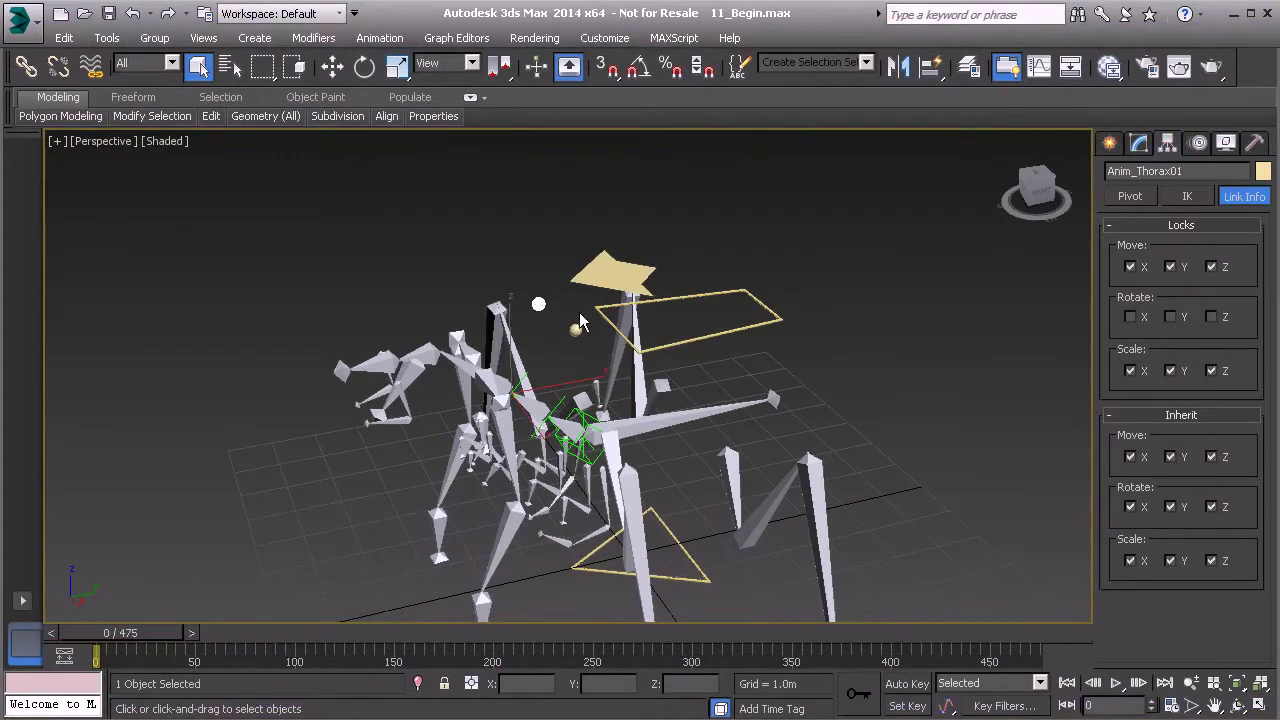
Create an HI Solver IK chain from the left petiole femur bone to the left petiole tarsus bone
left_click(576, 330)
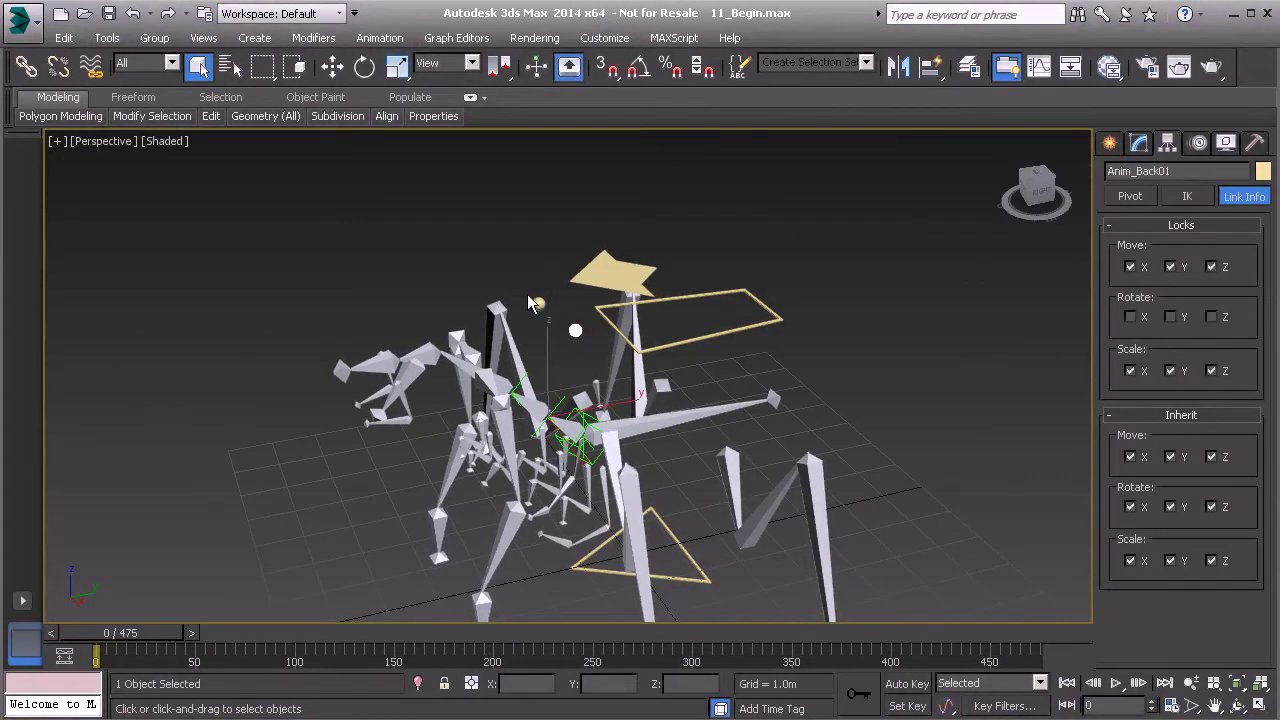
middle_click_drag(583, 310, 636, 288, "alt")
middle_click_drag(766, 412, 630, 300)
middle_click_drag(523, 228, 505, 337, "alt")
left_click(488, 318)
scroll(498, 335, "up", 5)
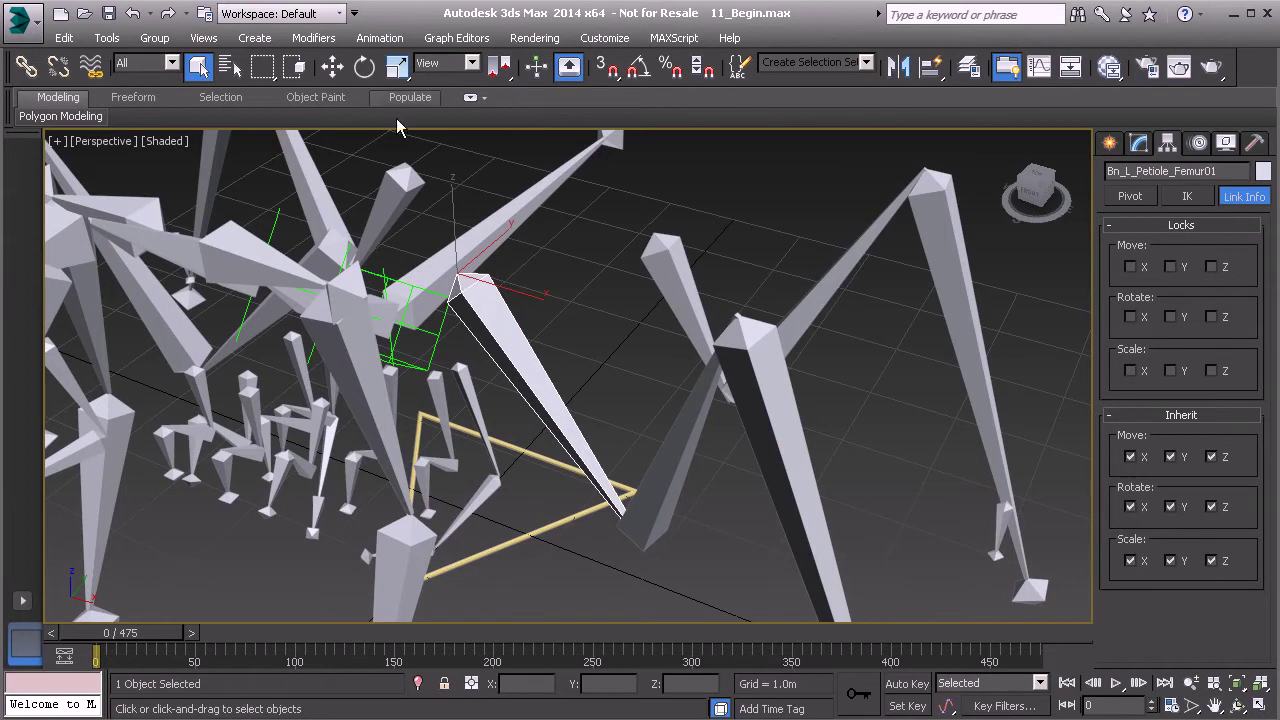
left_click(380, 37)
mouse_move(438, 101)
left_click(597, 103)
middle_click_drag(707, 263, 621, 288)
middle_click_drag(605, 240, 617, 269)
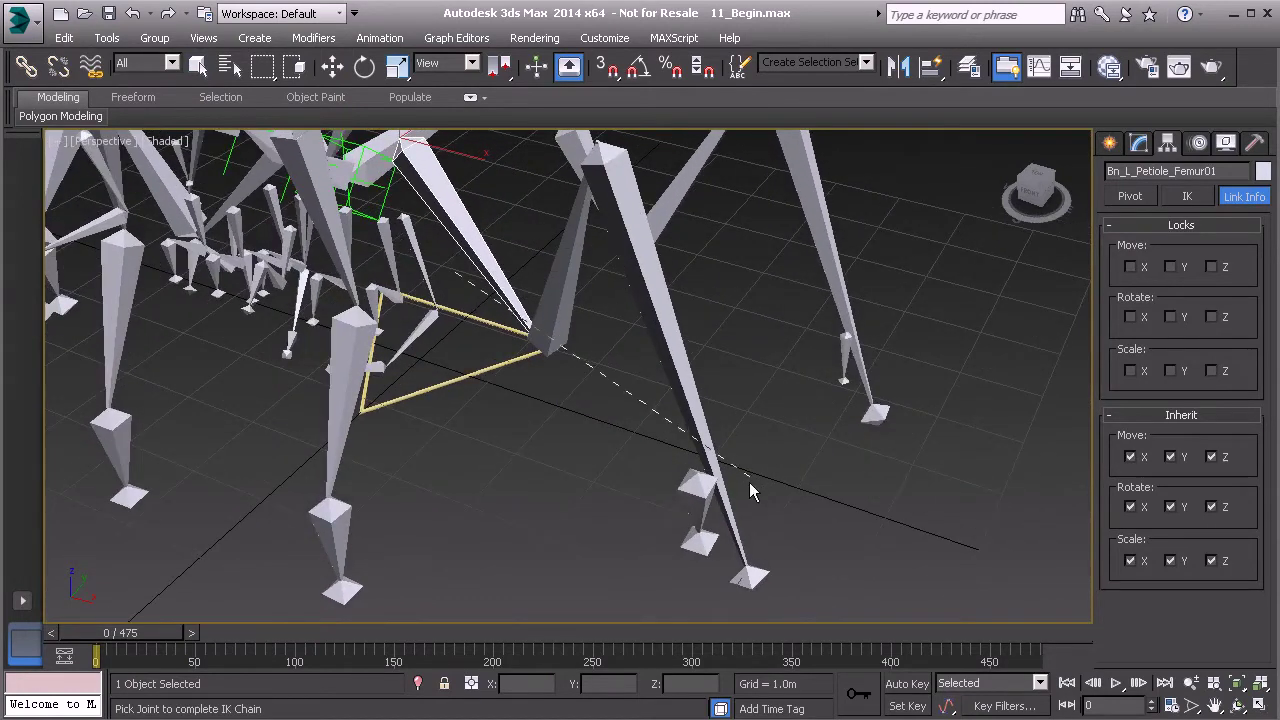
left_click(753, 575)
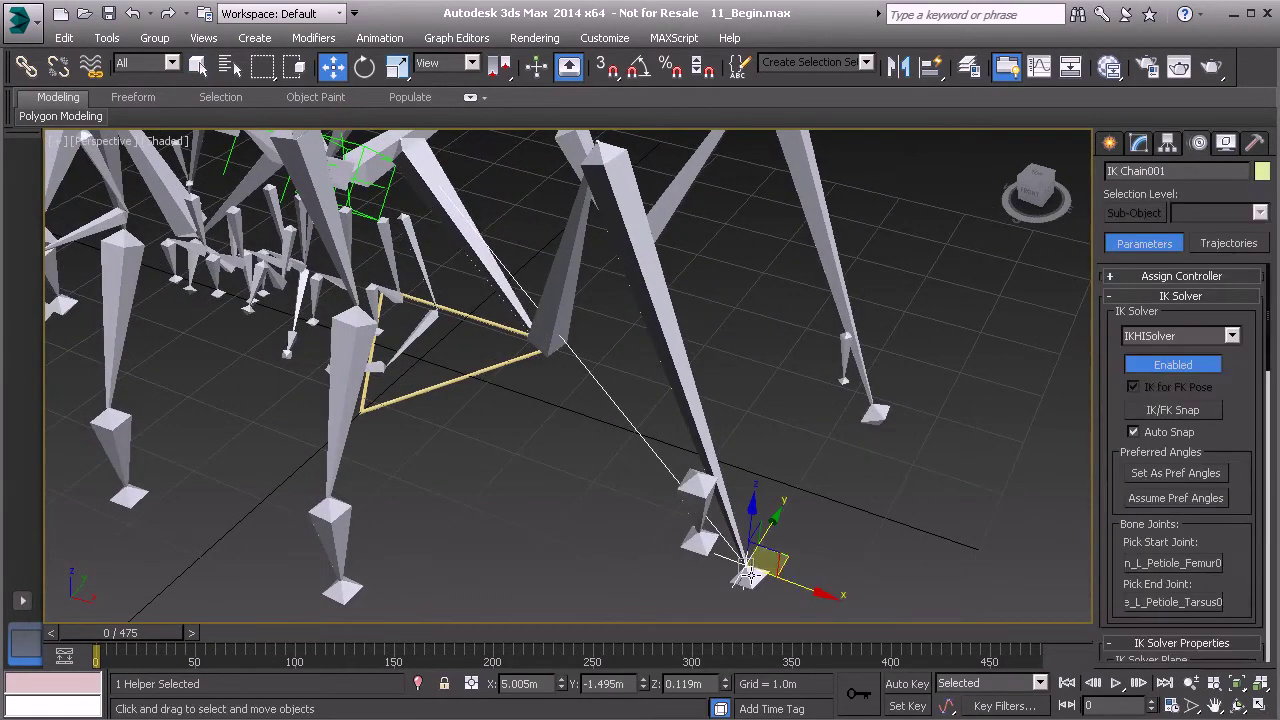
Try a different swivel angle on the left petiole IK chain, then undo the change
scroll(1110, 488, "down", 3)
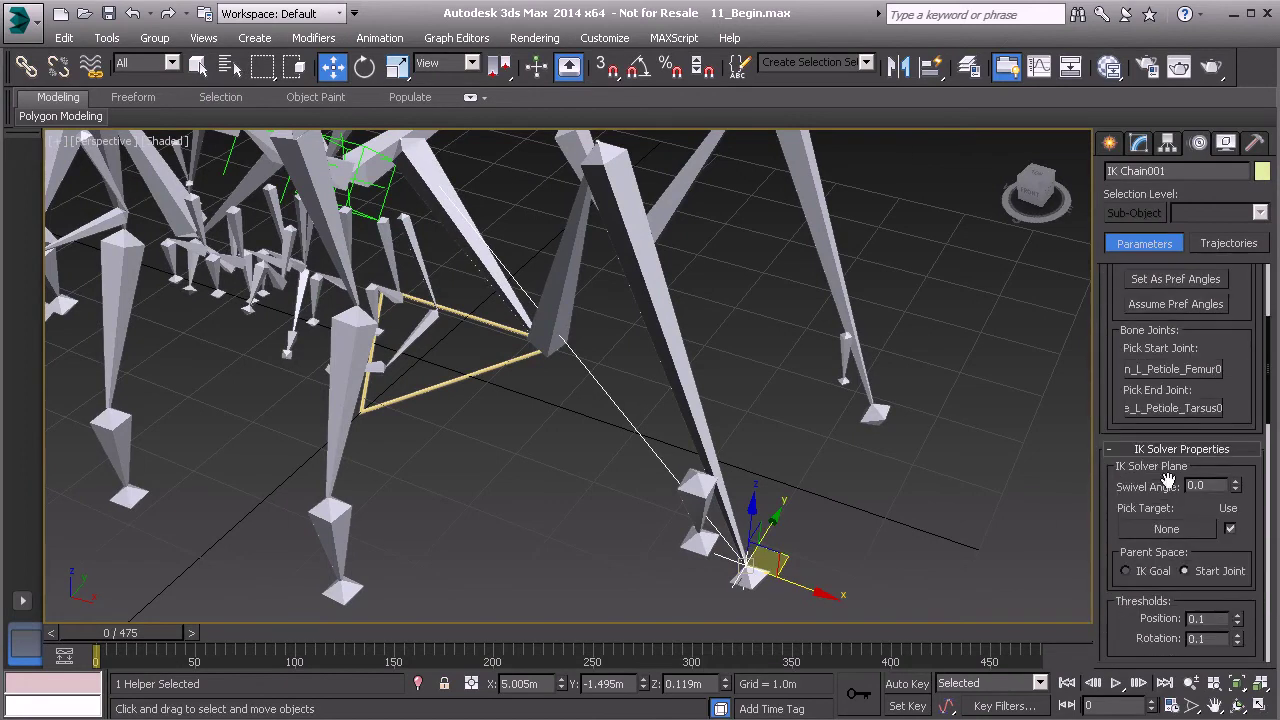
left_click_drag(1238, 488, 1195, 462)
key("ctrl+z")
Examine the leg bones and the left petiole IK chain from several angles around the skeleton
middle_click_drag(776, 440, 752, 230, "alt")
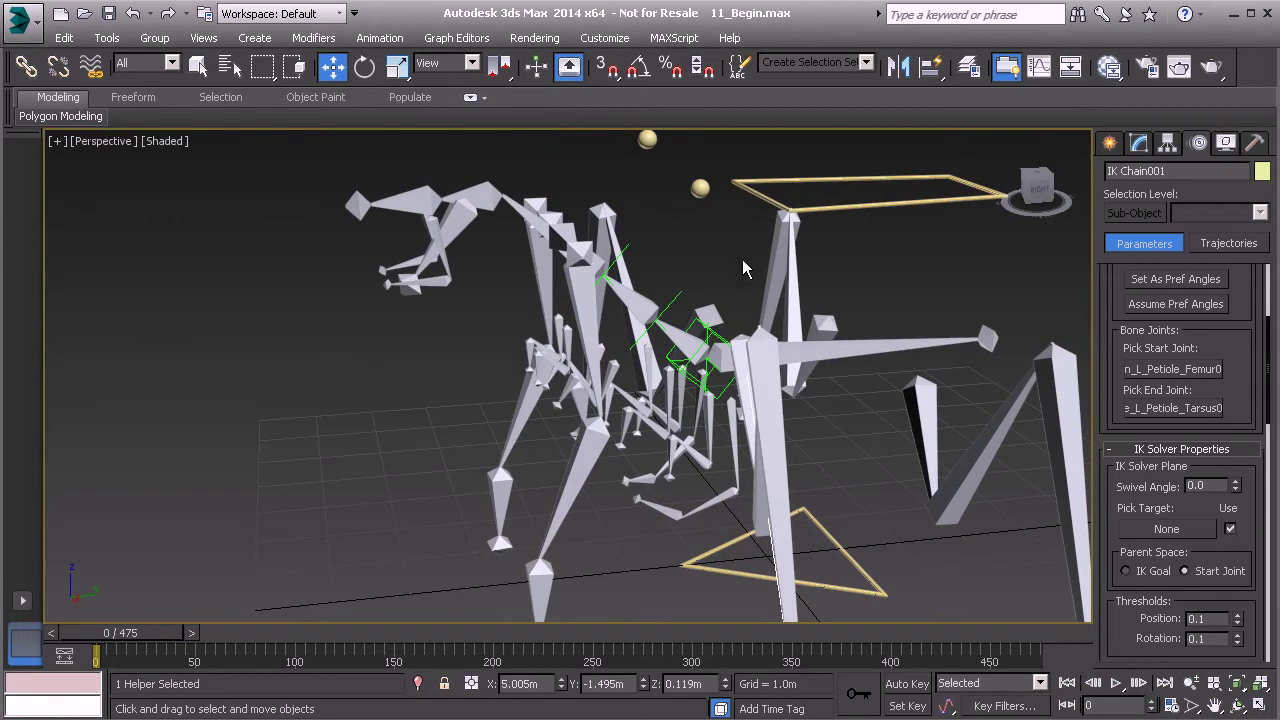
middle_click_drag(760, 290, 775, 386, "alt")
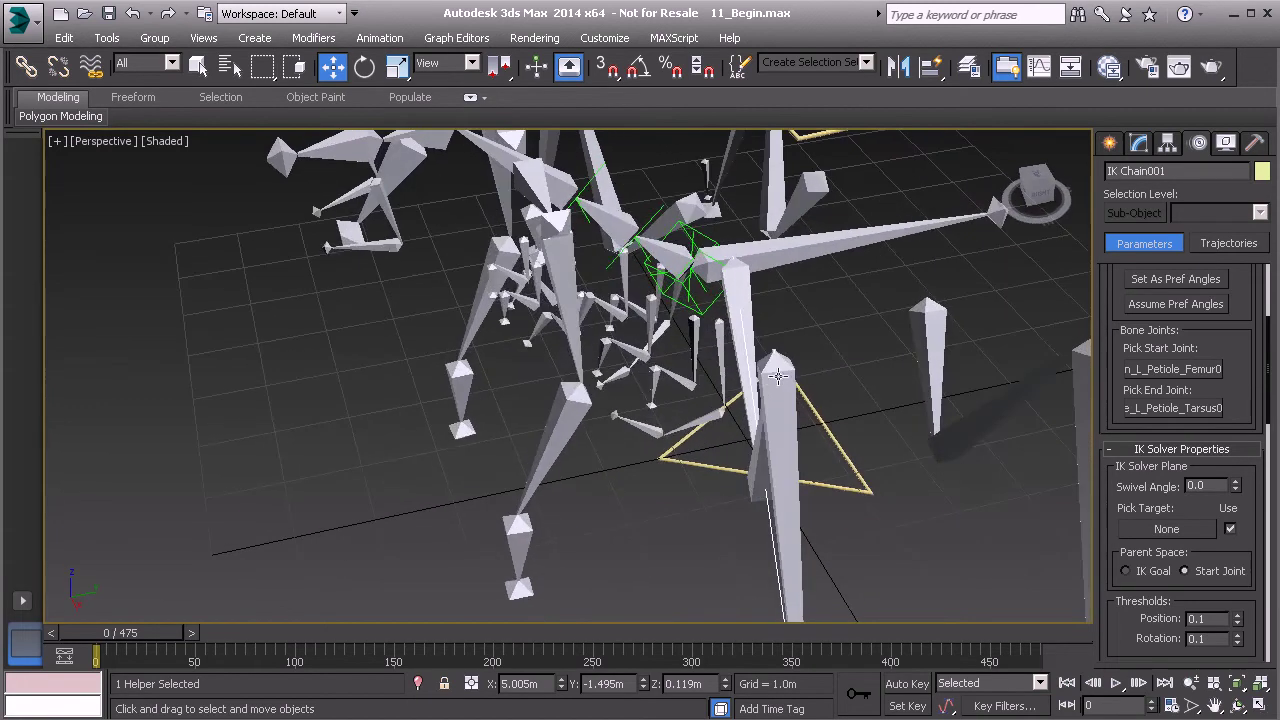
middle_click_drag(716, 315, 684, 323, "alt")
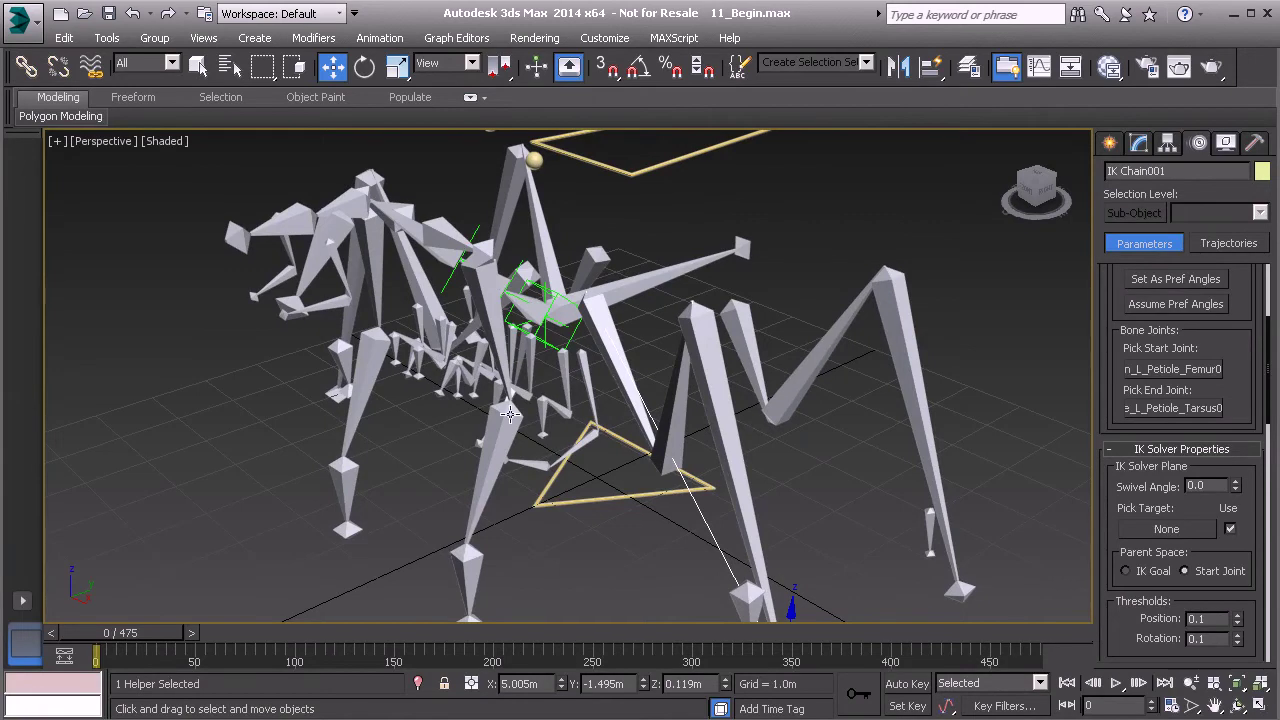
middle_click_drag(615, 423, 573, 395, "alt")
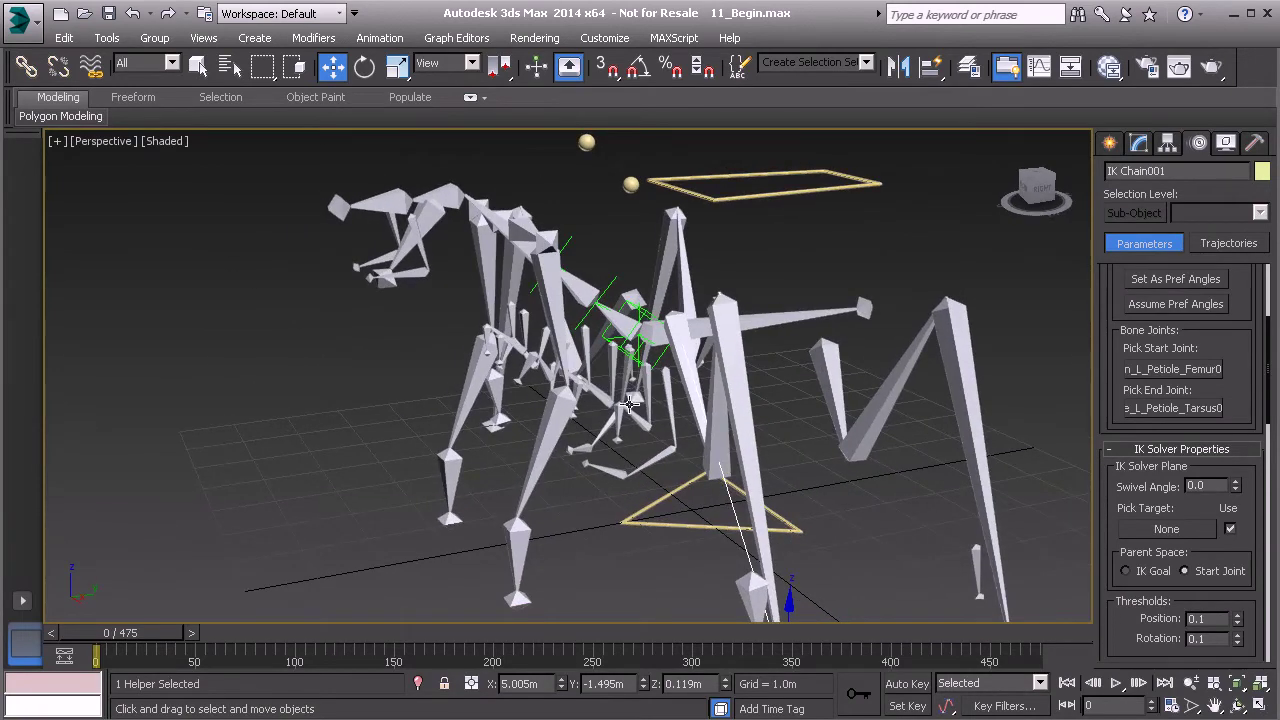
middle_click_drag(559, 412, 619, 423, "alt")
middle_click_drag(495, 440, 607, 497, "alt")
mouse_move(727, 592)
left_mouse_down()
mouse_move(710, 532)
mouse_move(703, 543)
mouse_move(749, 543)
mouse_move(748, 530)
mouse_move(736, 582)
left_mouse_up()
Create an HI Solver IK chain from the left gaster femur bone to the left gaster tarsus bone
middle_click_drag(736, 582, 671, 280, "alt")
left_click(710, 273)
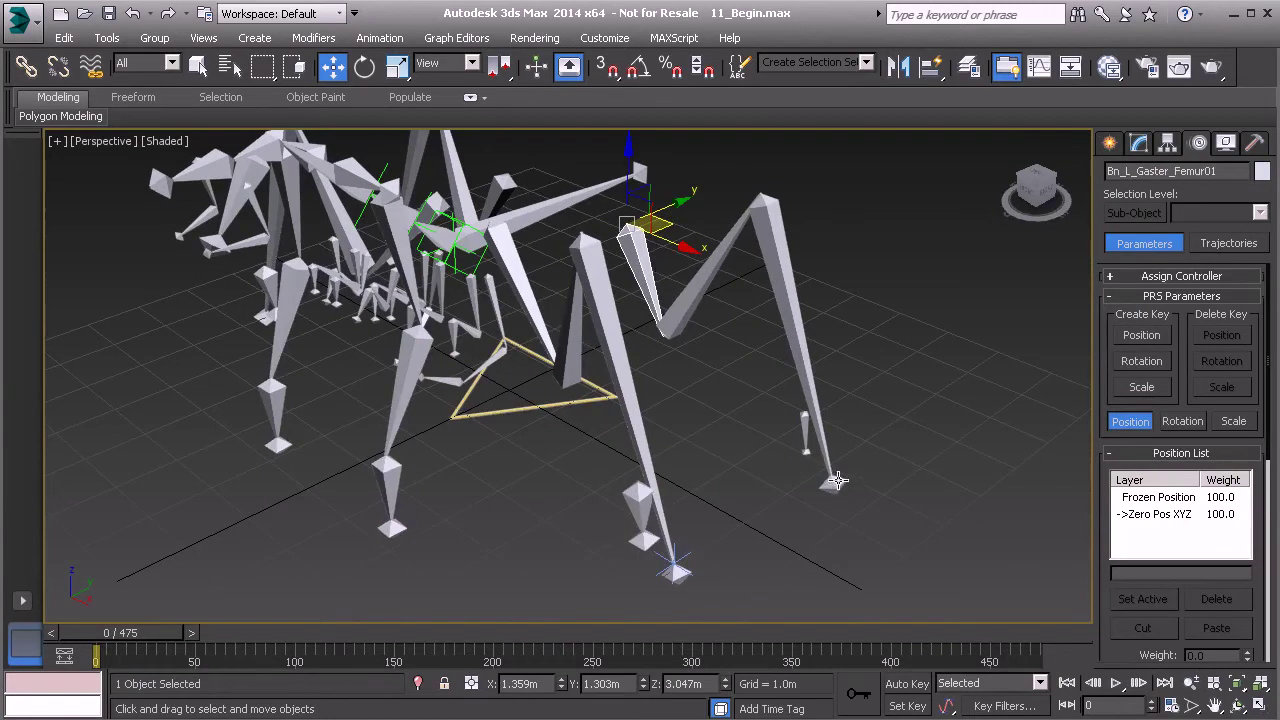
left_click(456, 37)
mouse_move(350, 40)
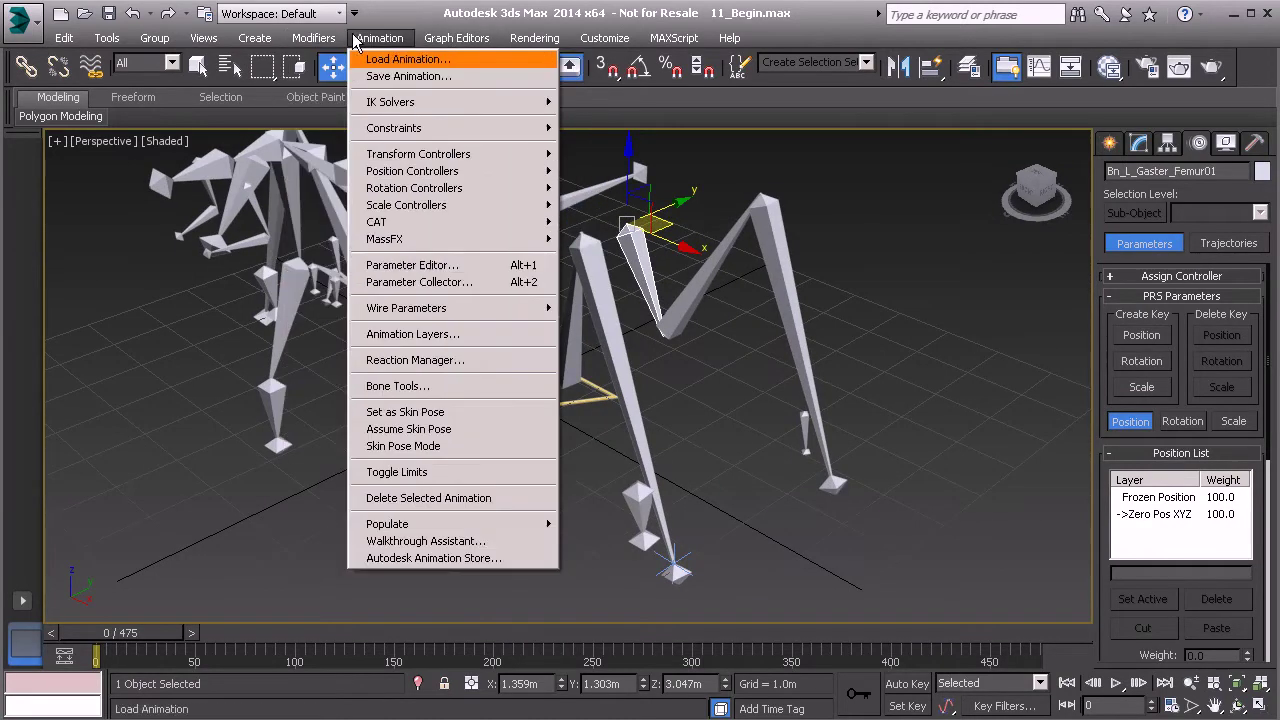
mouse_move(510, 104)
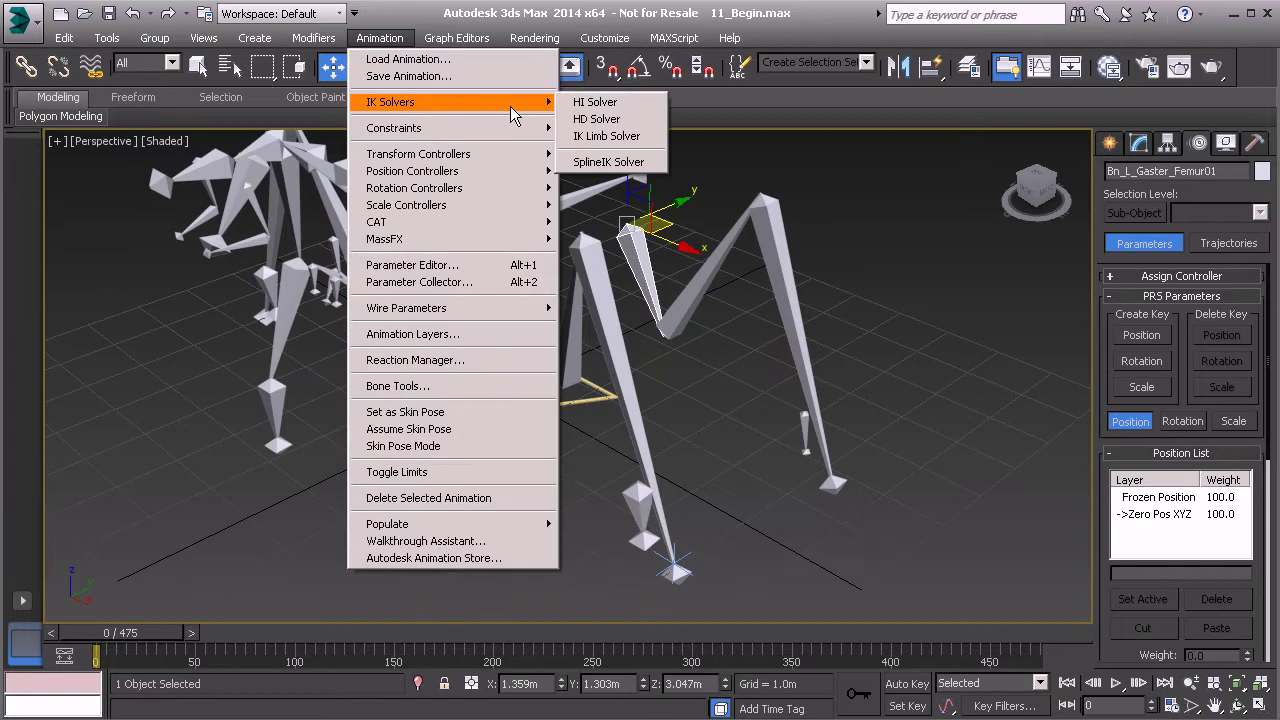
left_click(595, 104)
left_click(829, 480)
Create an HI Solver IK chain from the right petiole femur bone to the right petiole tarsus bone
middle_click_drag(829, 480, 560, 365, "alt")
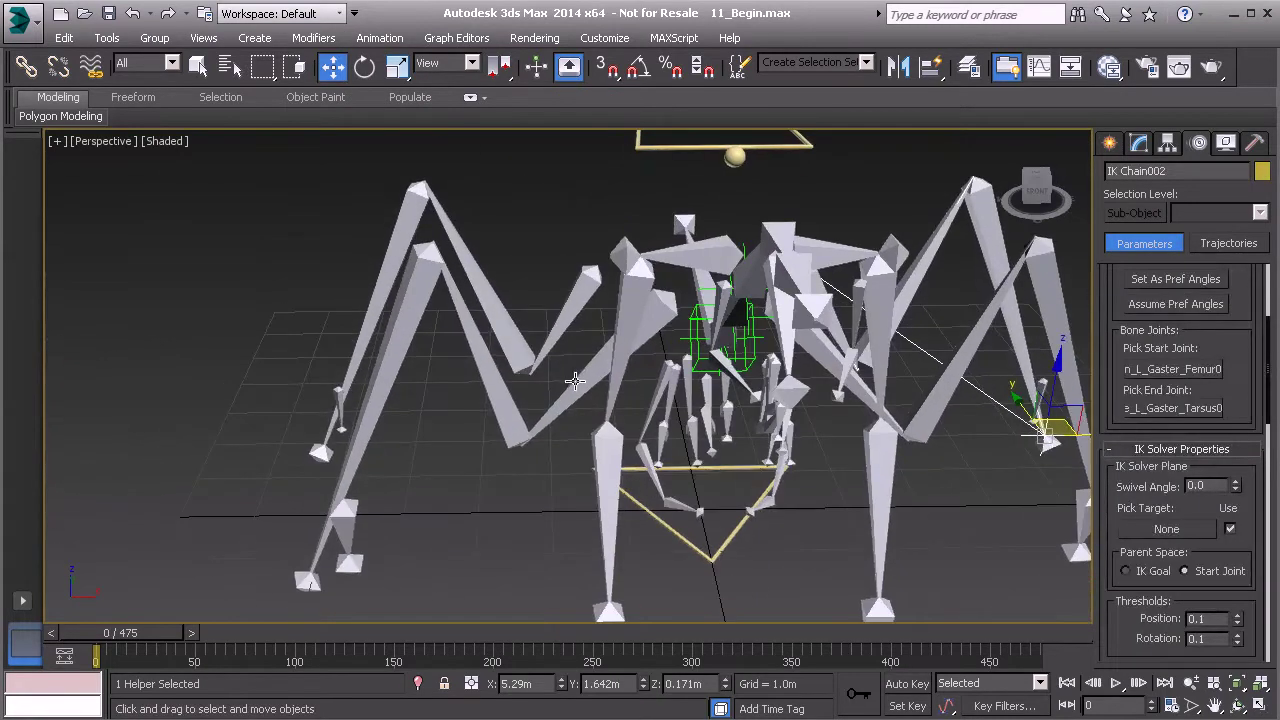
left_click(571, 380)
left_click(432, 42)
mouse_move(367, 40)
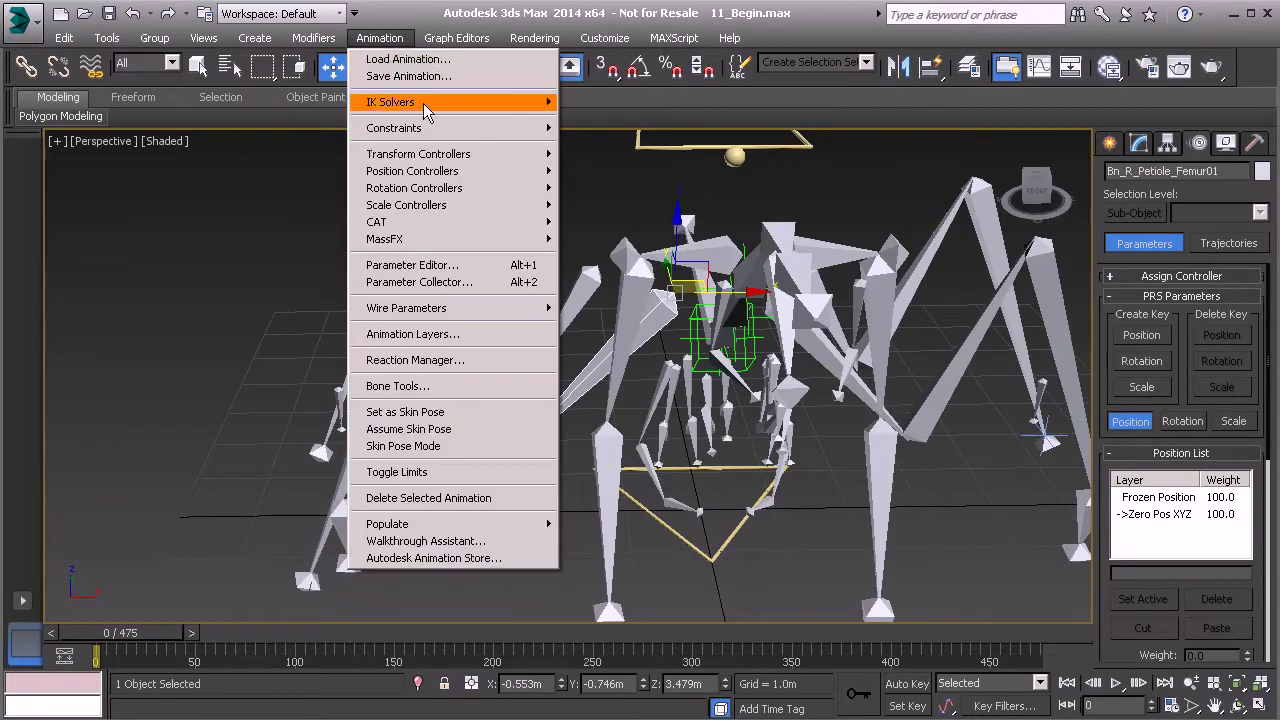
mouse_move(440, 104)
left_click(595, 104)
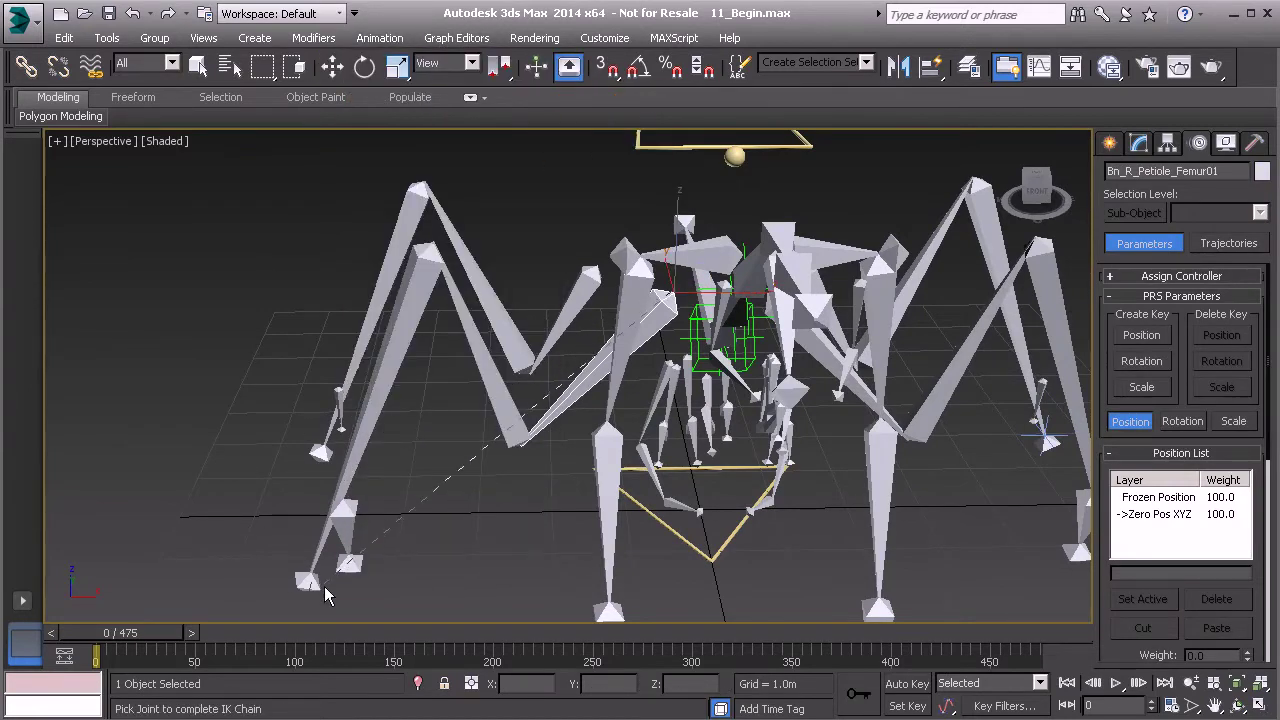
left_click(308, 577)
Create an HI Solver IK chain from the right gaster femur bone to the right gaster tarsus bone
middle_click_drag(308, 577, 343, 420, "alt")
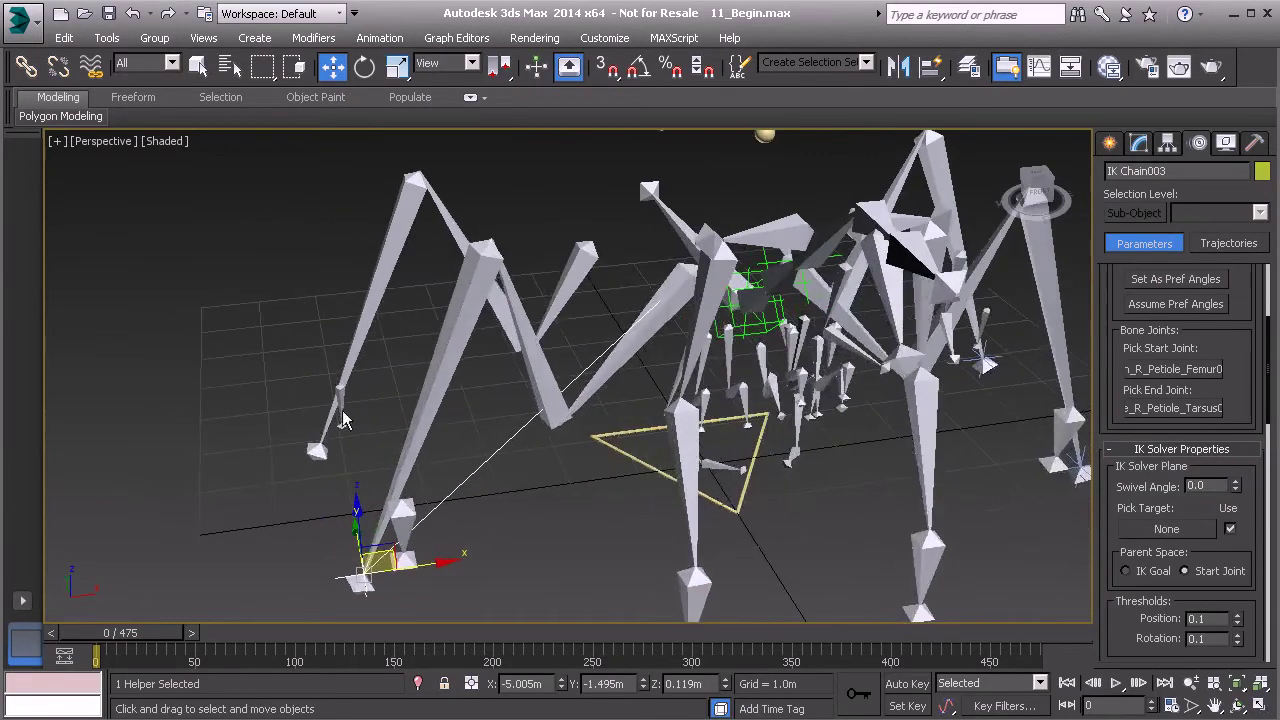
left_click(573, 274)
left_click(577, 270)
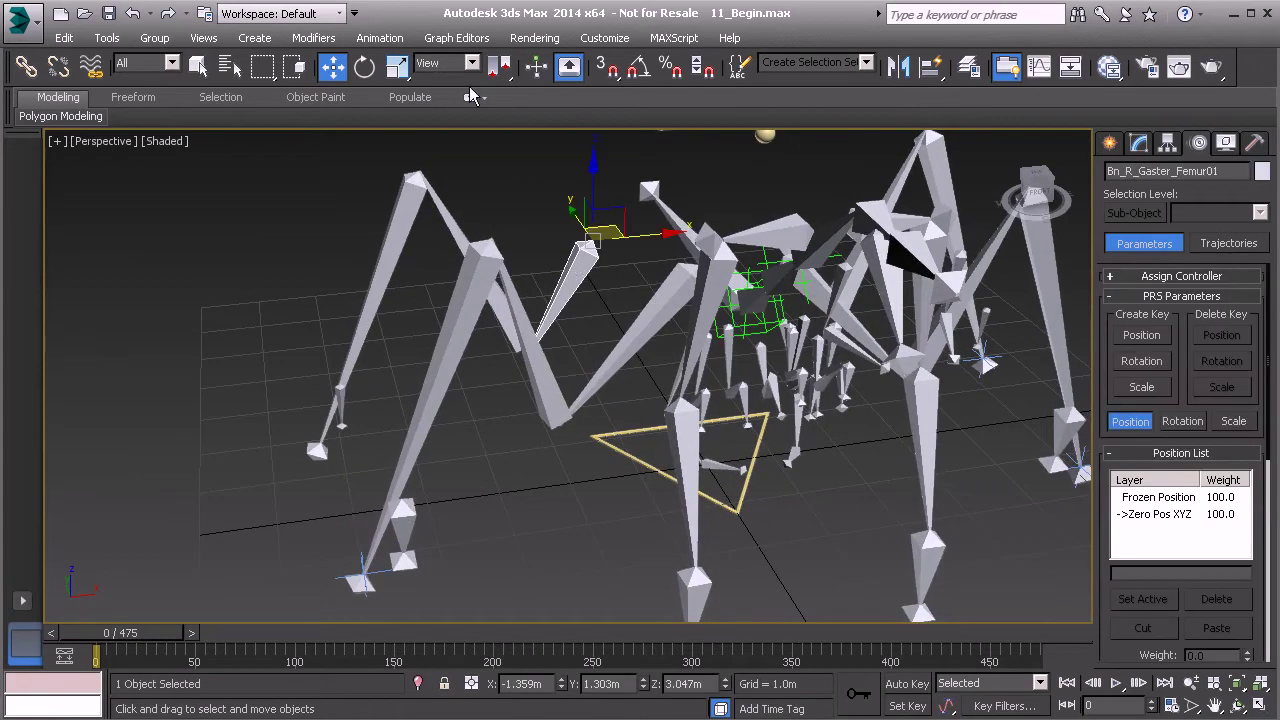
left_click(456, 37)
mouse_move(462, 101)
left_click(598, 101)
left_click(316, 450)
Select the IK chains of all four petiole and gaster legs and add them to the IKs layer
left_click(337, 577, "ctrl")
middle_click_drag(337, 577, 856, 450, "alt")
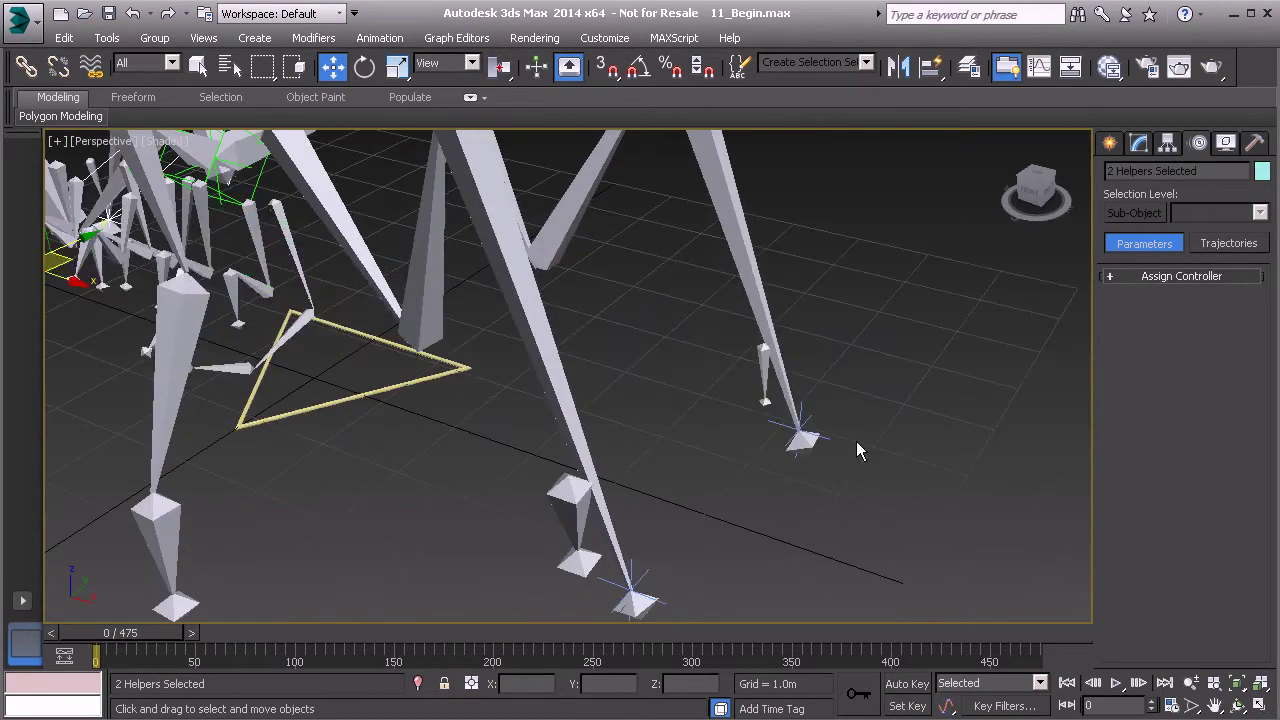
left_click(641, 588, "ctrl")
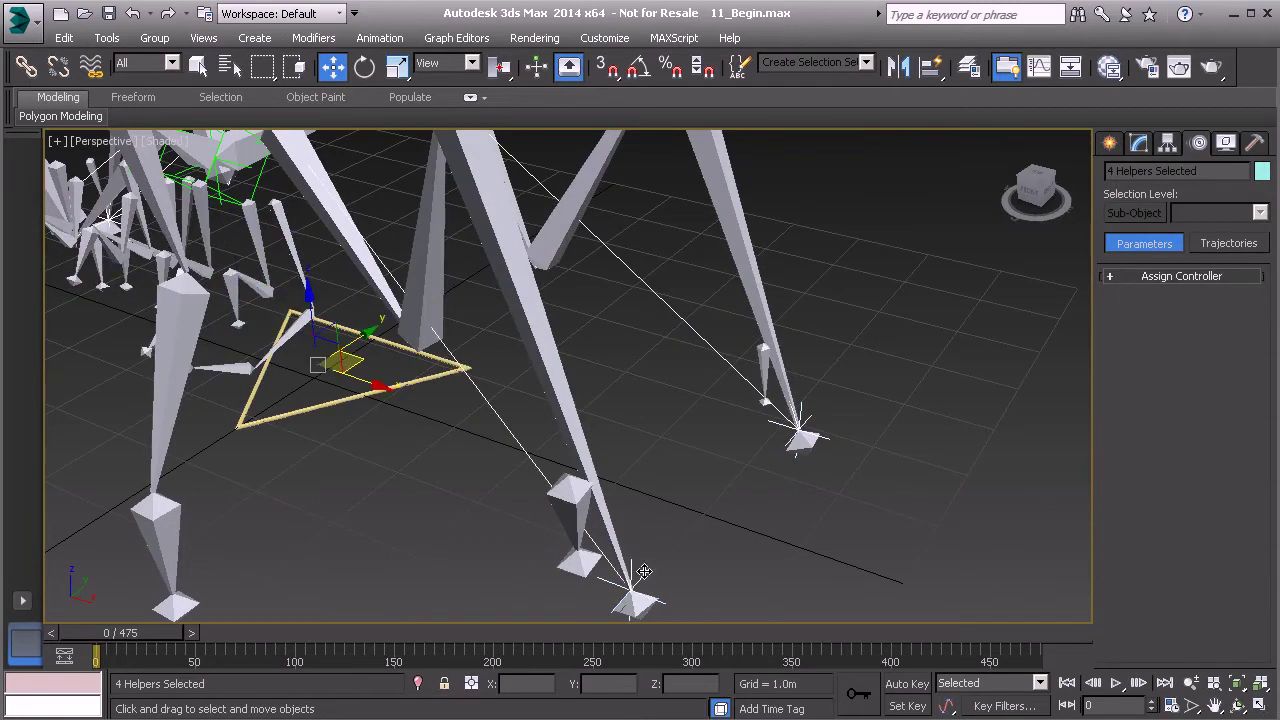
left_click(106, 37)
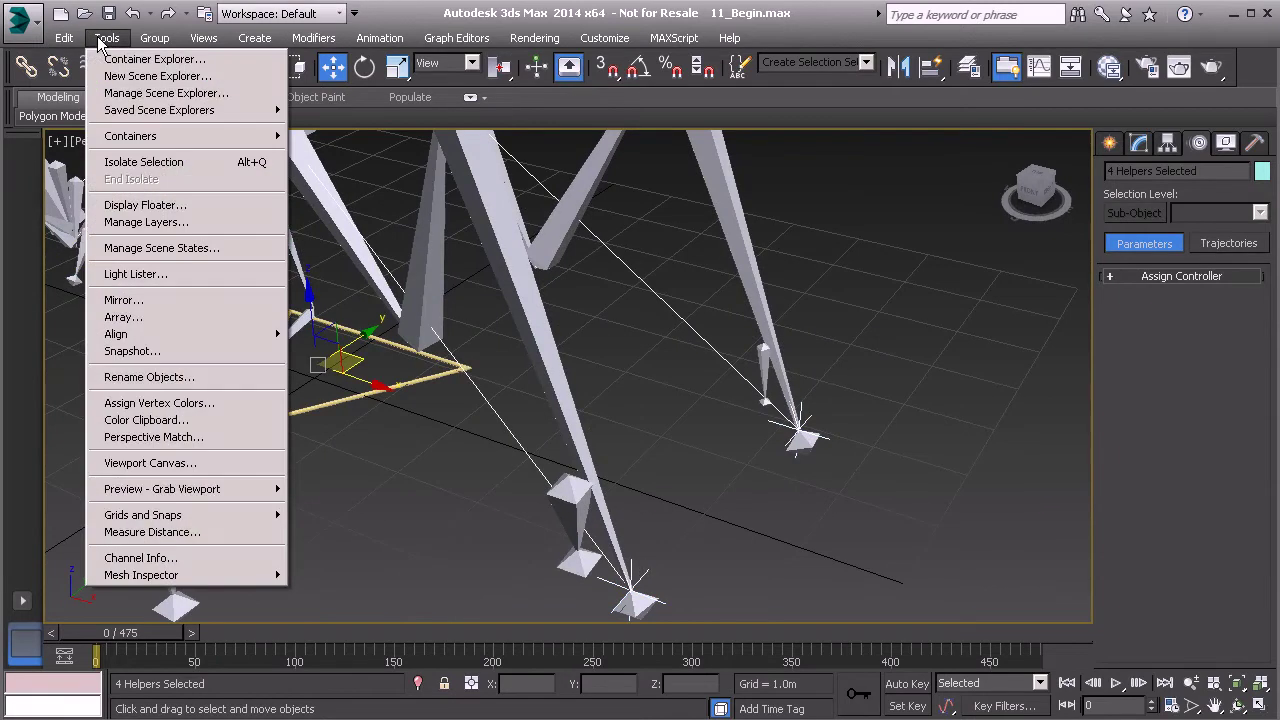
left_click(152, 223)
left_click(137, 462)
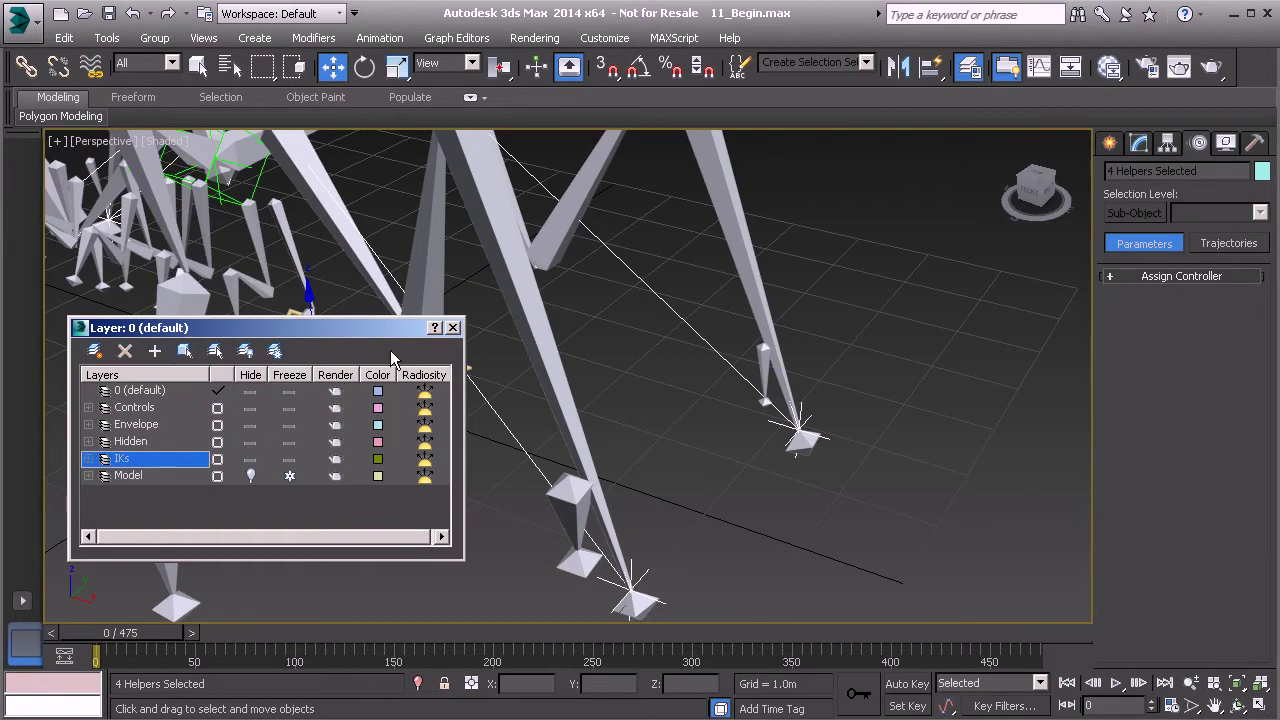
left_click(452, 328)
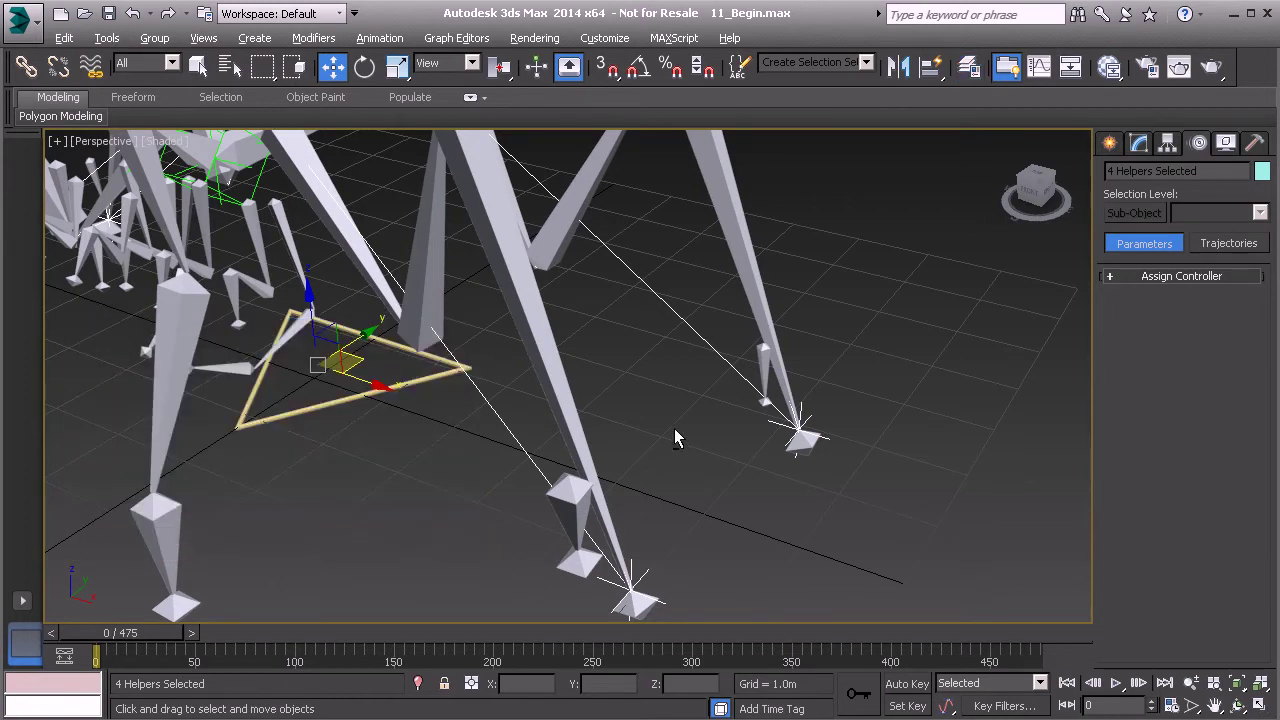
Apply Freeze Transform to the four selected IK chains
right_click(615, 381)
left_click(558, 305)
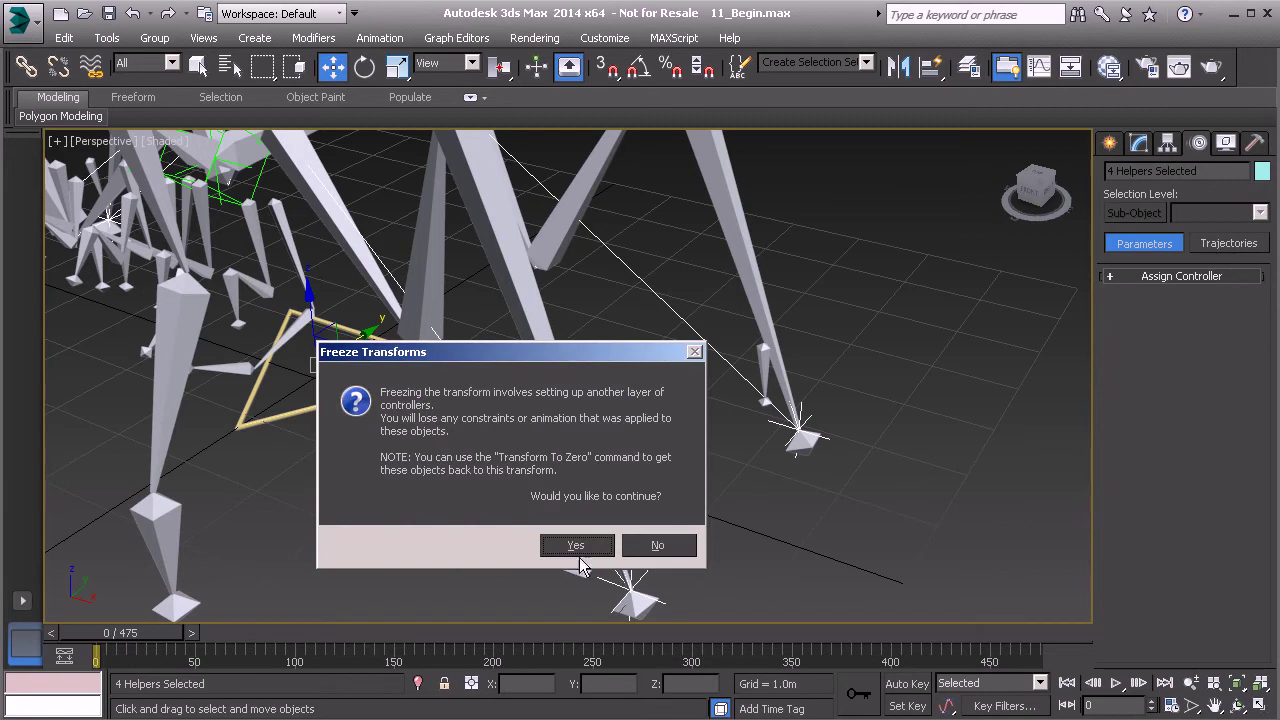
left_click(580, 549)
Test-move the left petiole leg's IK chain, then reset it with Transform To Zero
middle_click_drag(598, 348, 605, 487, "alt")
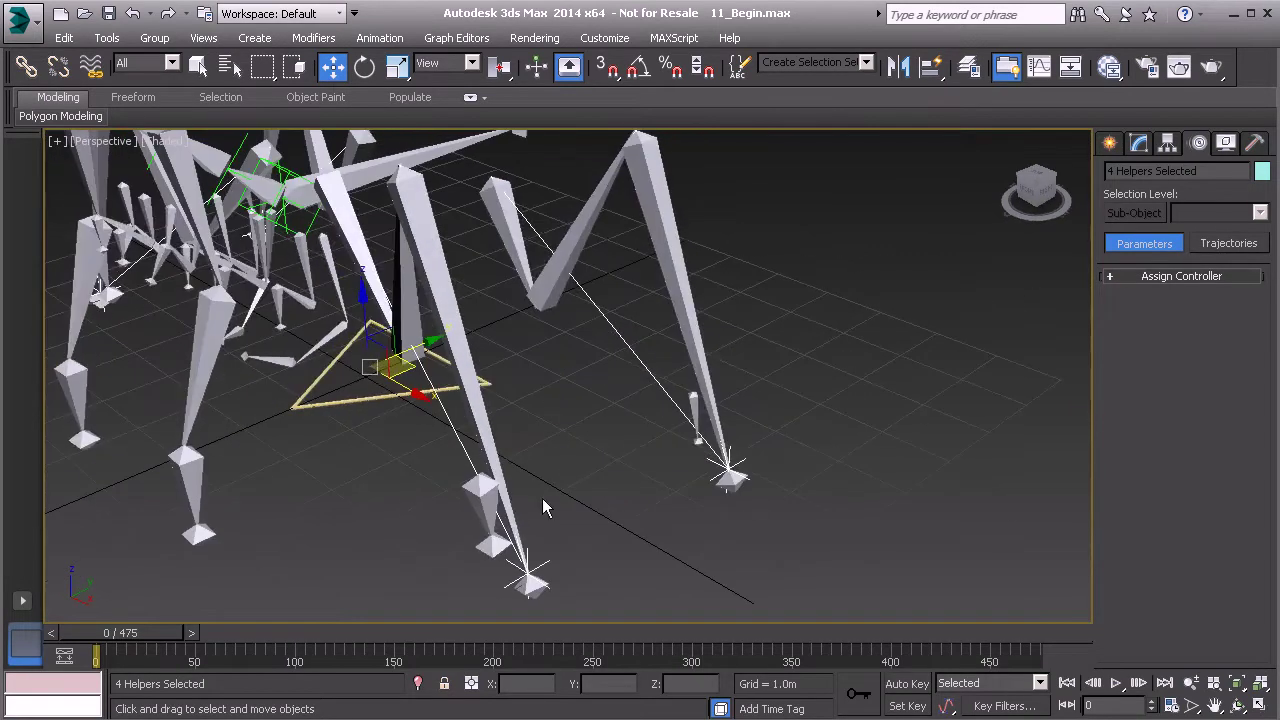
left_click(570, 495)
left_click(530, 562)
left_click_drag(533, 556, 640, 510)
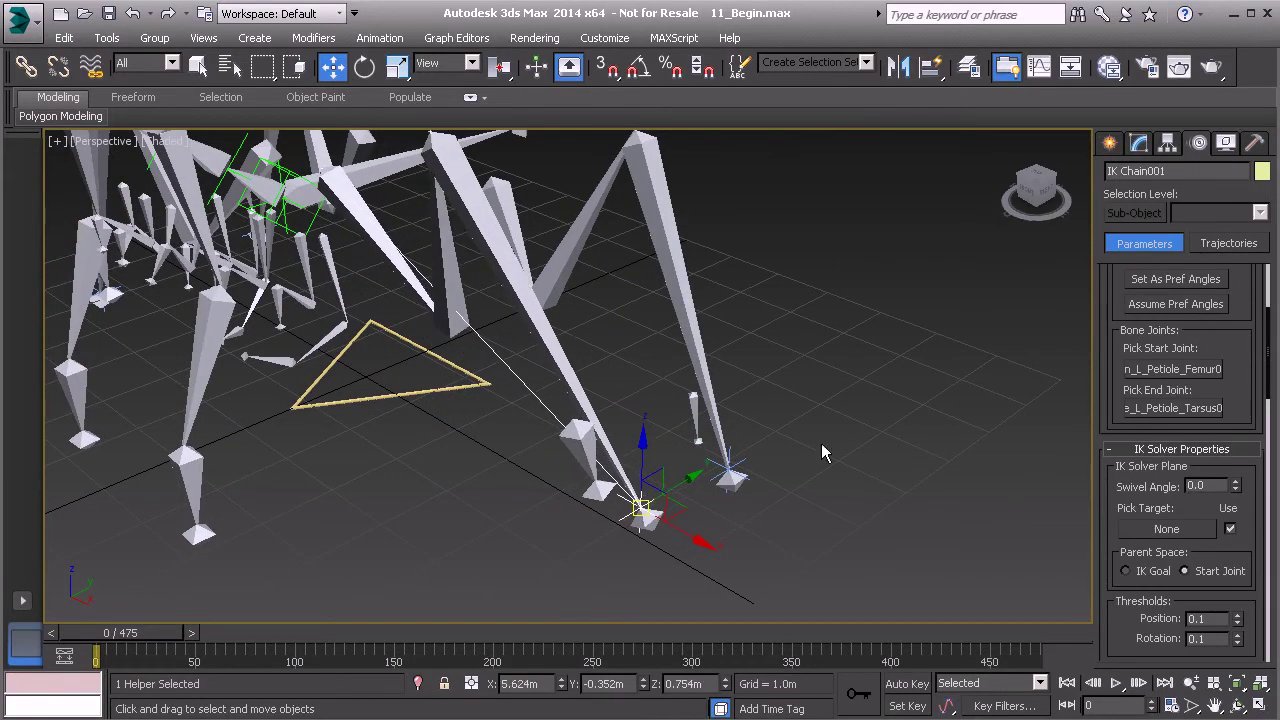
right_click(810, 364)
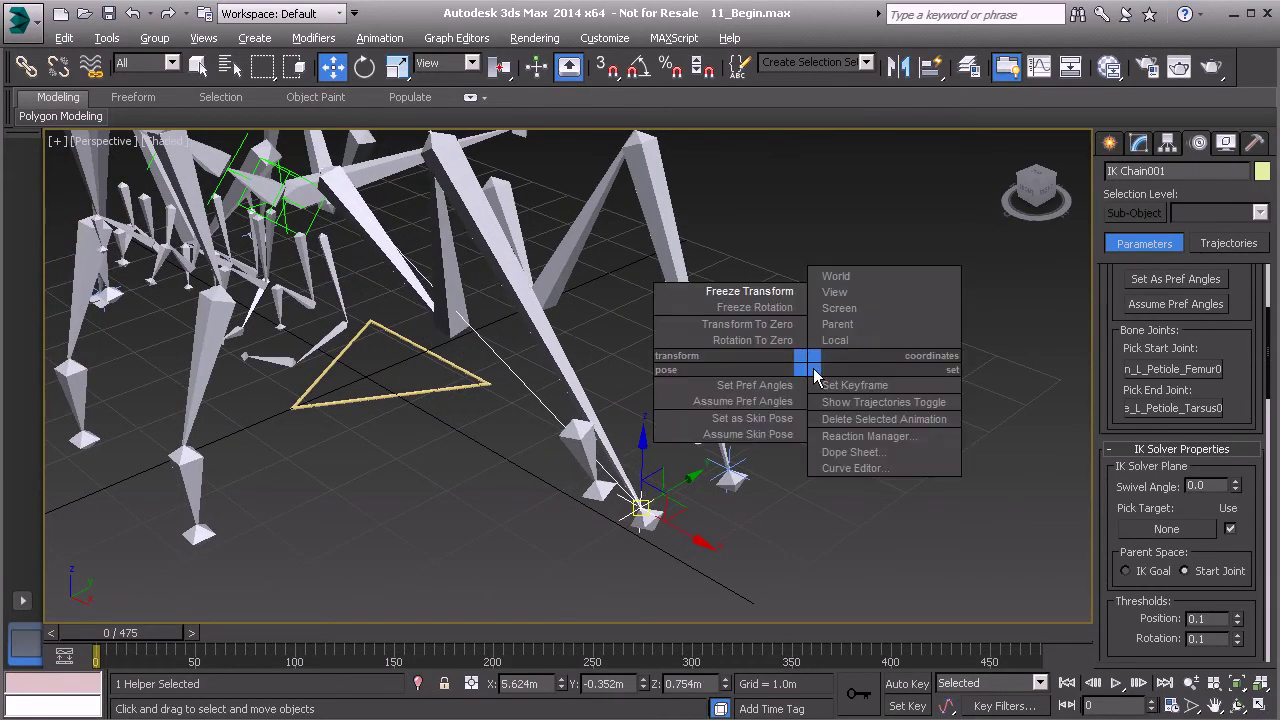
left_click(746, 325)
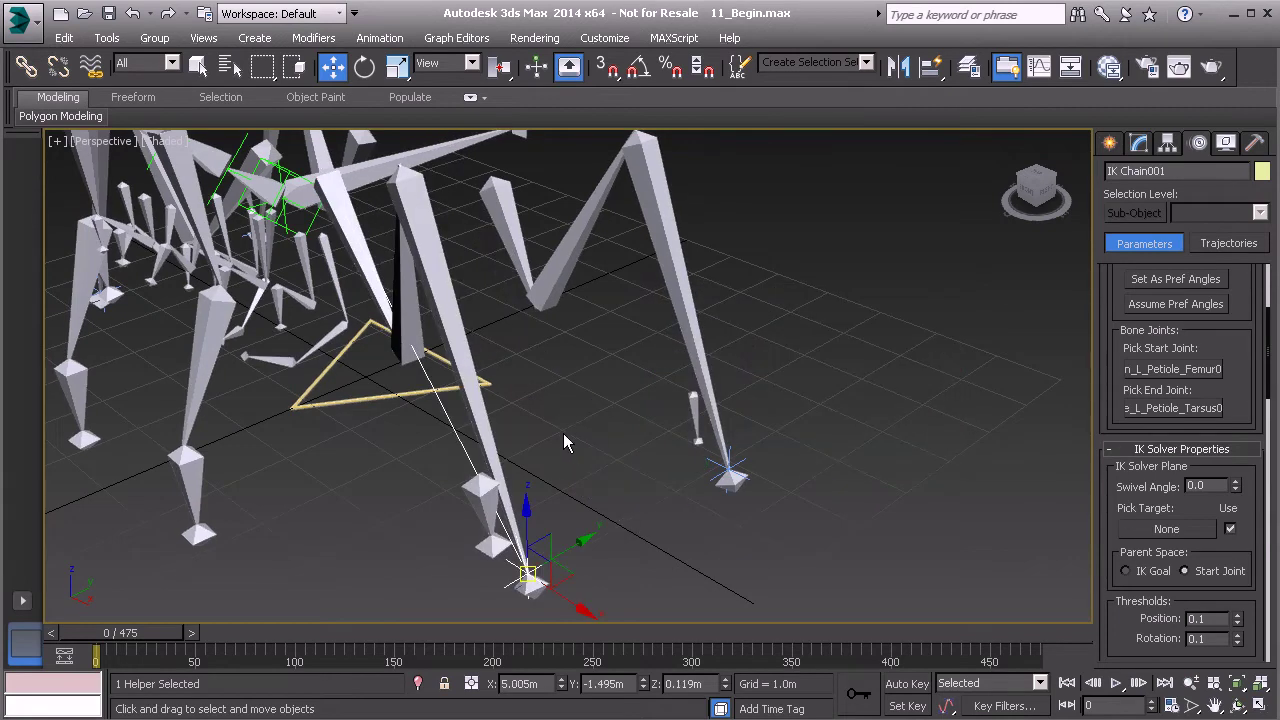
Rename the left petiole leg's IK chain as HIIK_L_Petiole_Leg01 and copy that name
middle_click_drag(617, 386, 824, 371, "alt")
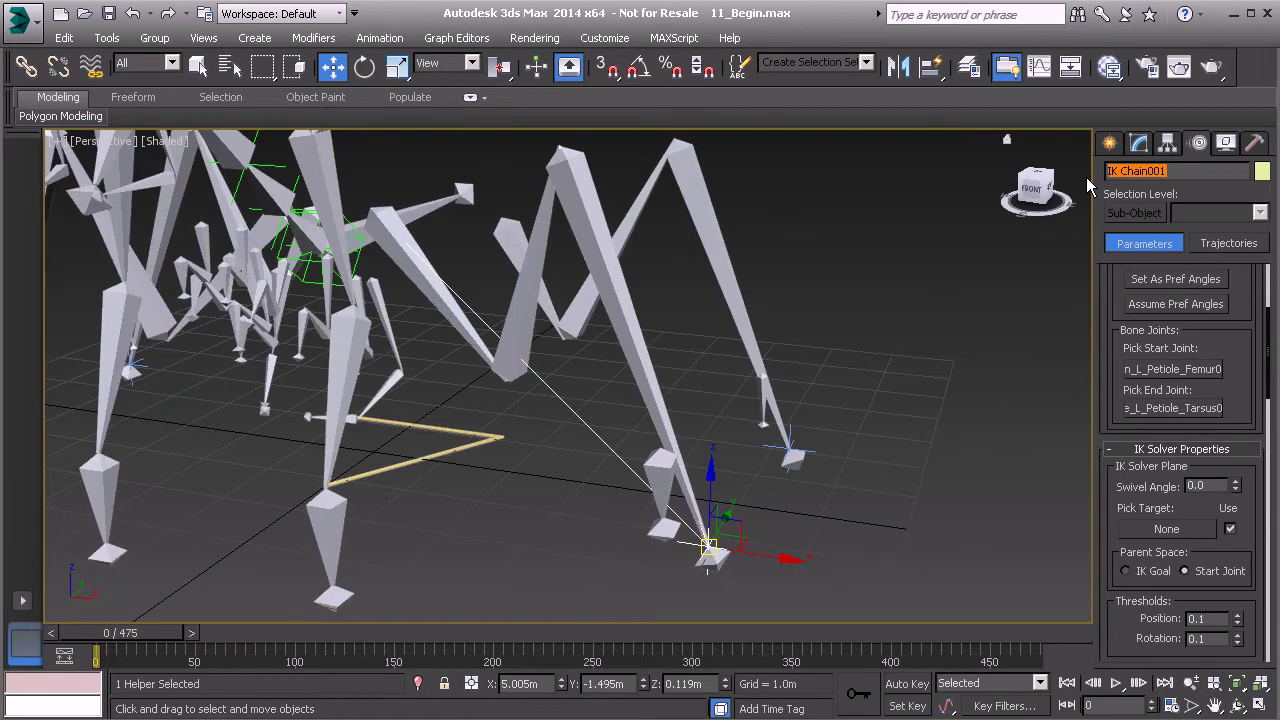
type("HIIK_L_Petiole_Leg01")
double_click(1188, 172)
key("ctrl+c")
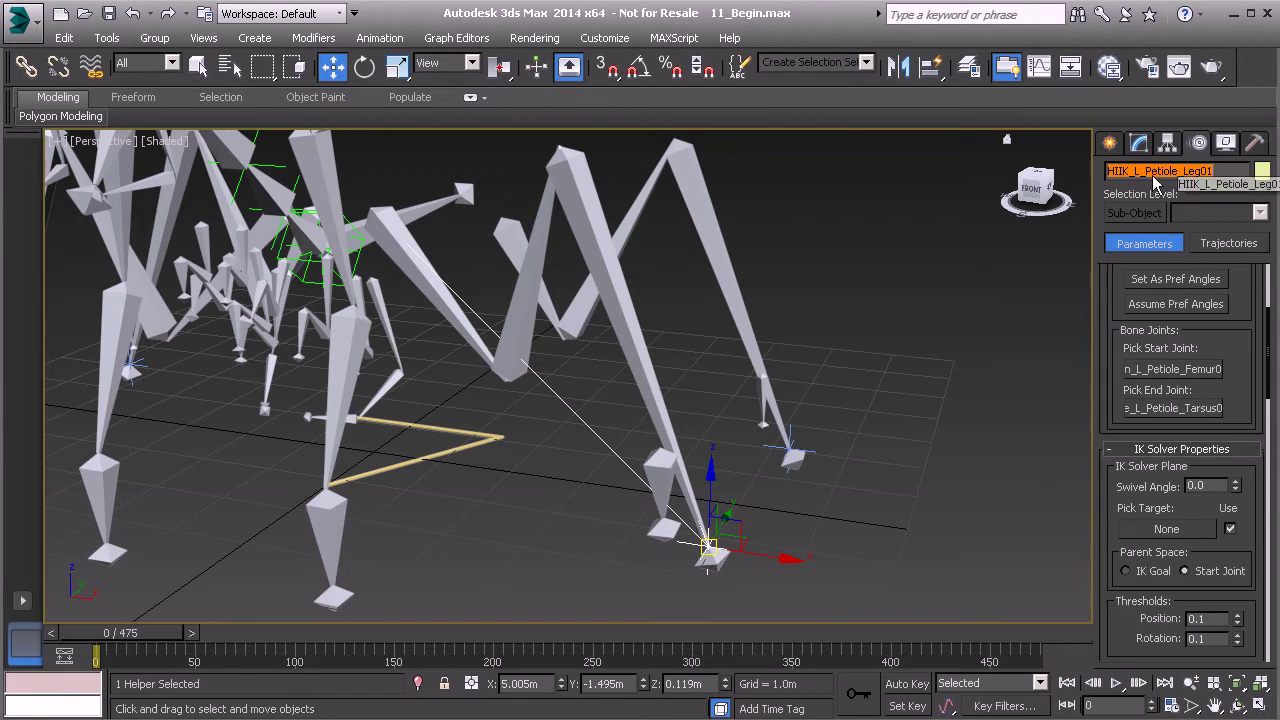
Rename the left gaster leg's IK chain as HIIK_L_Gaster_Leg01, reusing the copied name
left_click(815, 450)
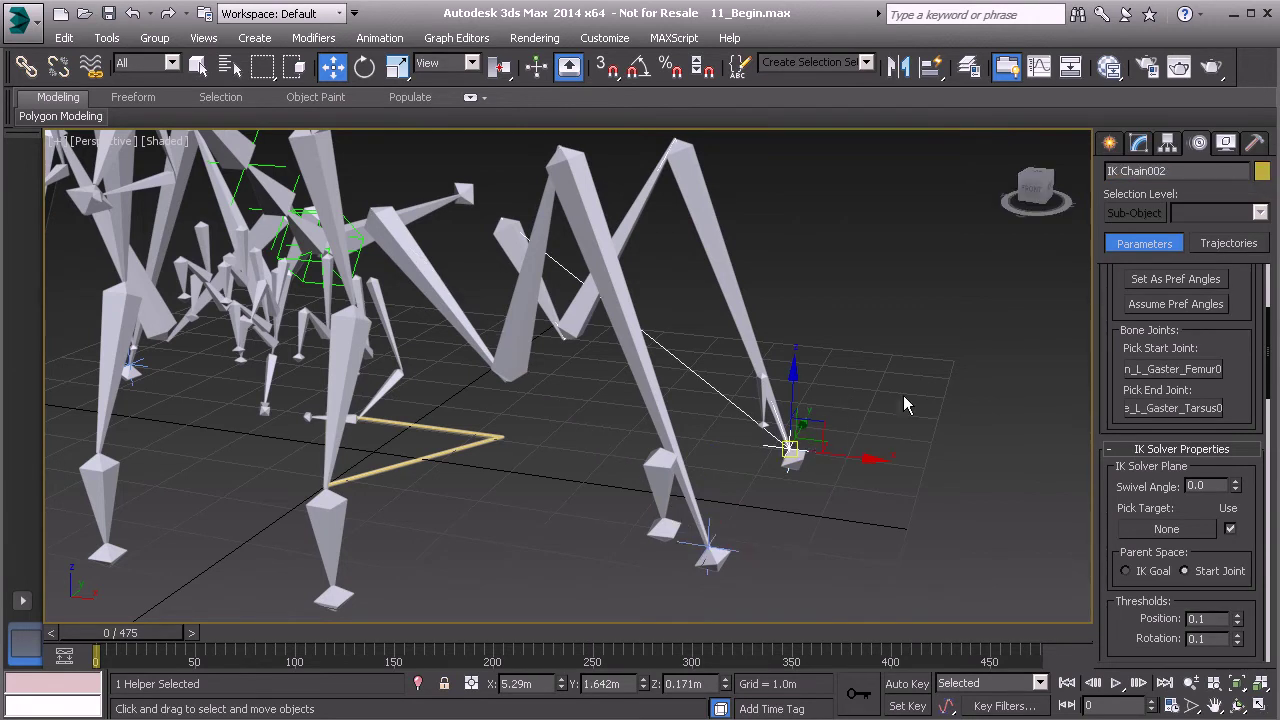
double_click(1150, 170)
left_click_drag(1202, 170, 1090, 182)
key("ctrl+v")
double_click(1162, 171)
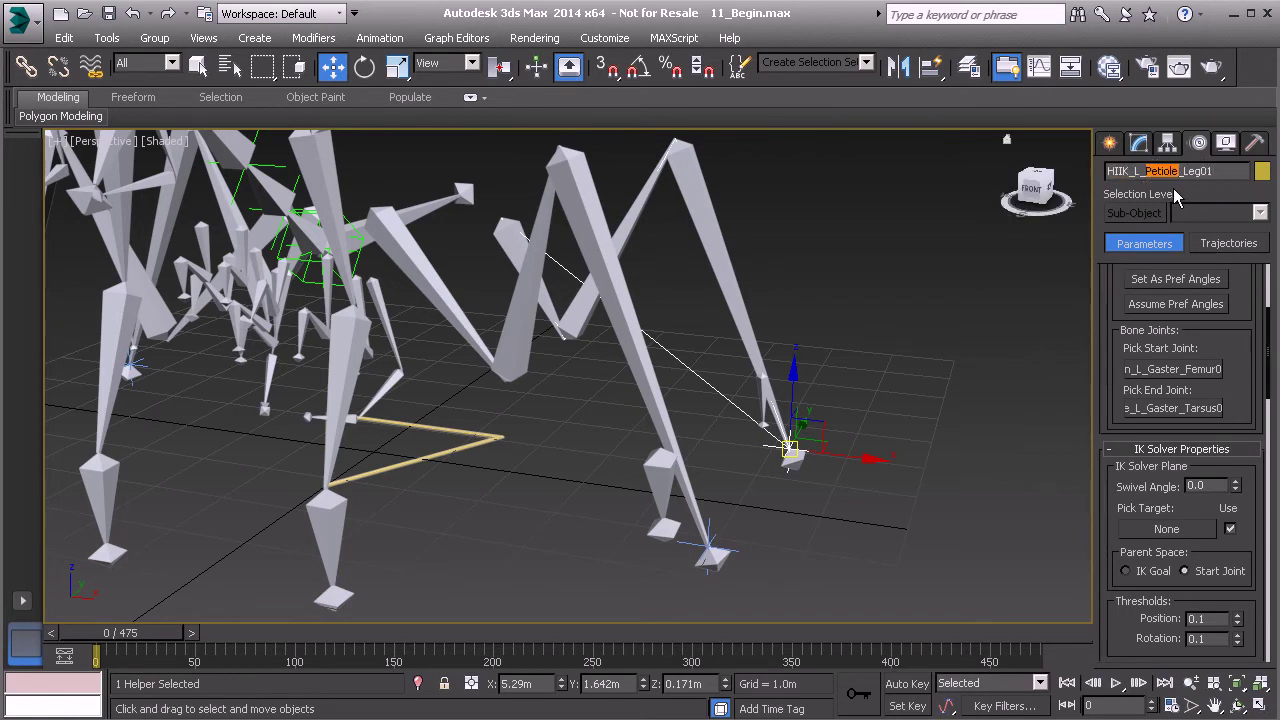
type("Gaster")
Rename the right petiole leg's IK chain as HIIK_R_Petiole_Leg01
middle_click_drag(638, 262, 350, 400, "alt")
middle_click_drag(350, 400, 416, 192)
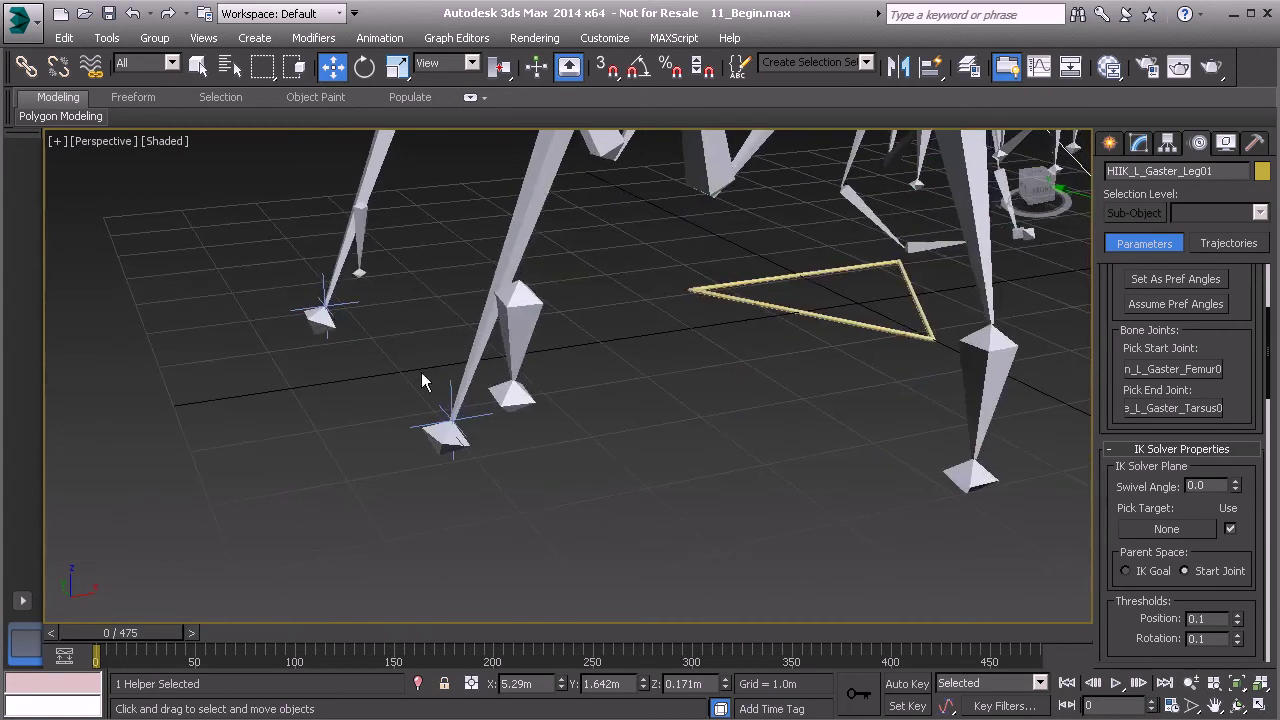
left_click(471, 414)
double_click(1143, 171)
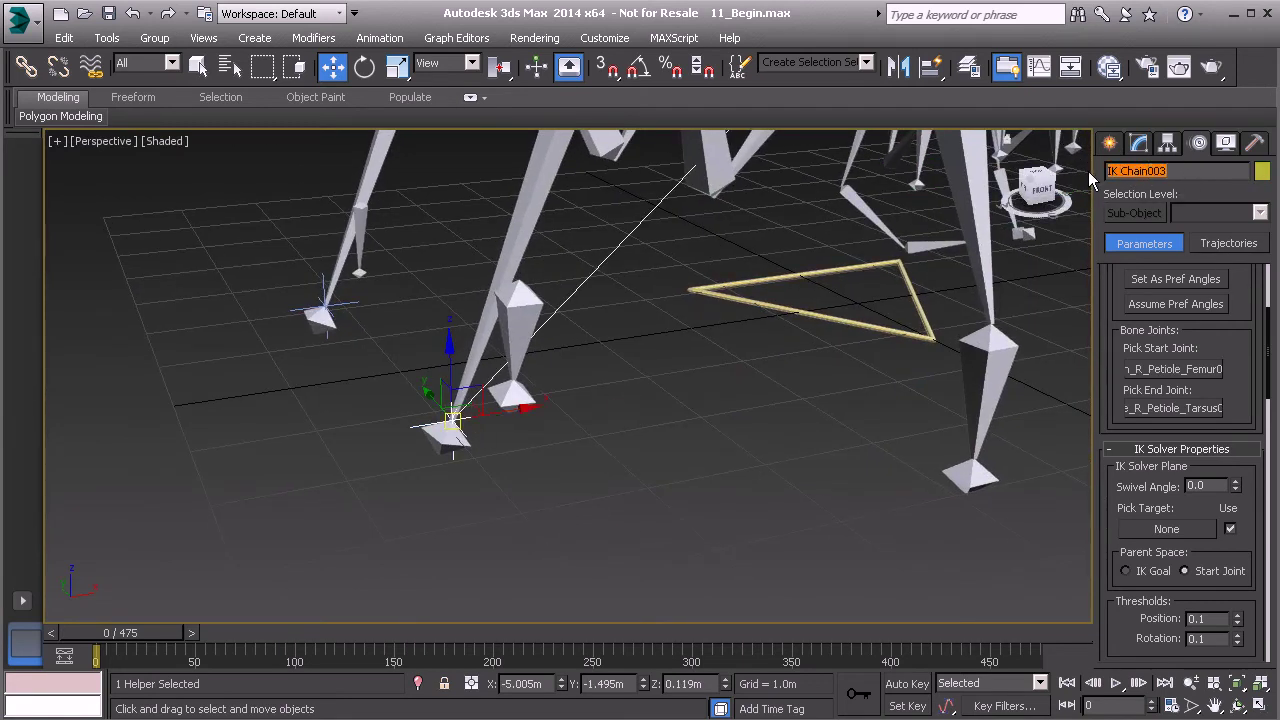
type("IK_L_Petiole_Leg01")
left_click_drag(1137, 171, 1143, 171)
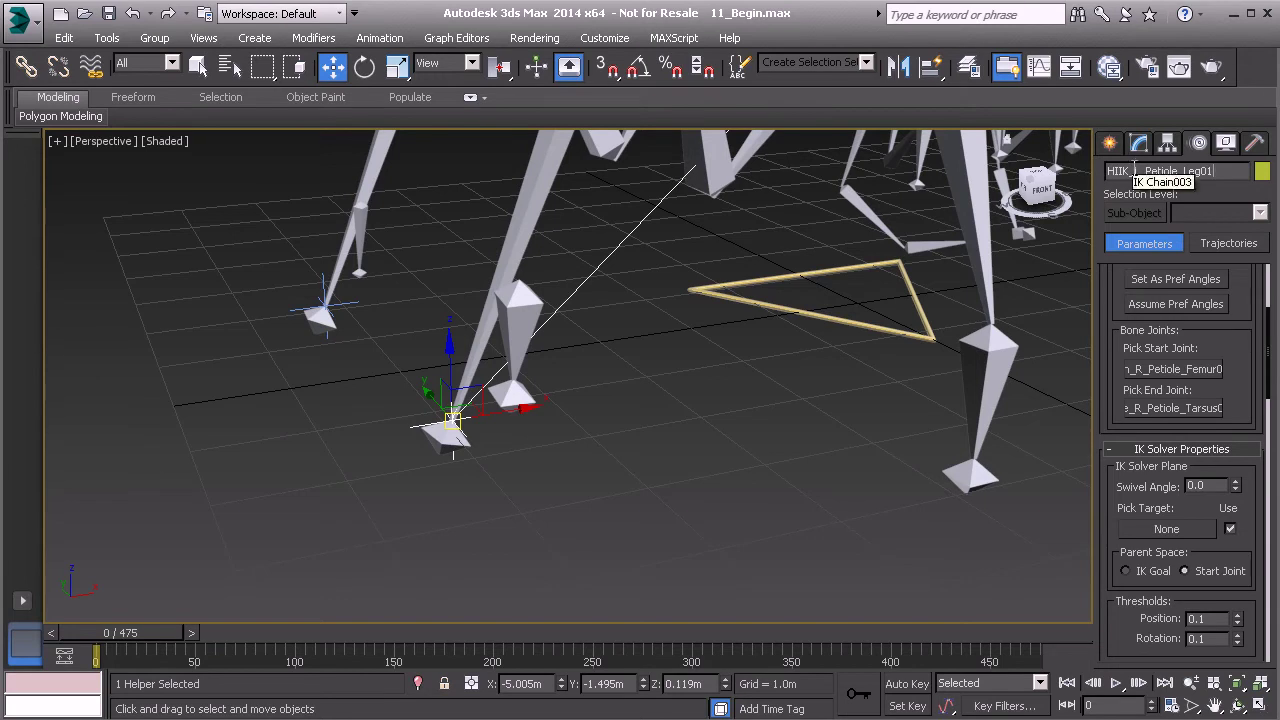
type("R")
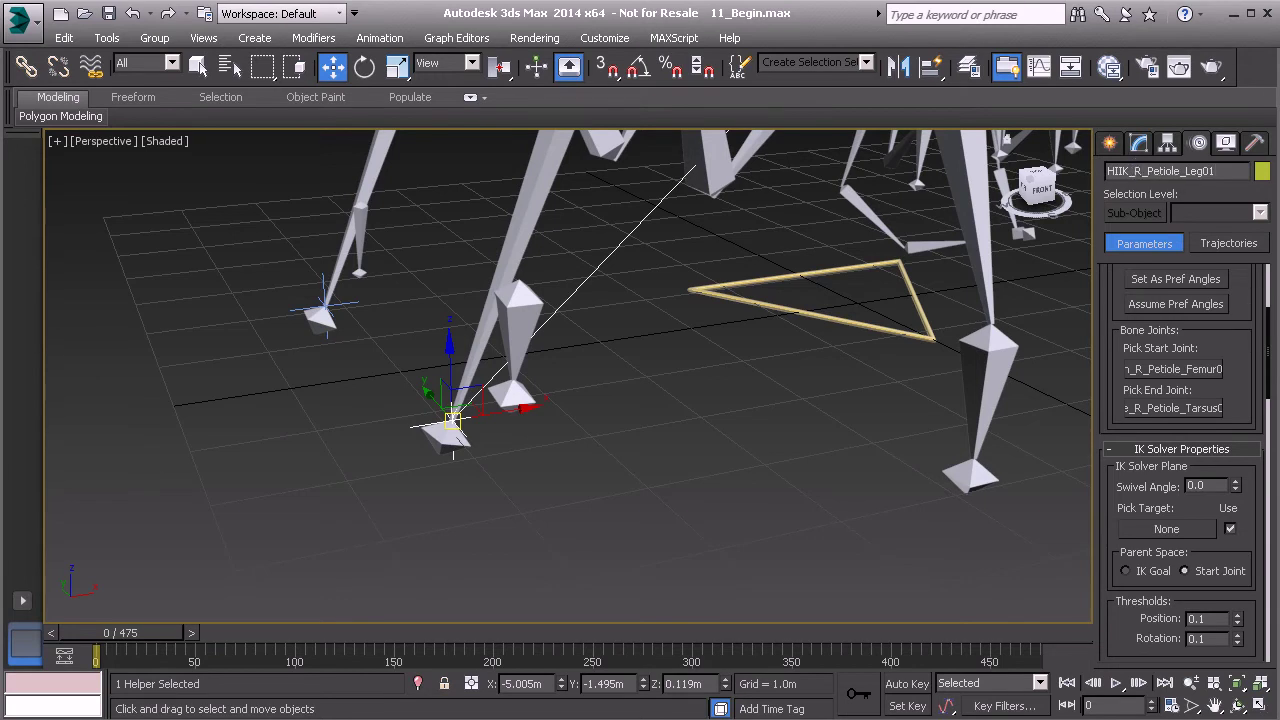
Rename the right gaster leg's IK chain as HIIK_R_Gaster_Leg01, reusing the copied name
middle_click_drag(698, 377, 777, 420)
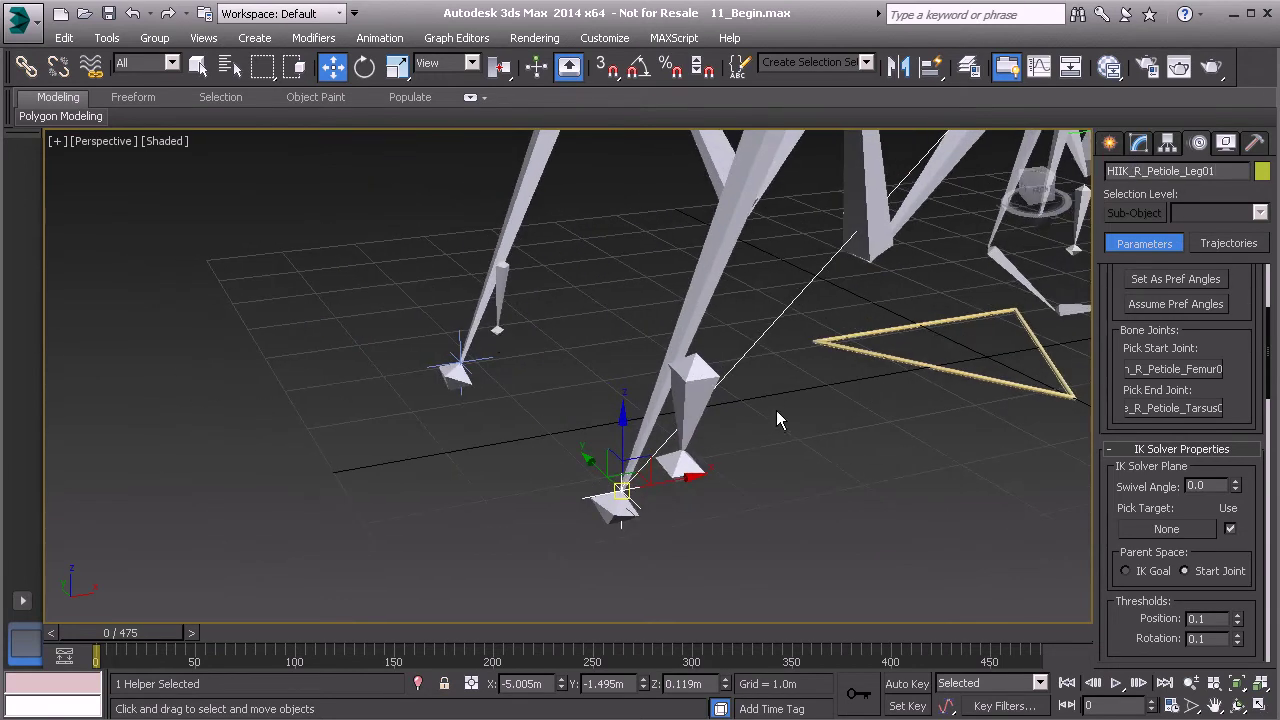
left_click(490, 361)
left_click_drag(1187, 171, 1115, 171)
key("ctrl+v")
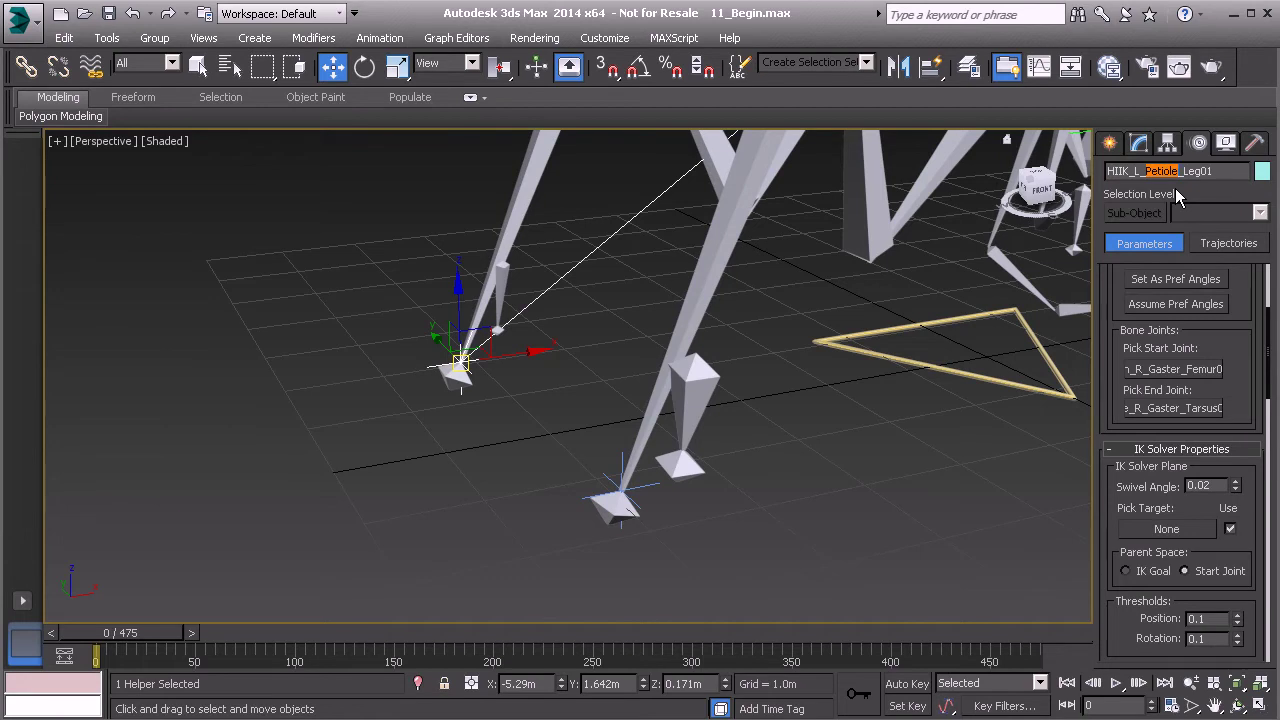
left_click(1135, 170)
type("R")
left_click_drag(1148, 172, 1181, 173)
type("G")
left_click(621, 487)
Create a standard primitive sphere about 0.3 m in diameter on the grid beside the left petiole leg's foot
middle_click_drag(810, 338, 804, 464, "alt")
scroll(804, 463, "down", 6)
middle_click_drag(753, 420, 734, 393, "alt")
left_click(734, 393)
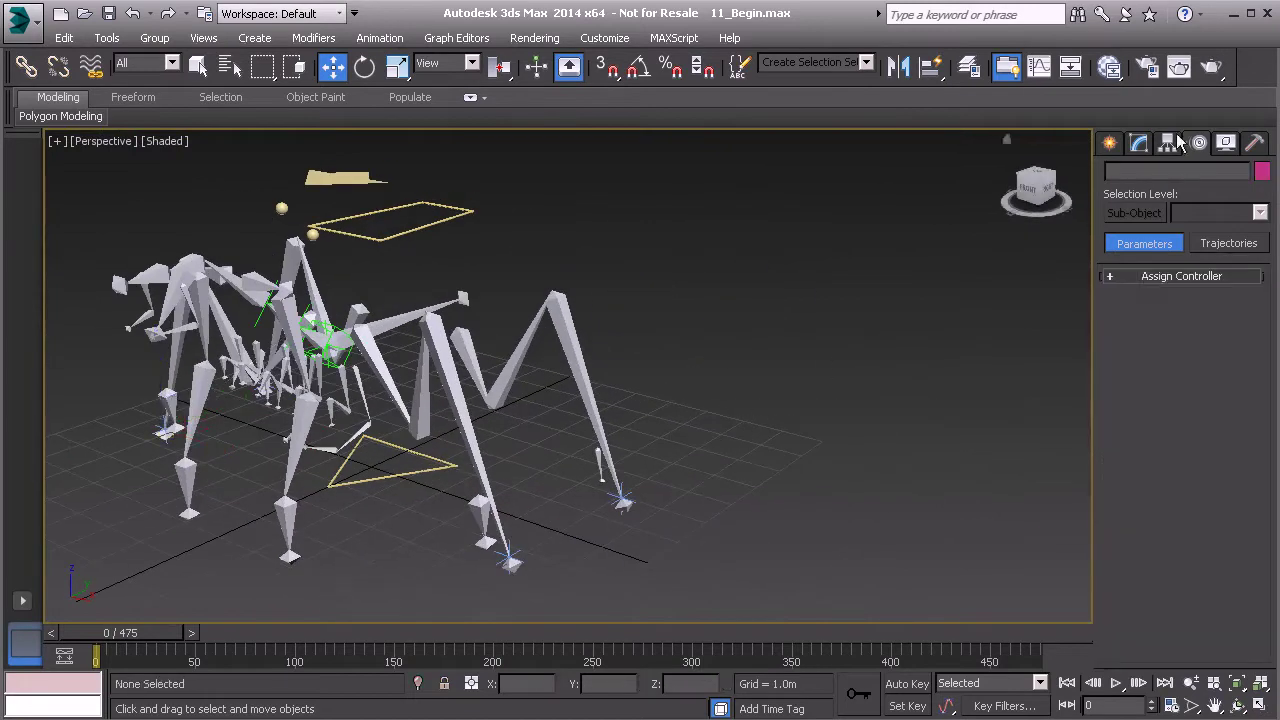
left_click(1106, 145)
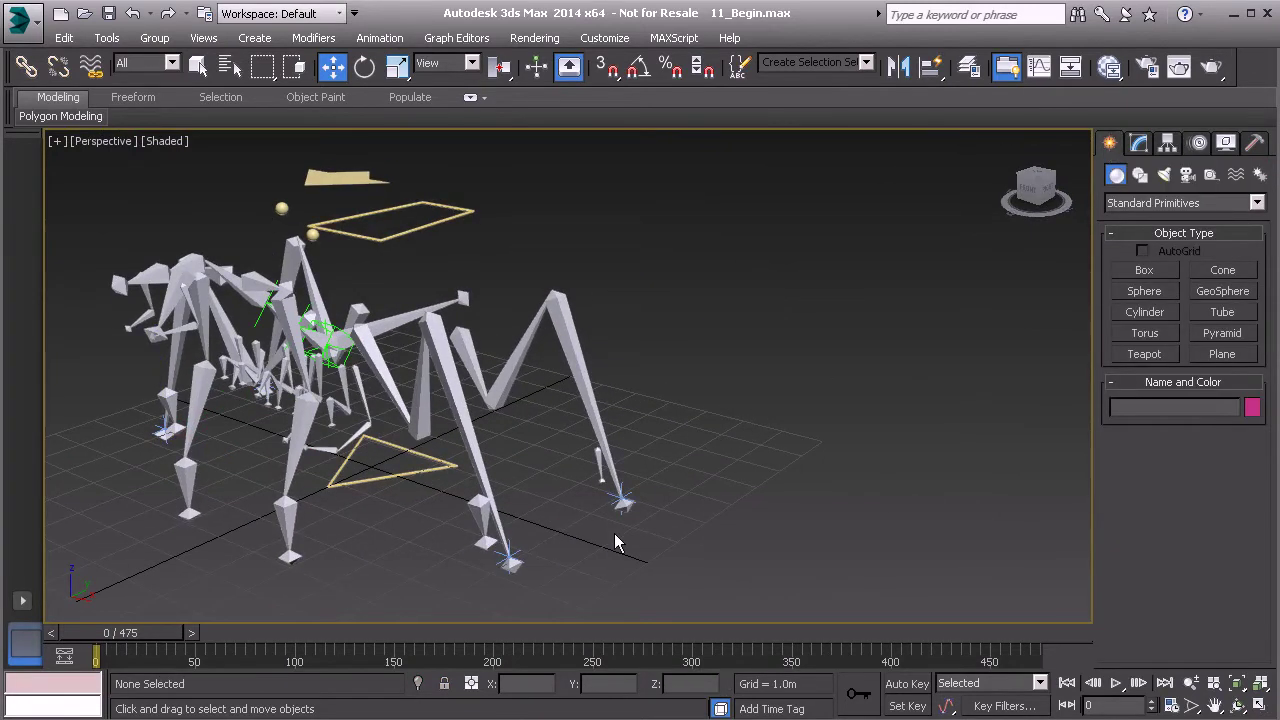
left_click(1145, 291)
left_click(820, 490)
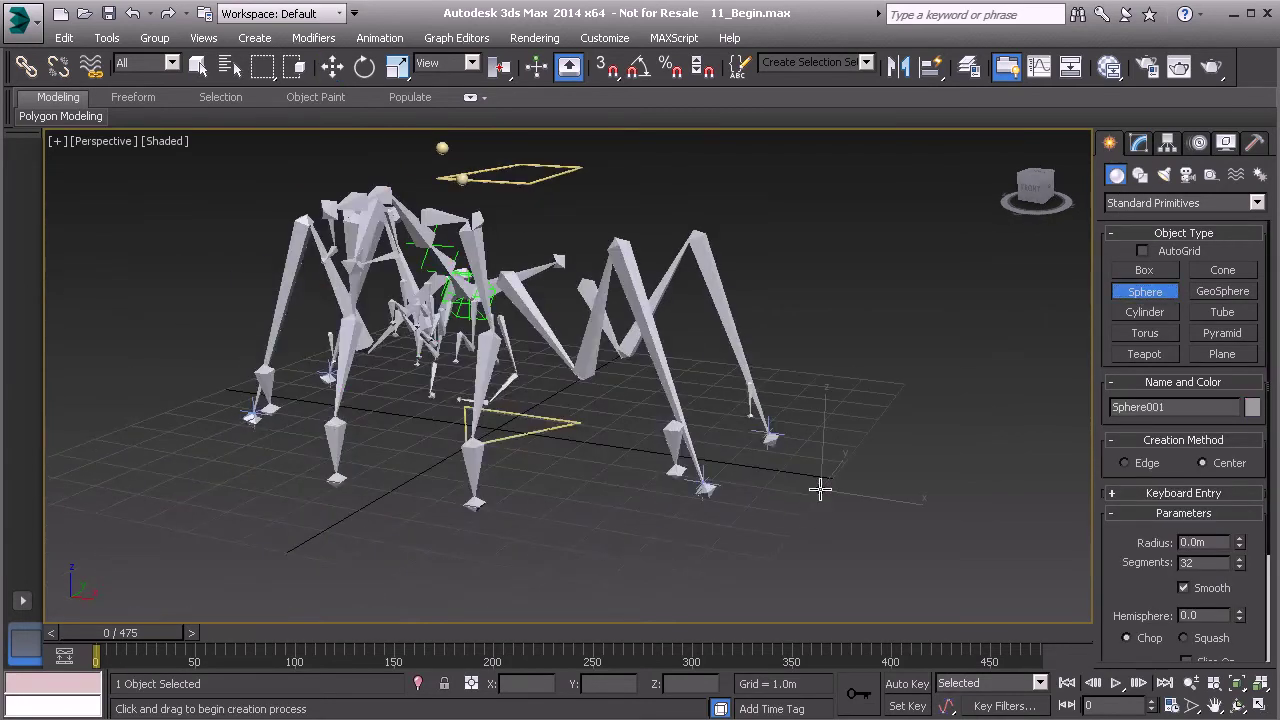
right_click(877, 431)
Make the new sphere non-renderable in its object properties
middle_click_drag(877, 424, 751, 374)
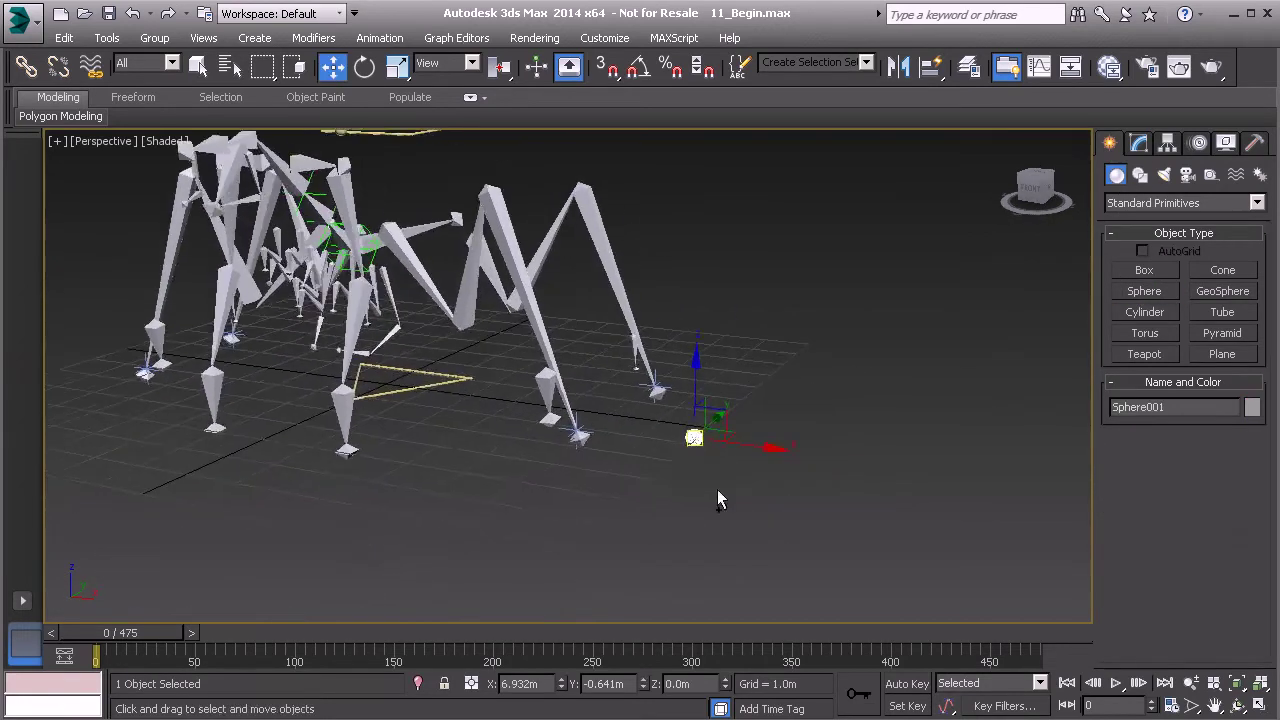
scroll(737, 471, "up", 1)
scroll(660, 450, "up", 3)
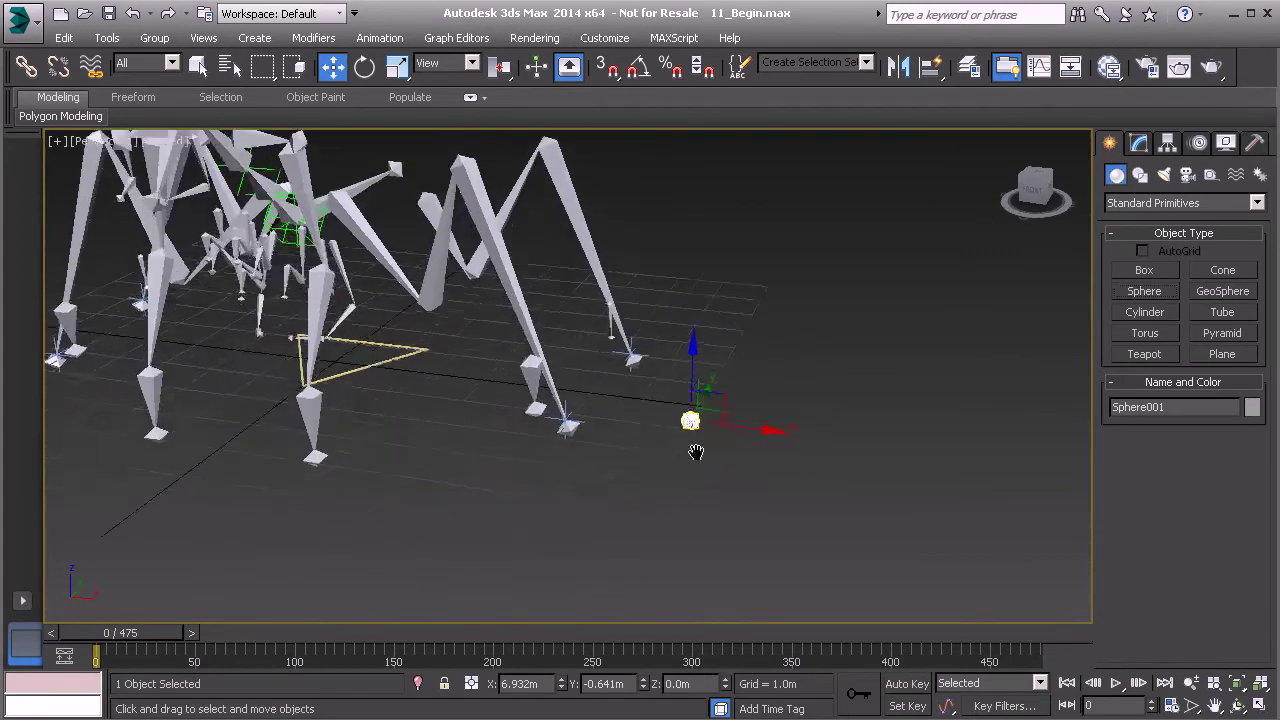
right_click(605, 397)
left_click(668, 511)
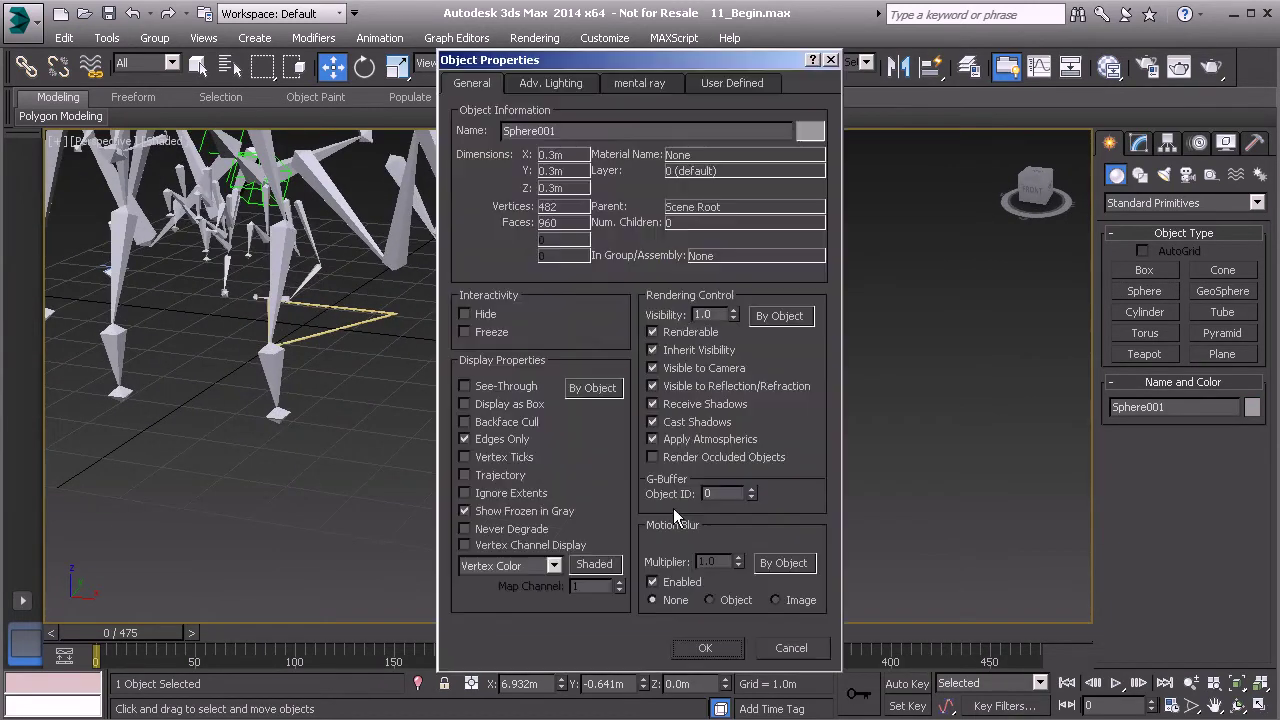
left_click(665, 334)
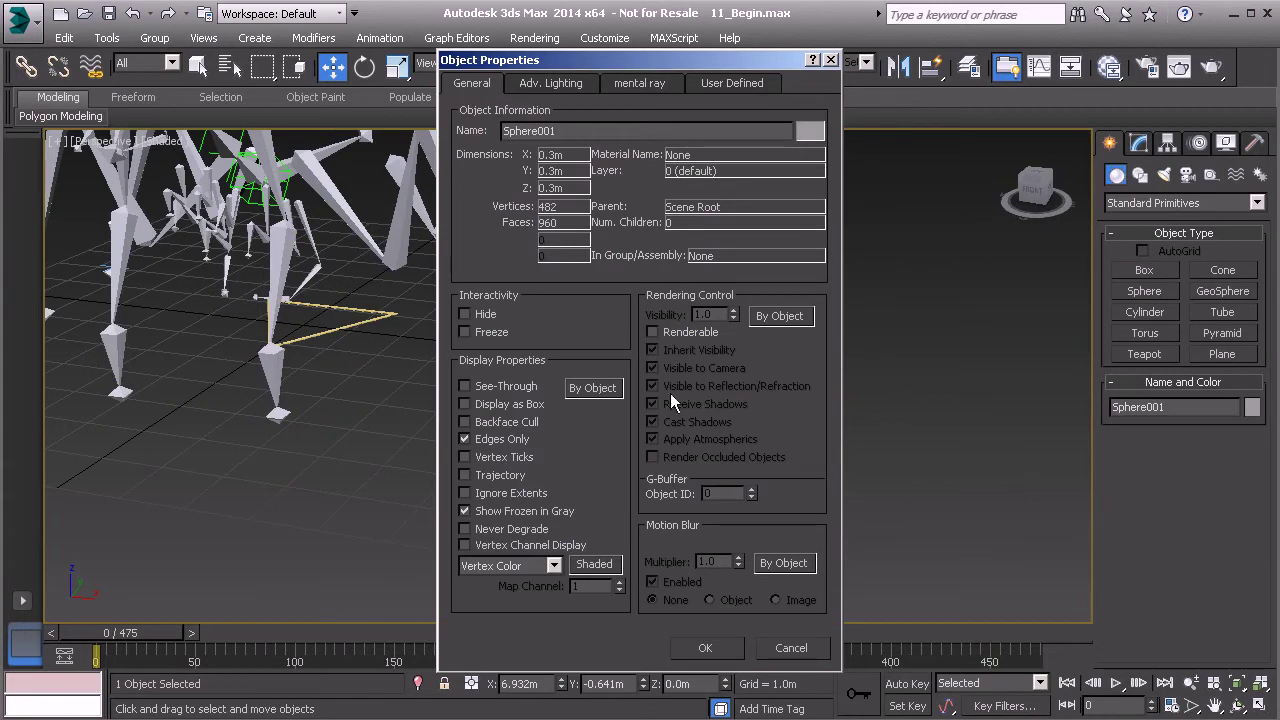
left_click(706, 647)
Add the sphere to the Controls layer
middle_click_drag(692, 488, 594, 190, "alt")
left_click(106, 37)
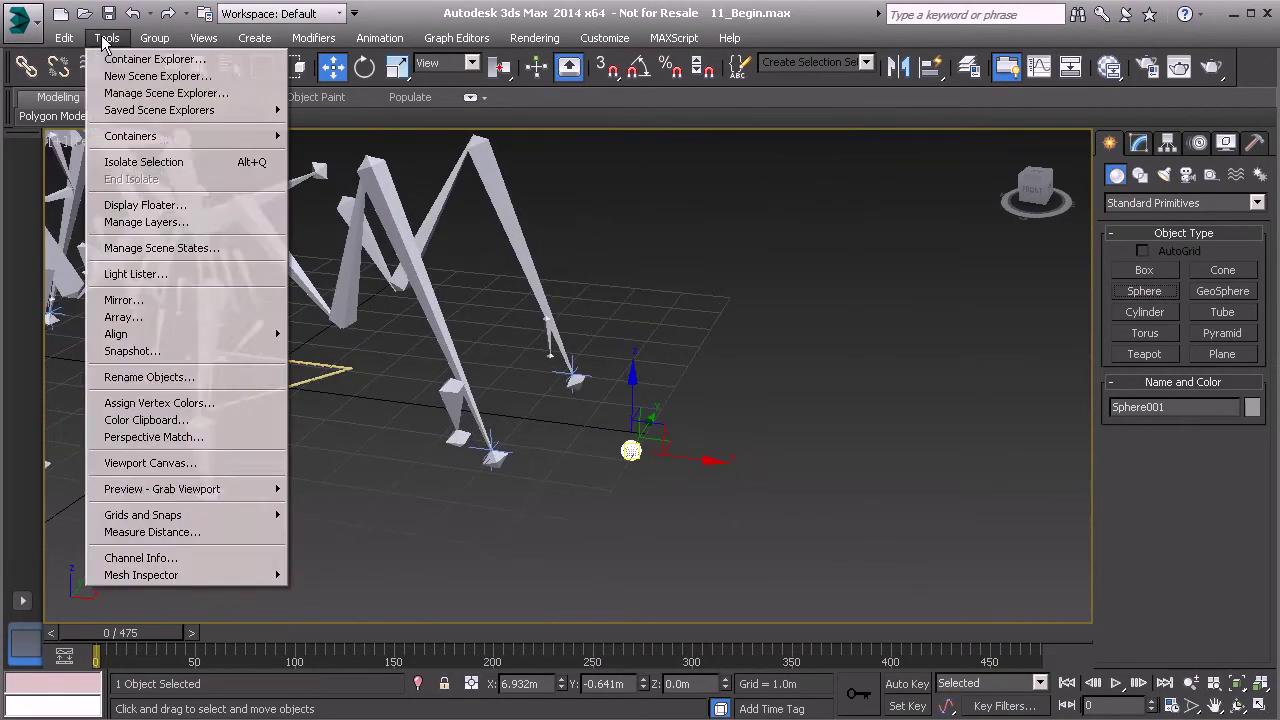
left_click(168, 218)
left_click(148, 408)
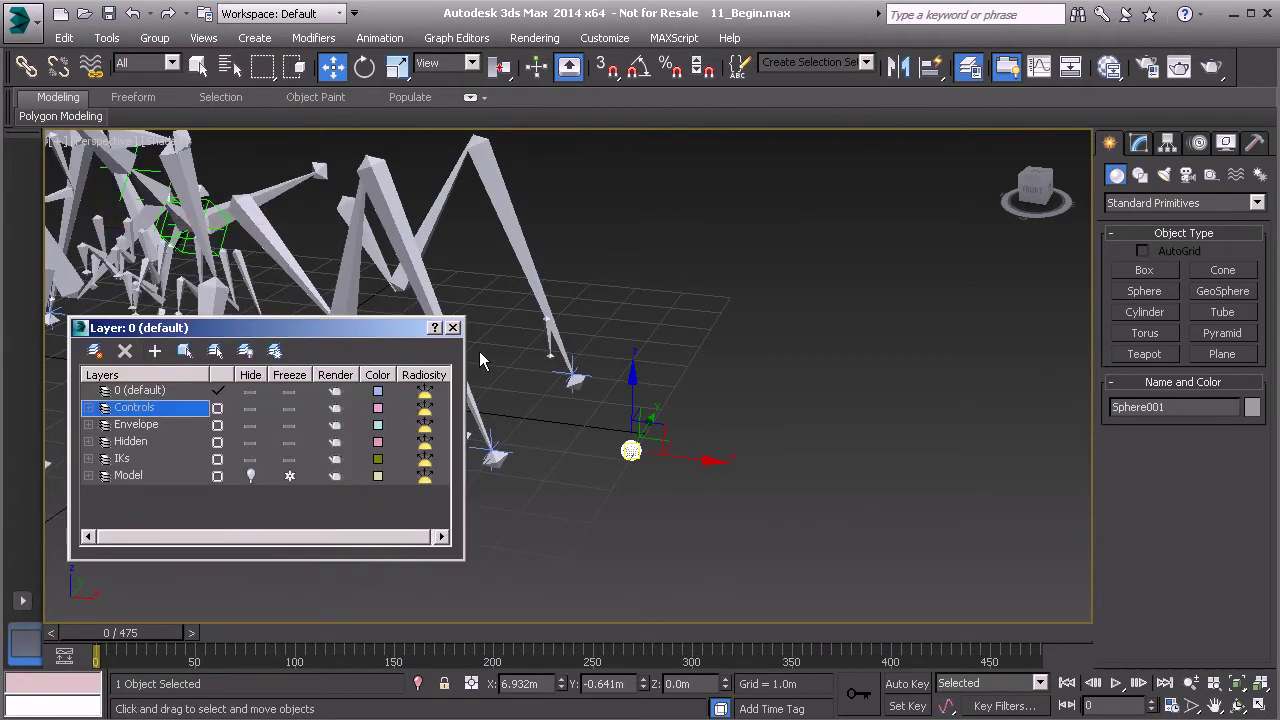
left_click(453, 328)
Align the sphere to the IK chain at the tip of the left petiole leg
scroll(617, 399, "up", 5)
middle_click_drag(617, 398, 466, 405, "alt")
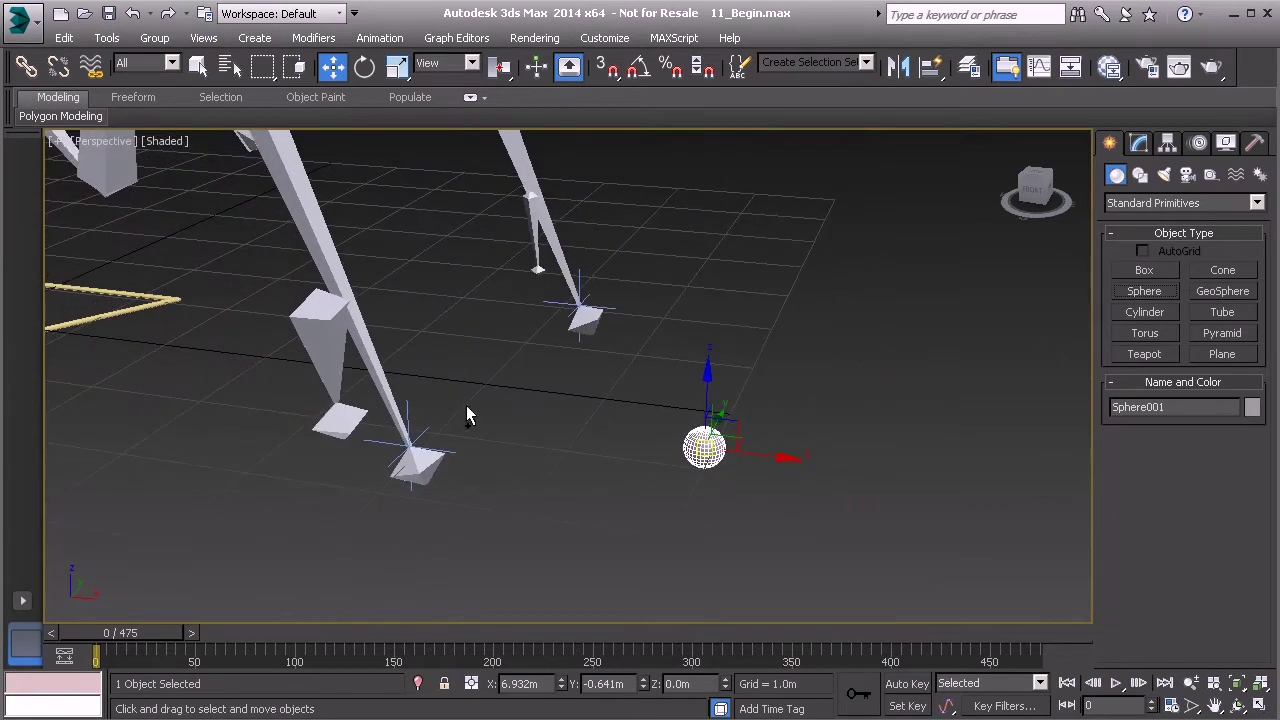
middle_click_drag(589, 466, 563, 447, "alt")
key("alt+a")
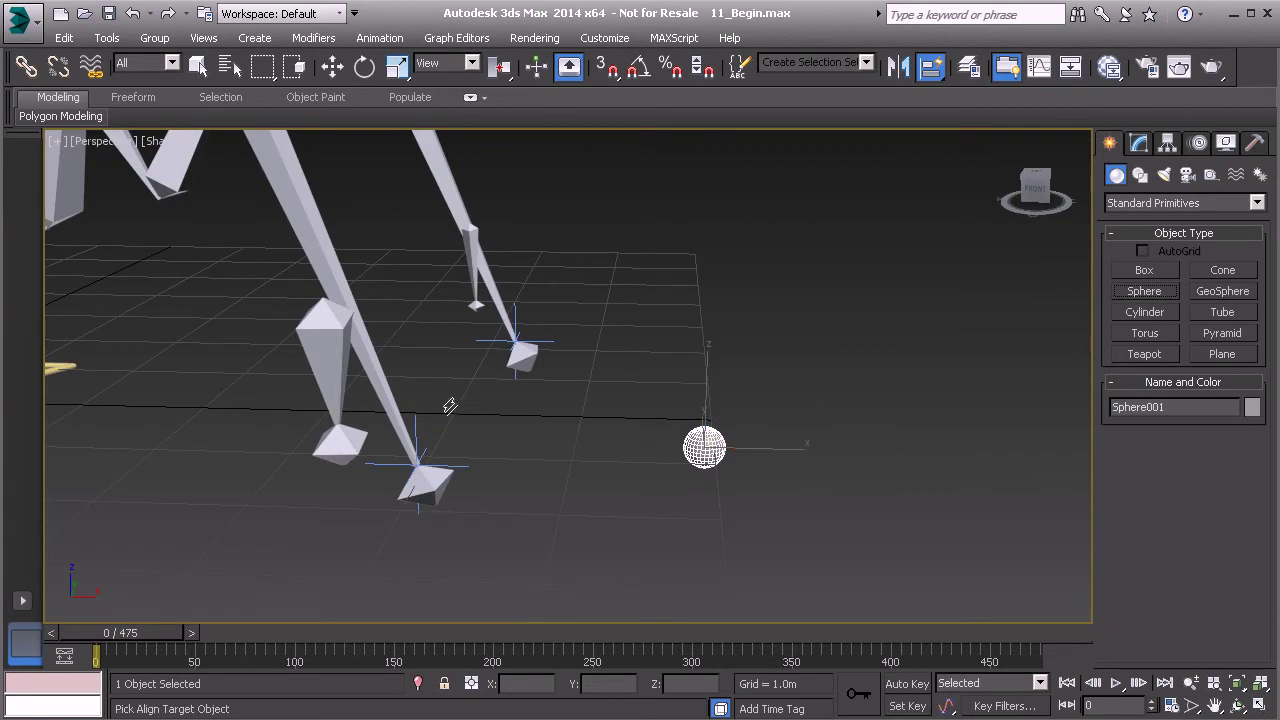
left_click(421, 426)
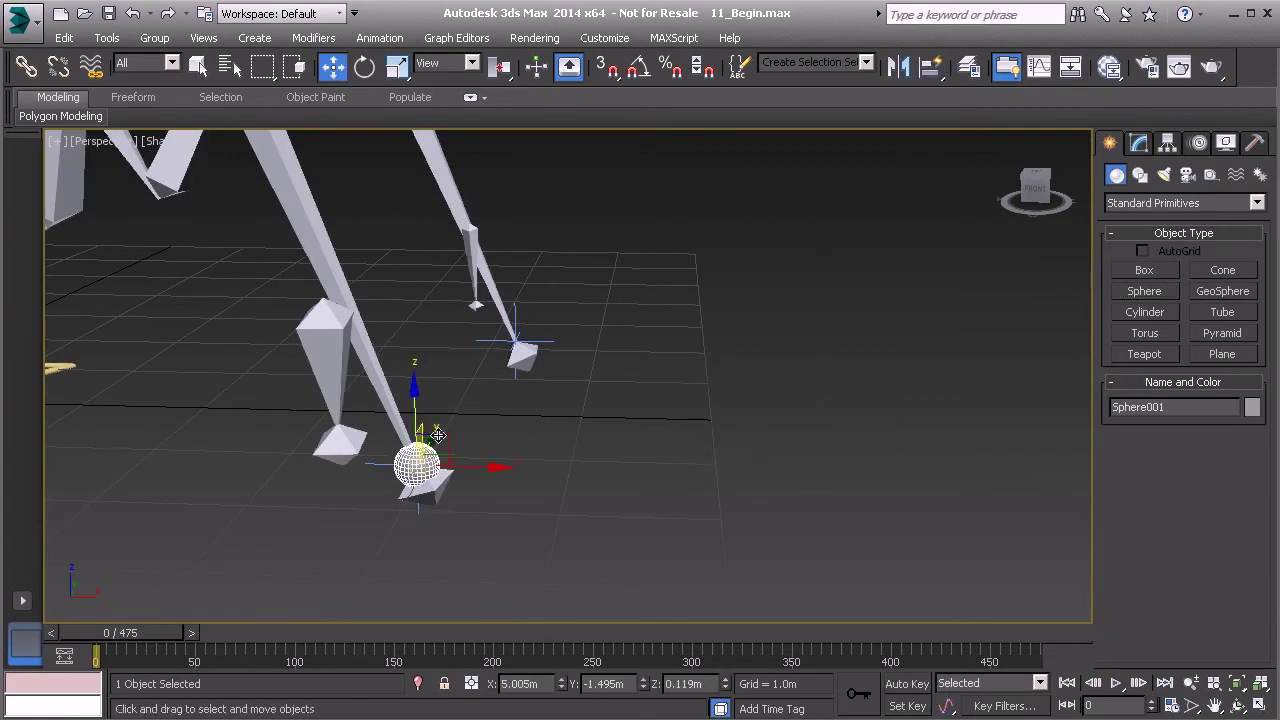
Convert the aligned sphere to an Editable Poly
mouse_move(442, 467)
middle_mouse_down("alt")
mouse_move(571, 463)
mouse_move(449, 457)
mouse_move(545, 440)
mouse_move(594, 497)
middle_mouse_up("alt")
right_click(585, 503)
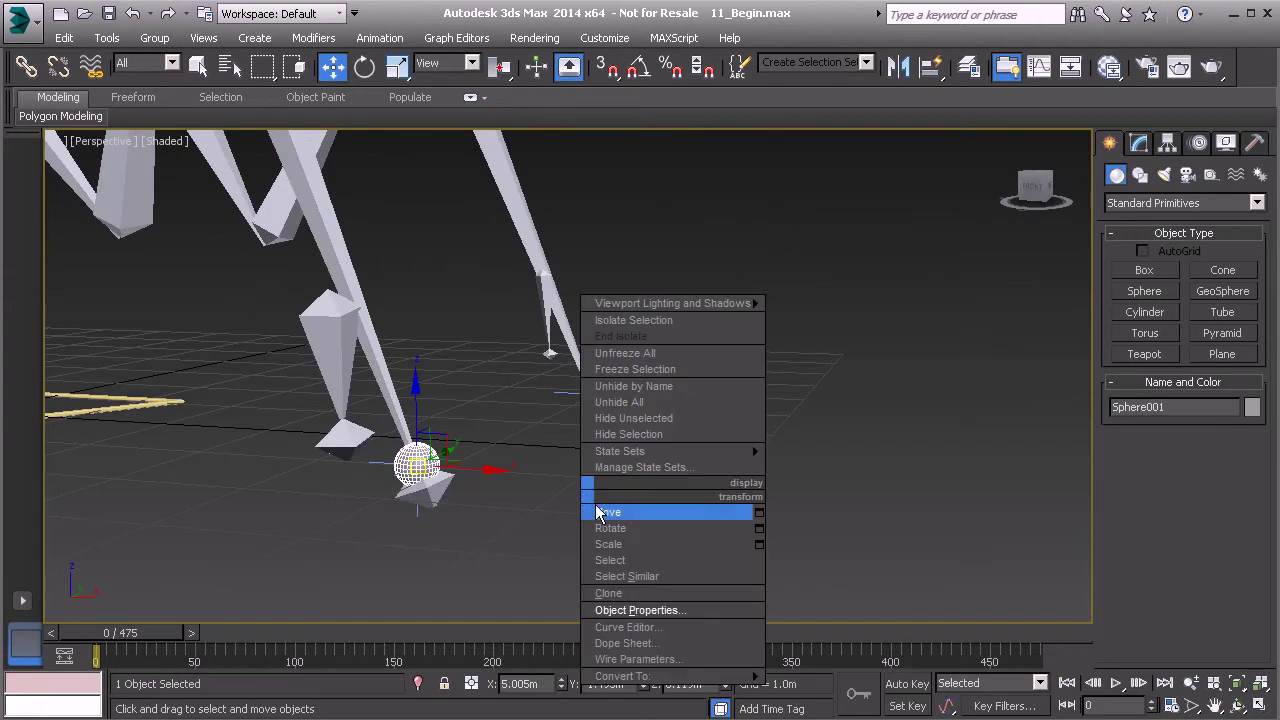
mouse_move(709, 674)
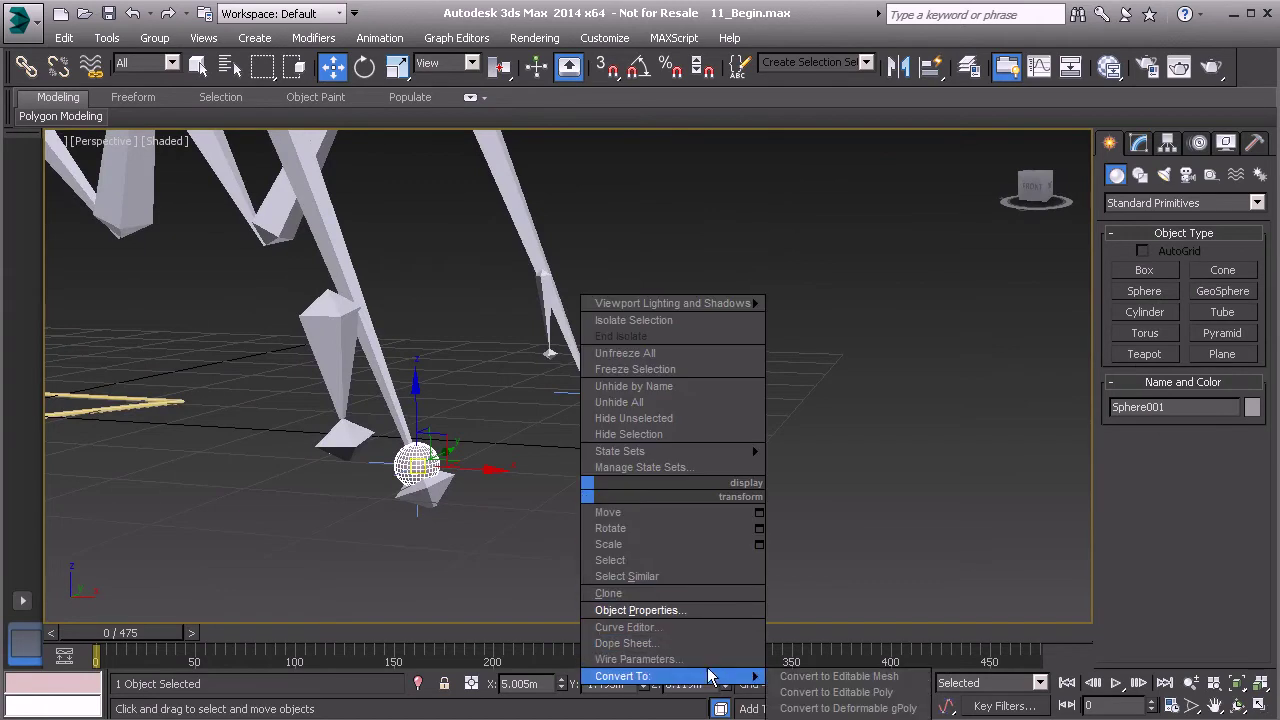
left_click(842, 692)
Select all of the sphere's vertices and move them outward from the leg tip to about X 5.83 m, Z 0.47 m
middle_click_drag(410, 310, 790, 598)
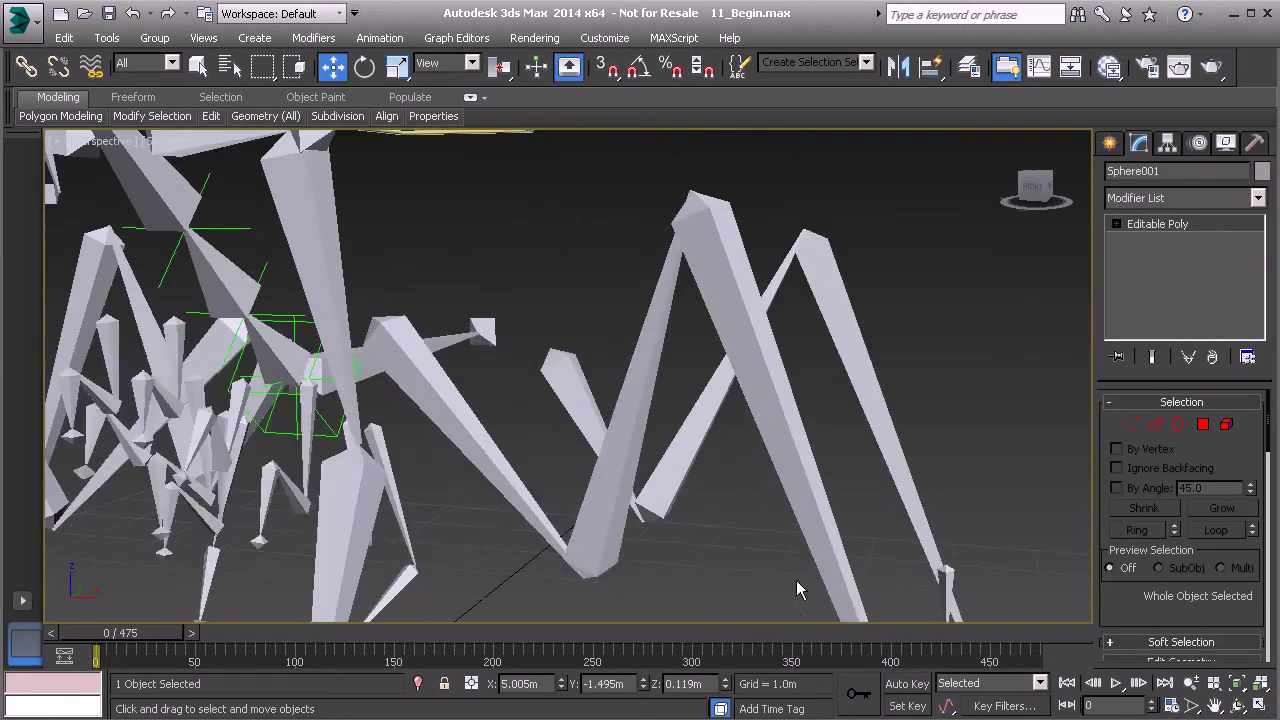
middle_click_drag(740, 488, 500, 355)
scroll(500, 355, "down", 5)
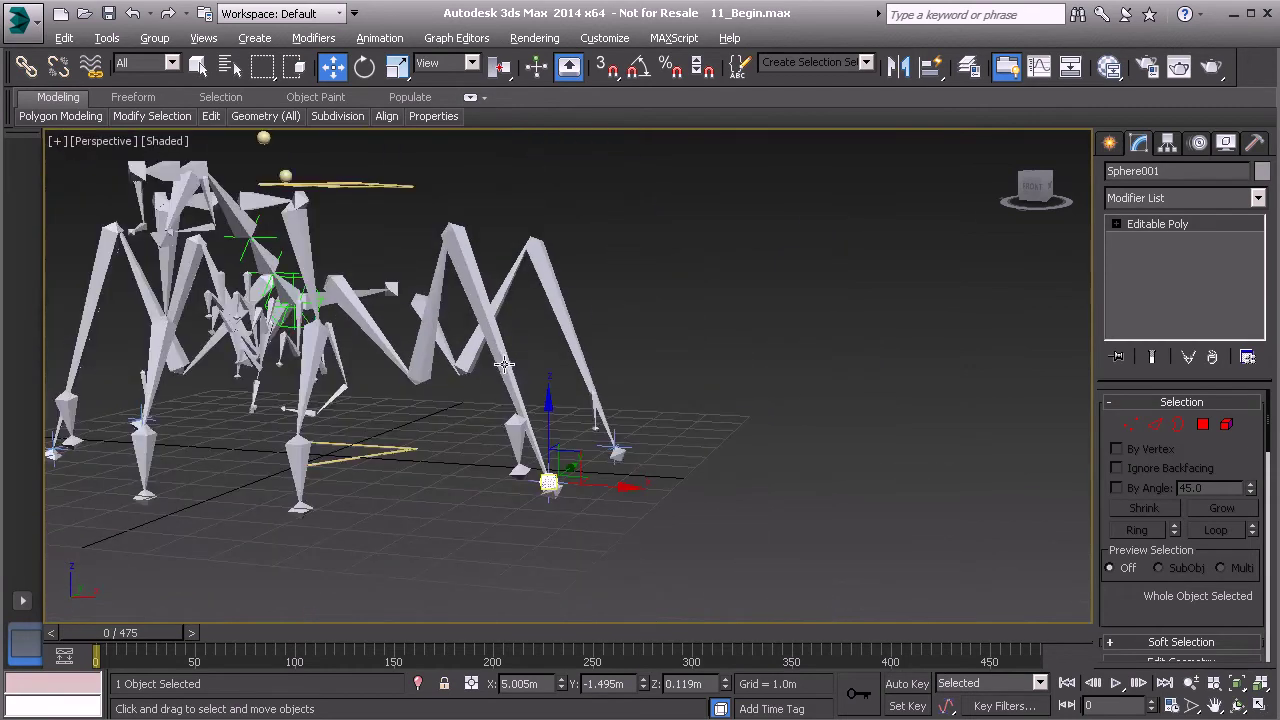
scroll(496, 381, "up", 6)
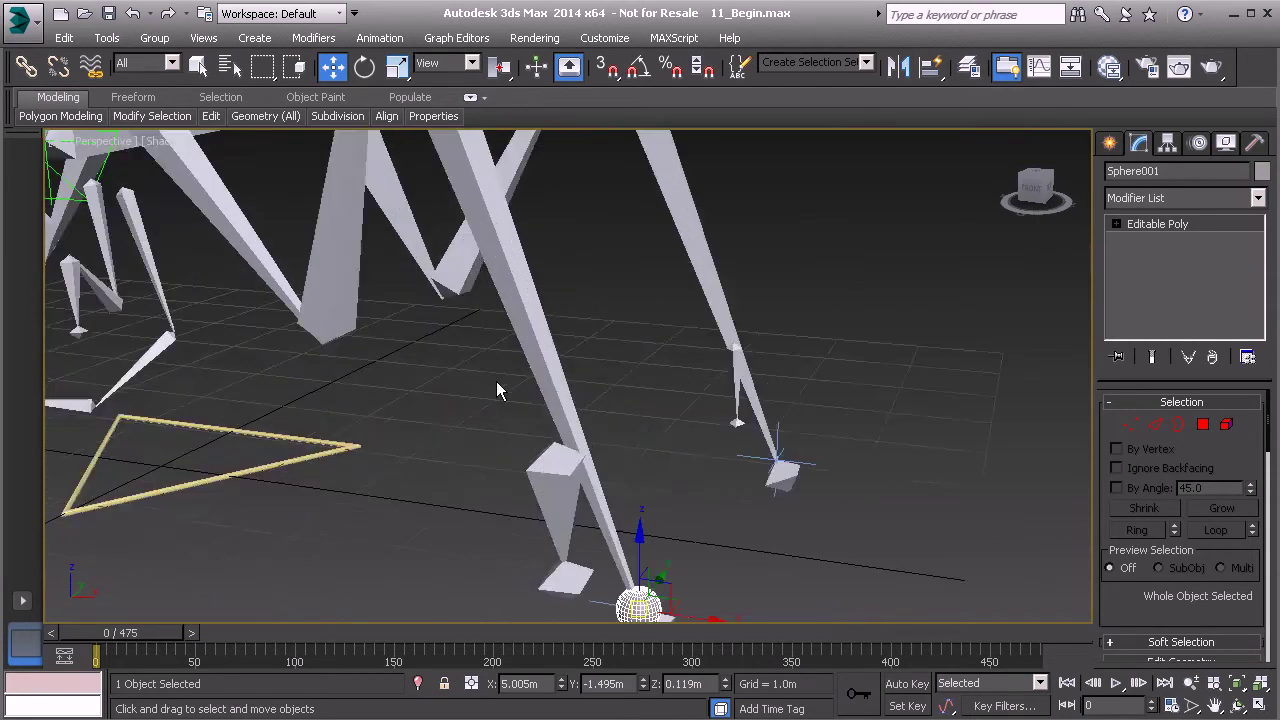
scroll(548, 410, "up", 2)
scroll(620, 440, "down", 2)
middle_click_drag(560, 380, 645, 440)
left_click(1151, 225)
key("1")
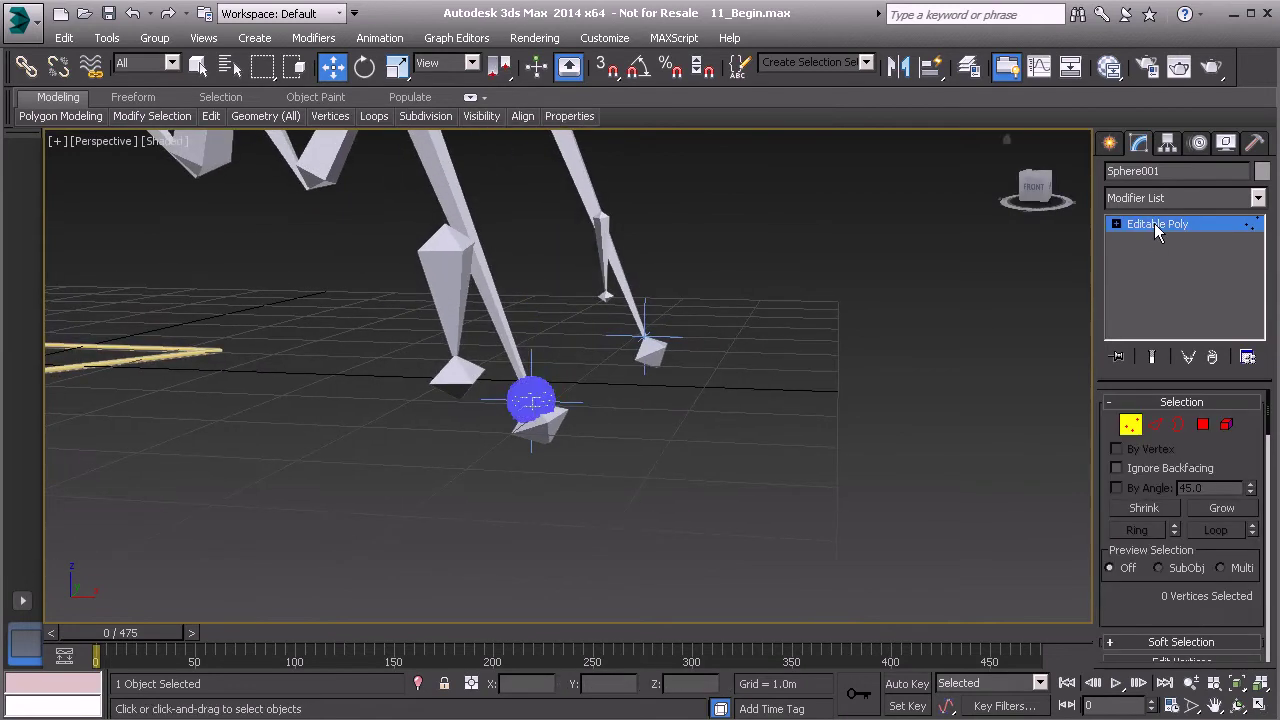
left_click_drag(394, 234, 640, 455)
middle_click_drag(640, 455, 622, 440, "alt")
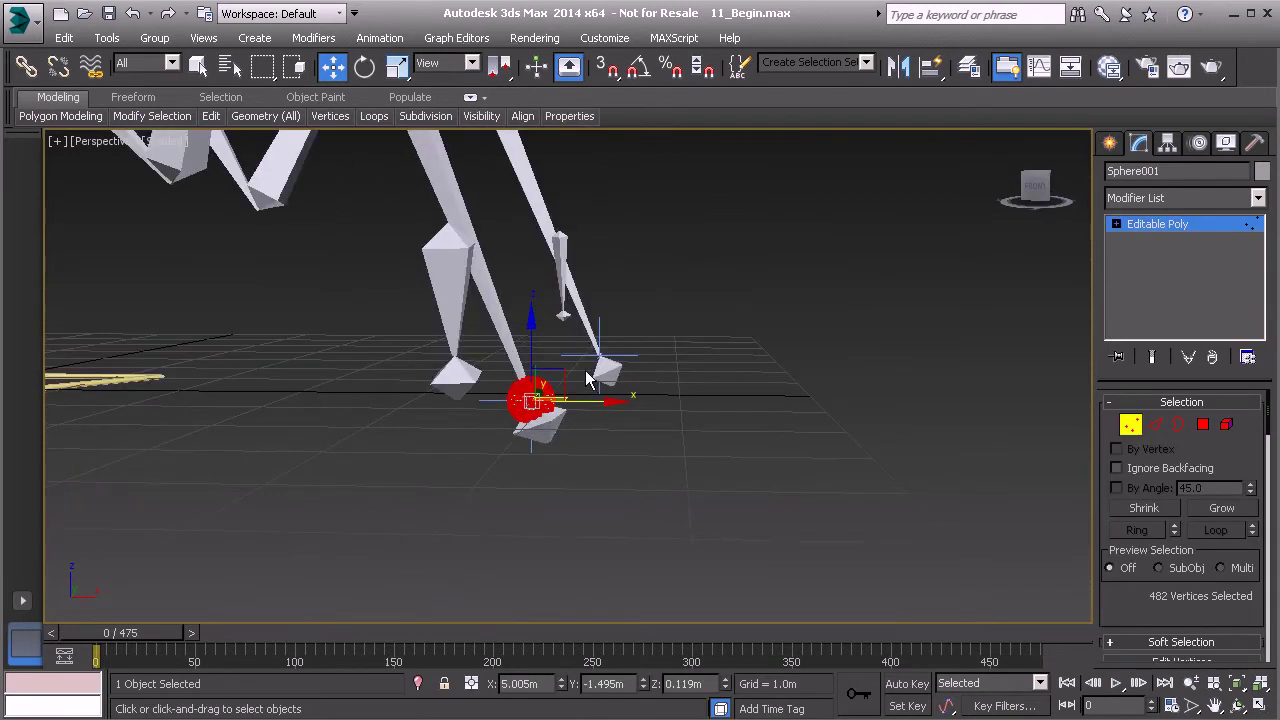
left_click_drag(564, 370, 688, 318)
Unhide the Model layer and adjust the sphere's vertices to about X 5.96 m, Z 0.37 m, clear of the leg mesh, leaving vertex editing
left_click(105, 37)
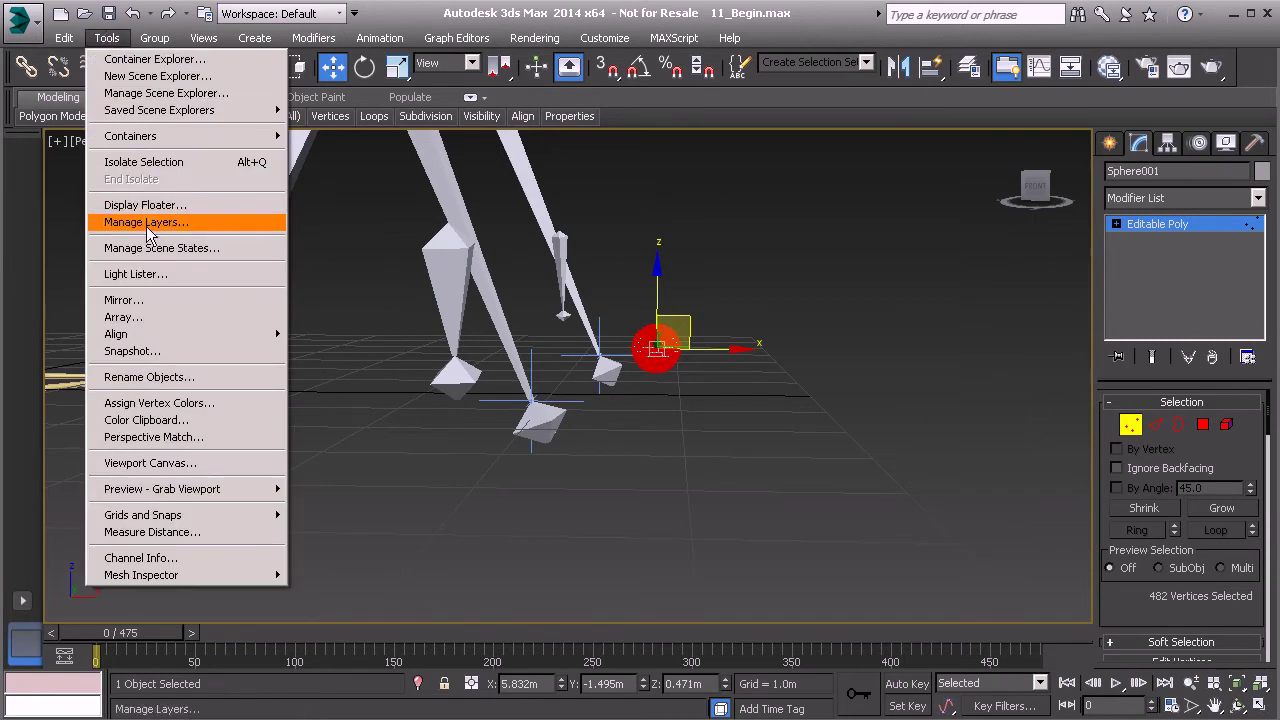
left_click(145, 222)
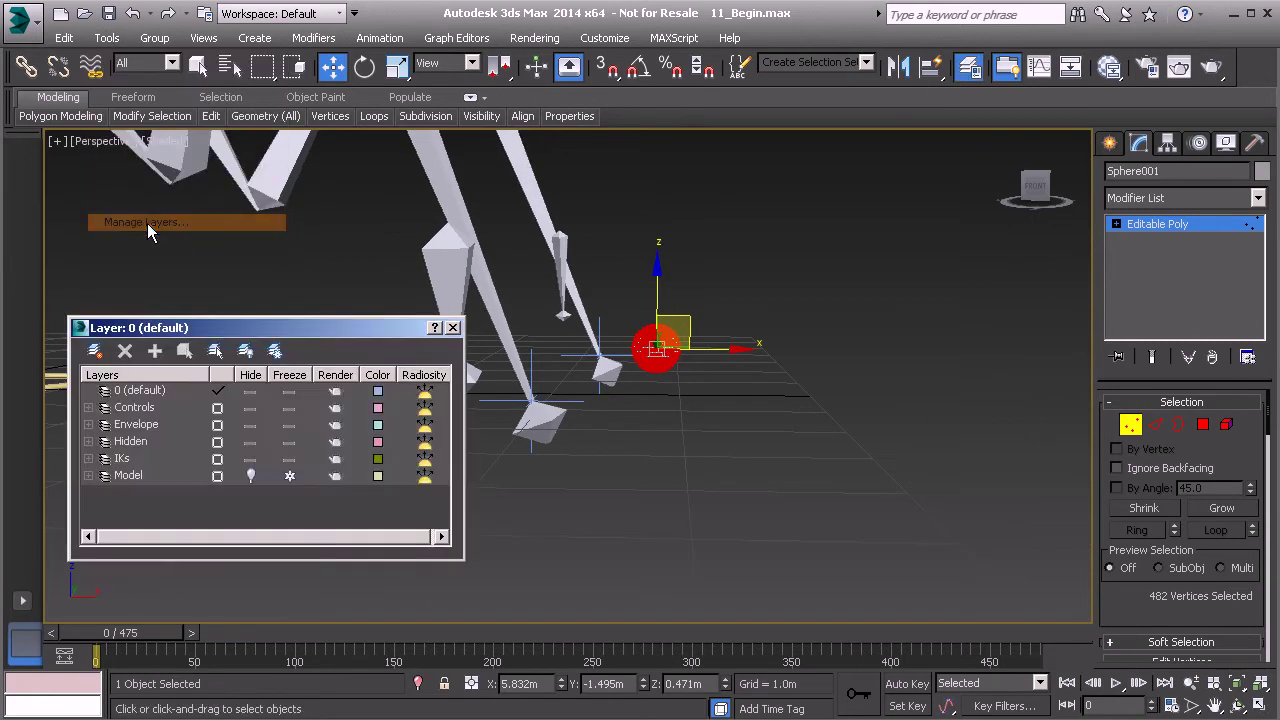
left_click(251, 476)
middle_click_drag(658, 381, 747, 469)
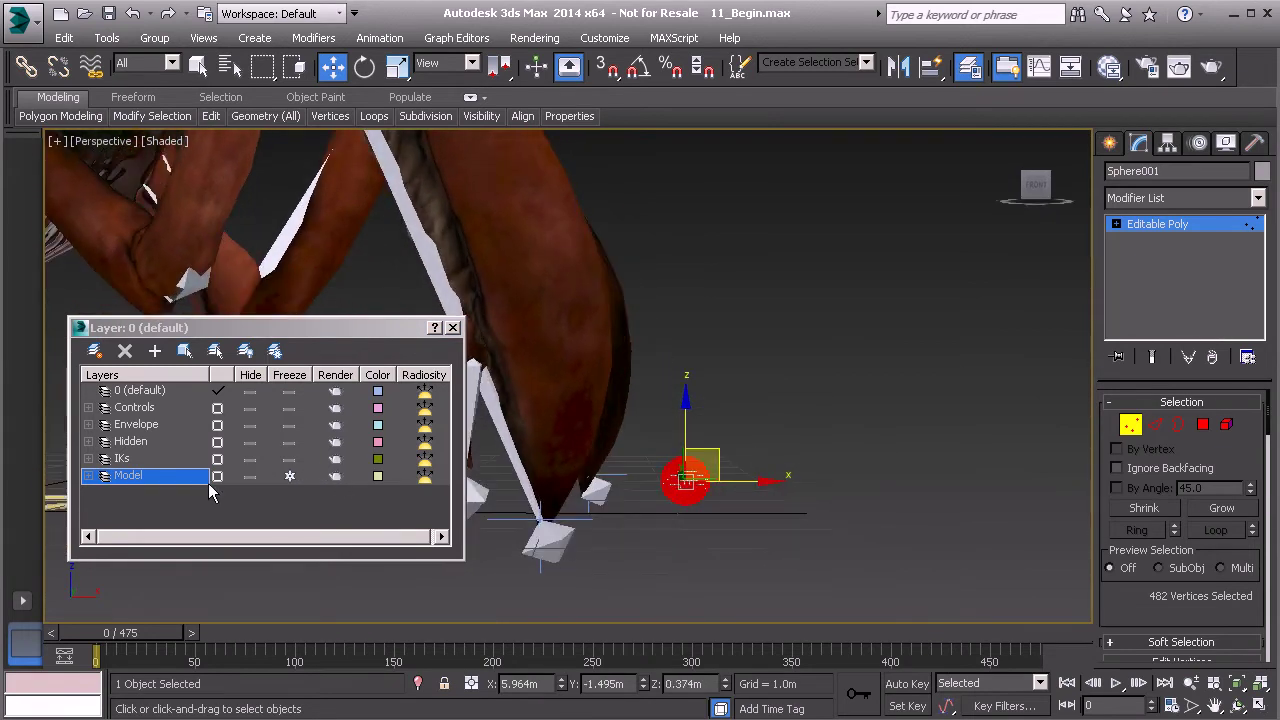
middle_click_drag(795, 367, 762, 370, "alt")
left_click(1181, 220)
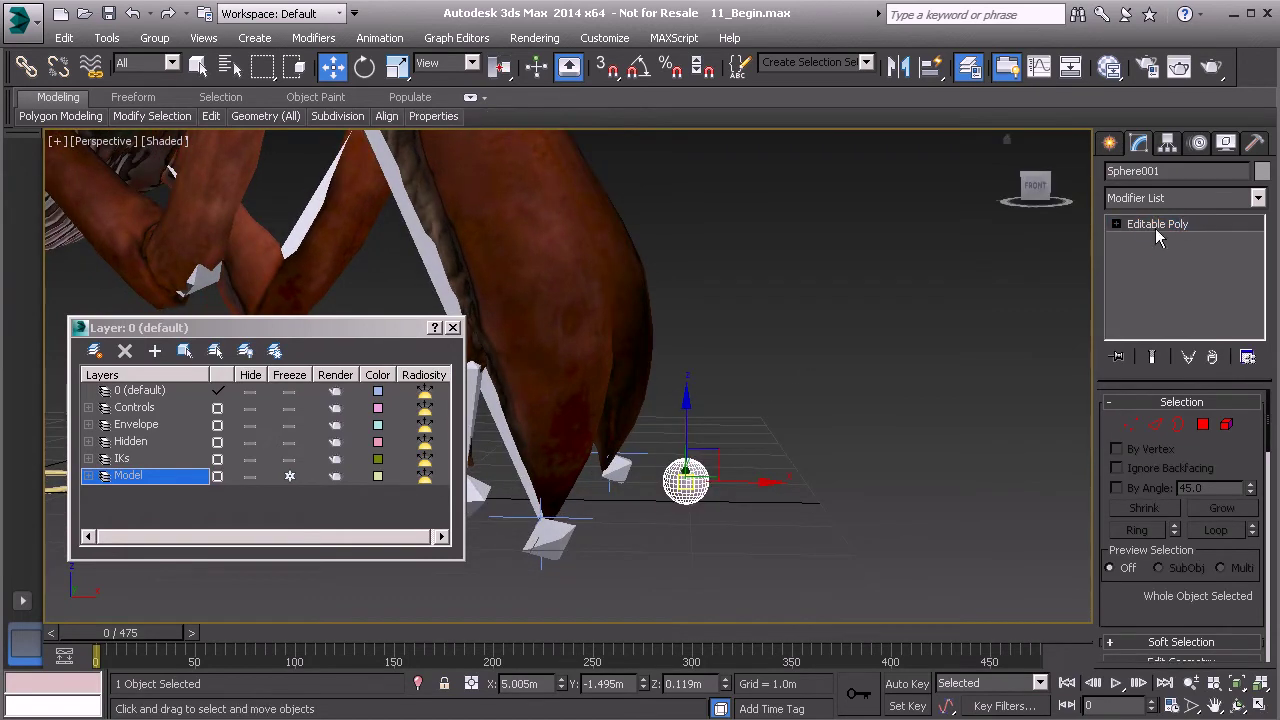
Rename the sphere control as Anim_L_Petiole_Leg01, matching the left petiole leg's IK chain, and keep it selected
double_click(1172, 170)
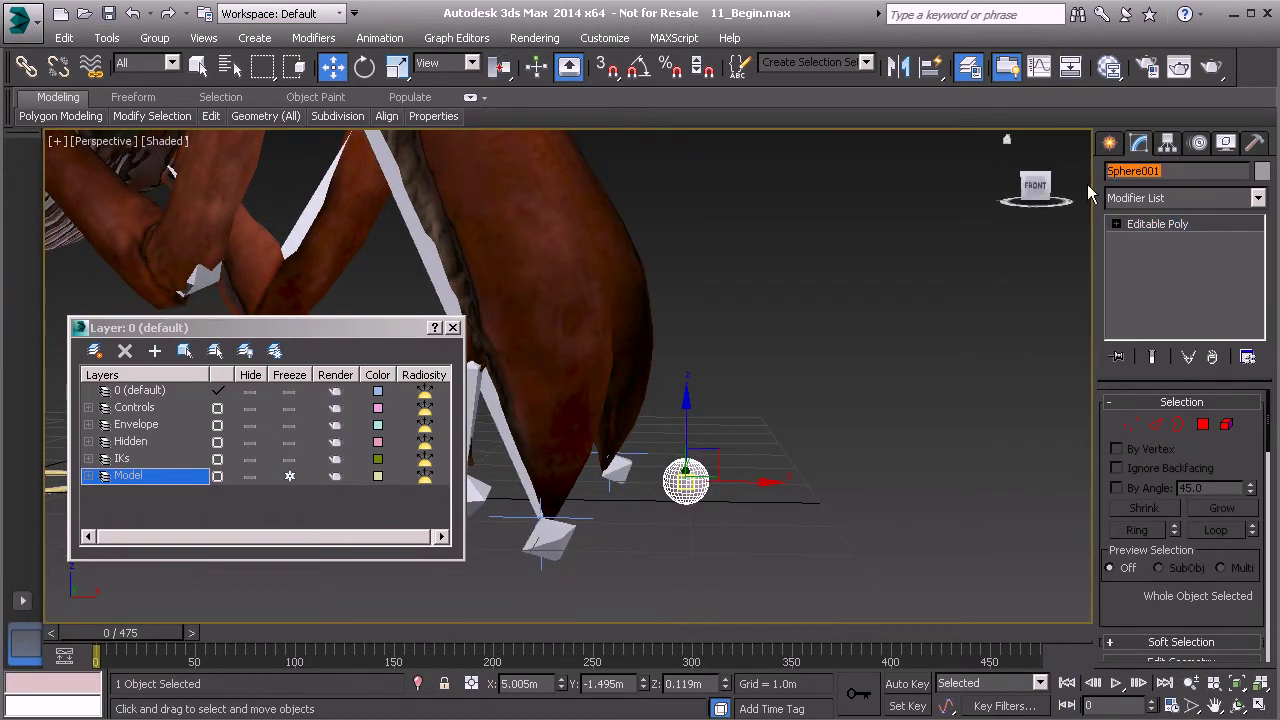
type("Anim_L_Petiole_Leg01")
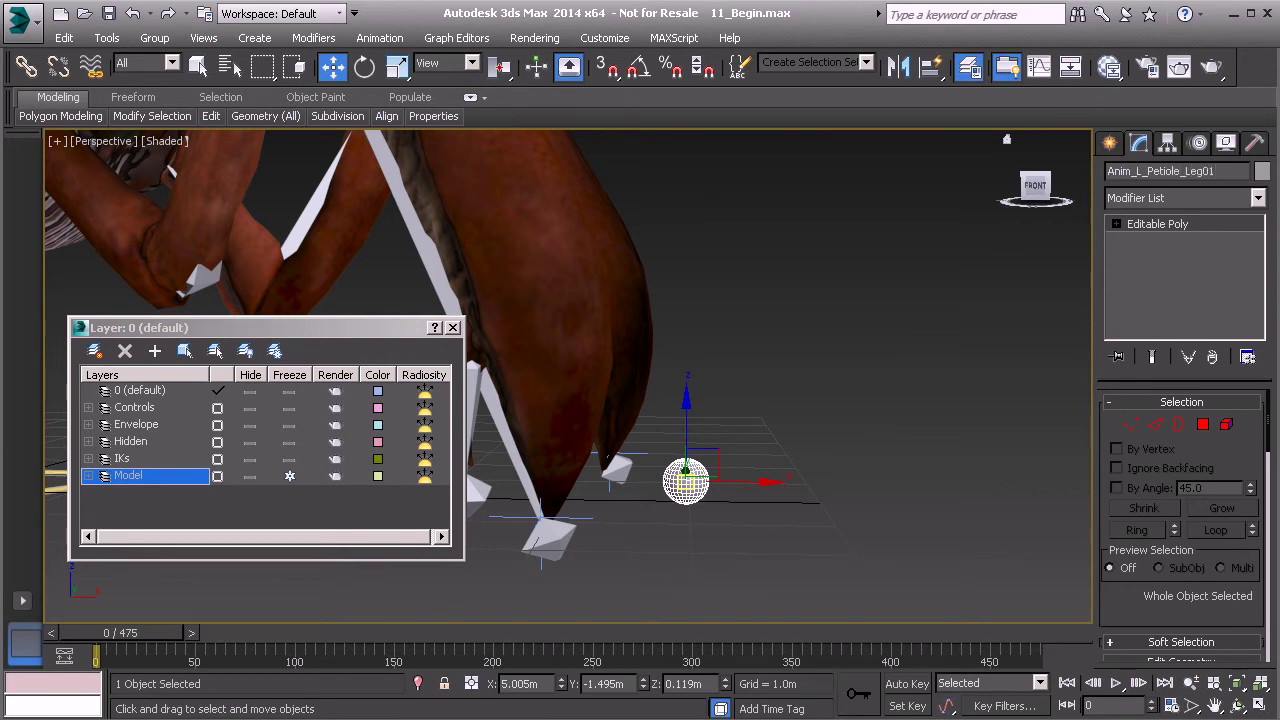
left_click(590, 518)
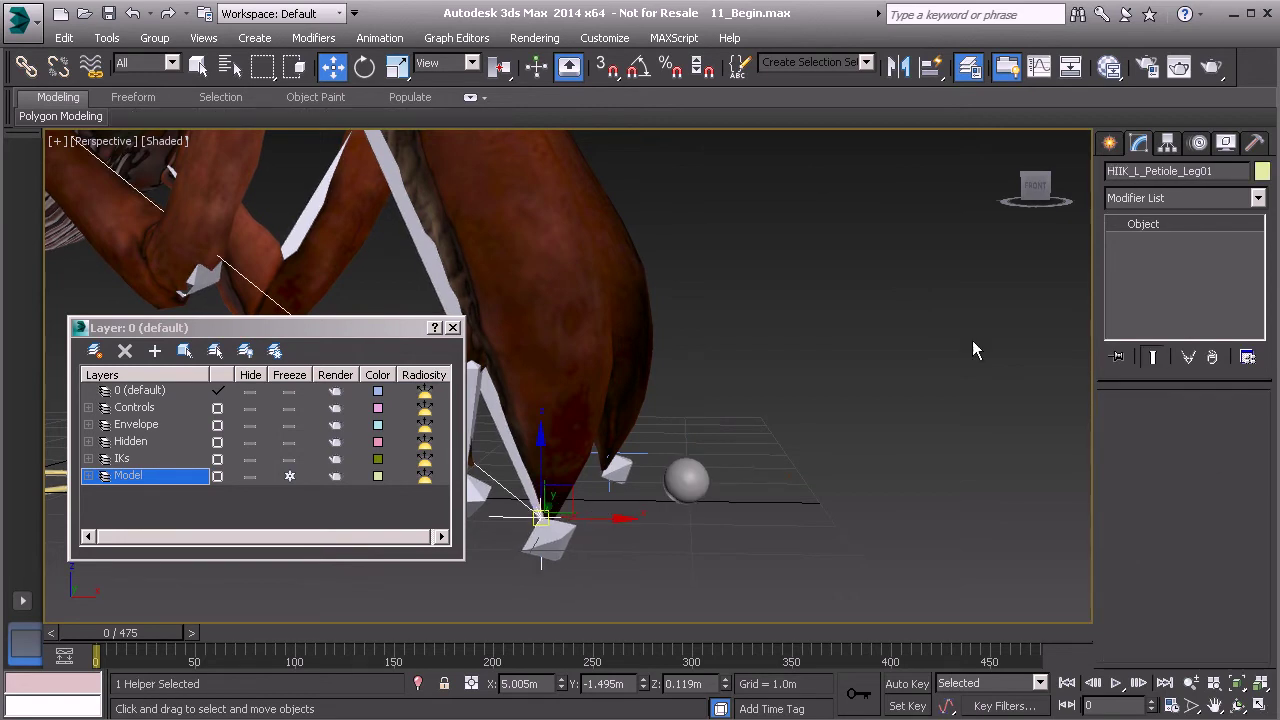
left_click(690, 485)
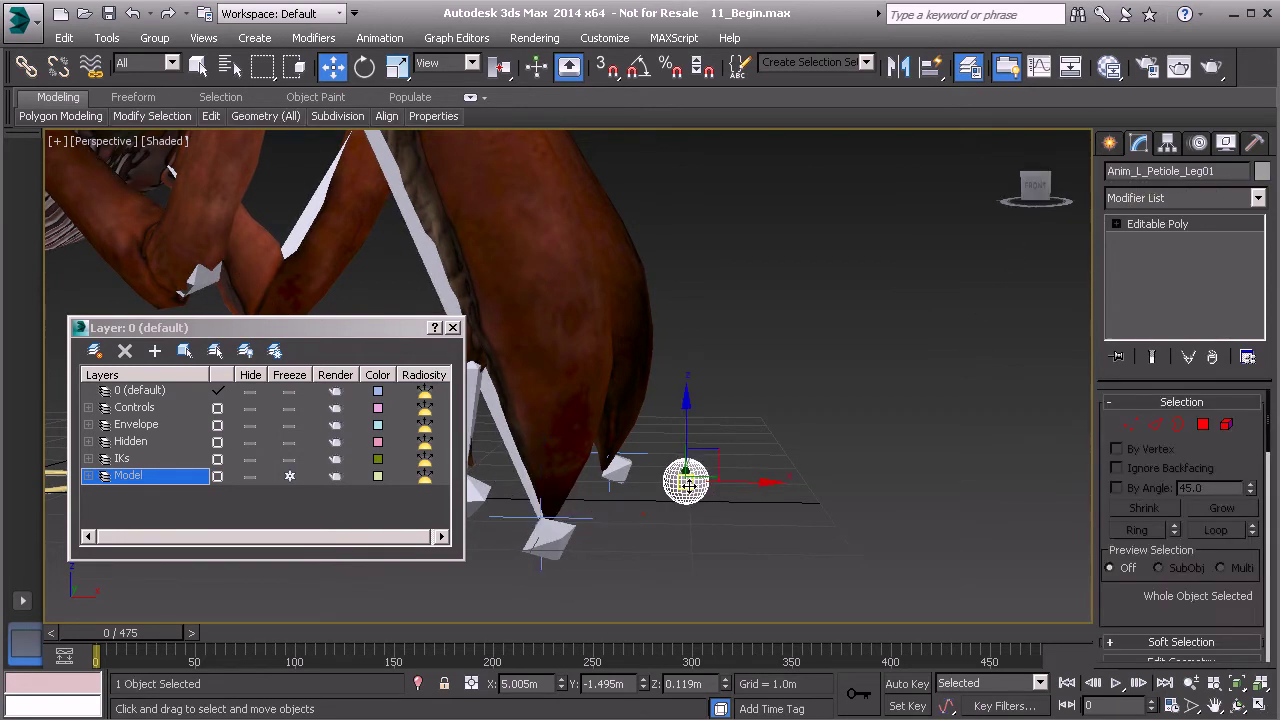
middle_click_drag(627, 458, 722, 462, "alt")
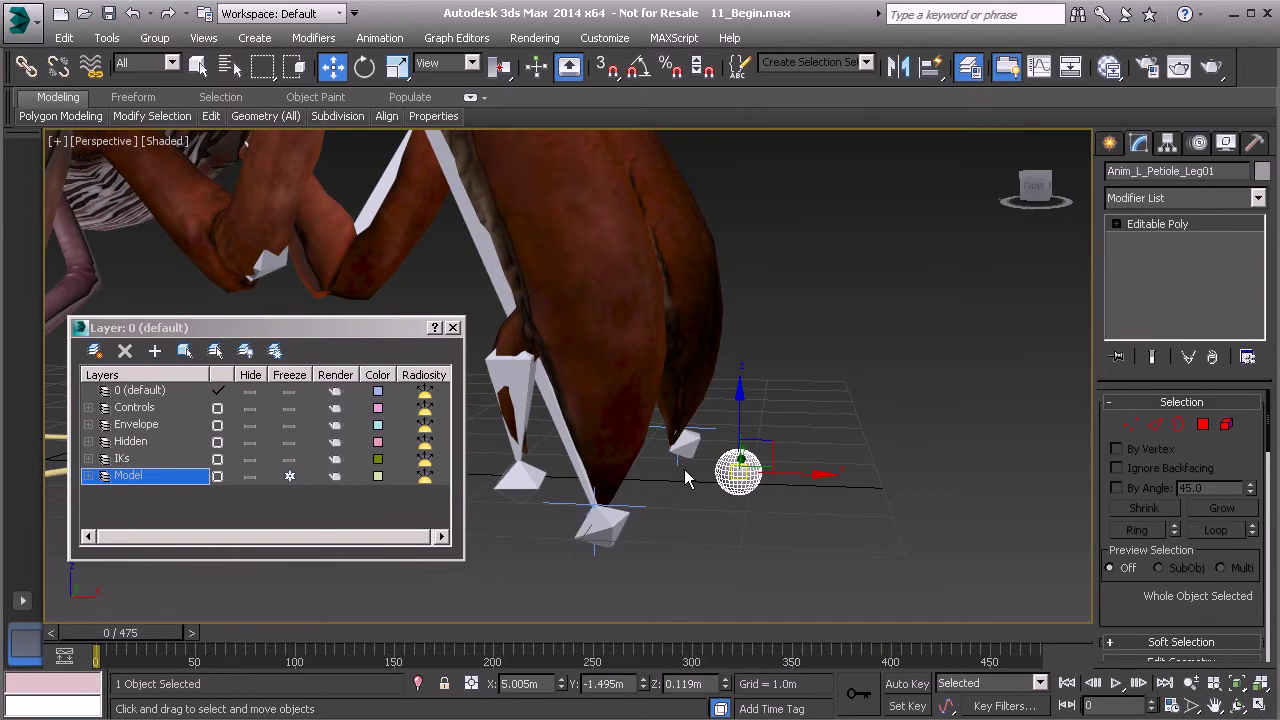
Change the object color of the left petiole leg's sphere control to light blue
left_click(1262, 172)
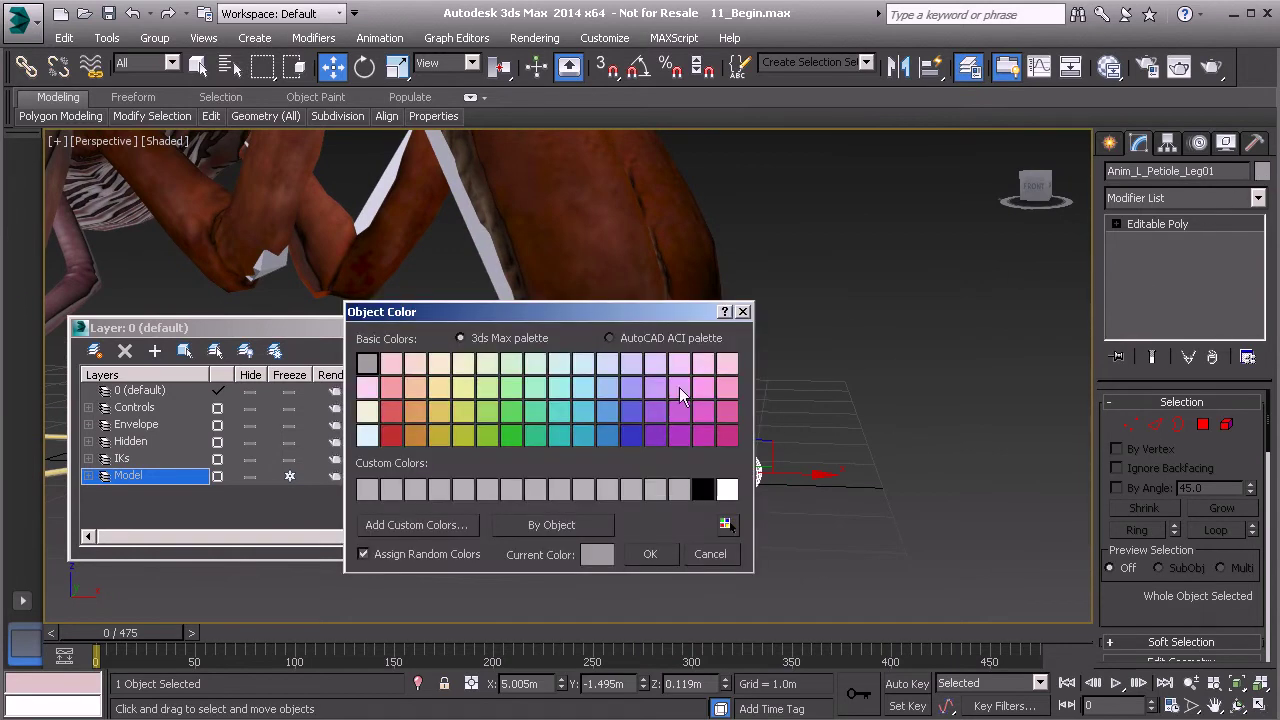
left_click(606, 387)
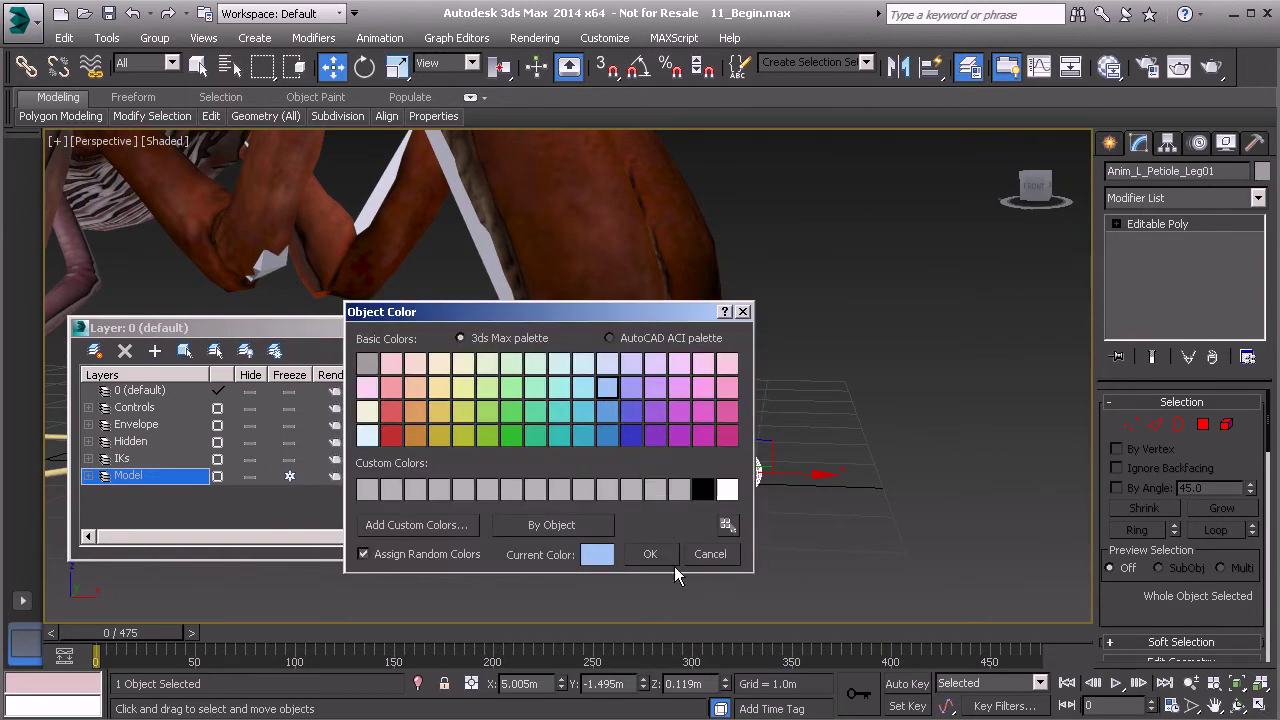
left_click(651, 554)
middle_click_drag(637, 460, 737, 468)
scroll(737, 468, "down", 5)
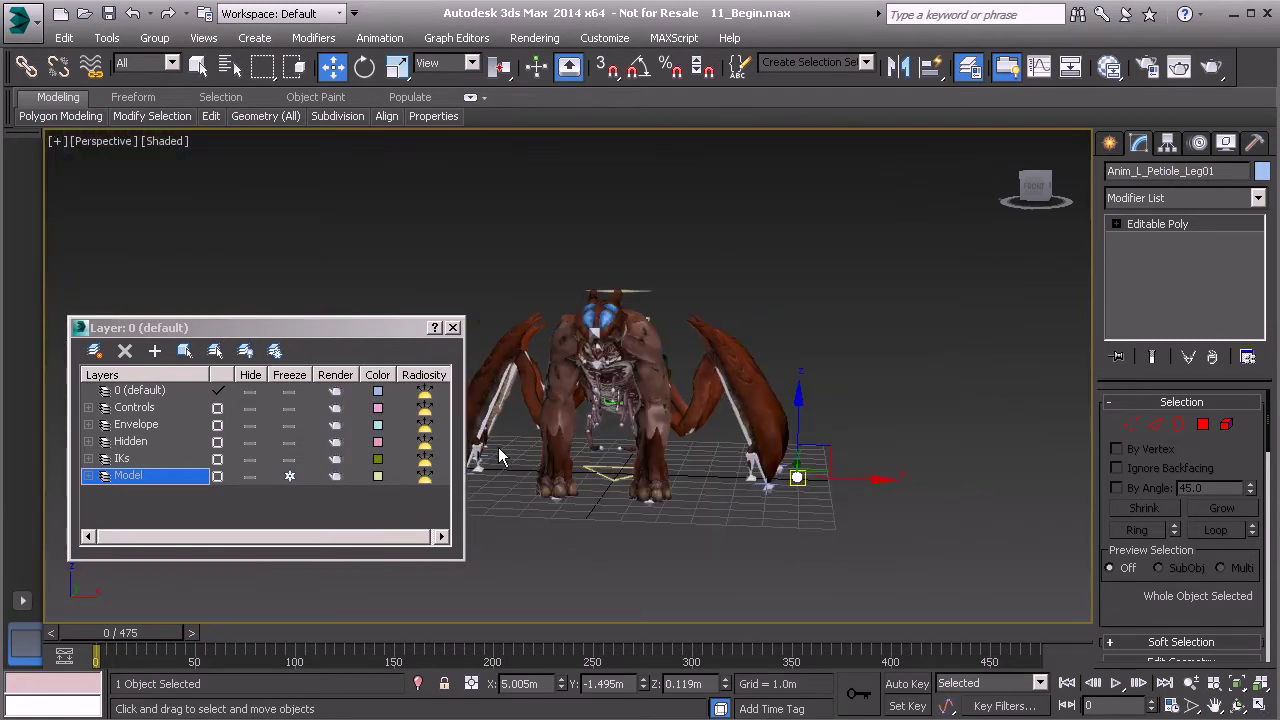
middle_click_drag(620, 364, 668, 366, "alt")
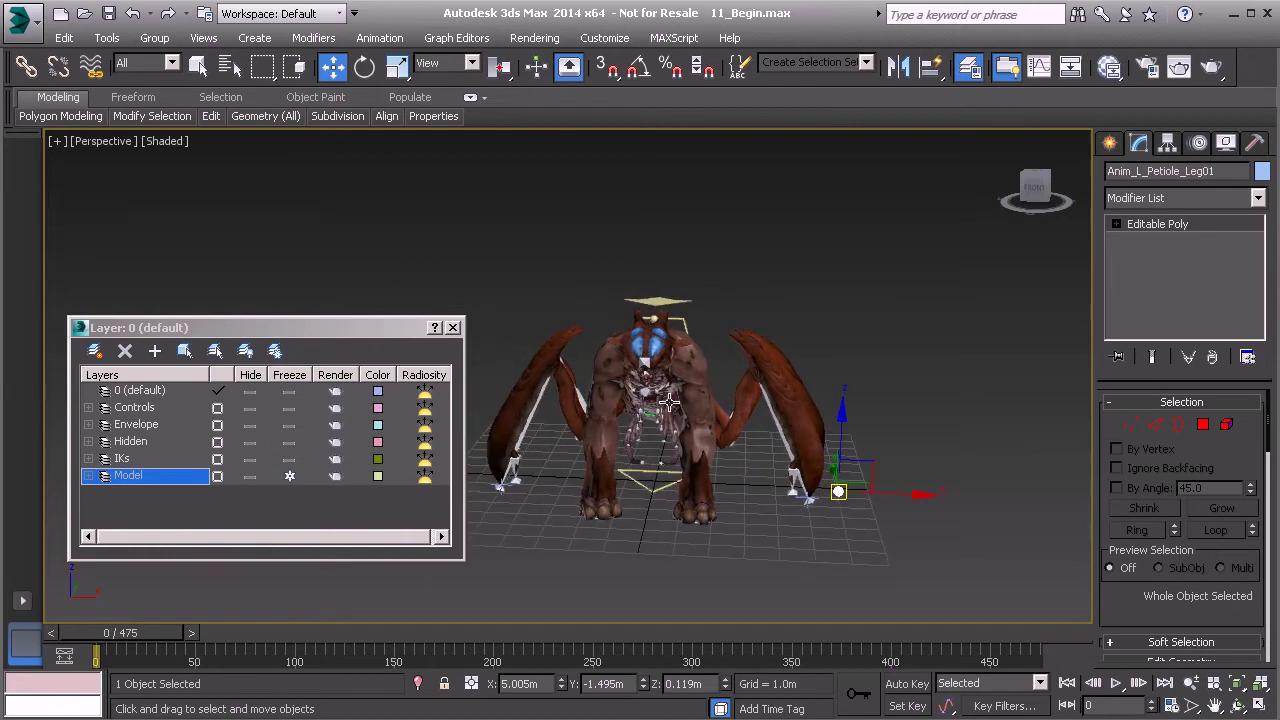
middle_click_drag(664, 410, 650, 455, "alt")
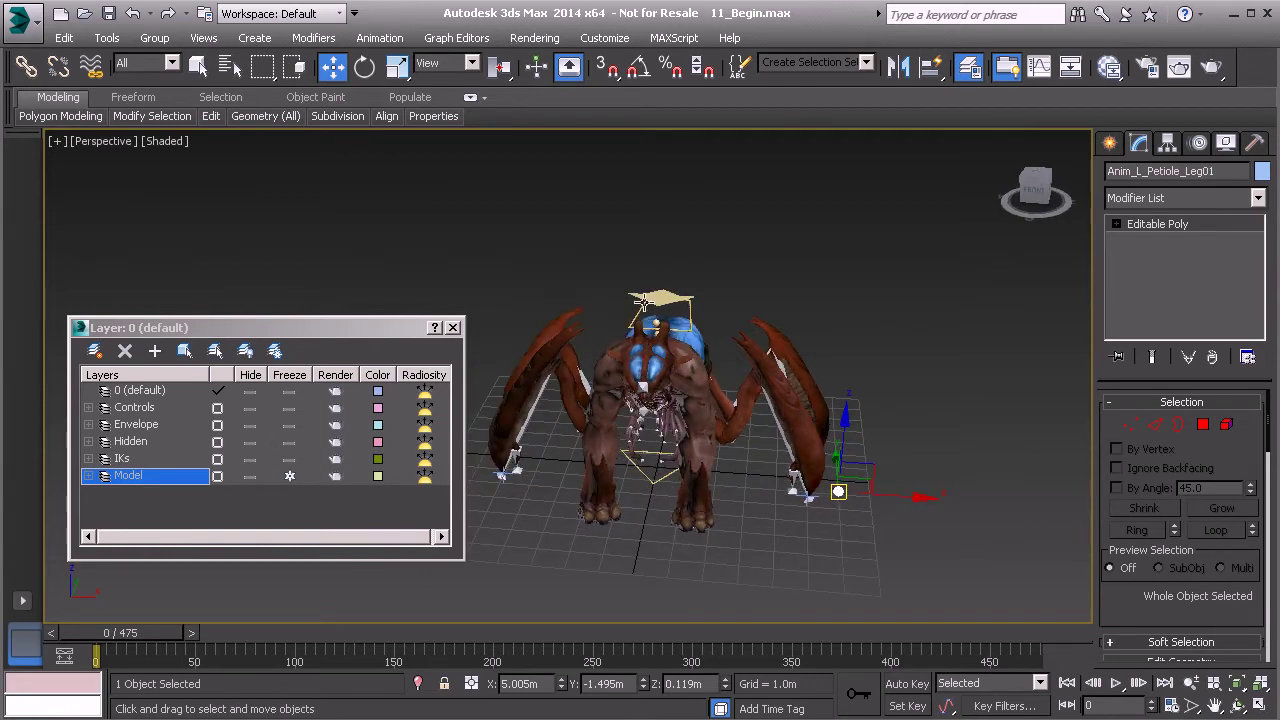
With the left petiole leg's sphere control selected, set the transform center to Use Pivot Point Center
middle_click_drag(756, 407, 692, 408)
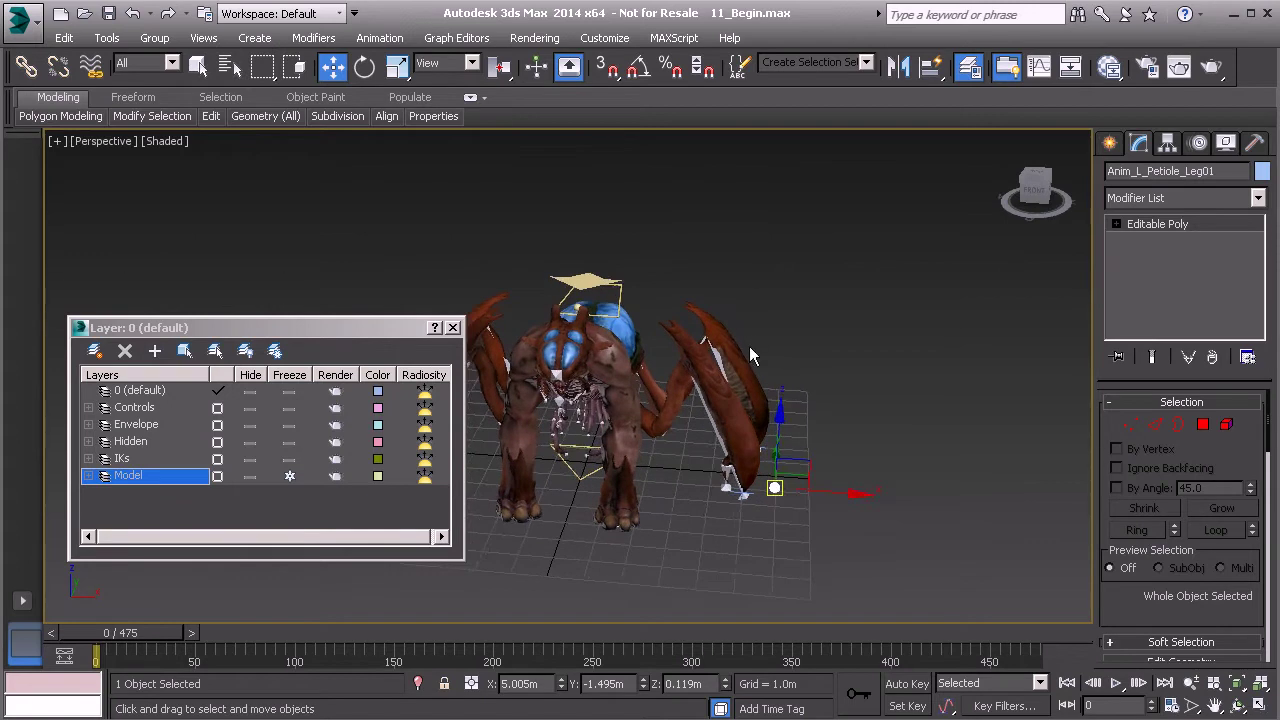
scroll(748, 335, "up", 10)
mouse_move(720, 286)
middle_mouse_down("alt")
mouse_move(730, 320)
mouse_move(737, 292)
middle_mouse_up("alt")
left_click(818, 405)
left_click(789, 534)
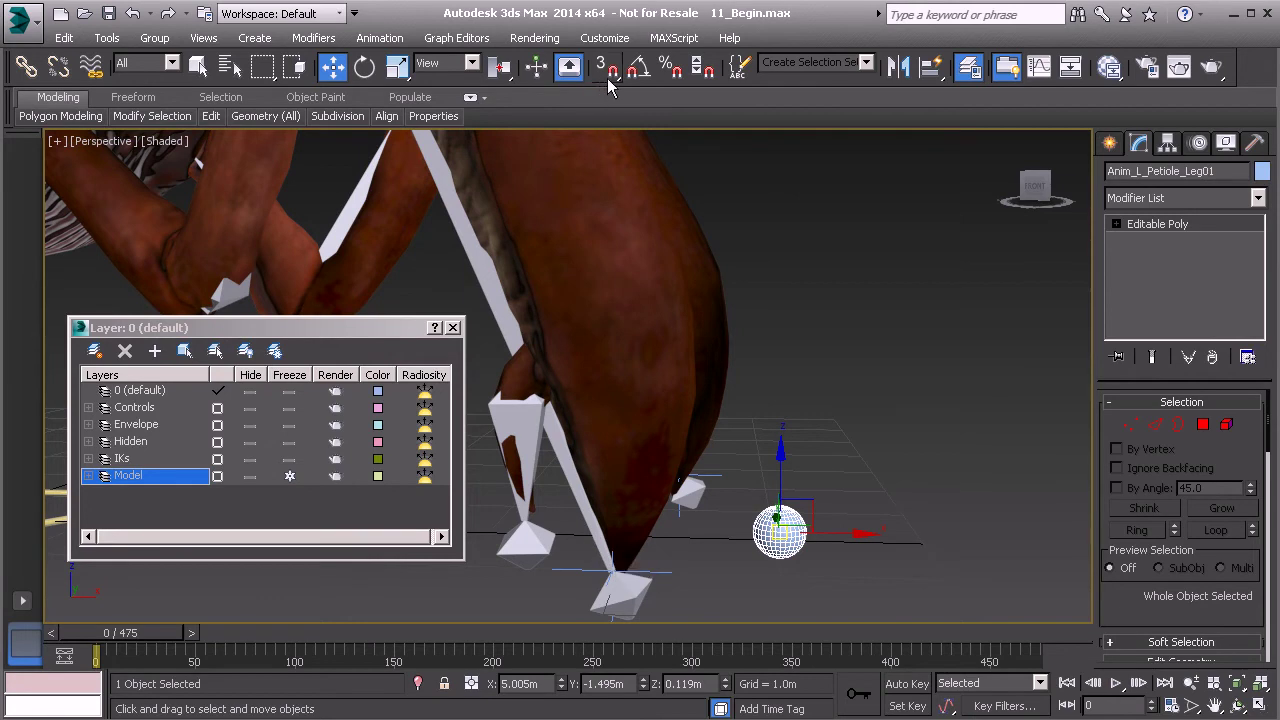
left_click_drag(500, 66, 504, 102)
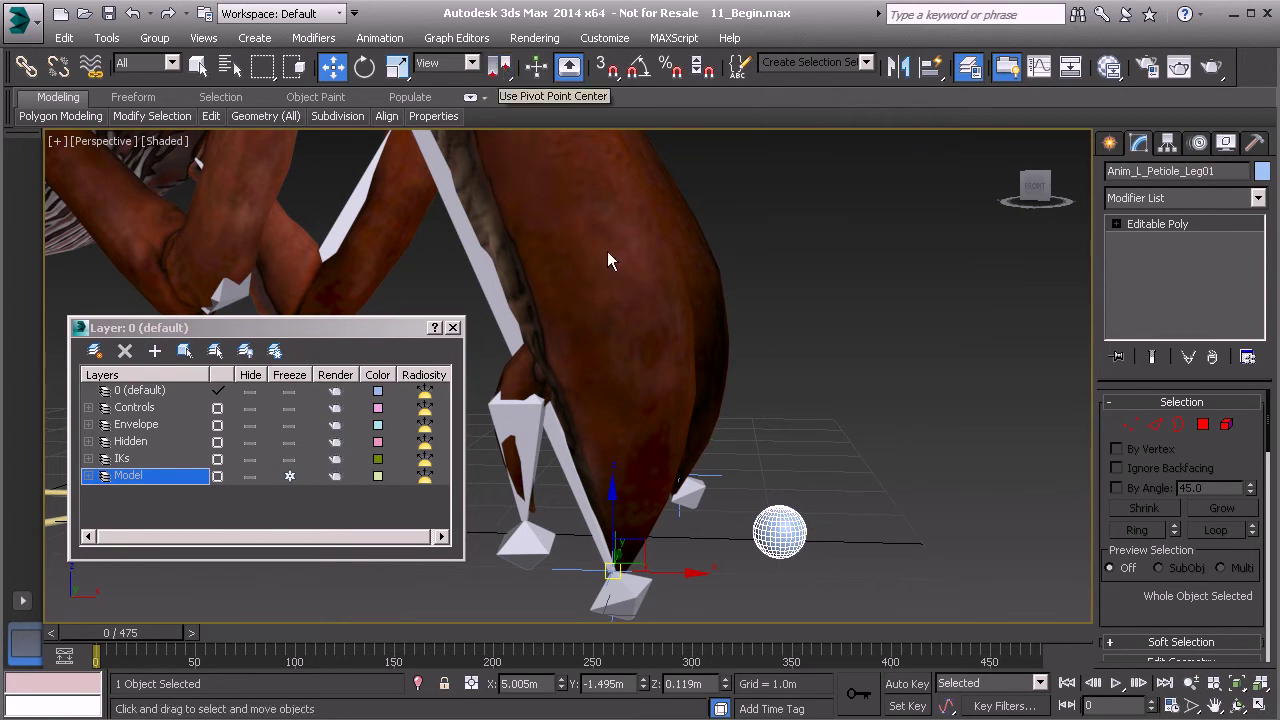
Copy the petiole leg's sphere control along Y as Anim_L_Gaster_Leg01 and place its pivot on the left gaster leg's tip
middle_click_drag(856, 517, 646, 520, "alt")
left_click_drag(643, 521, 618, 486)
right_click(618, 486)
middle_click_drag(630, 486, 728, 484, "alt")
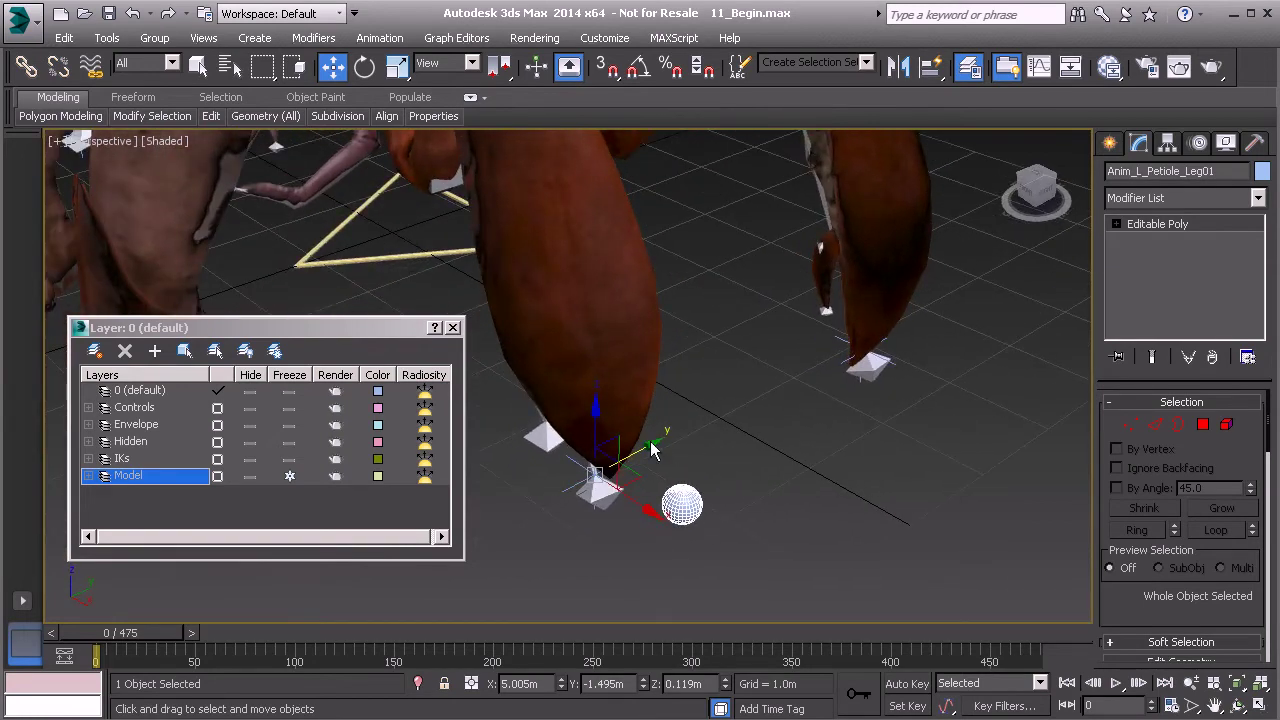
left_click_drag(652, 442, 761, 406, "shift")
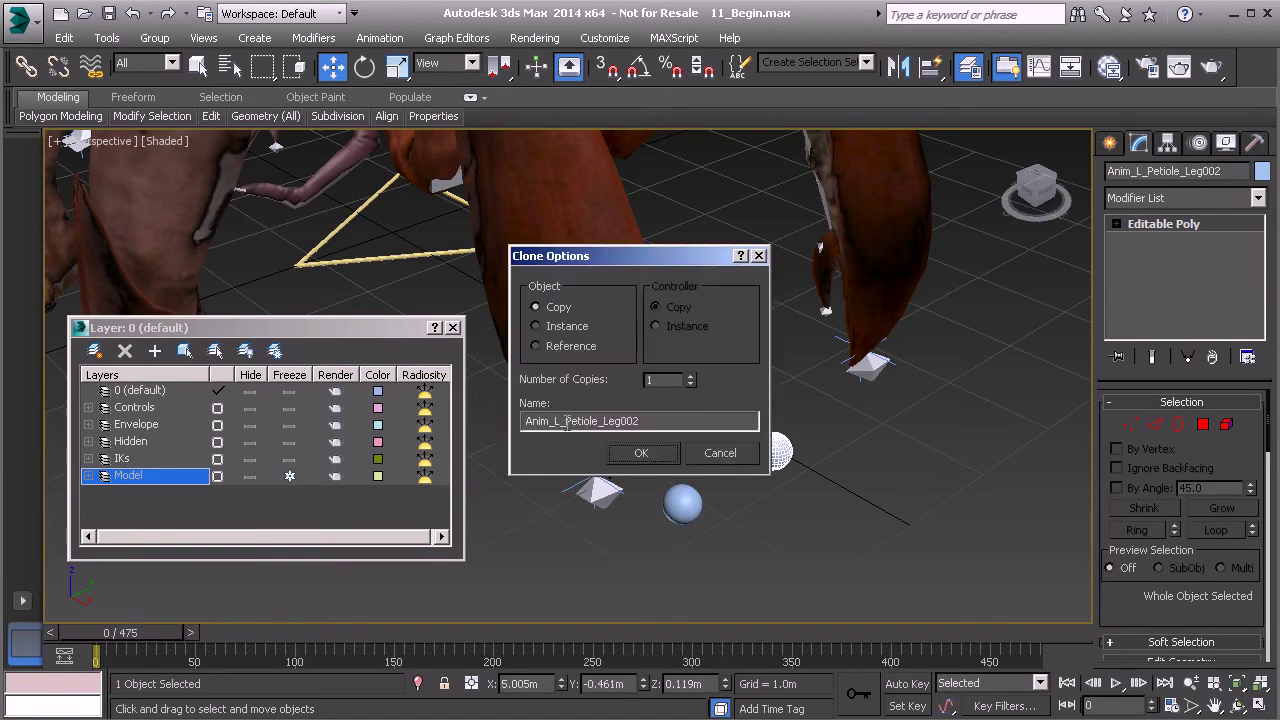
left_click_drag(568, 420, 596, 428)
type("Gaster")
left_click(641, 453)
scroll(772, 472, "up", 2)
left_click_drag(780, 471, 805, 362)
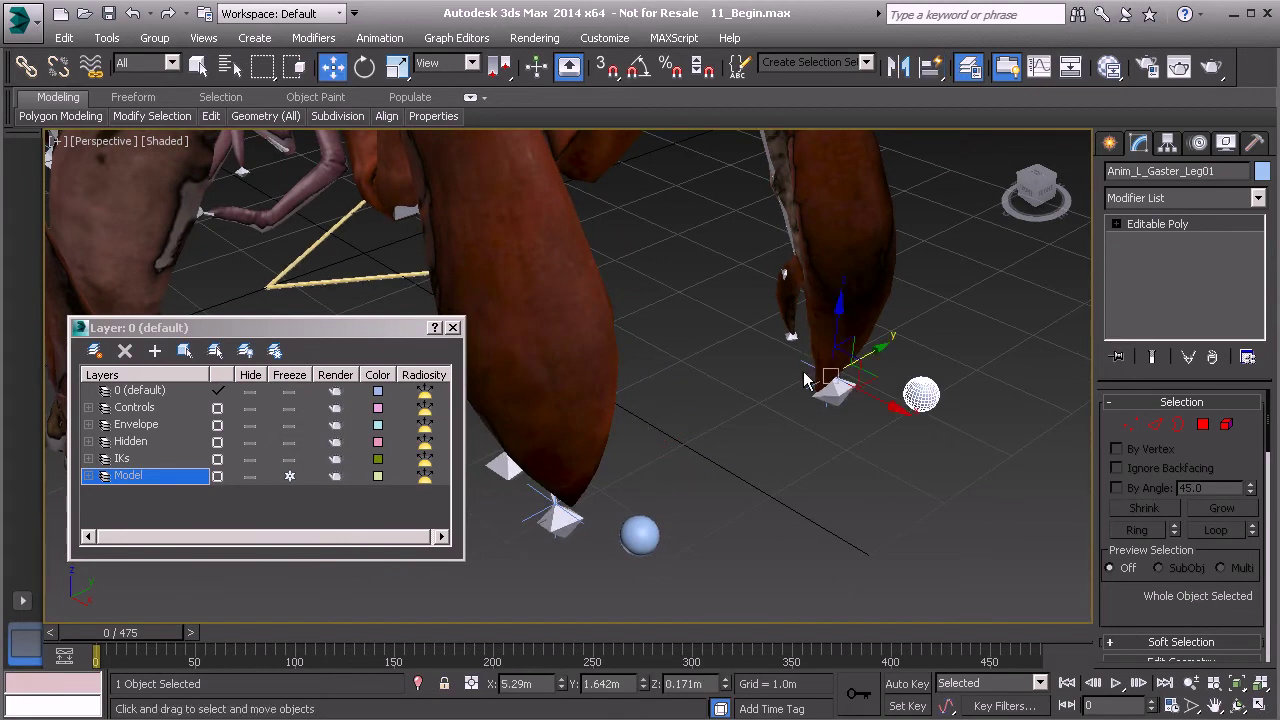
Mirror the left gaster control across X as a copy and align the copy with the right petiole leg's IK chain
middle_click_drag(790, 440, 845, 420, "alt")
scroll(773, 398, "down", 3)
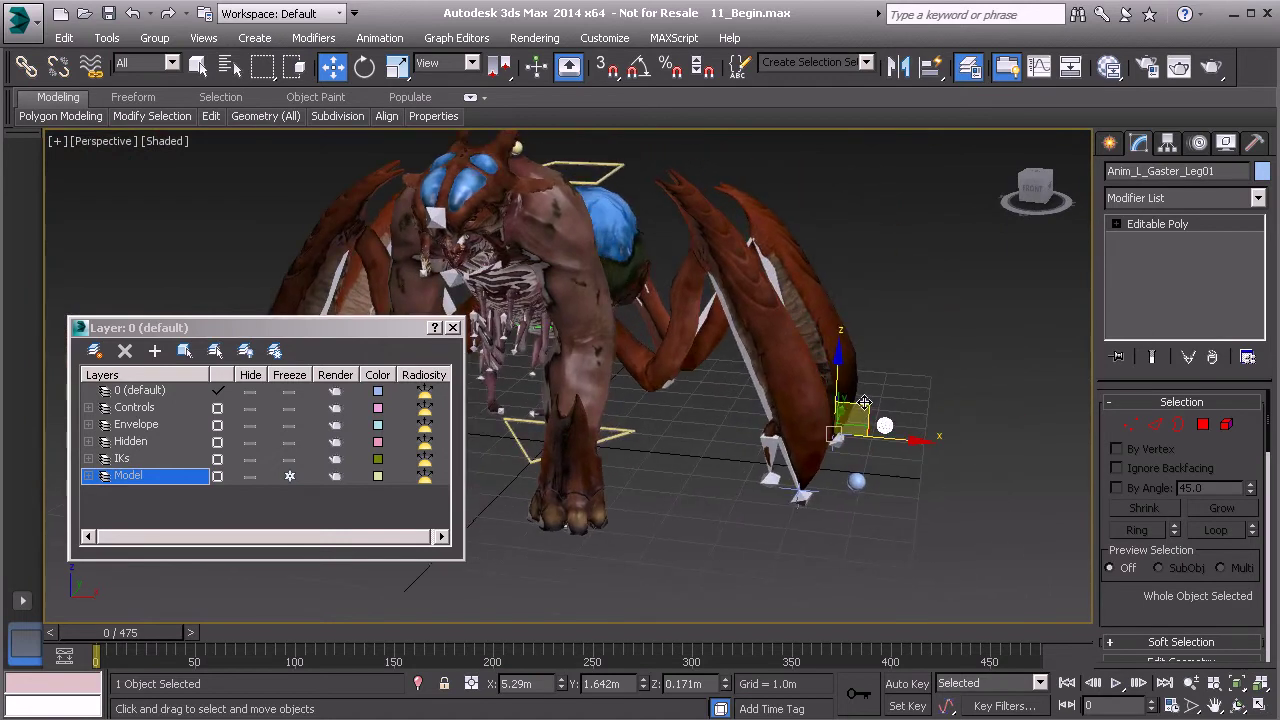
left_click(901, 70)
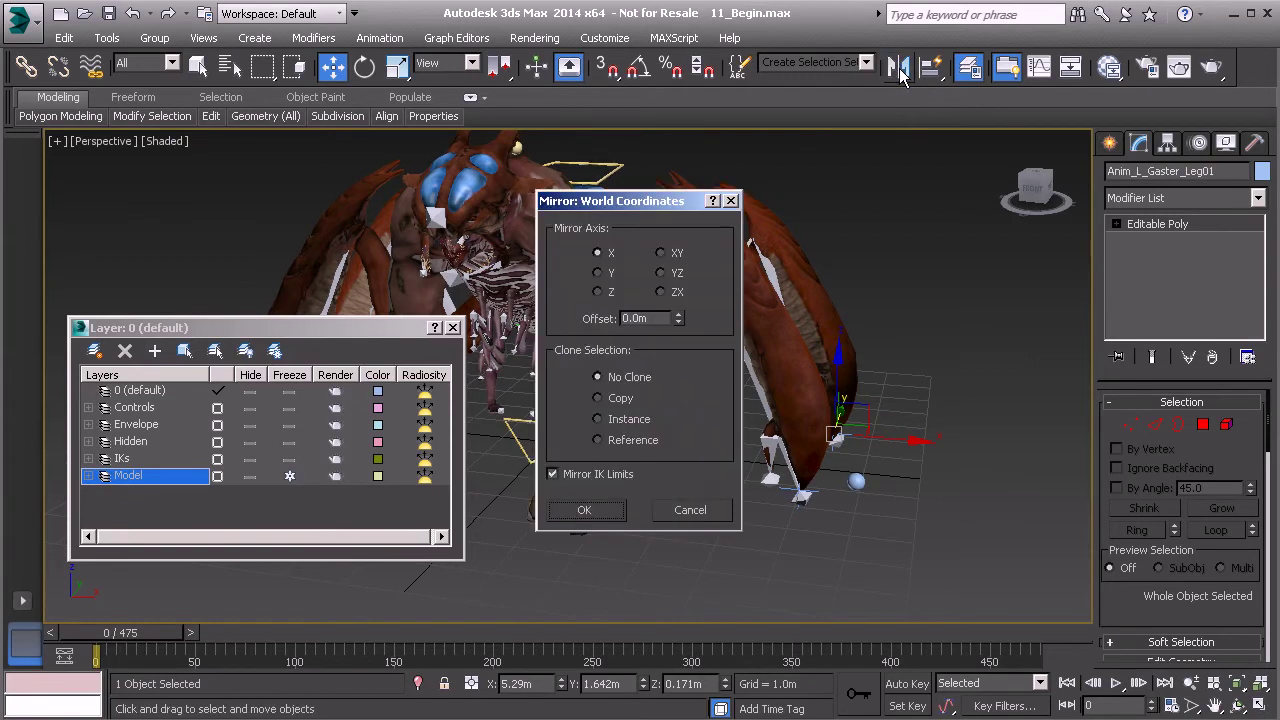
left_click(622, 398)
left_click(603, 510)
middle_click_drag(603, 515, 728, 456, "alt")
key("alt+a")
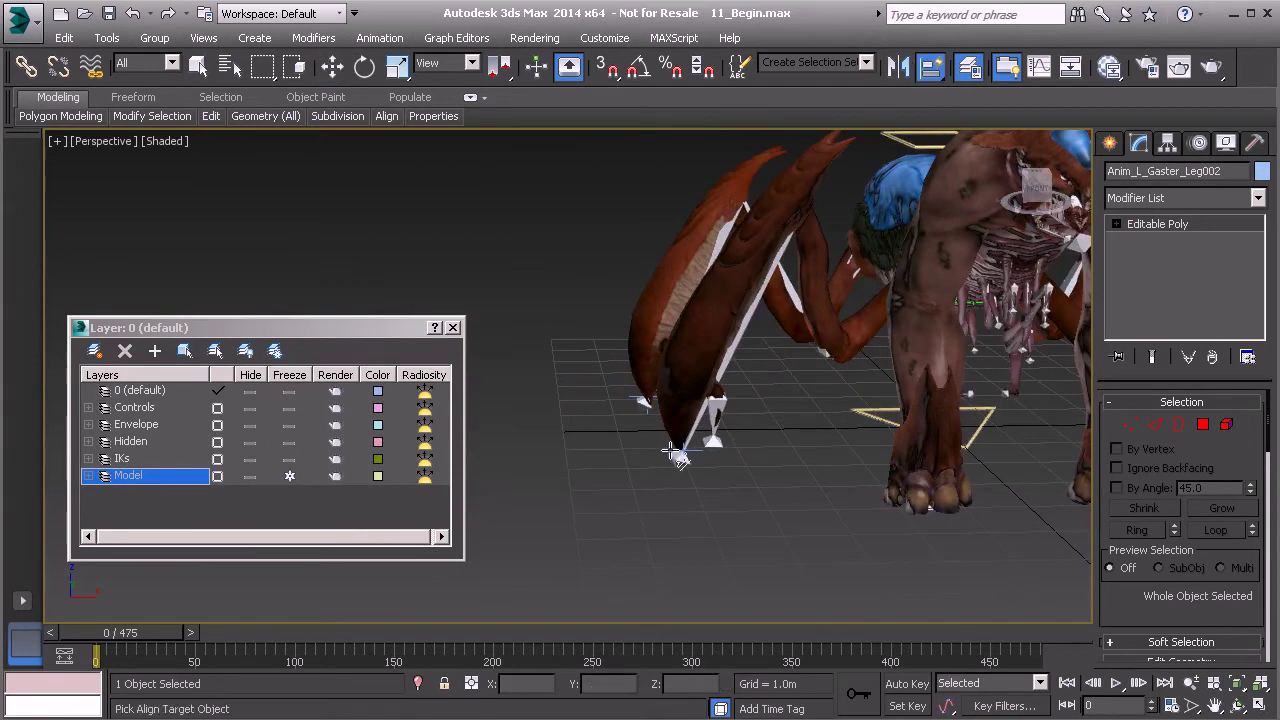
key("w")
scroll(702, 484, "up", 2)
scroll(702, 483, "down", 2)
middle_click_drag(701, 481, 752, 468, "alt")
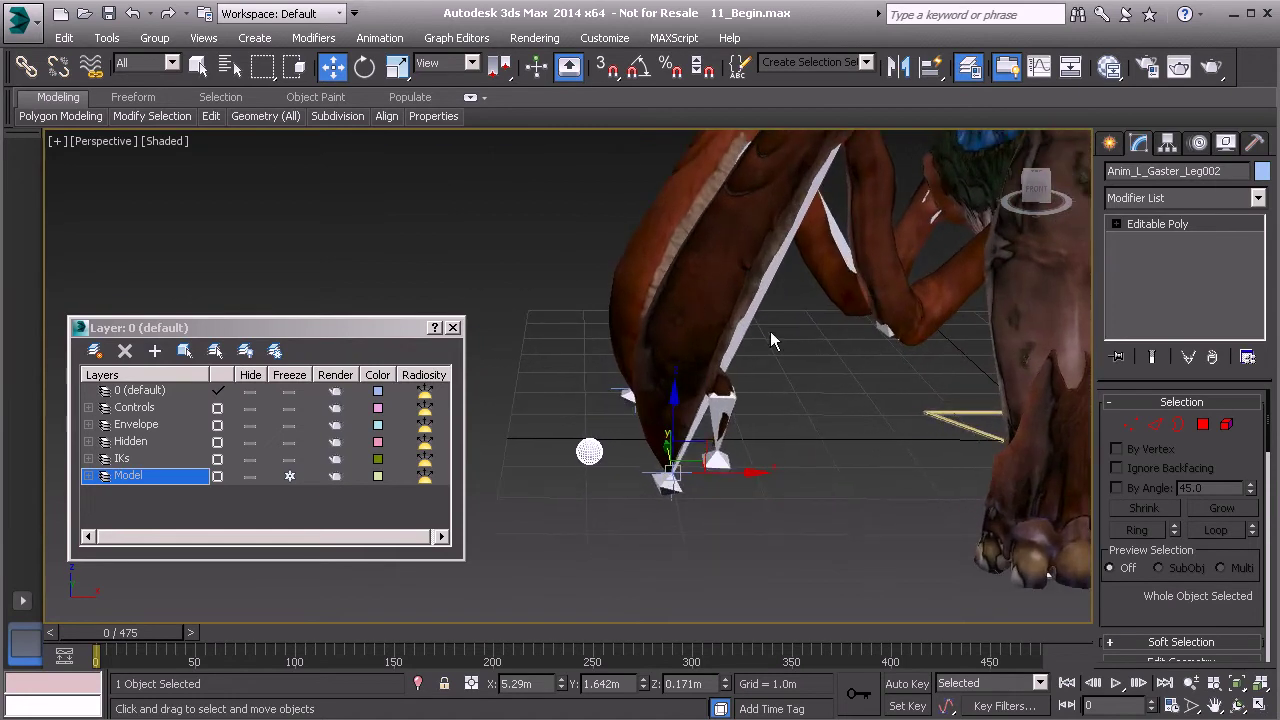
Rename the mirrored sphere control as Anim_R_Petiole_Leg01
left_click(1153, 175)
type("Petiol")
type("e")
type("R")
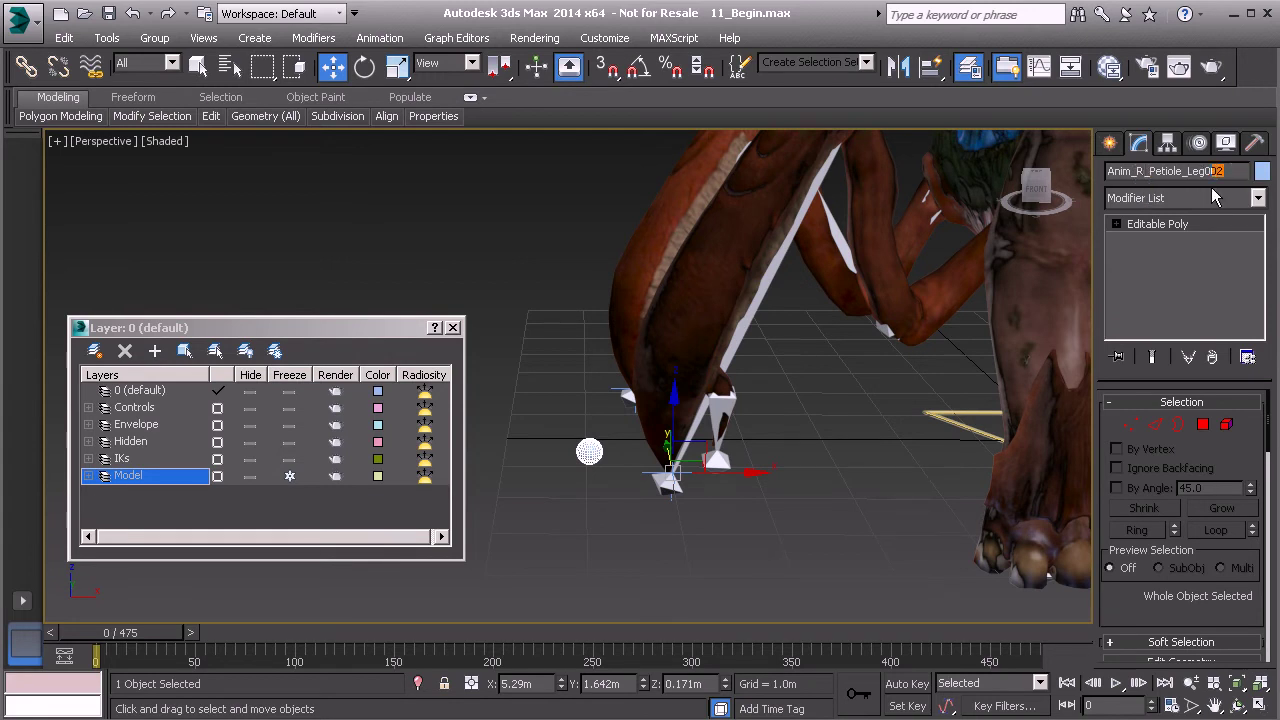
Toggle the Controls layer's visibility to check which control objects it contains
middle_click_drag(612, 342, 658, 380, "alt")
left_click(250, 408)
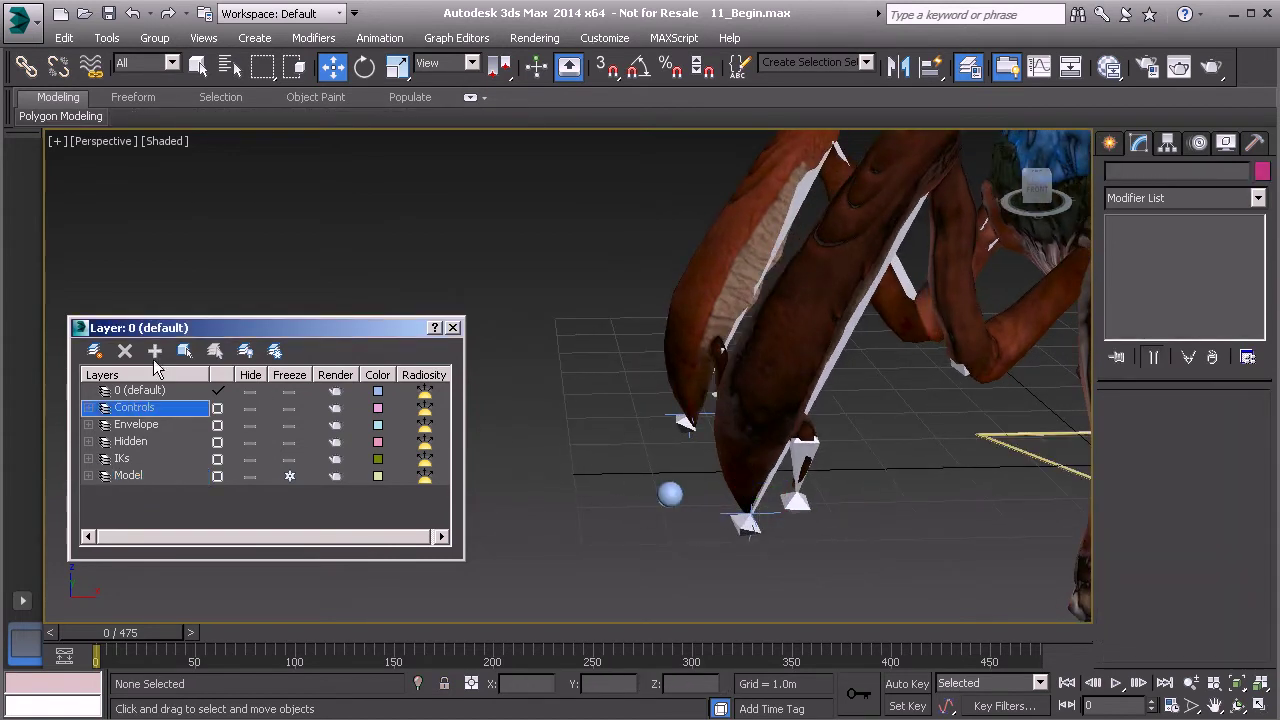
left_click(250, 410)
left_click(254, 411)
Copy the right petiole control along Y as Anim_R_Gaster_Leg01 and align it with the right gaster leg's IK chain
left_click(726, 466)
middle_click_drag(726, 466, 698, 443, "alt")
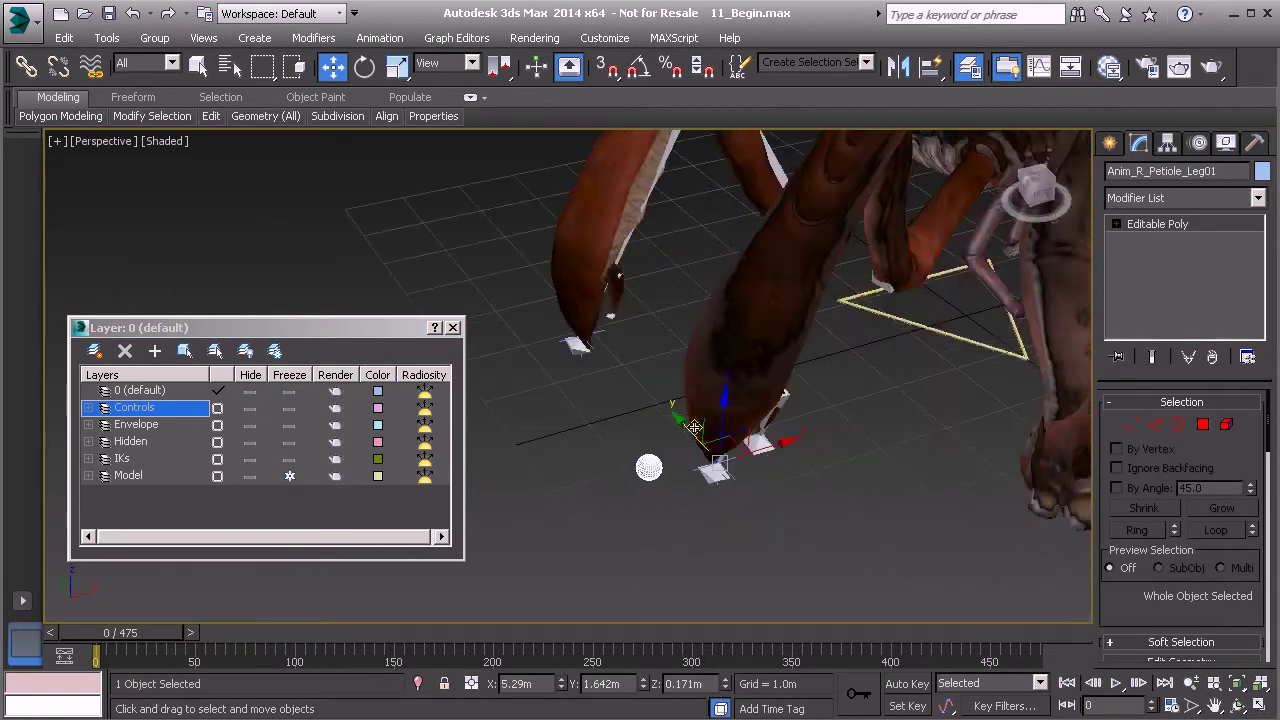
mouse_move(677, 420)
left_mouse_down("shift")
mouse_move(630, 398)
mouse_move(580, 424)
mouse_move(601, 437)
left_mouse_up("shift")
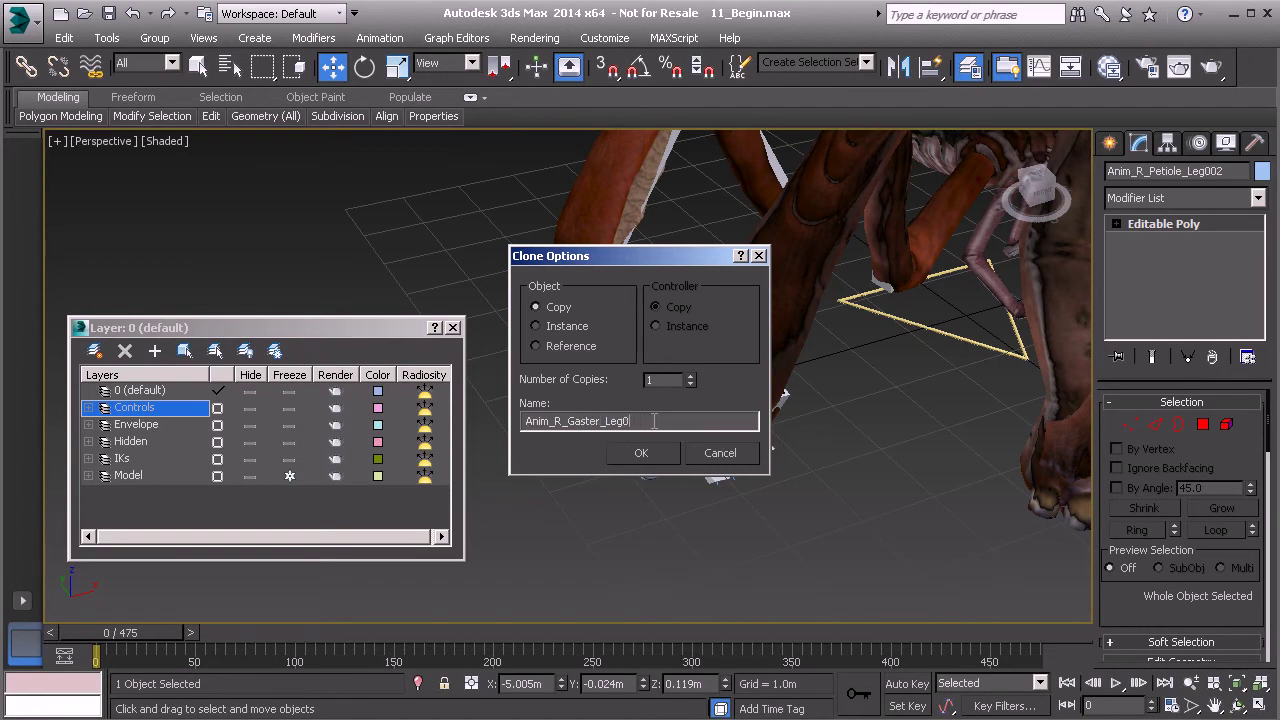
left_click(640, 453)
scroll(680, 500, "up", 3)
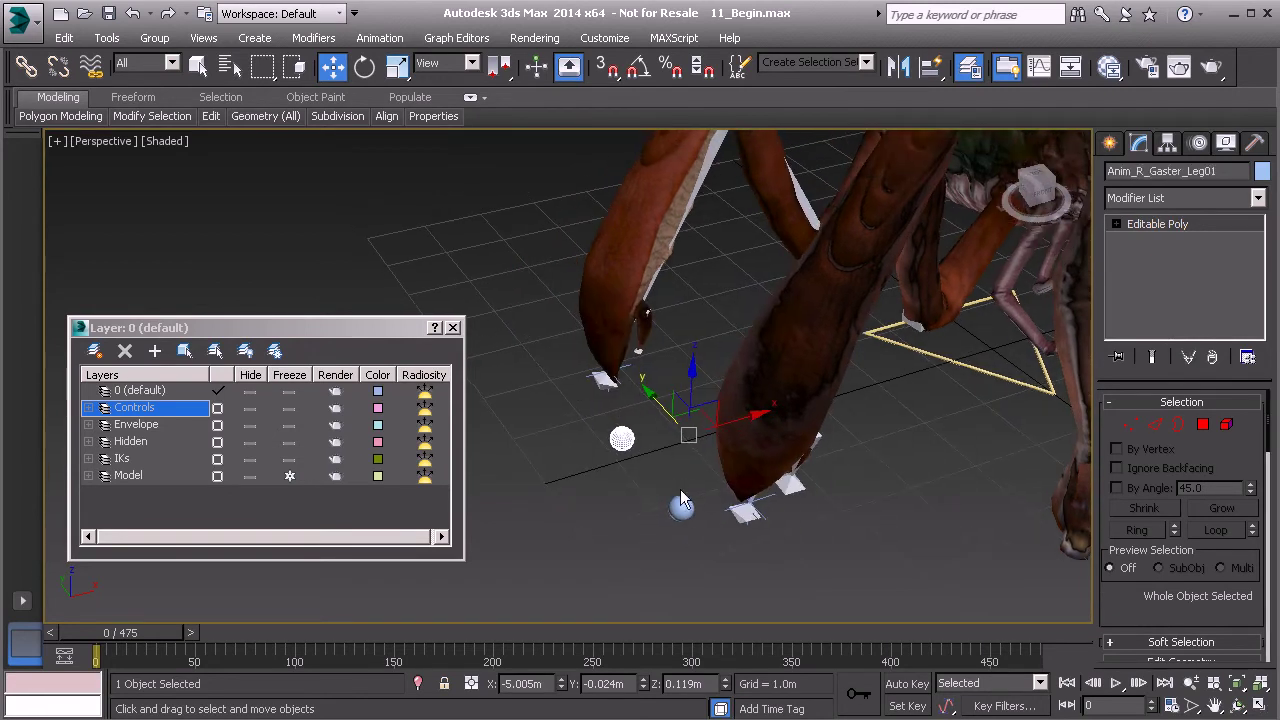
key("alt+a")
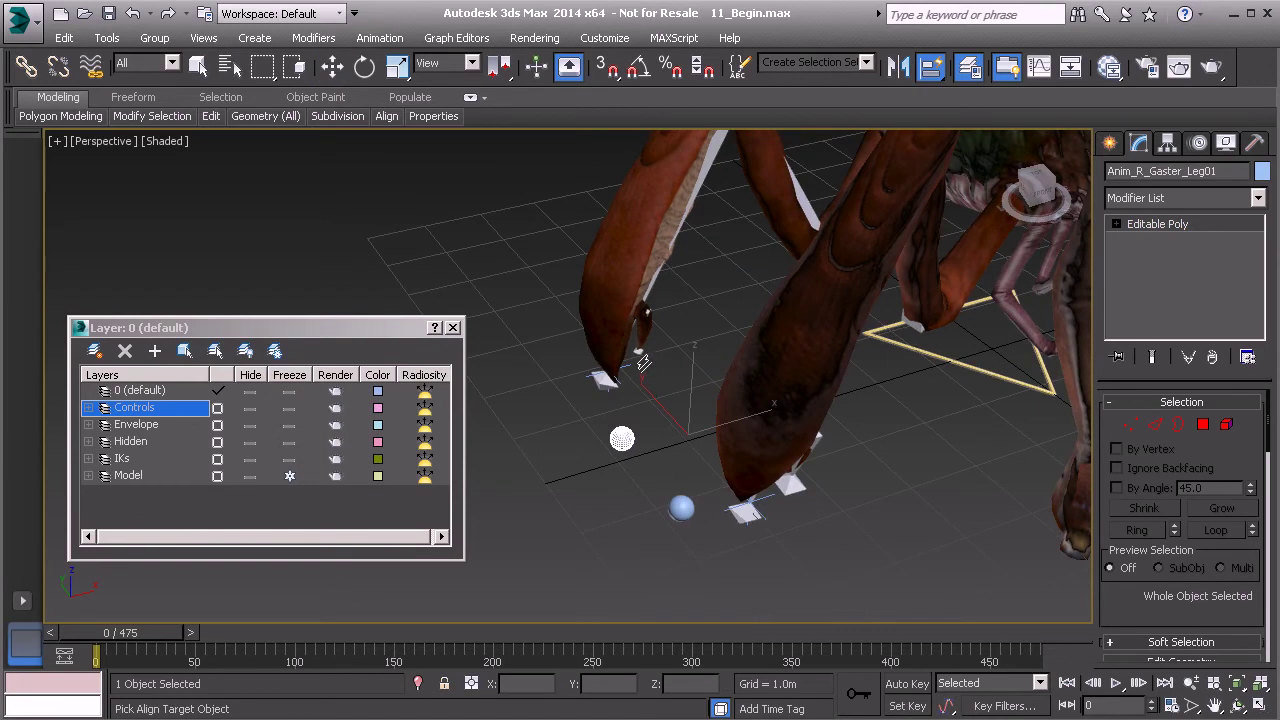
left_click(633, 367)
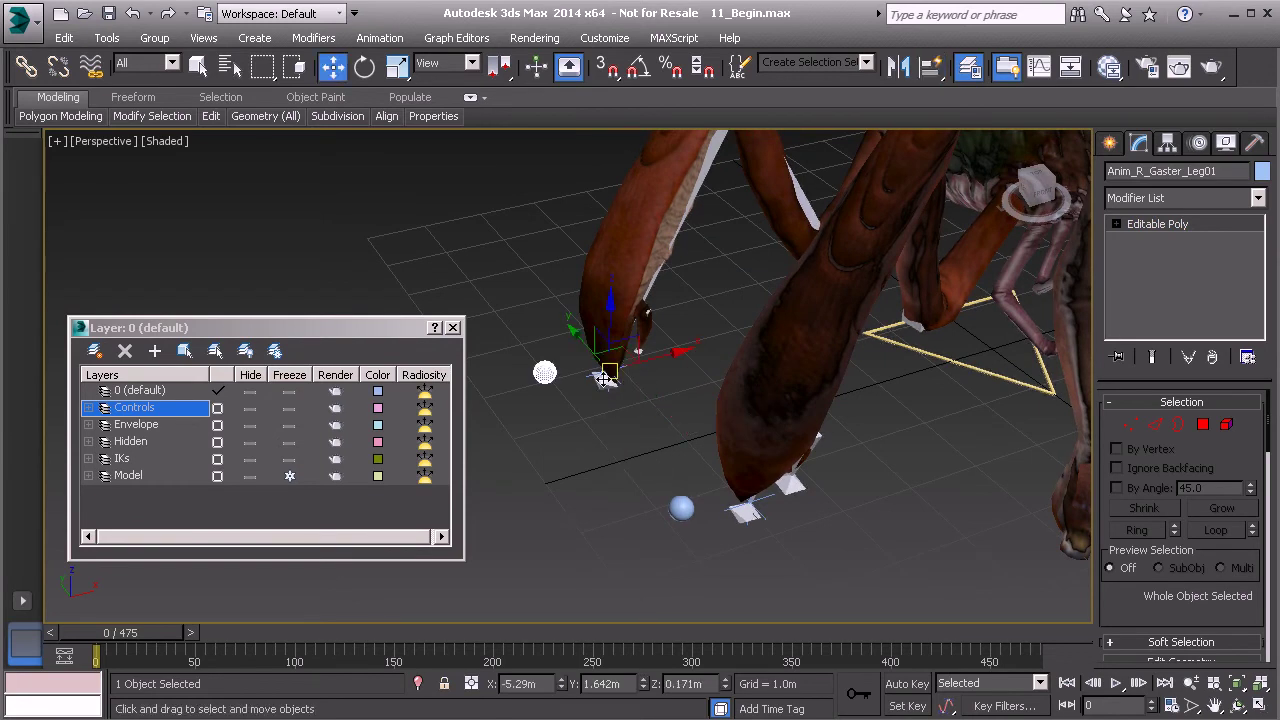
Select both right leg sphere controls and change their object color to light green
middle_click_drag(752, 441, 657, 485, "alt")
left_click(615, 489, "ctrl")
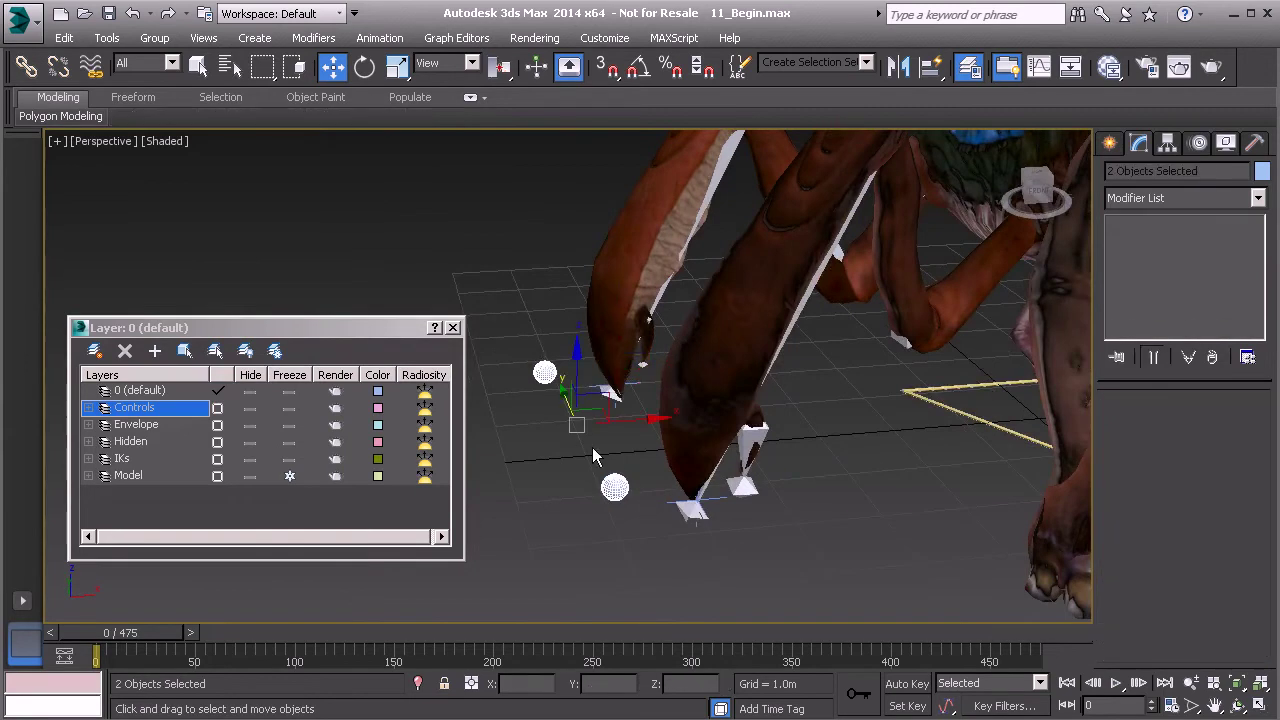
left_click(1261, 172)
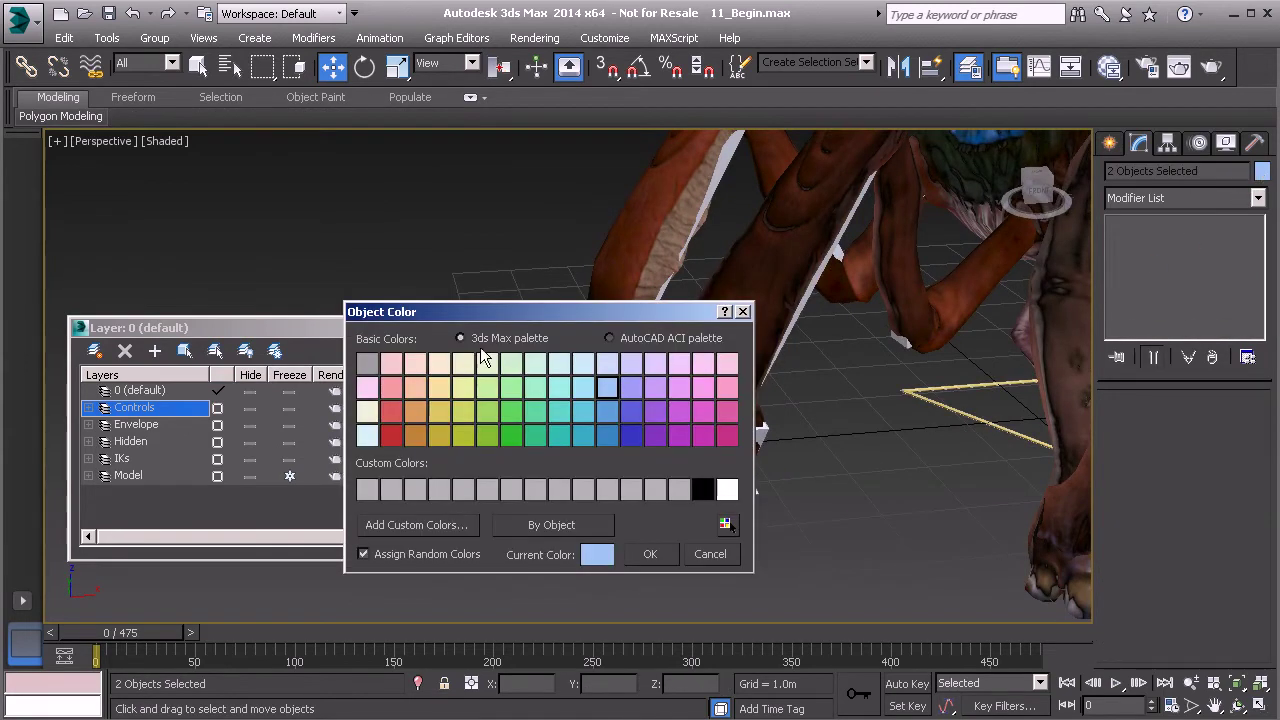
left_click(511, 387)
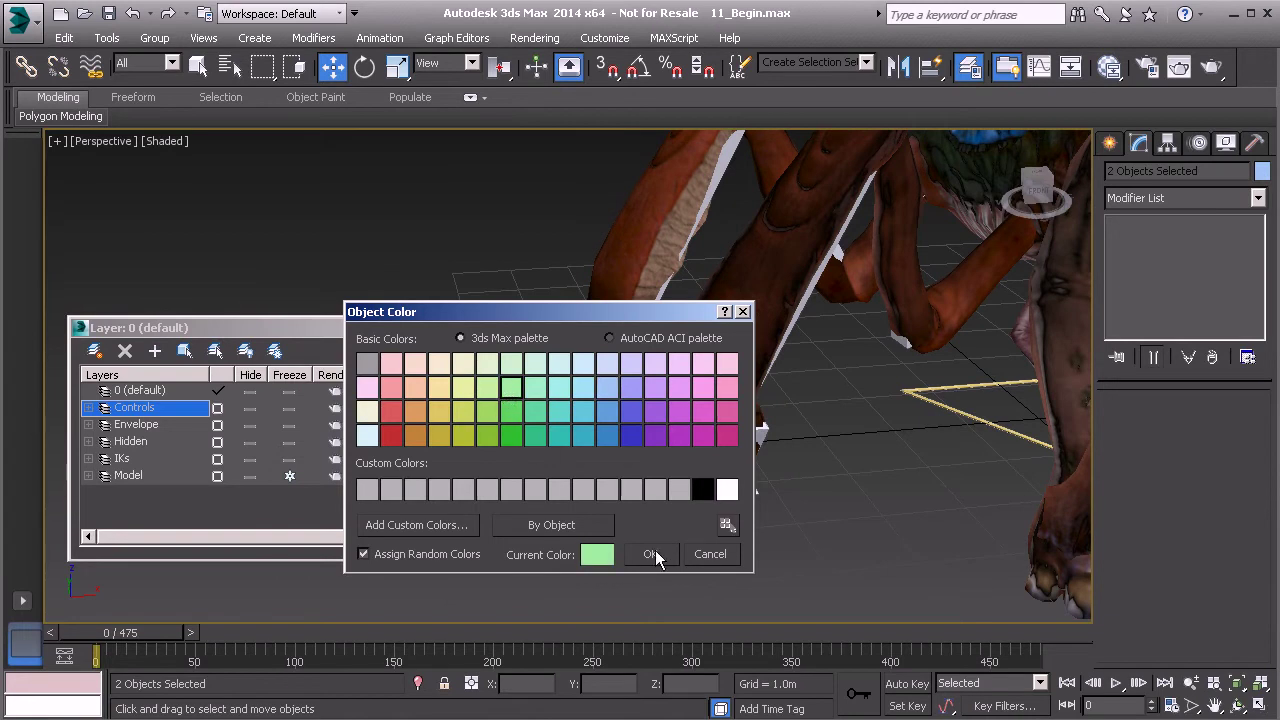
left_click(656, 552)
left_click(735, 541)
Select all four leg sphere controls and link them to the triangular global control Anim_Global01
middle_click_drag(741, 545, 716, 533, "alt")
scroll(656, 389, "down", 2)
middle_click_drag(632, 541, 694, 513)
left_click(549, 397)
left_click(584, 500, "ctrl")
middle_click_drag(584, 500, 716, 432, "alt")
left_click(836, 578, "ctrl")
left_click(850, 443, "ctrl")
middle_click_drag(850, 443, 716, 473, "alt")
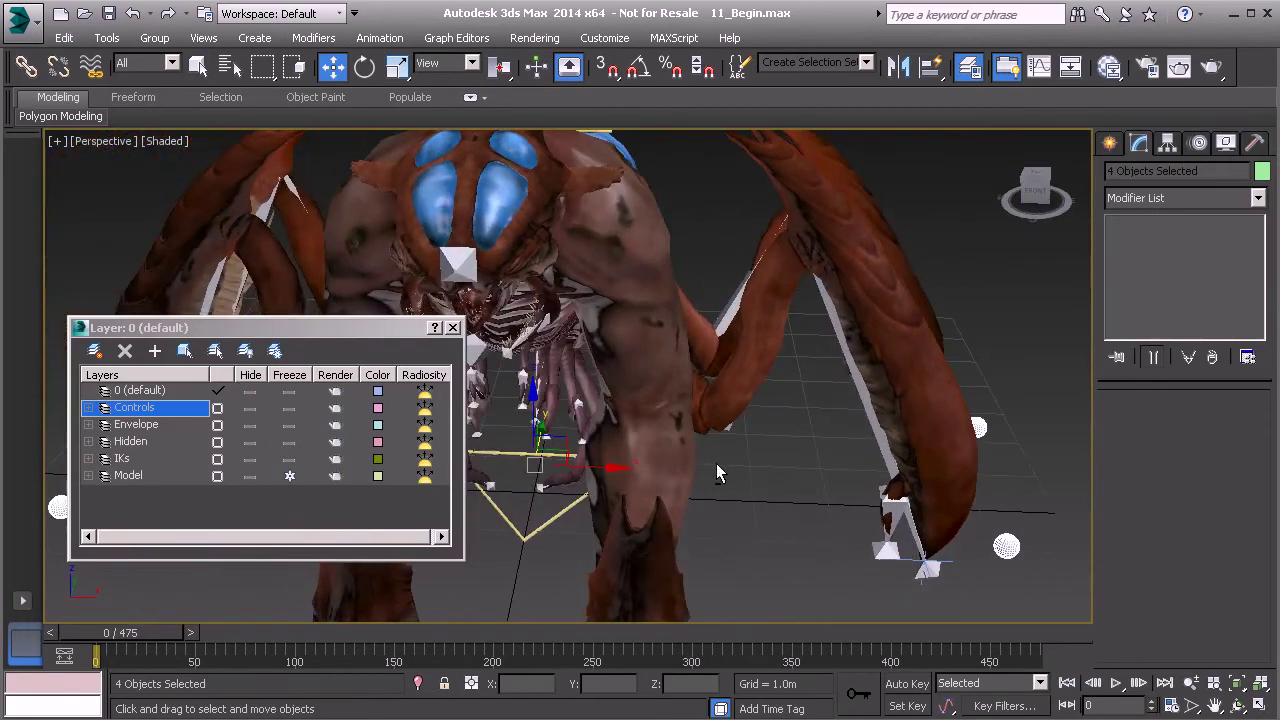
left_click(26, 66)
middle_click_drag(660, 340, 876, 401, "alt")
left_click_drag(600, 450, 588, 431)
Apply Freeze Transform to the four selected leg sphere controls
middle_click_drag(588, 431, 752, 512, "alt")
right_click(894, 418, "alt")
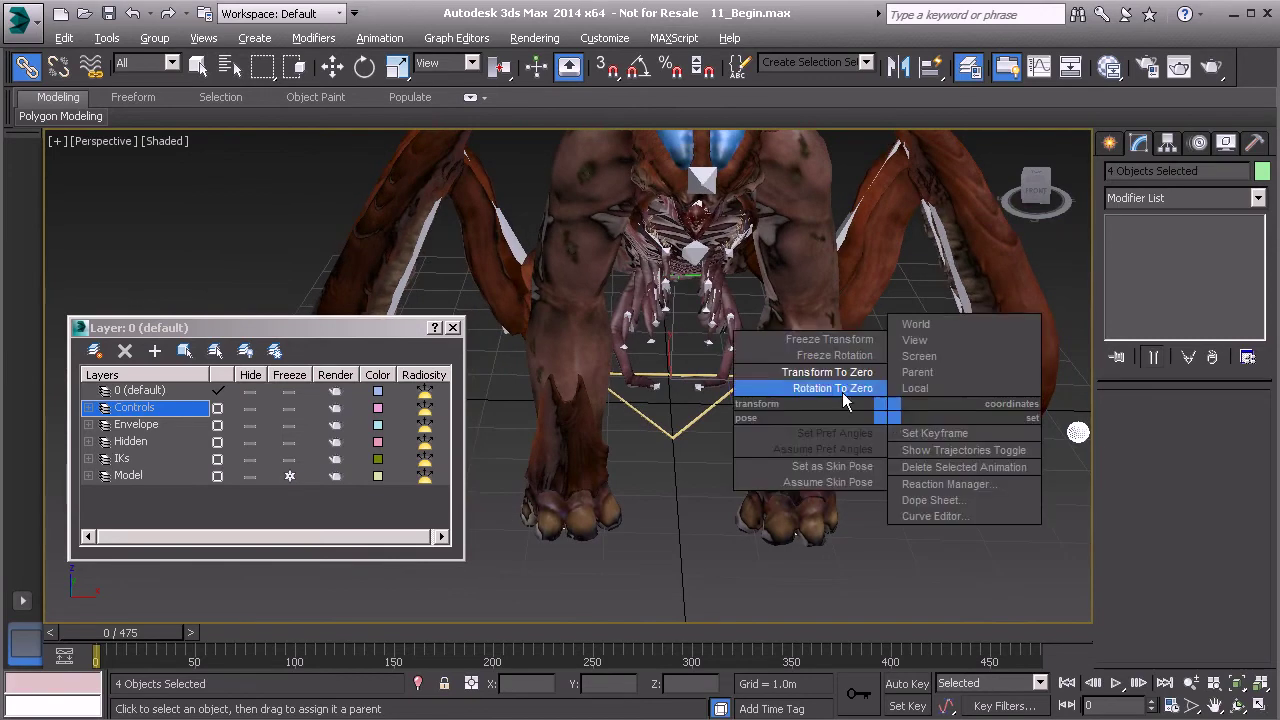
left_click(790, 337)
left_click(660, 549)
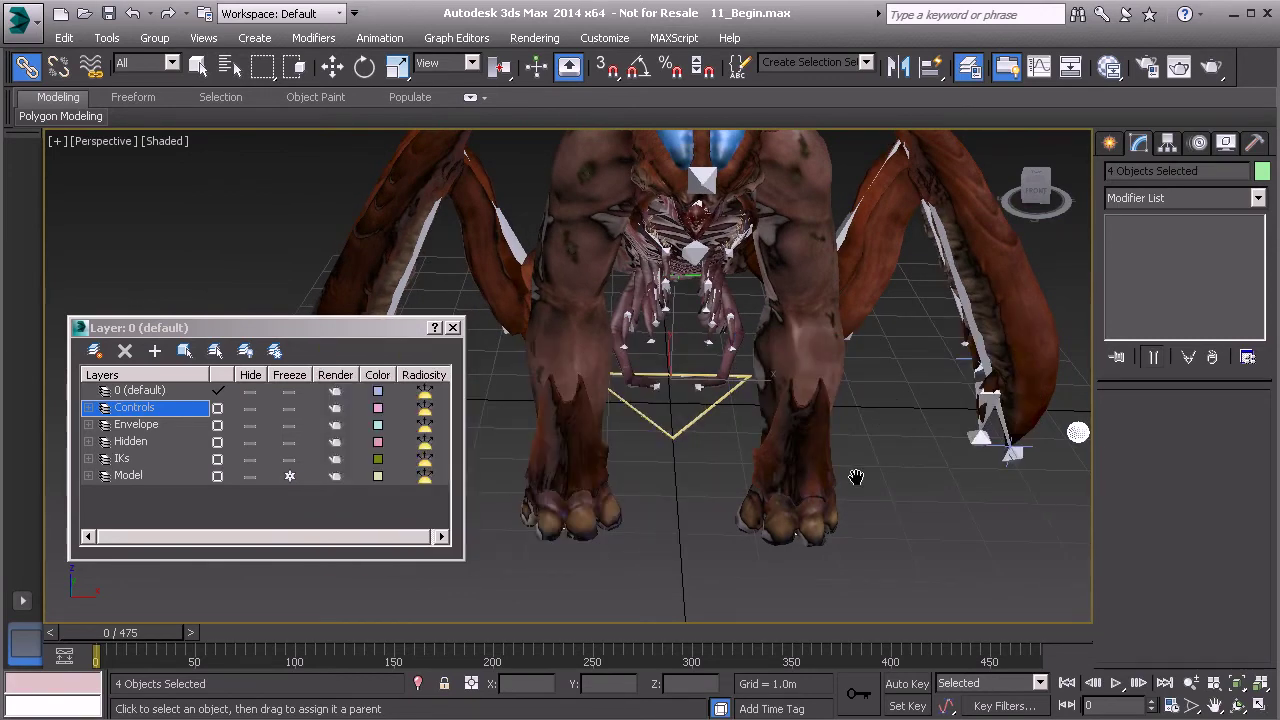
Test-scale the Anim_Global01 control uniformly to about 142% to check the linked spheres, and undo the scaling
middle_click_drag(914, 454, 798, 500)
left_click(581, 468)
middle_click_drag(673, 496, 718, 522, "alt")
key("r")
left_click_drag(690, 424, 686, 378)
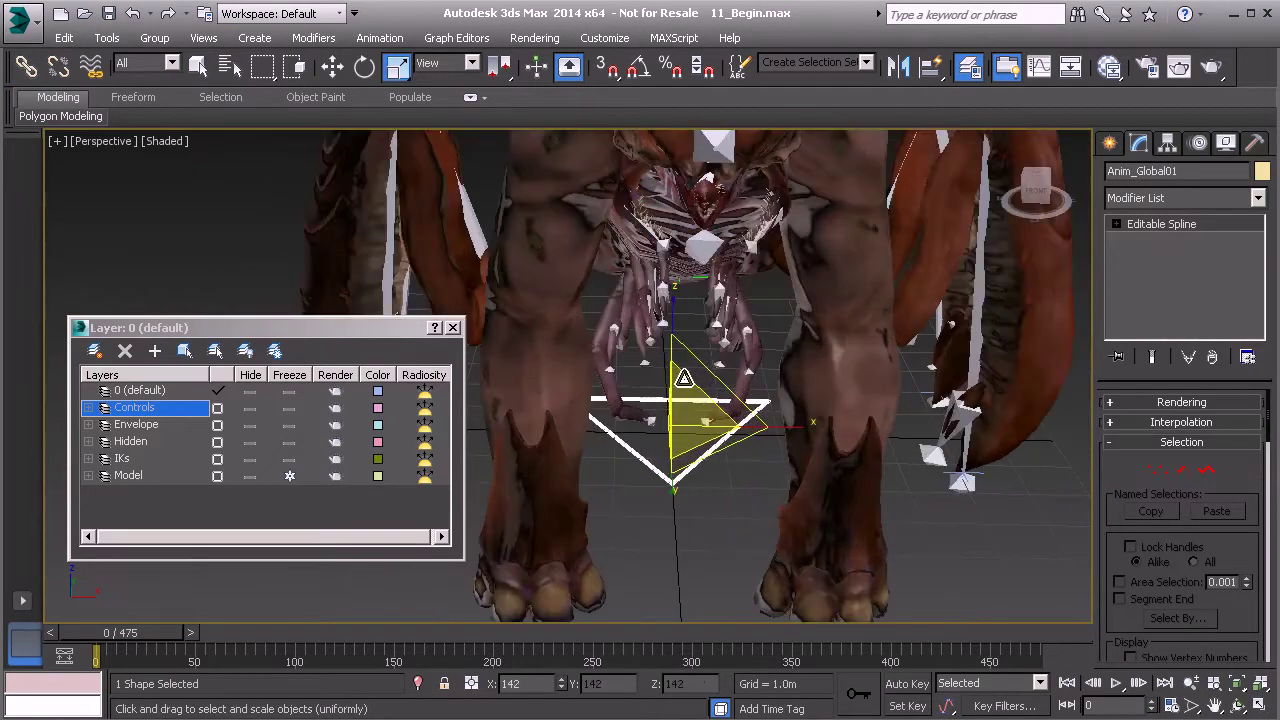
key("ctrl+z")
Link the IK chain HIIK_L_Petiole_Leg01 to the left petiole leg's sphere control and freeze the IK chain's transform
middle_click_drag(677, 430, 761, 434)
middle_click_drag(557, 463, 482, 422, "alt")
scroll(733, 393, "up", 1)
middle_click_drag(733, 395, 766, 424)
scroll(755, 475, "up", 2)
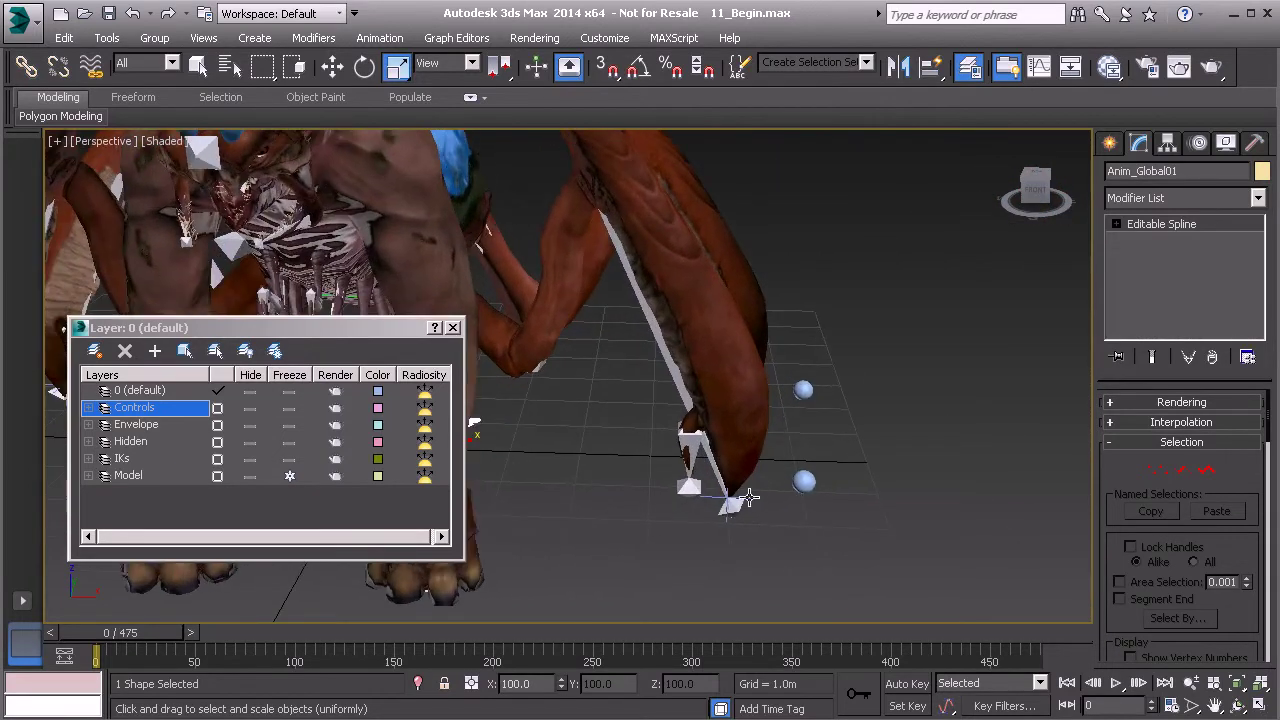
left_click(755, 500)
left_click(26, 66)
middle_click_drag(634, 400, 668, 343, "alt")
left_click_drag(779, 467, 783, 481)
right_click(815, 430)
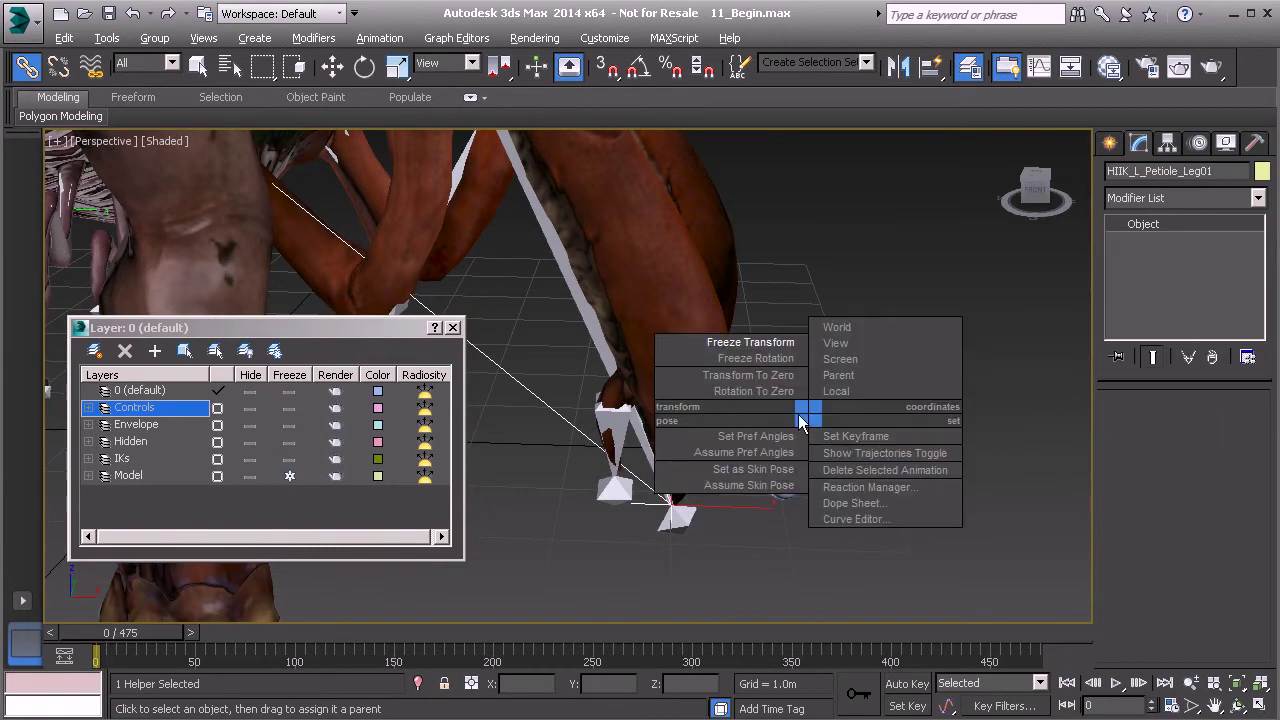
left_click(750, 355)
left_click(577, 545)
Link the IK chain HIIK_L_Gaster_Leg01 to the left gaster leg's sphere control and freeze the IK chain's transform
middle_click_drag(912, 486, 717, 418, "alt")
left_click(688, 431)
left_click_drag(633, 420, 752, 427)
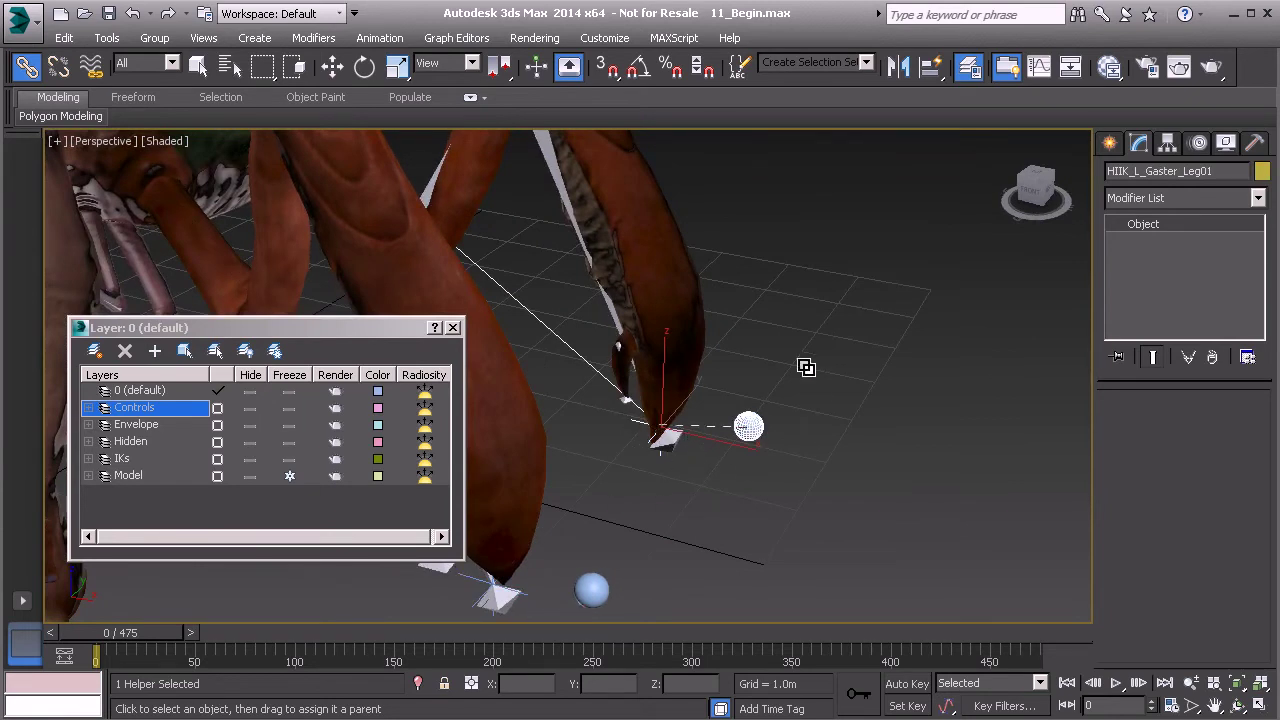
right_click(737, 343)
left_click(643, 271)
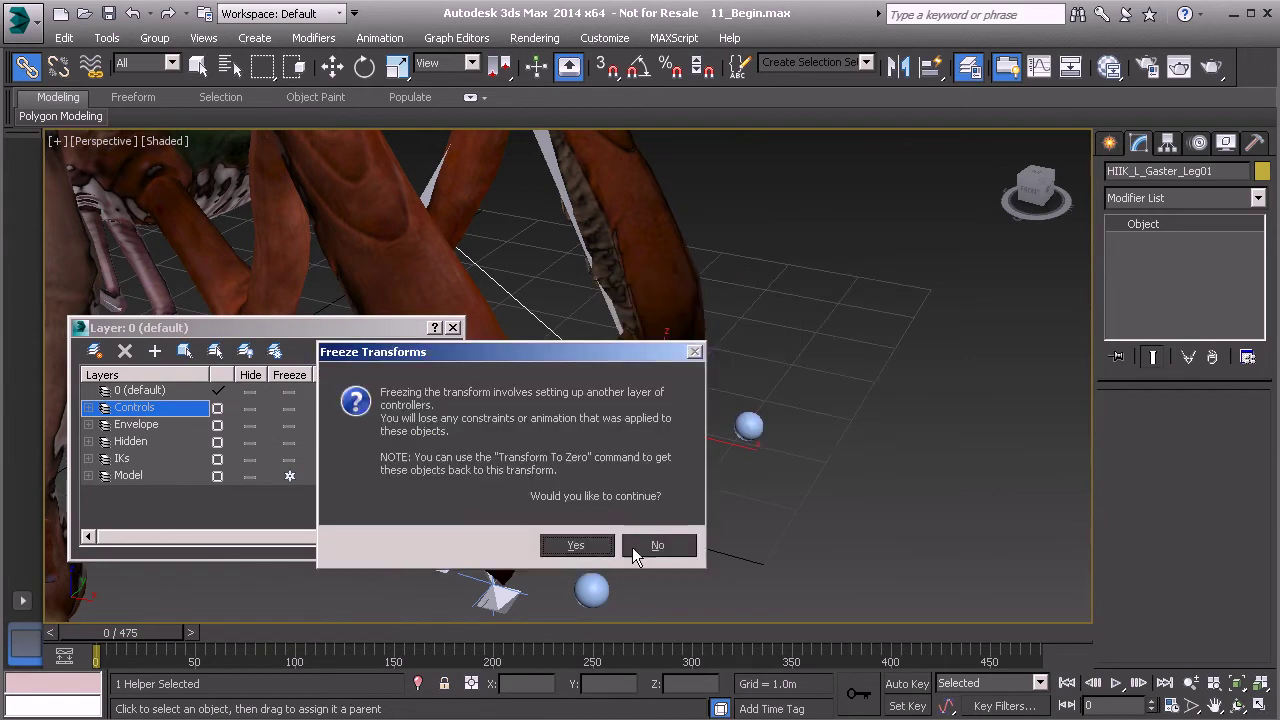
left_click(580, 550)
Link the IK chain HIIK_R_Petiole_Leg01 to the right petiole leg's green sphere control and freeze the IK chain's transform
middle_click_drag(580, 550, 758, 452)
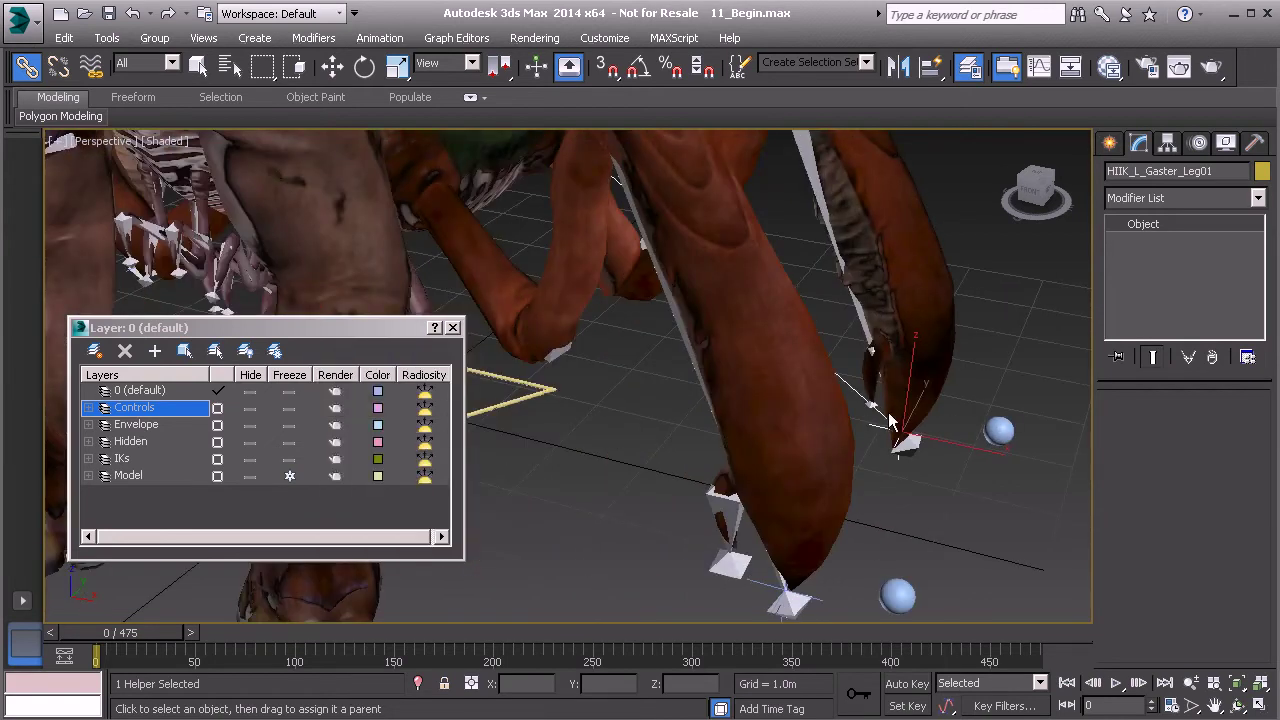
middle_click_drag(582, 415, 713, 427)
left_click(716, 474)
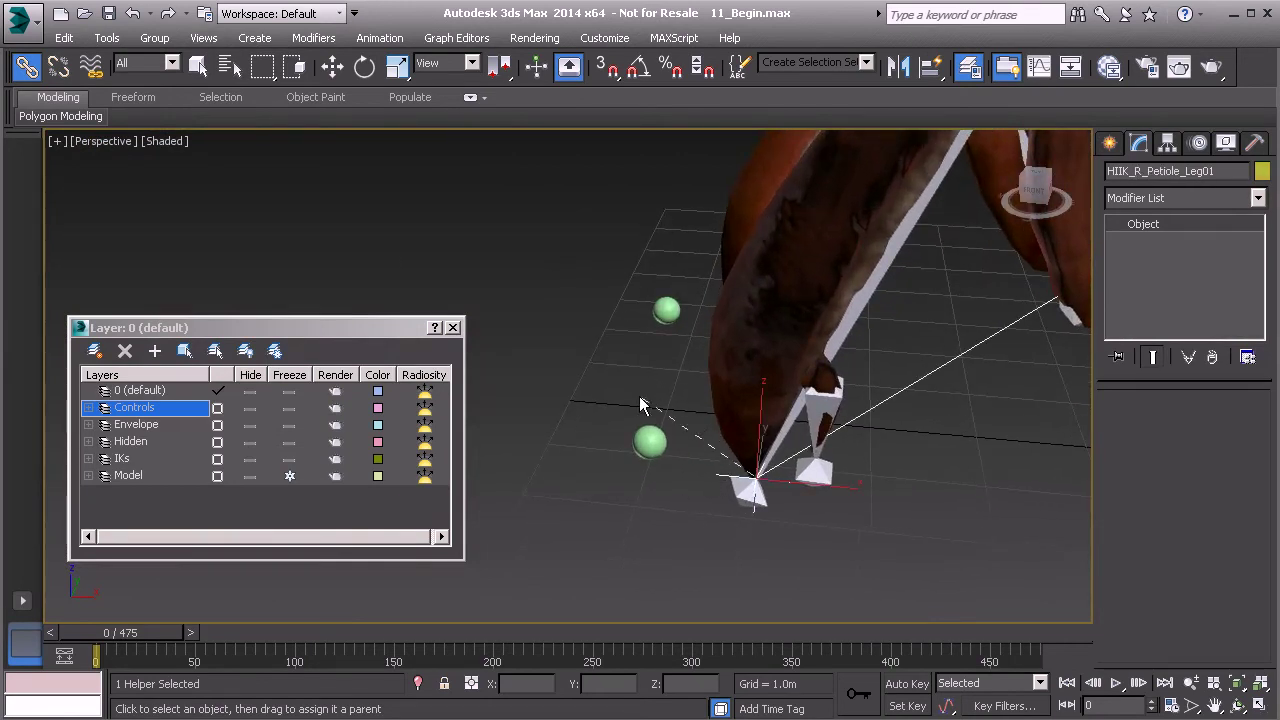
left_click_drag(648, 435, 649, 438)
right_click(543, 353, "alt")
left_click(486, 283)
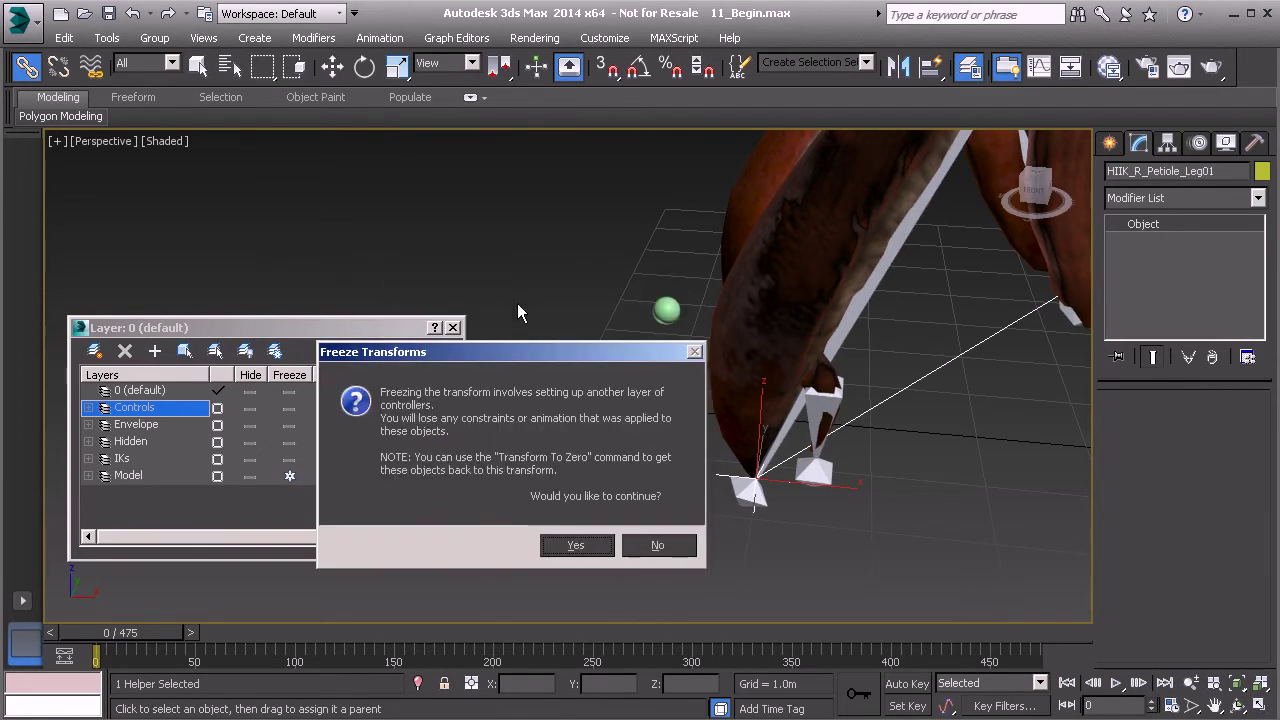
left_click(576, 545)
Link the IK chain HIIK_R_Gaster_Leg01 to the right gaster leg's green sphere control
middle_click_drag(640, 468, 700, 437, "alt")
left_click(695, 430)
right_click(643, 352, "alt")
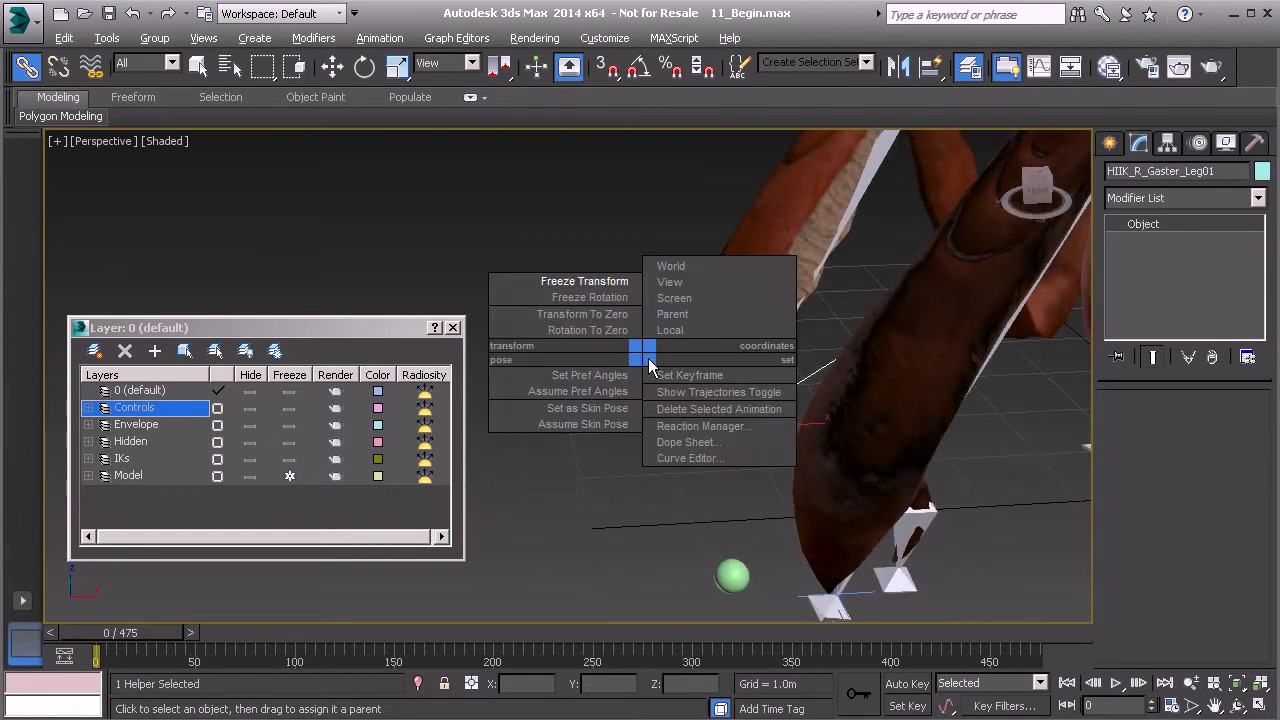
left_click(614, 300)
left_click(676, 549)
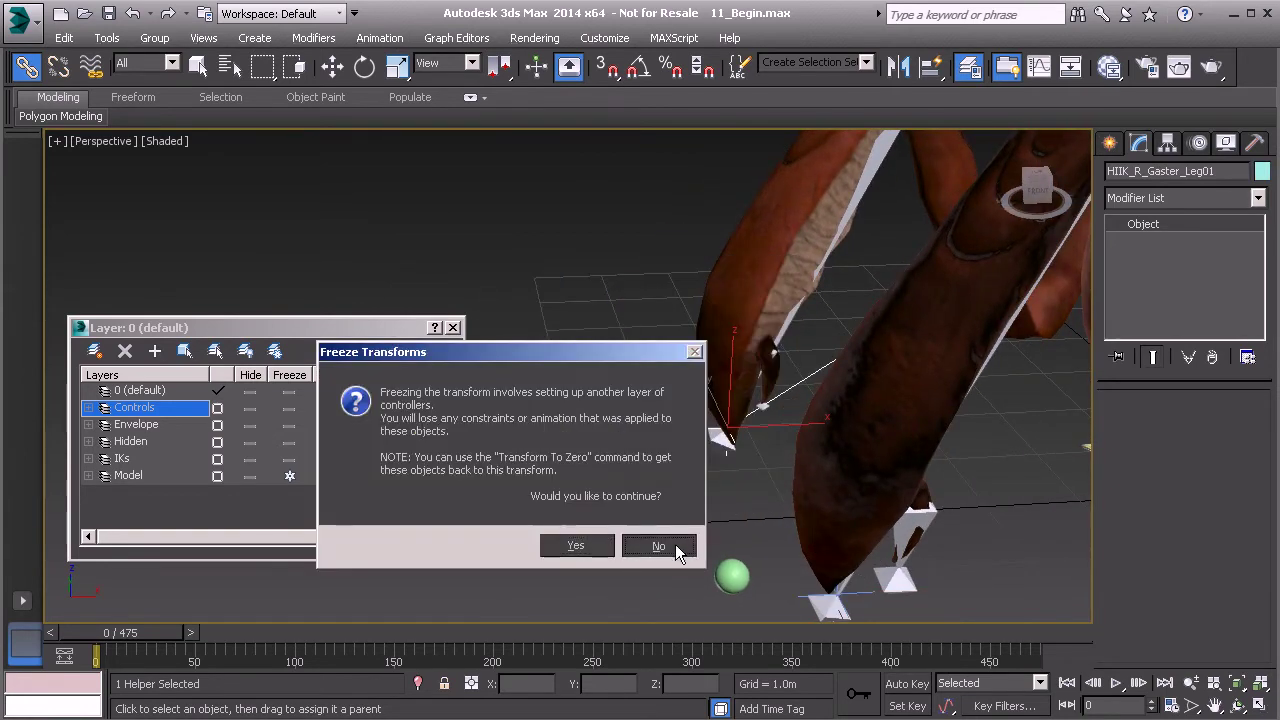
left_click(634, 549)
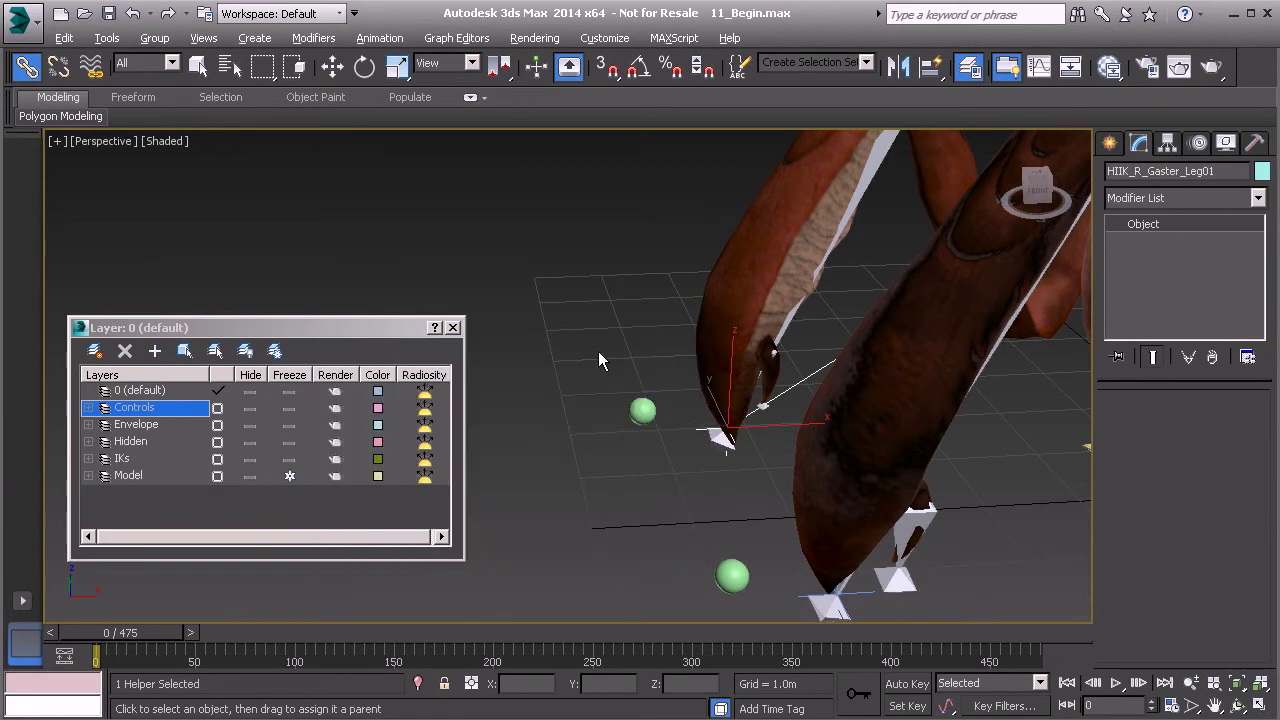
Freeze the transform of the right gaster leg's IK chain, HIIK_R_Gaster_Leg01
right_click(600, 360)
left_click(550, 272)
left_click(578, 545)
Scale the Anim_Global01 control to test the legs with their IK chains linked, and undo the scaling
middle_click_drag(700, 520, 820, 399, "alt")
scroll(836, 425, "down", 5)
left_click(842, 433)
key("r")
left_click_drag(786, 478, 786, 431)
key("ctrl+z")
middle_click_drag(945, 458, 737, 465)
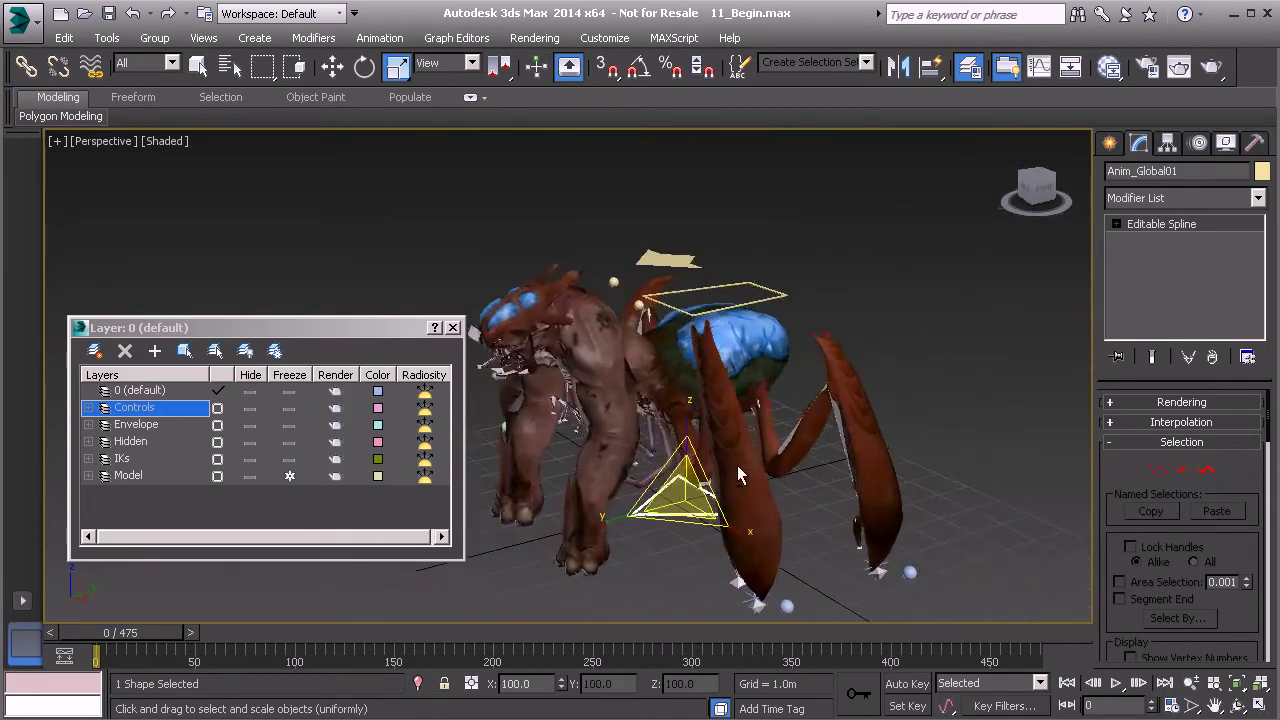
Deselect the global control and create a box about 0.37 by 0.22 by 0.27 m on the ground beside the left petiole leg's sphere control
left_click(953, 355)
middle_click_drag(953, 355, 822, 433, "alt")
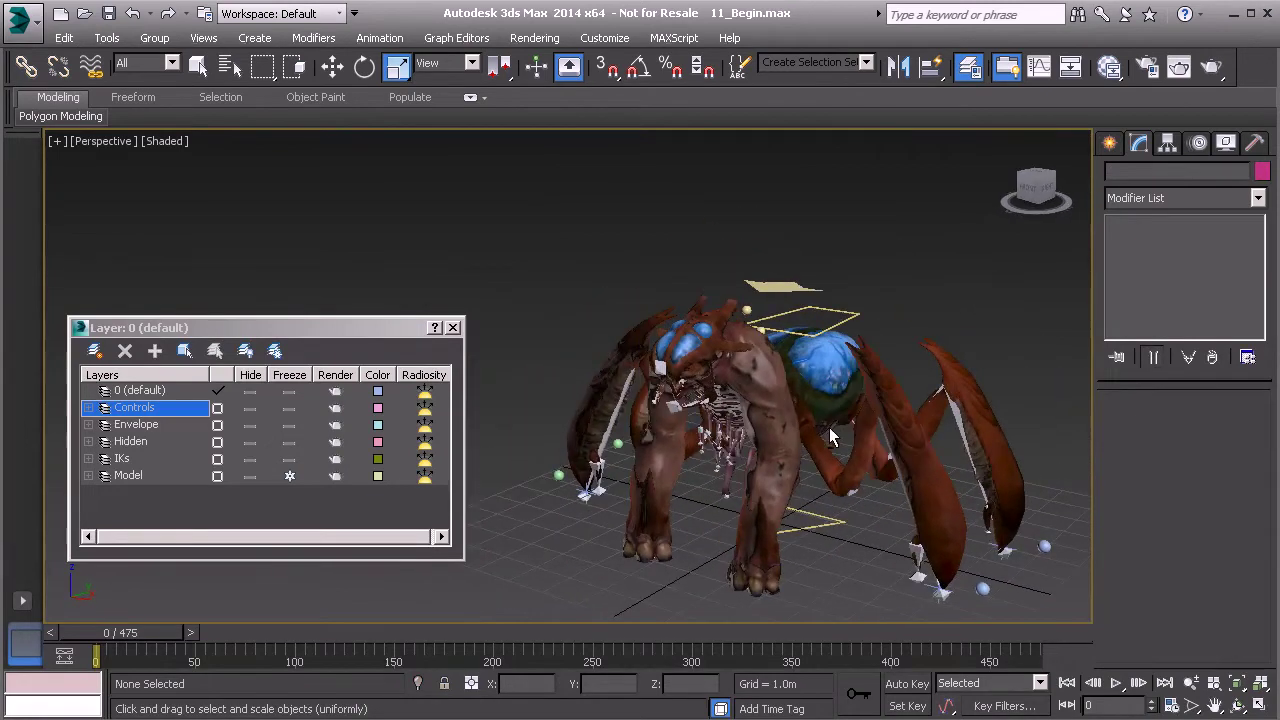
middle_click_drag(891, 363, 790, 452, "alt")
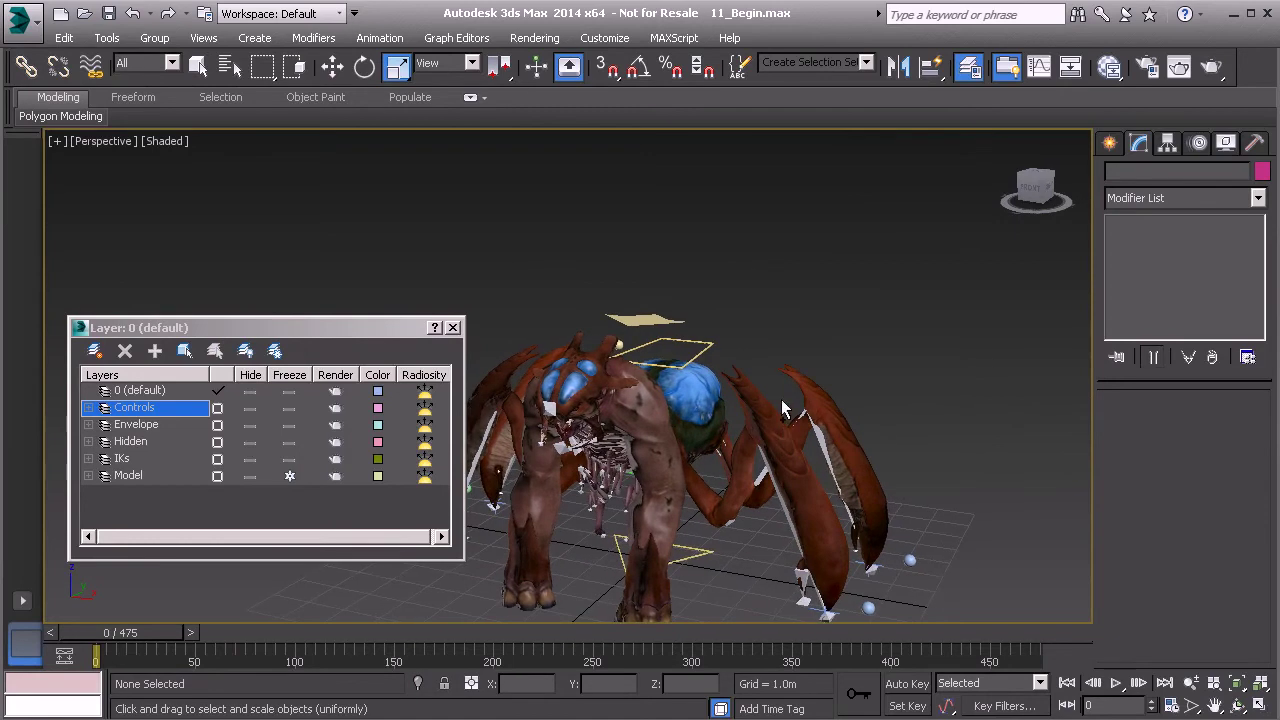
middle_click_drag(836, 413, 854, 354)
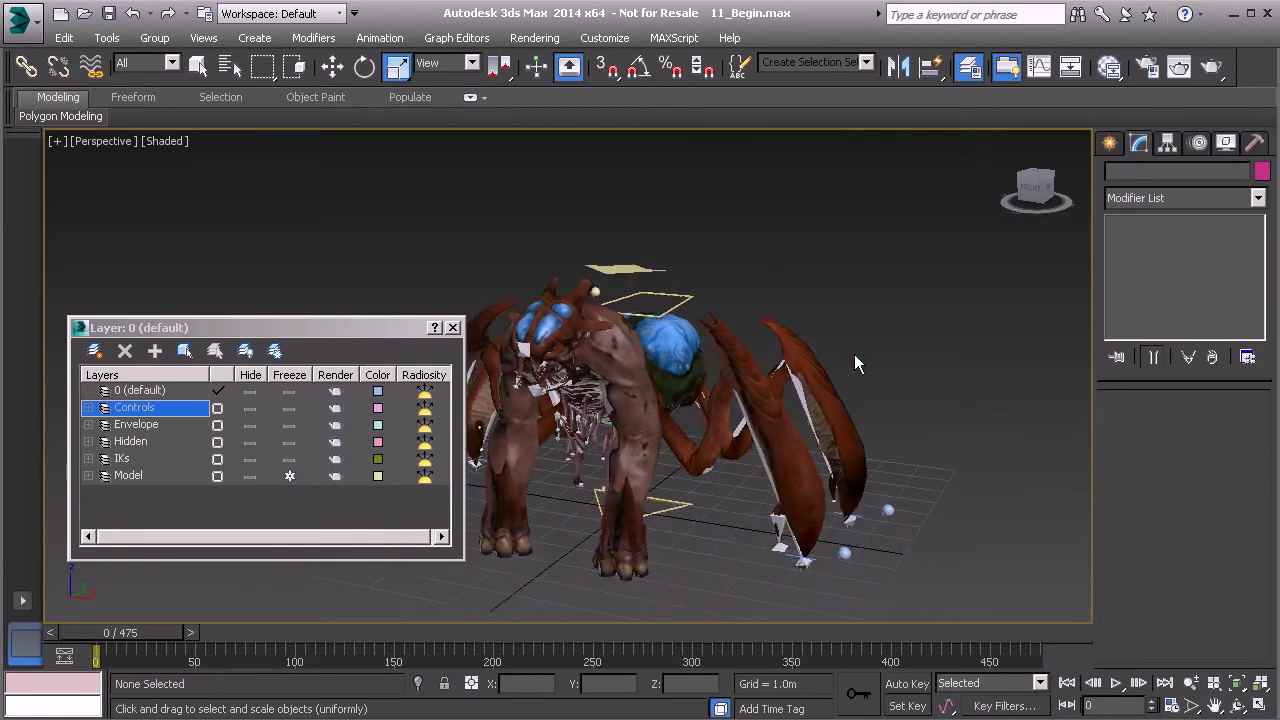
left_click(1110, 145)
left_click(1145, 270)
middle_click_drag(960, 405, 905, 444)
left_click_drag(848, 511, 860, 514)
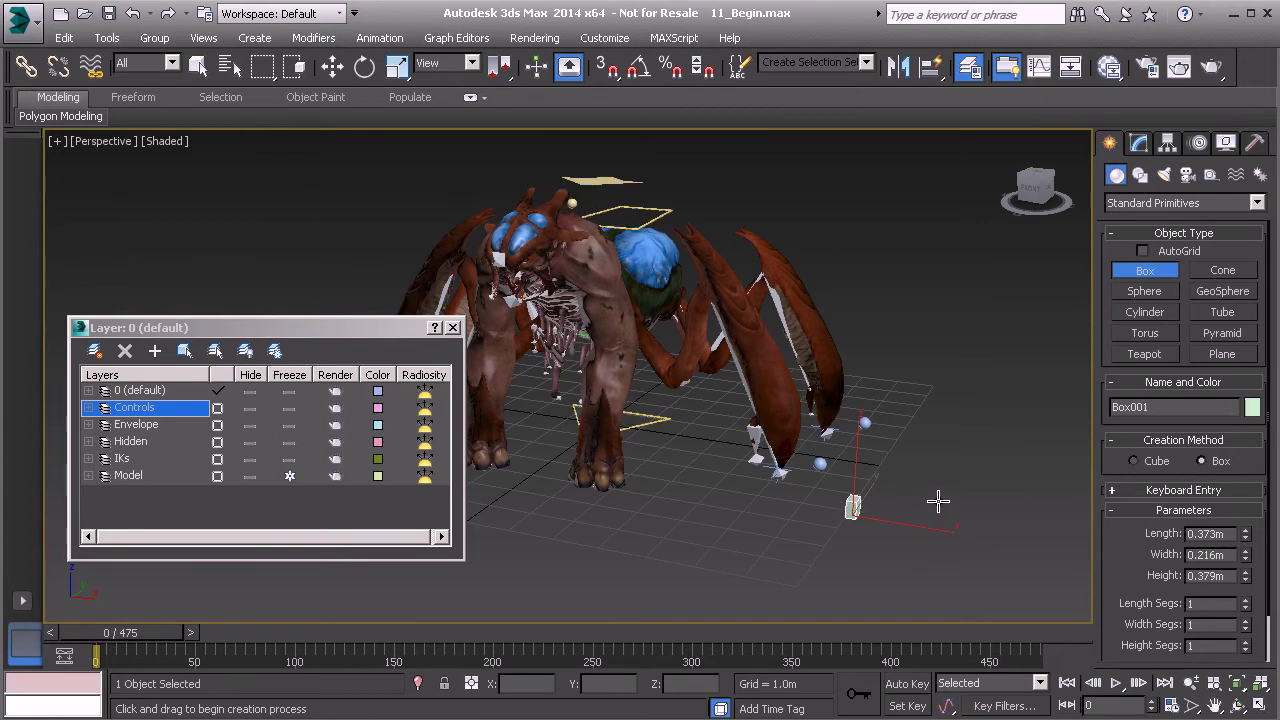
left_click(936, 506)
key("r")
Set the new box's length, width and height to 0.3 m each
scroll(851, 508, "up", 5)
middle_click_drag(822, 268, 834, 492)
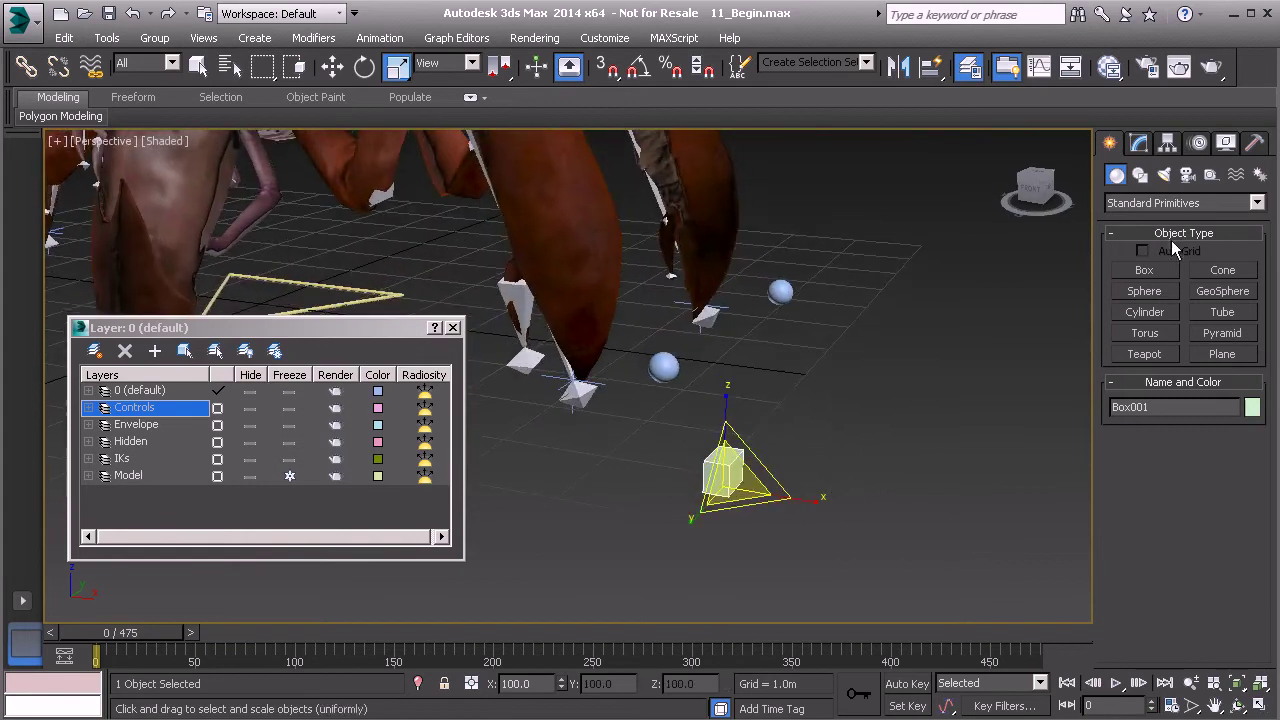
left_click(1141, 146)
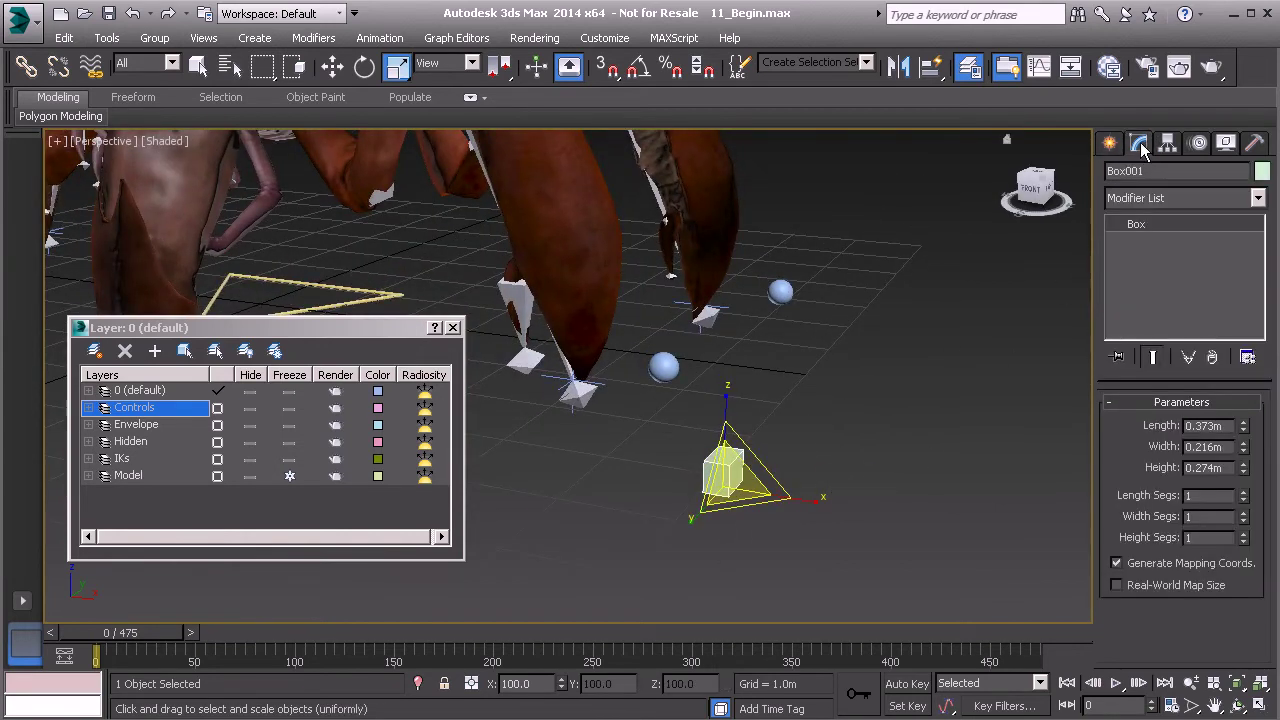
type(".3")
key("Return")
double_click(1211, 449)
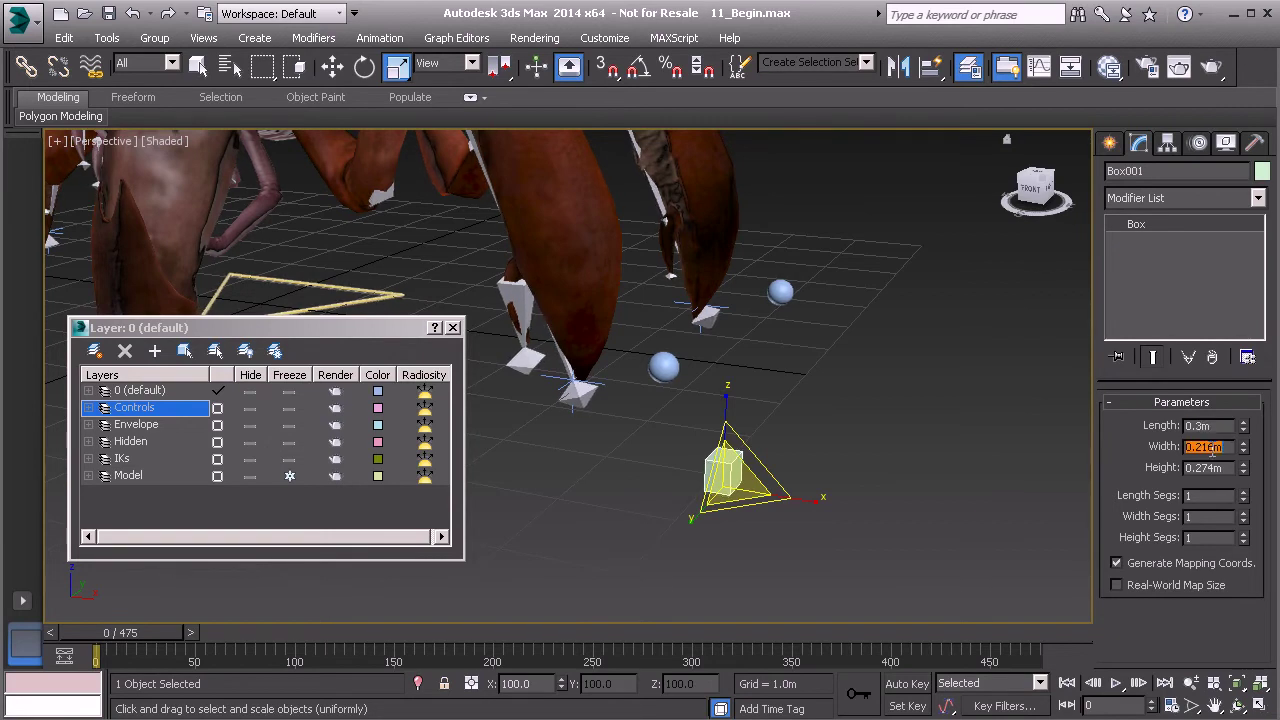
type(".3")
key("Return")
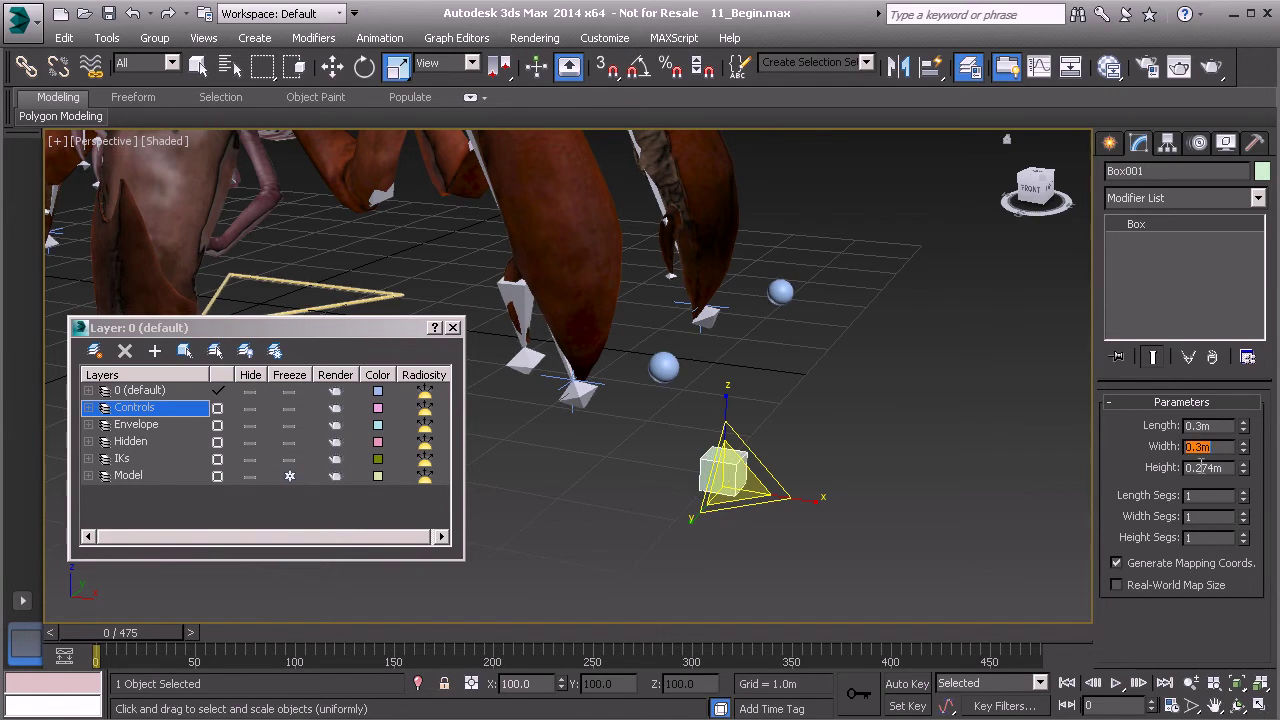
type(".3")
key("Return")
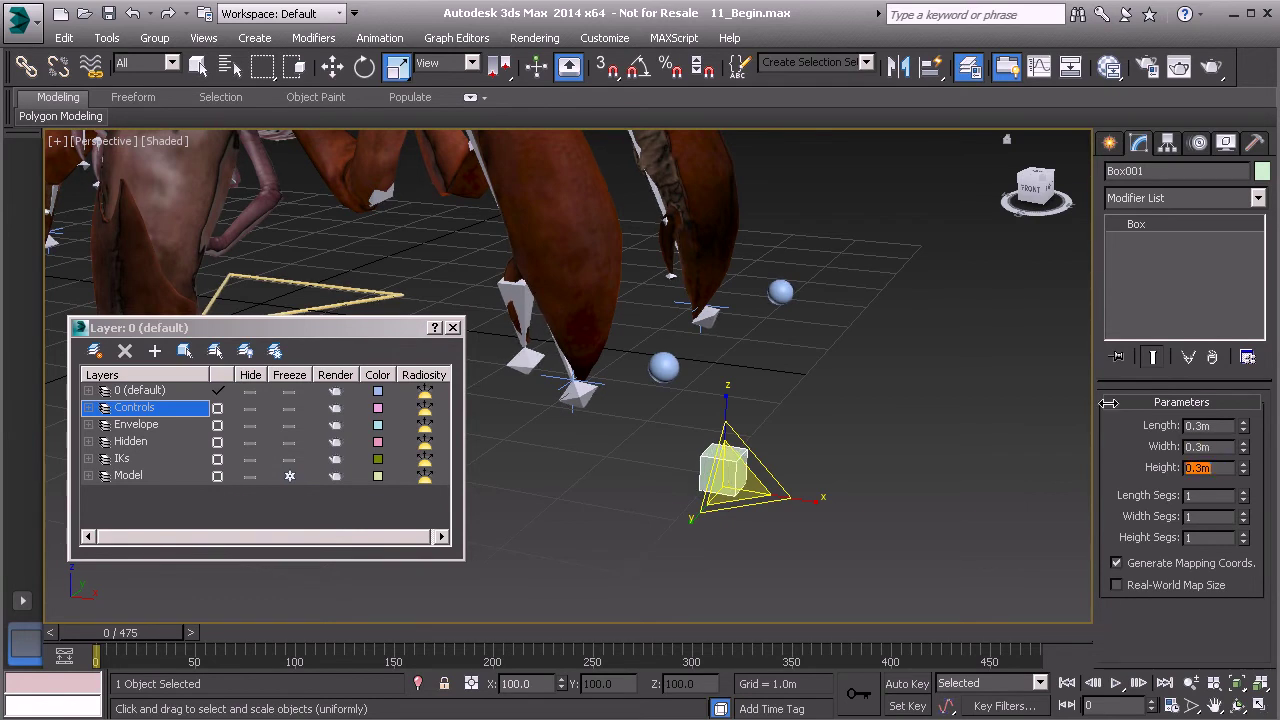
Hide the Model layer so the leg bones are unobstructed
left_click(770, 410)
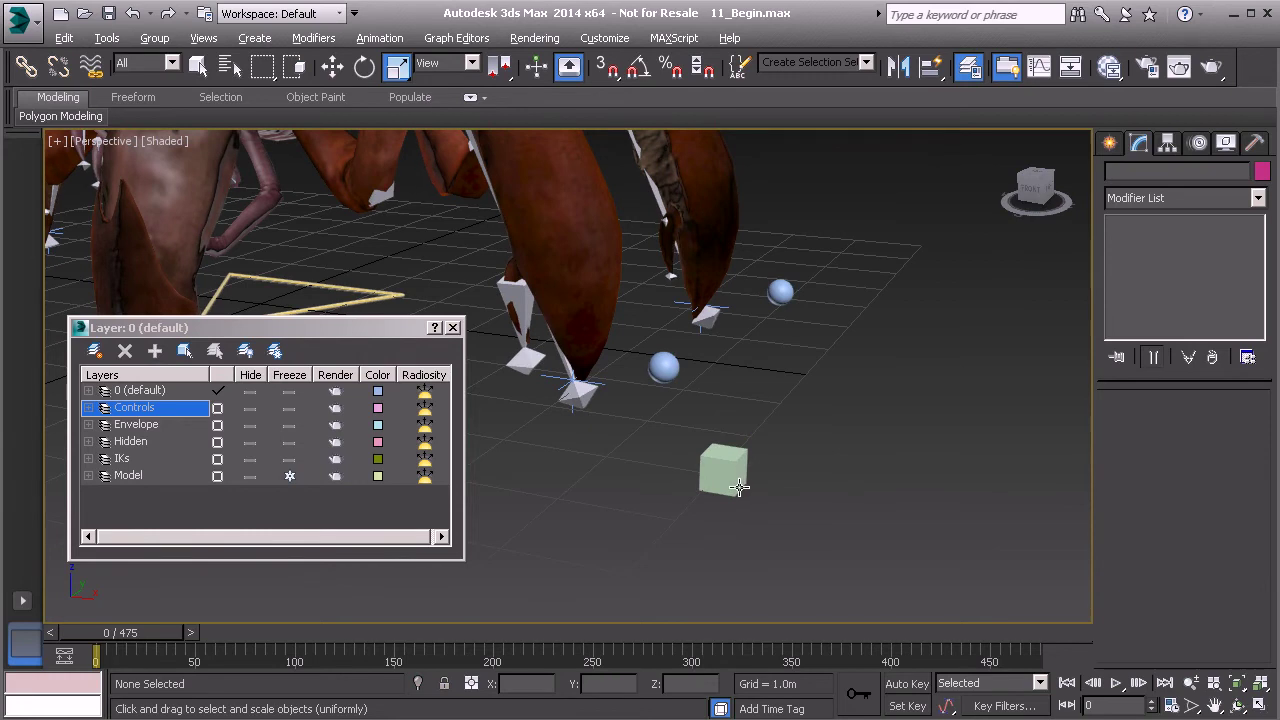
middle_click_drag(738, 487, 749, 485, "alt")
left_click(958, 398)
middle_click_drag(958, 398, 743, 382, "alt")
left_click(250, 476)
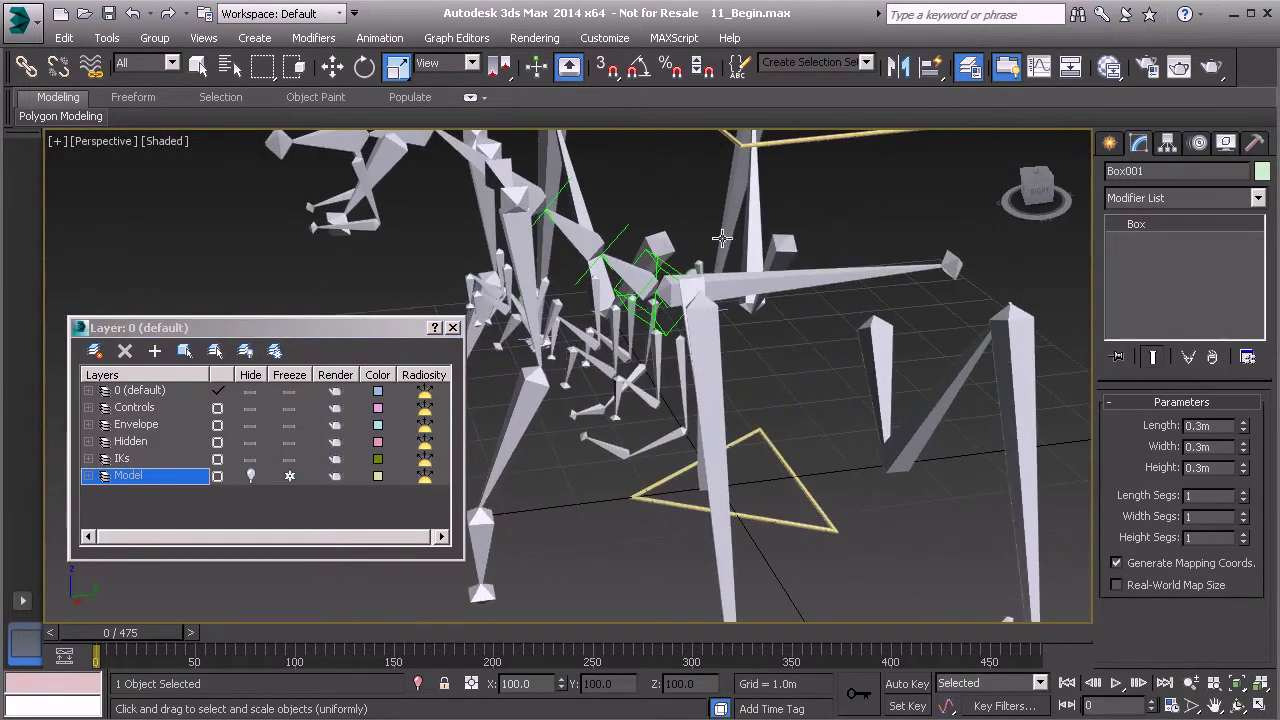
Freeze the transform of the 0.3 m box while it is still in its world orientation
middle_click_drag(848, 358, 703, 432, "alt")
right_click(703, 432)
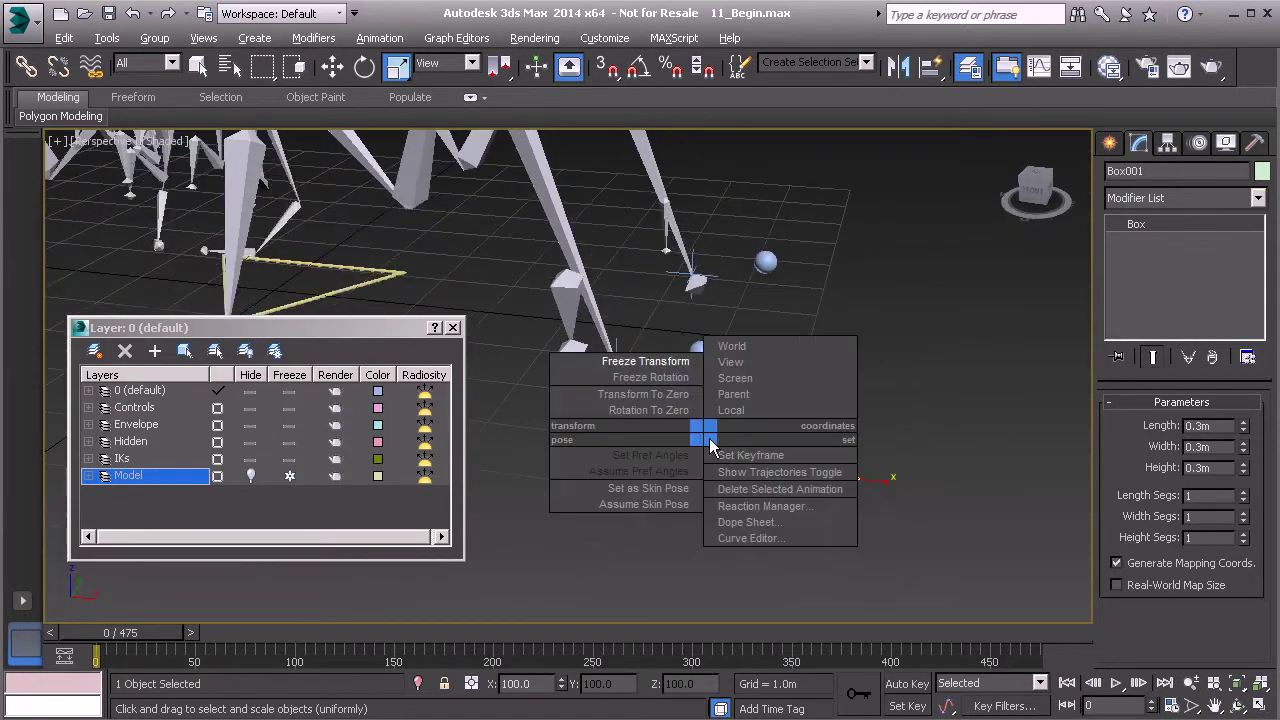
left_click(645, 362)
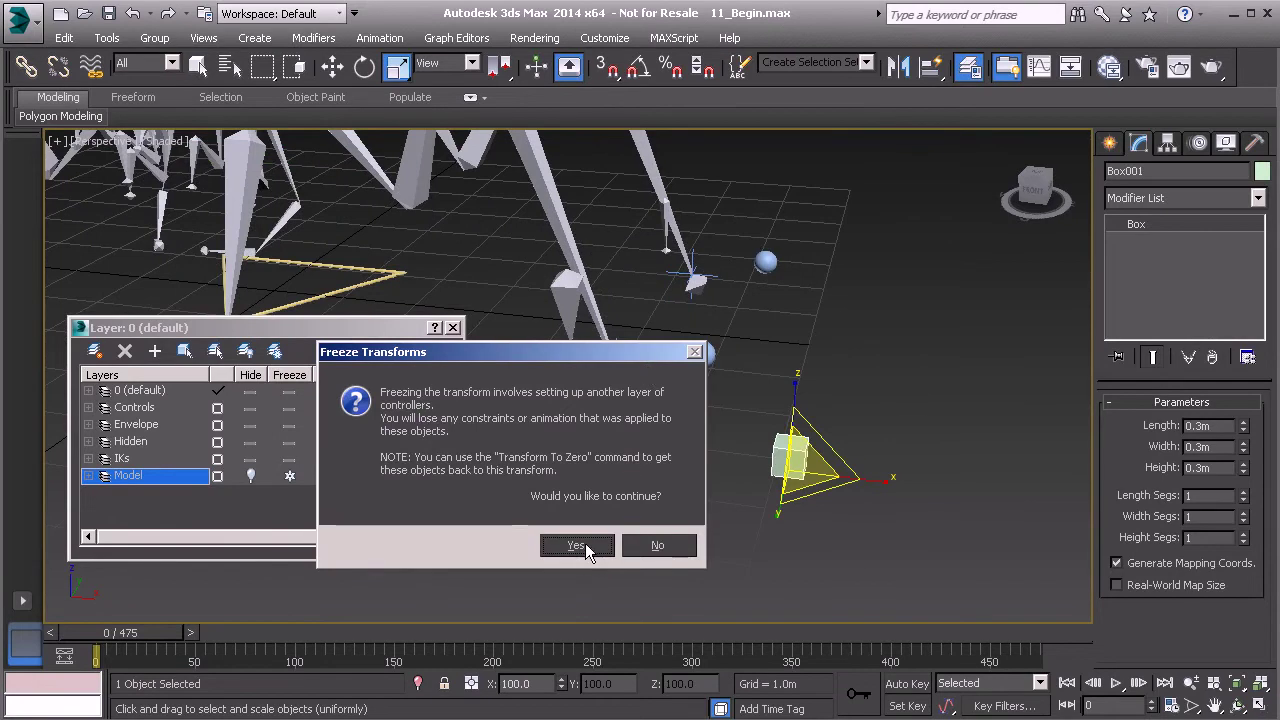
left_click(577, 545)
Align the box to the bone Bn_L_Petiole_Tarsus01, pivot to pivot in X, Y and Z, matching the bone's orientation
middle_click_drag(584, 543, 611, 539)
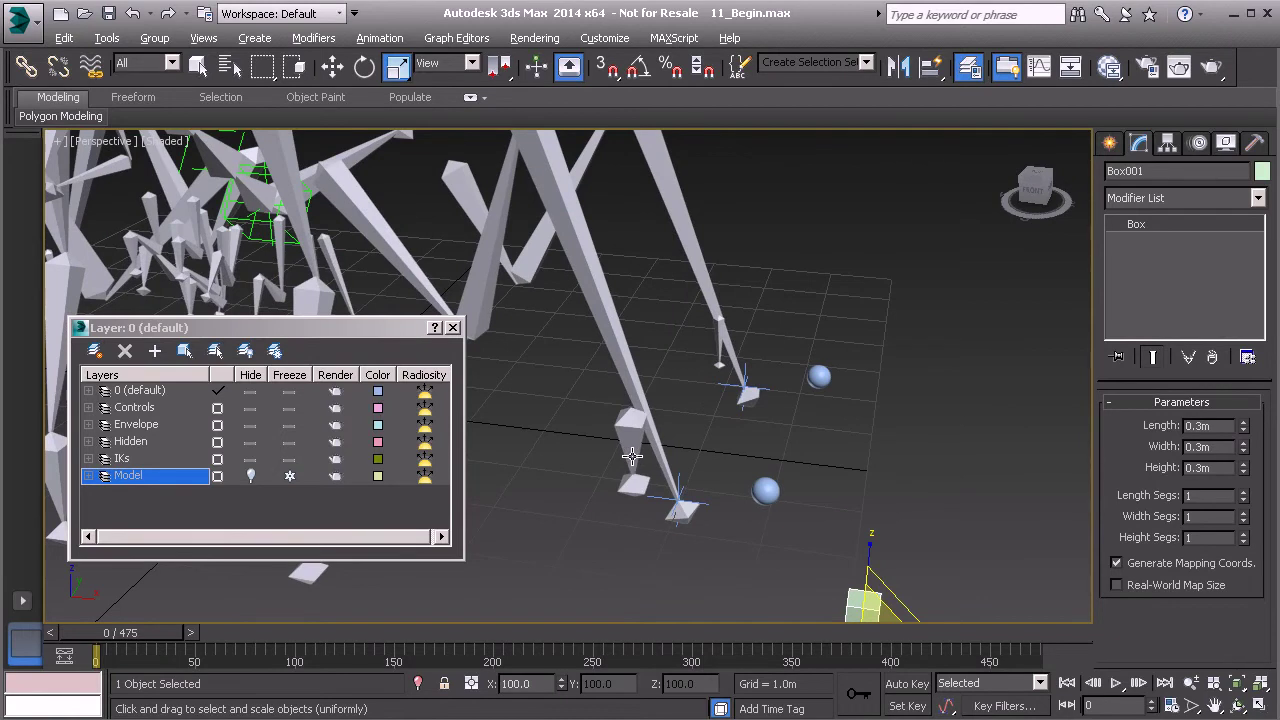
key("alt+a")
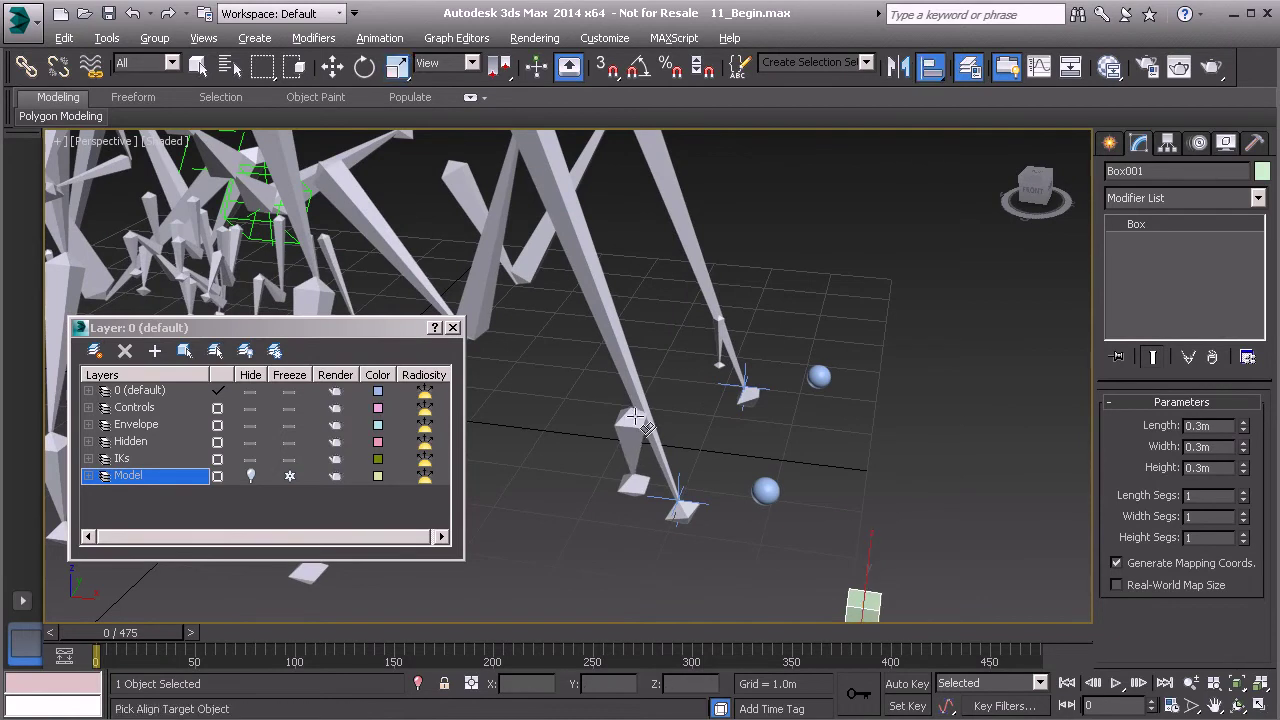
left_click(597, 268)
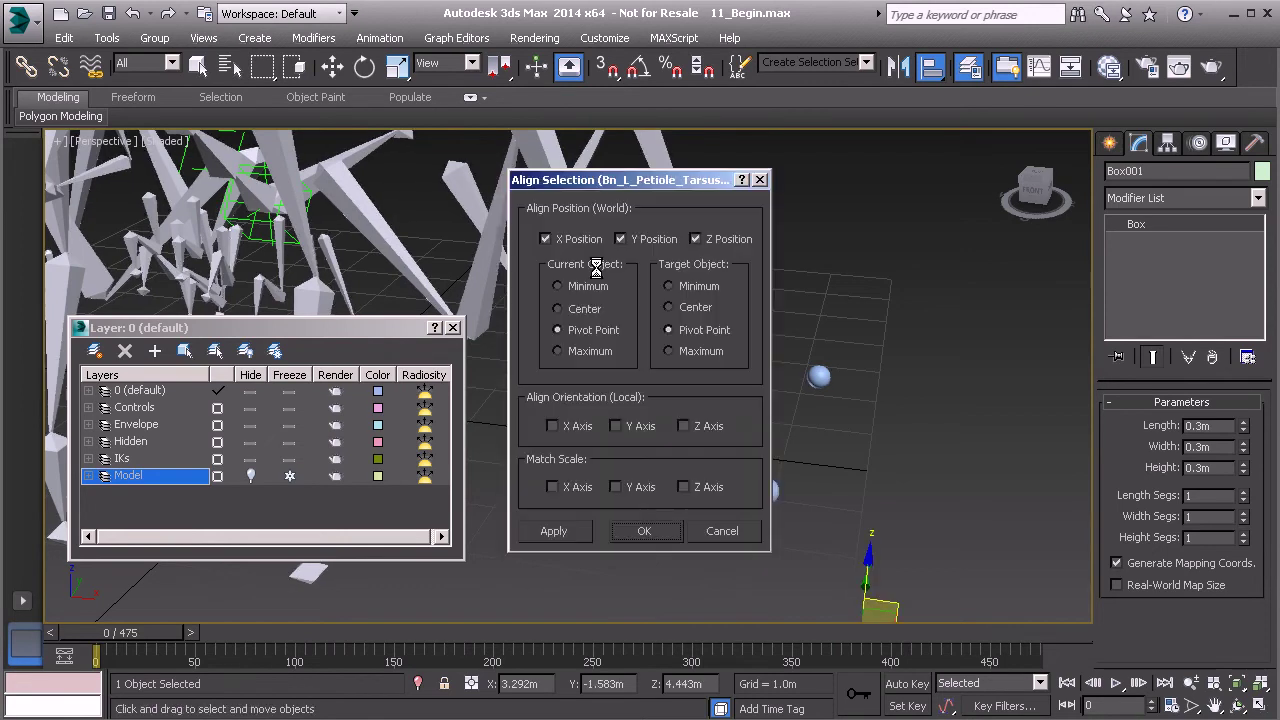
left_click(553, 426)
left_click(644, 531)
Switch to the Local coordinate system and move the box along its X axis to a point well above the left petiole tarsus bone
middle_click_drag(644, 531, 634, 434, "alt")
middle_click_drag(653, 307, 594, 296, "alt")
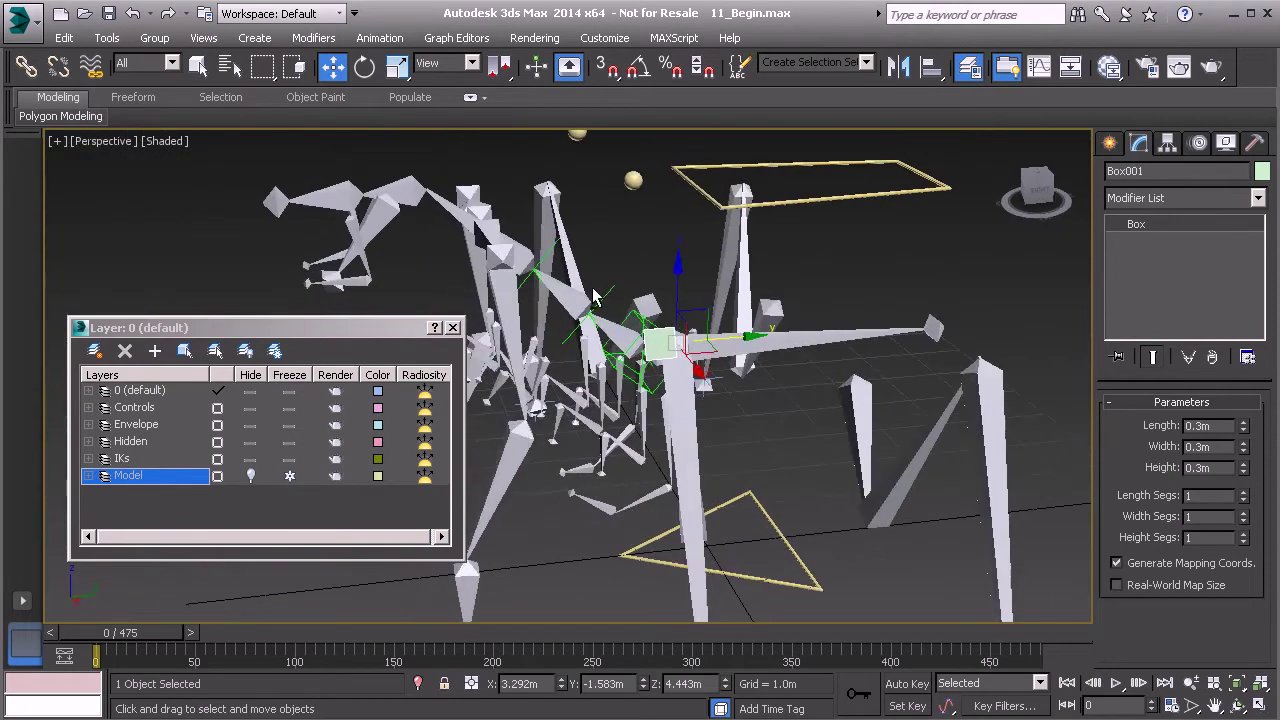
left_click(468, 64)
left_click(455, 133)
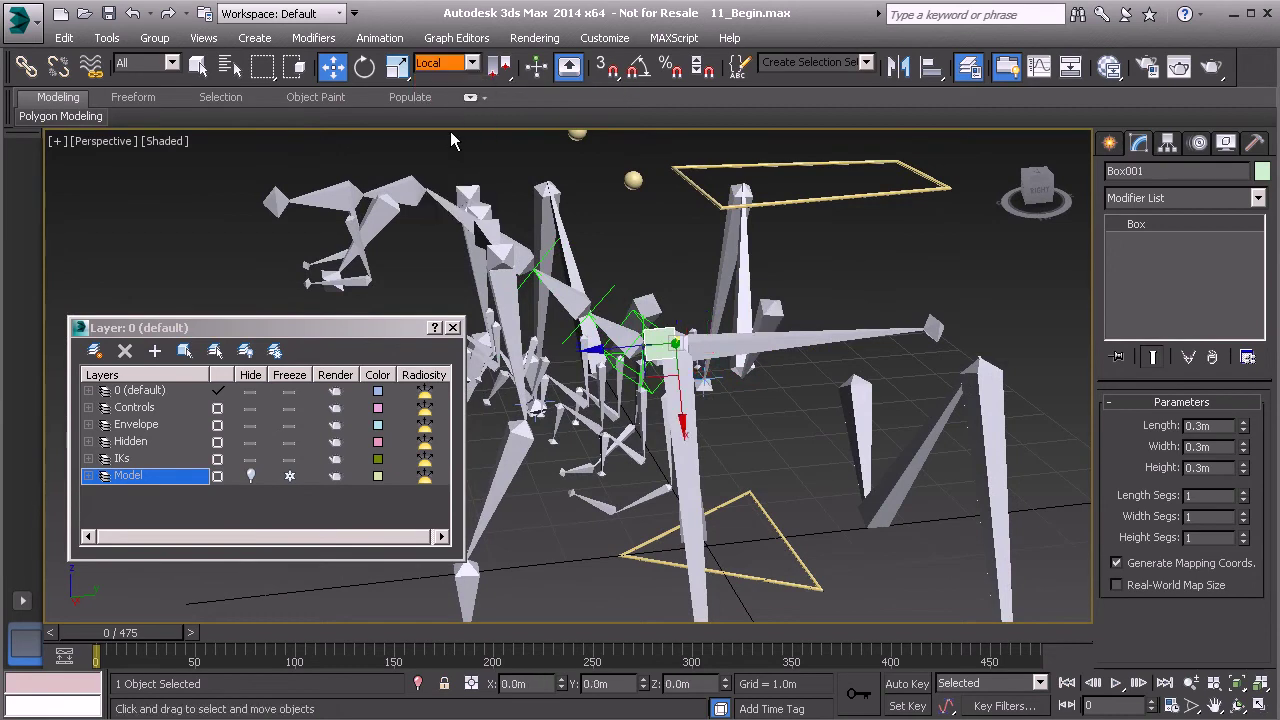
middle_click_drag(803, 478, 899, 470, "alt")
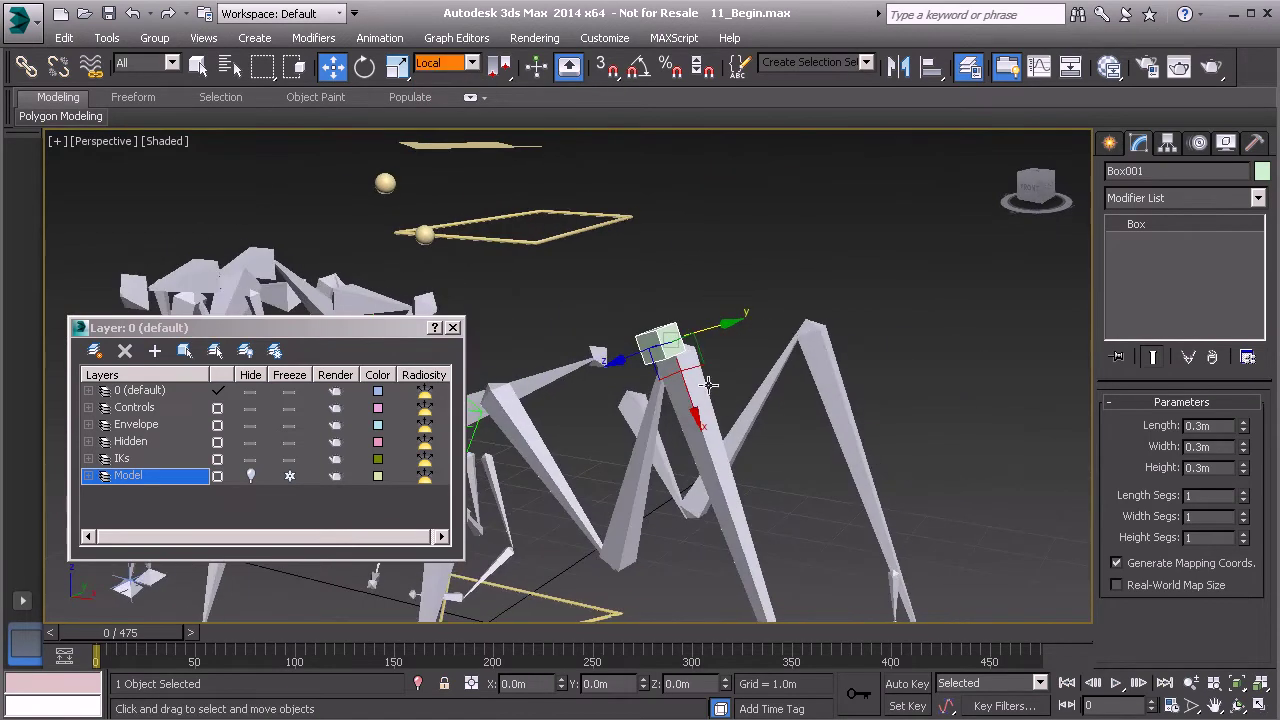
left_click(699, 419)
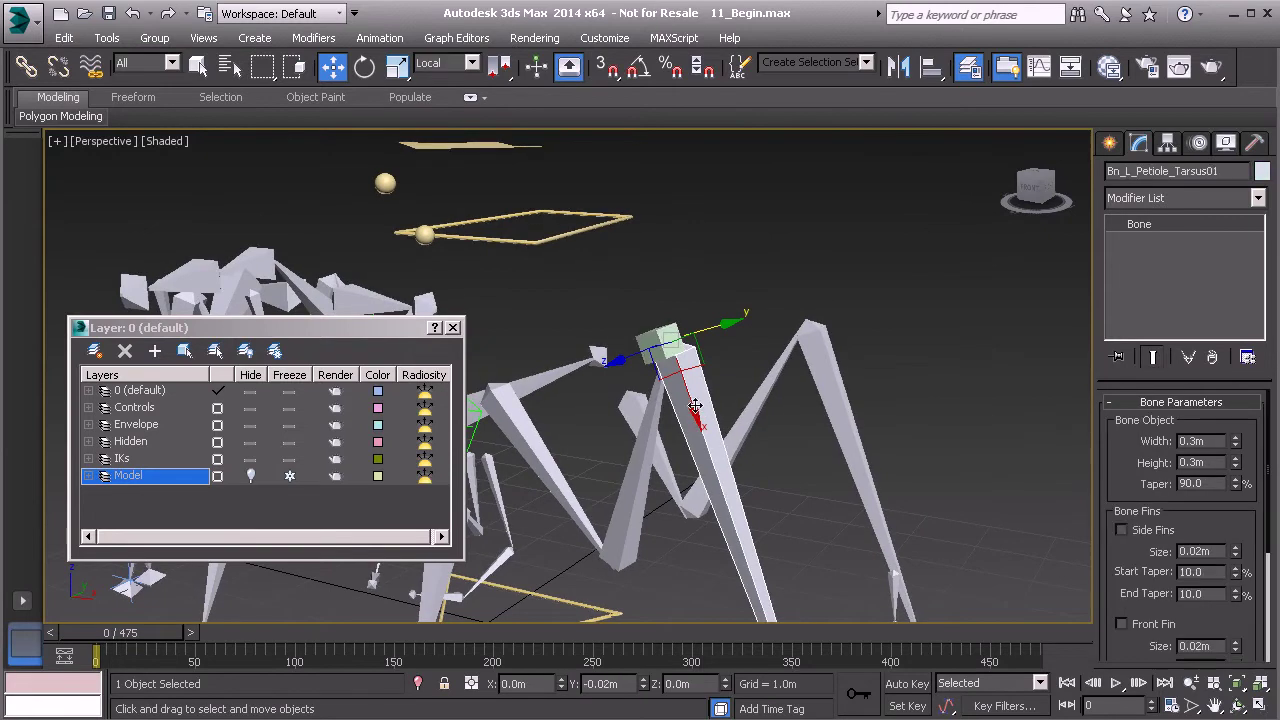
left_click(667, 346)
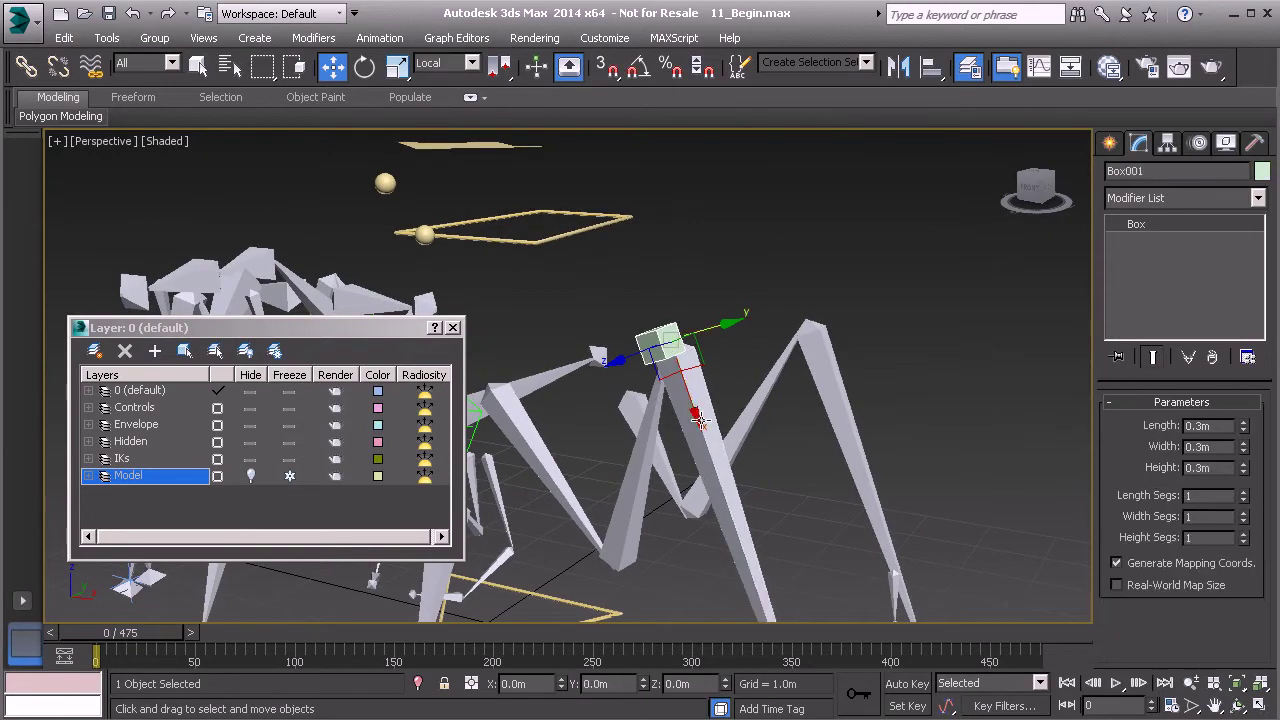
left_click_drag(699, 414, 613, 278)
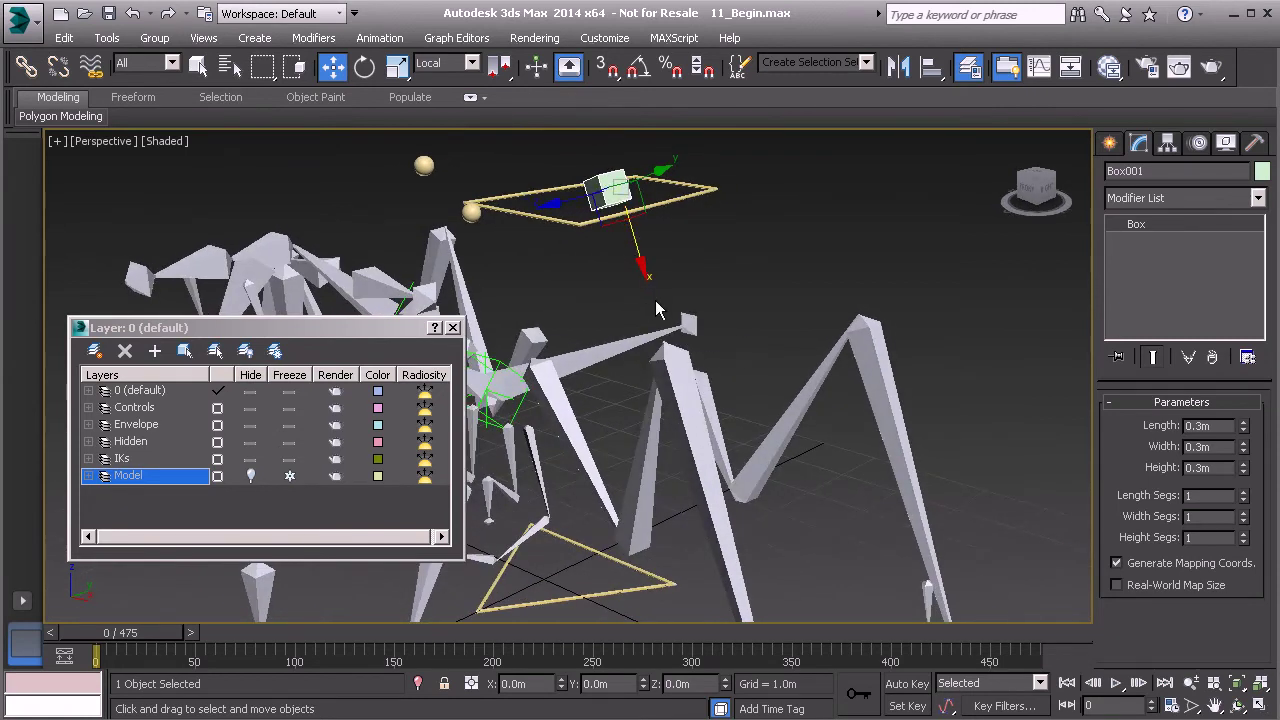
Reset the box's rotation to its frozen zero orientation with Rotation To Zero
mouse_move(655, 302)
middle_mouse_down("alt")
mouse_move(630, 300)
mouse_move(656, 298)
middle_mouse_up("alt")
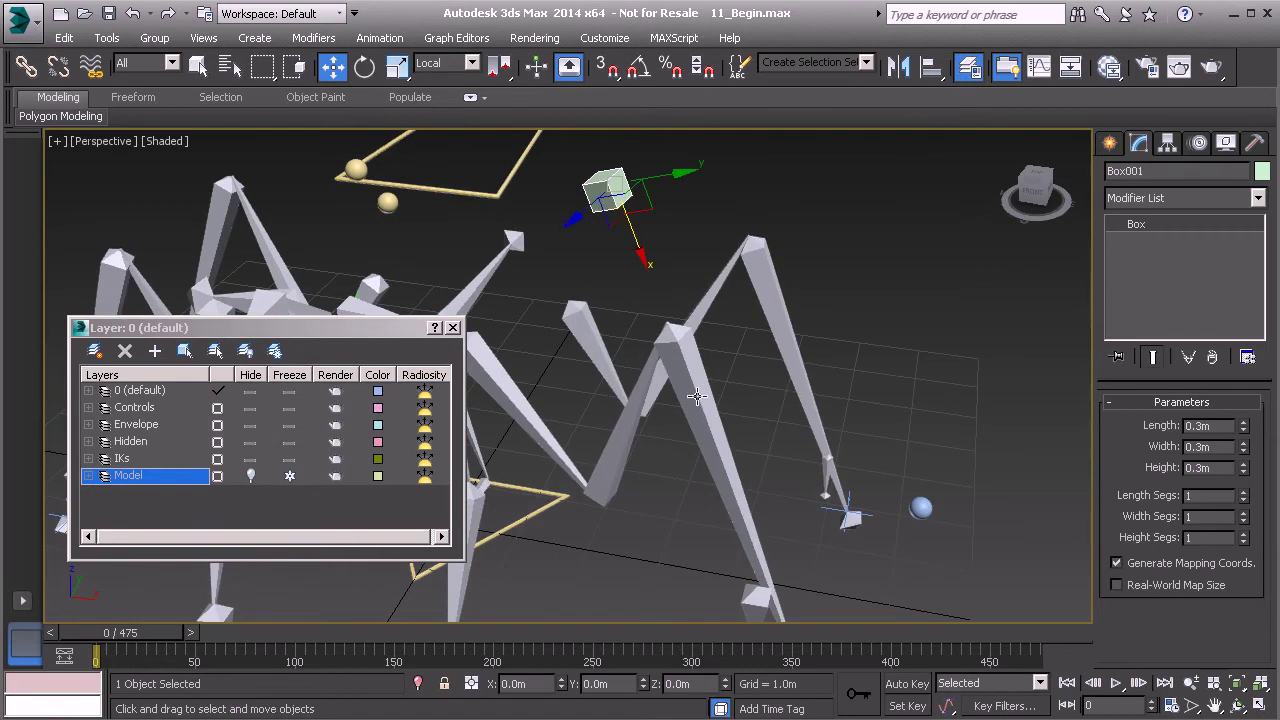
middle_click_drag(739, 468, 650, 286, "alt")
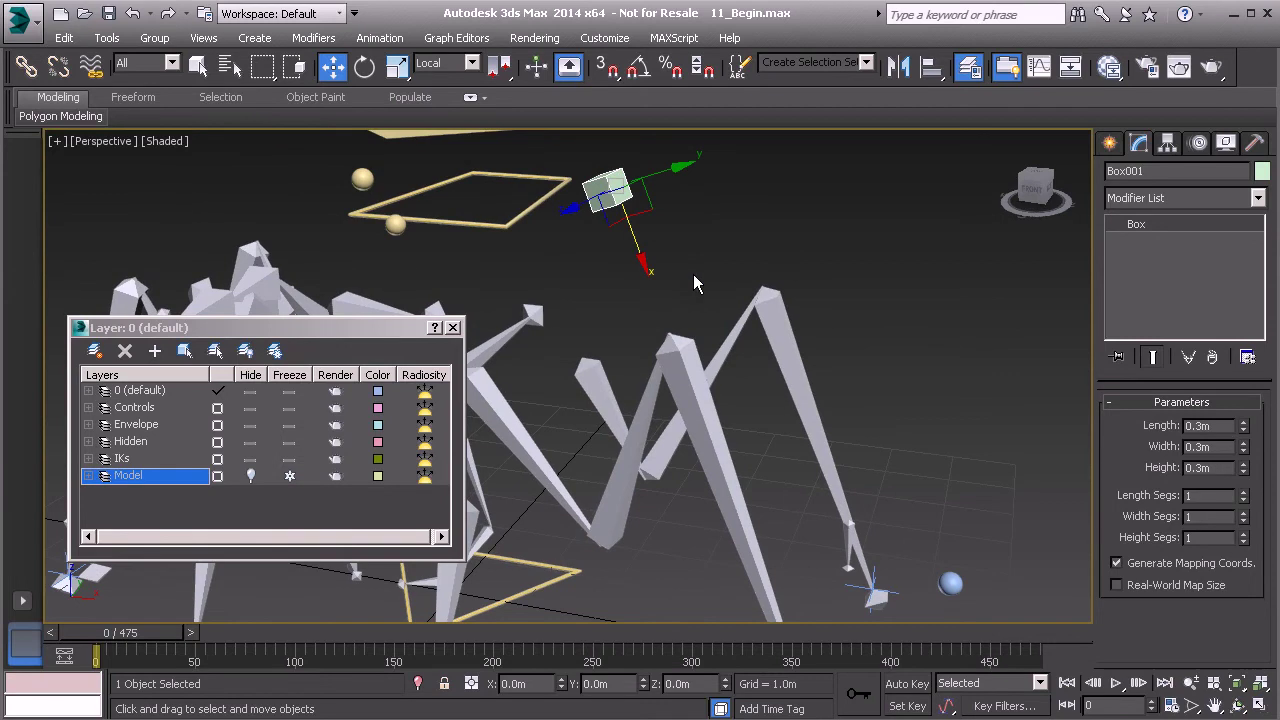
right_click(689, 236, "alt")
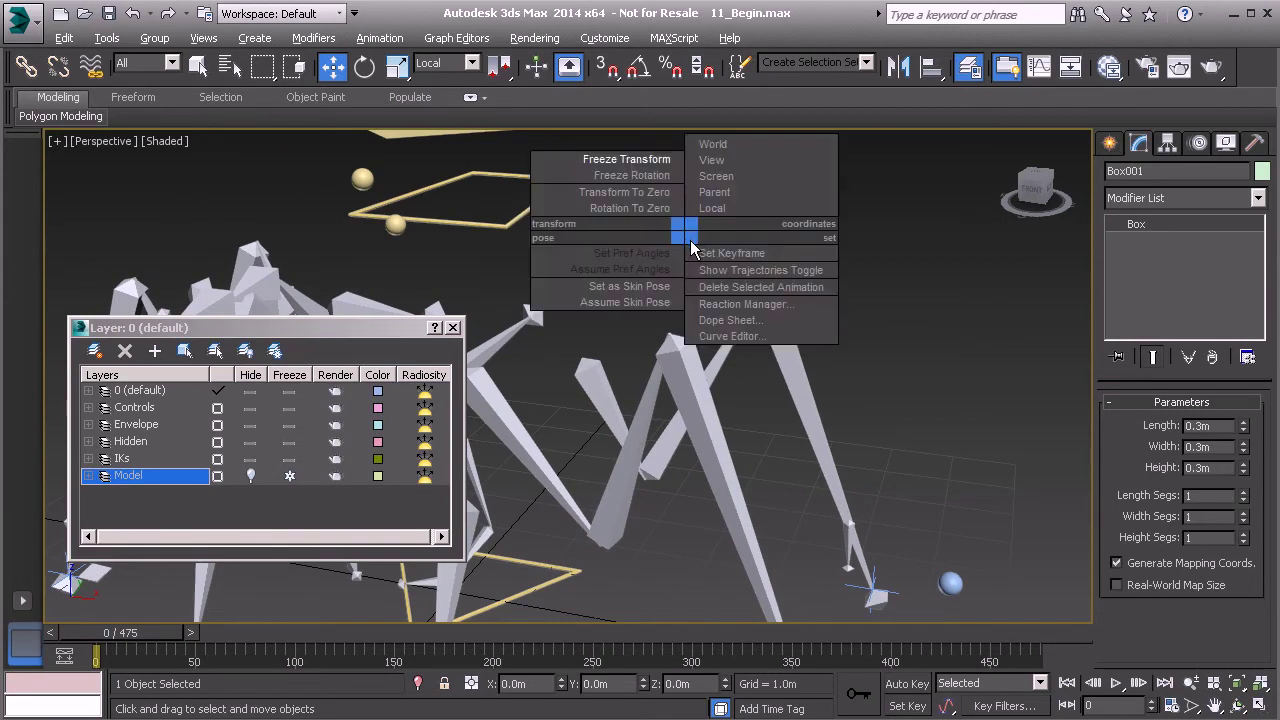
left_click(630, 208)
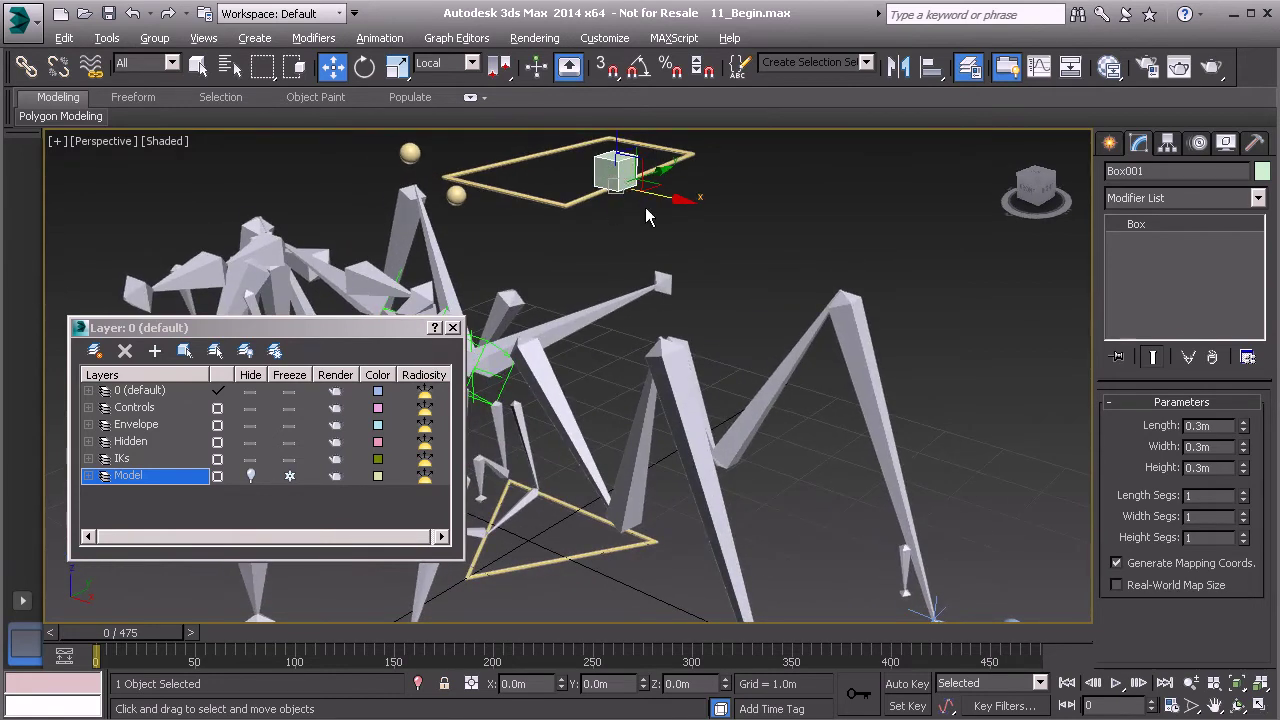
Center the box's pivot to the object, affecting only the pivot
middle_click_drag(645, 208, 651, 197, "alt")
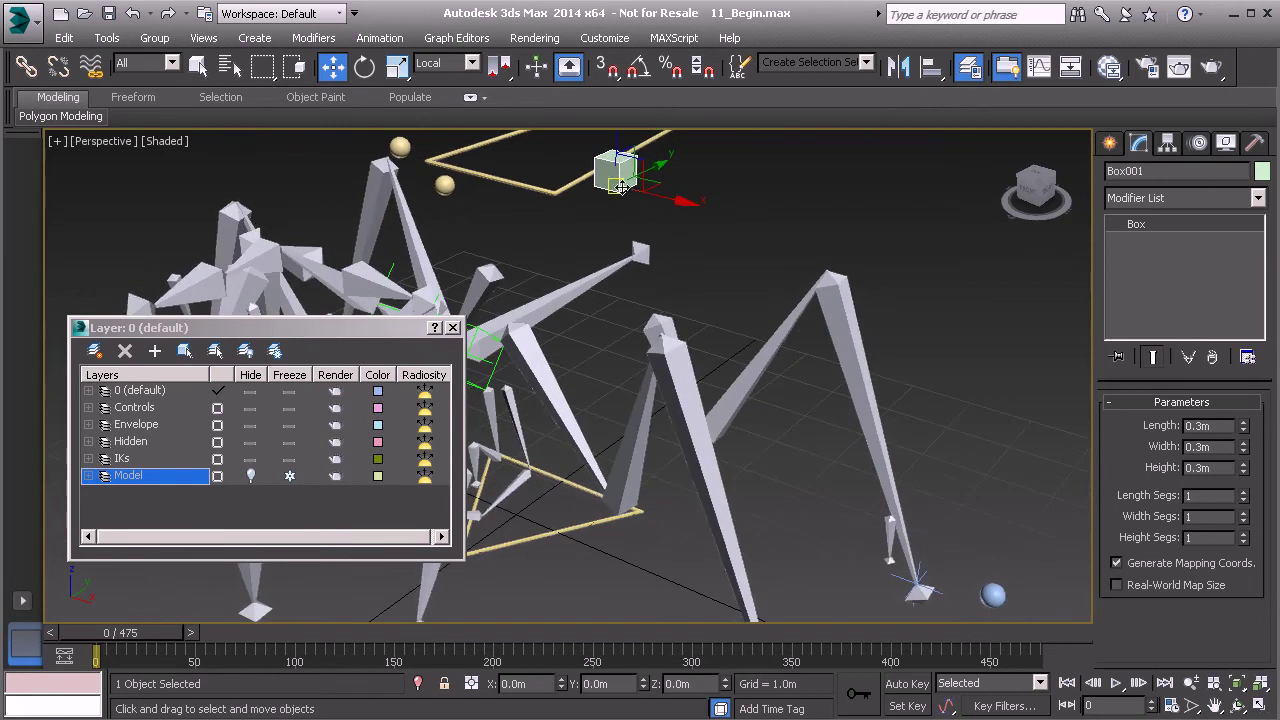
middle_click_drag(641, 171, 709, 294, "alt")
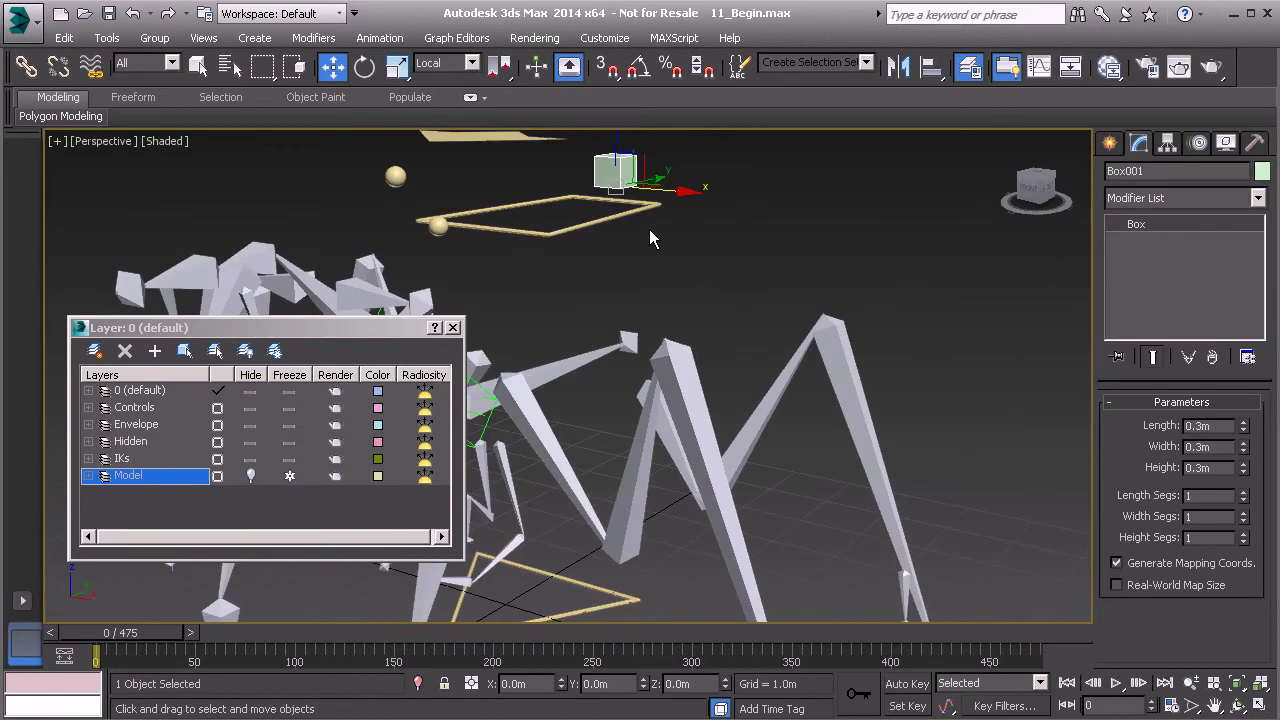
middle_click_drag(687, 243, 662, 238, "alt")
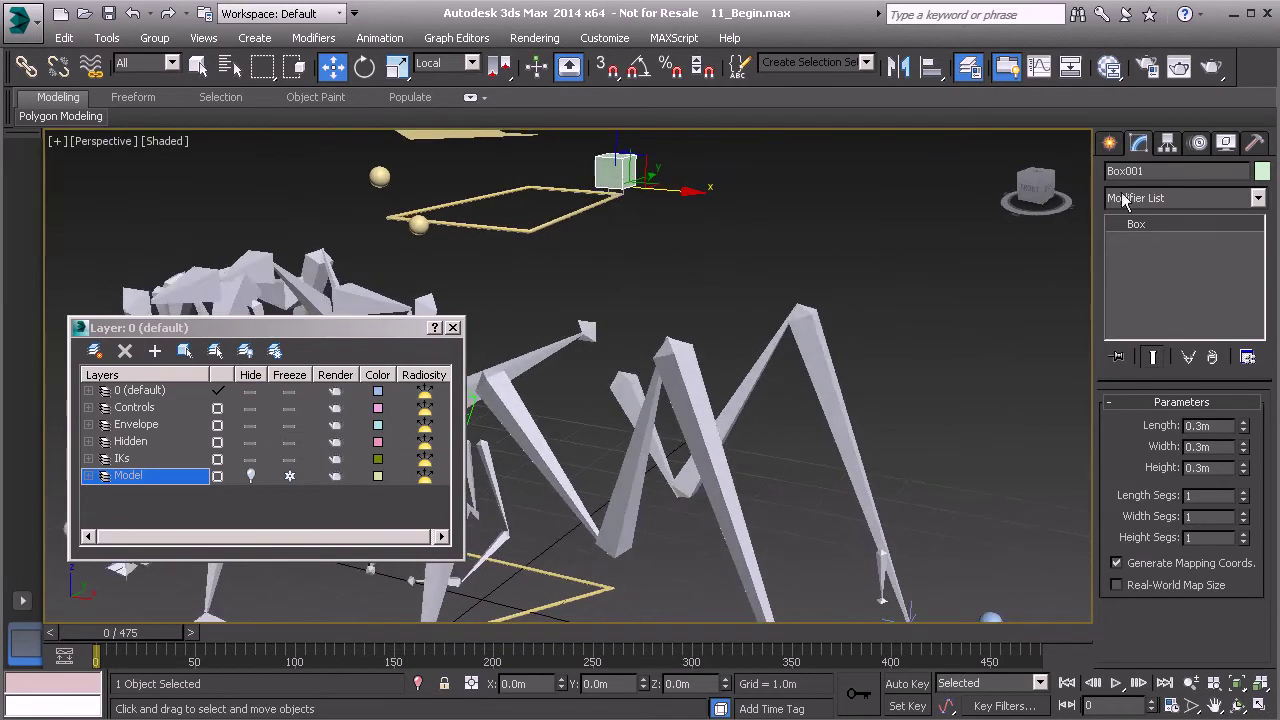
left_click(1166, 144)
left_click(1131, 196)
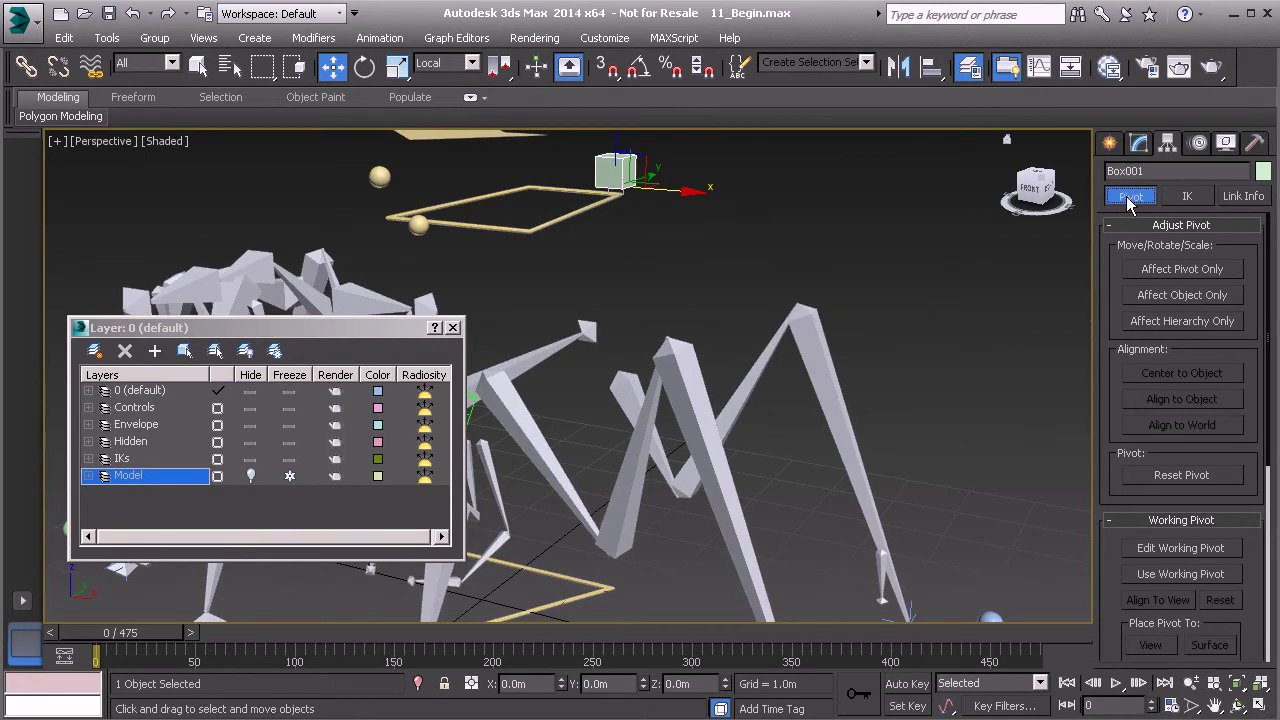
left_click(1160, 270)
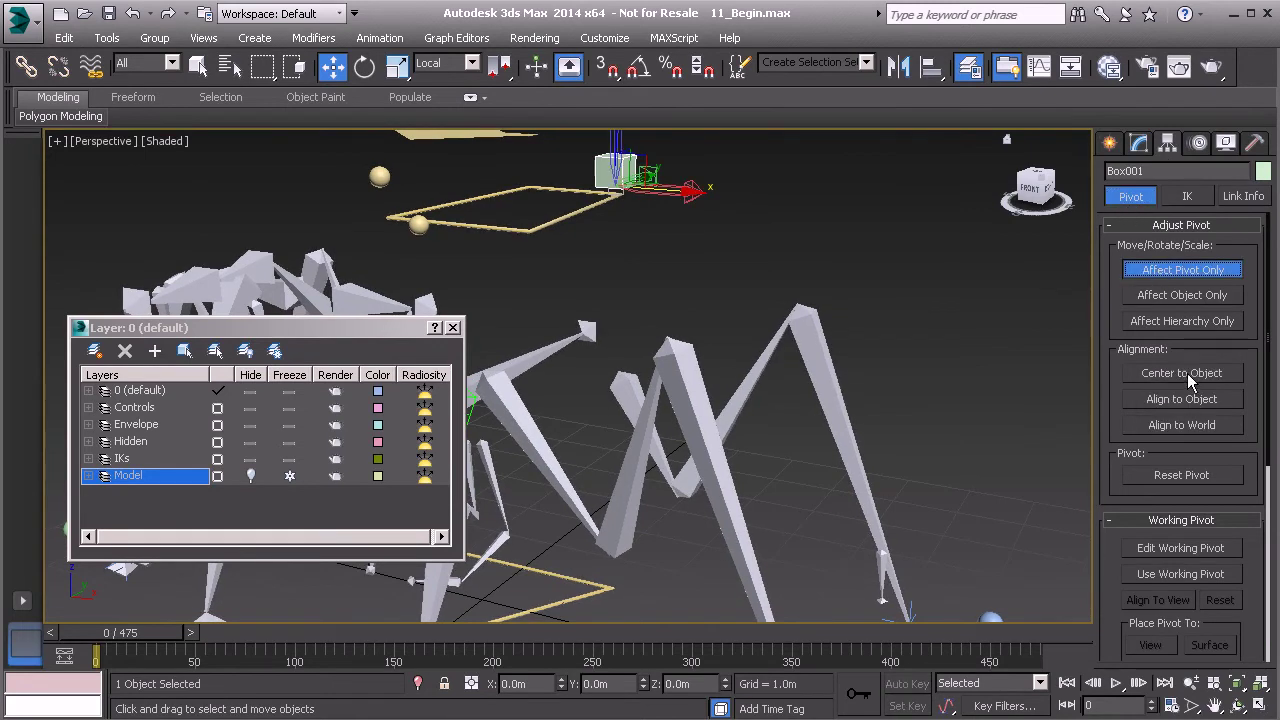
left_click(1186, 373)
left_click(1184, 270)
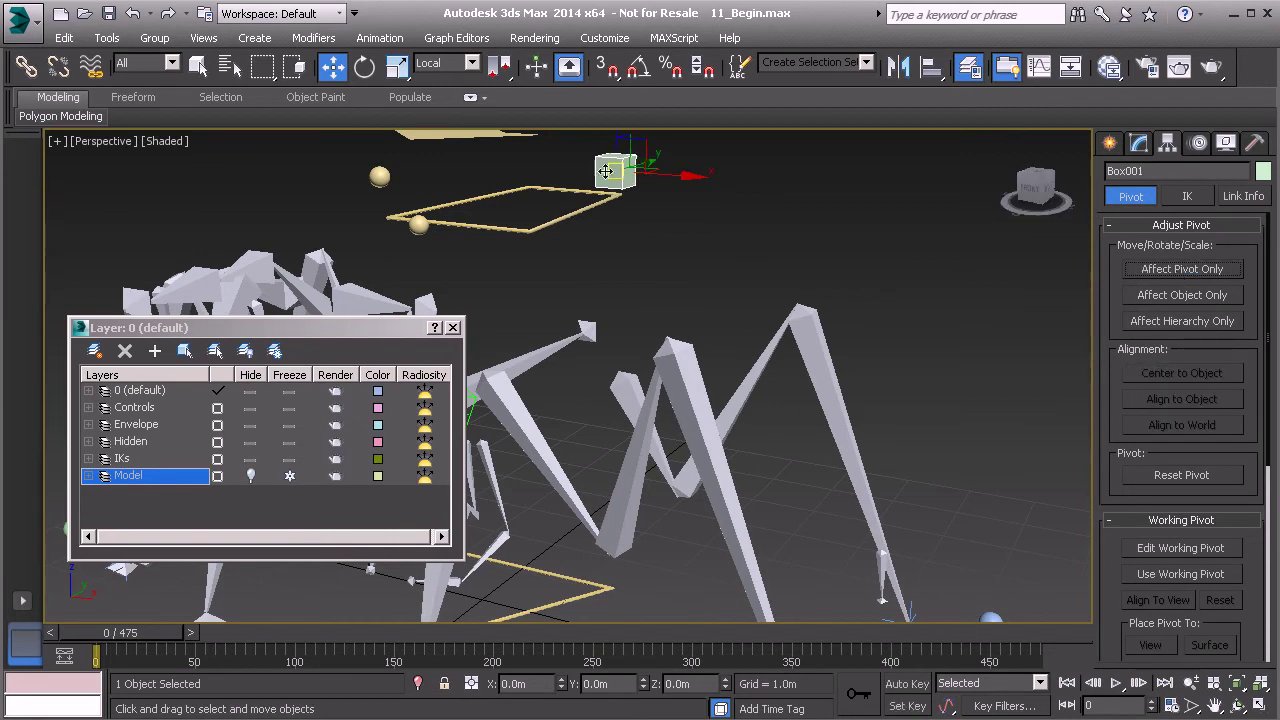
Convert the box above the left petiole leg to an Editable Poly
mouse_move(700, 235)
middle_mouse_down("alt")
mouse_move(572, 220)
mouse_move(708, 225)
middle_mouse_up("alt")
right_click(707, 215)
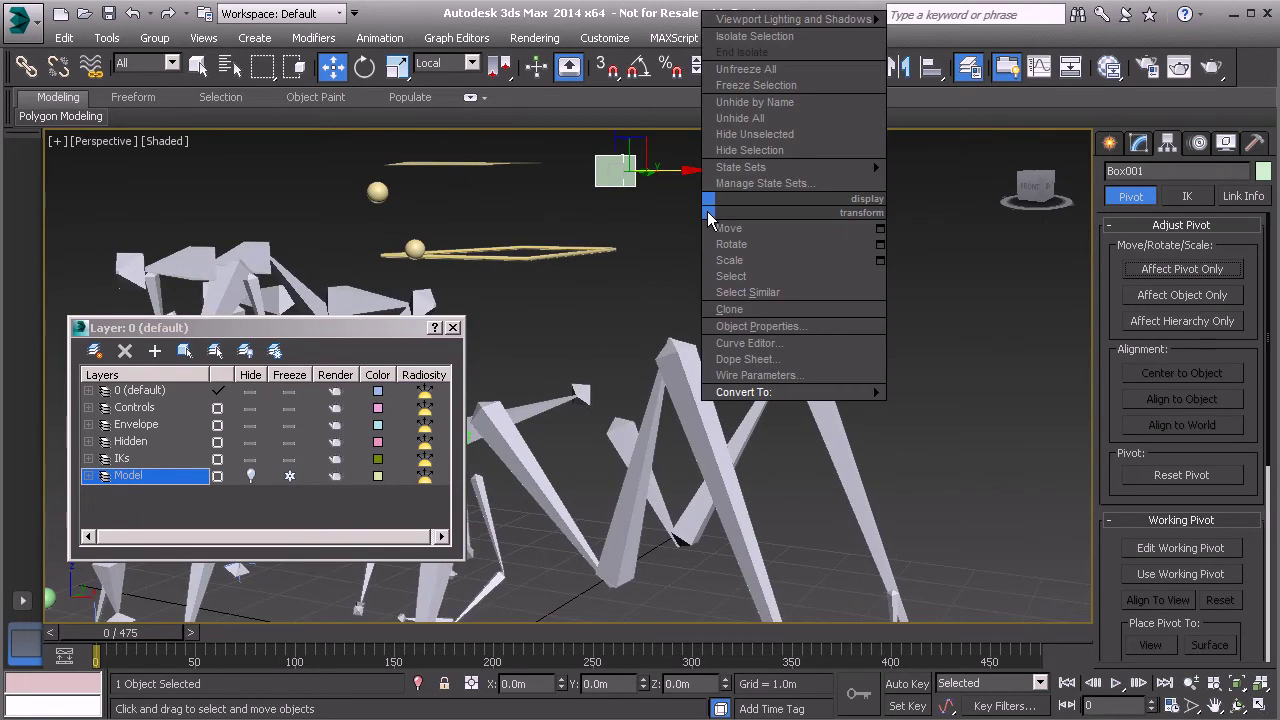
mouse_move(813, 390)
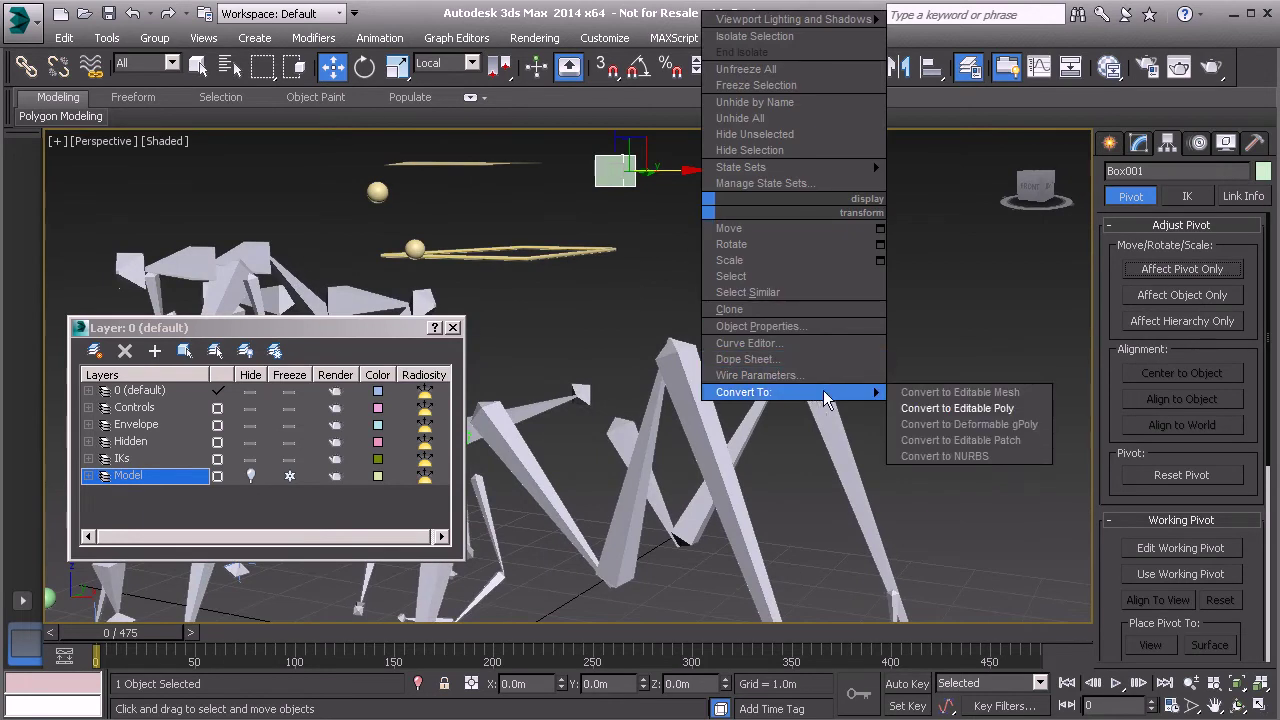
left_click(948, 407)
middle_click_drag(787, 311, 696, 241, "alt")
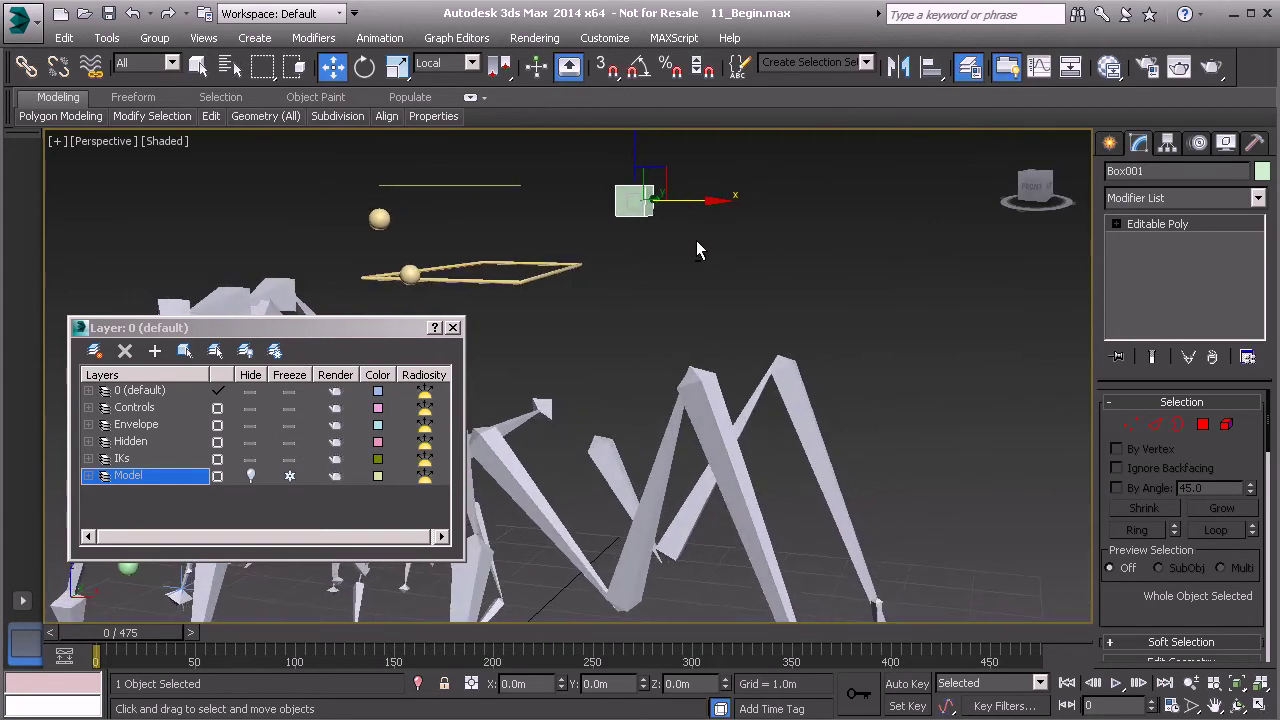
Add the box above the left petiole leg to the Controls layer and freeze its transform
left_click(140, 409)
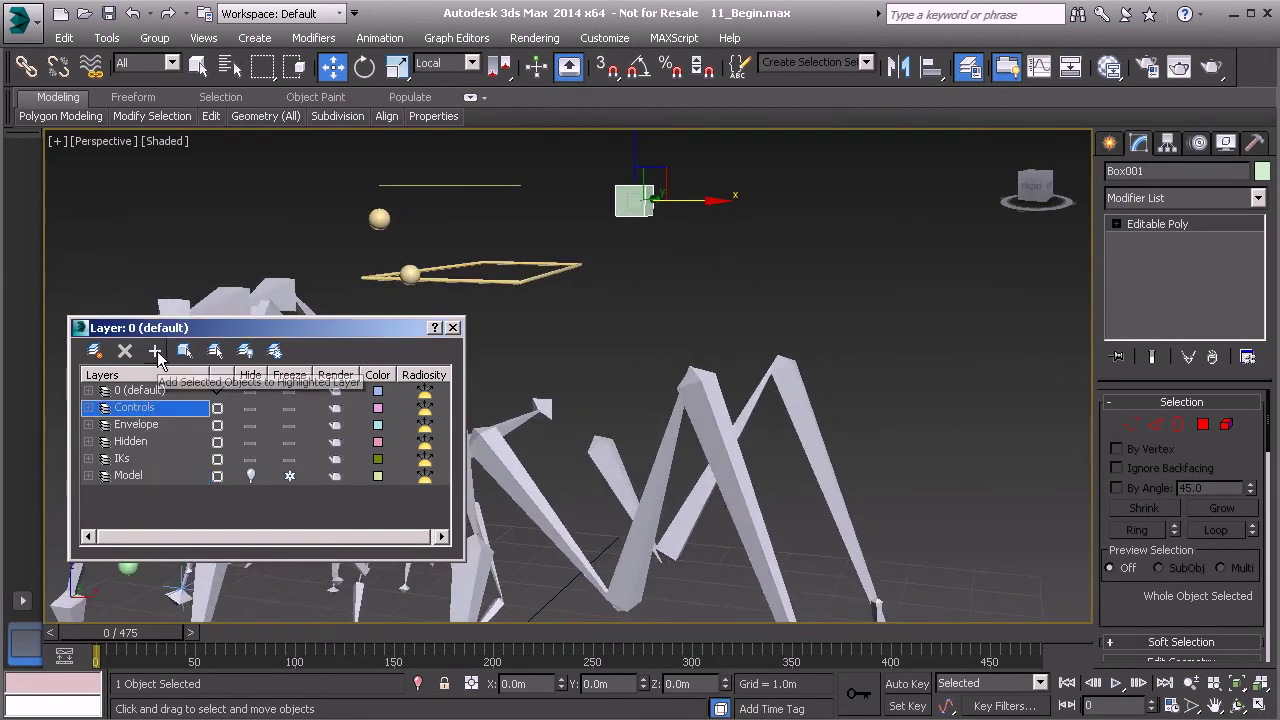
middle_click_drag(712, 394, 698, 372, "alt")
right_click(677, 285)
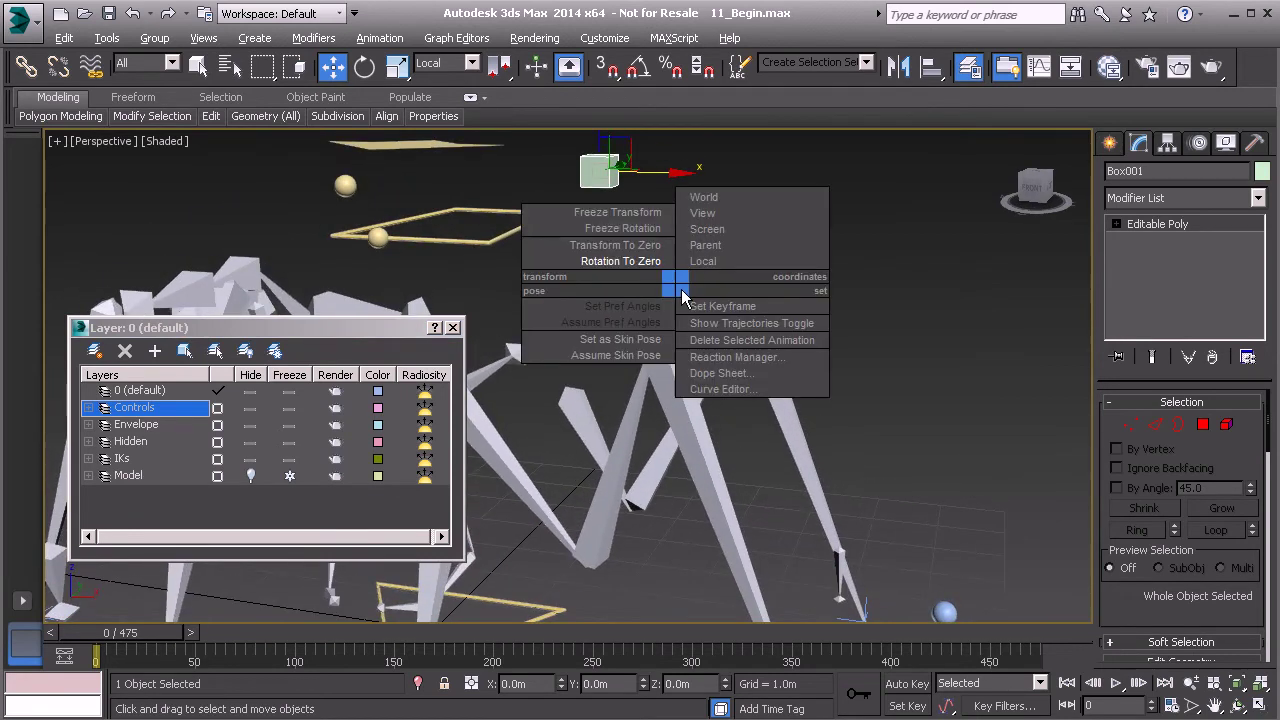
left_click(618, 213)
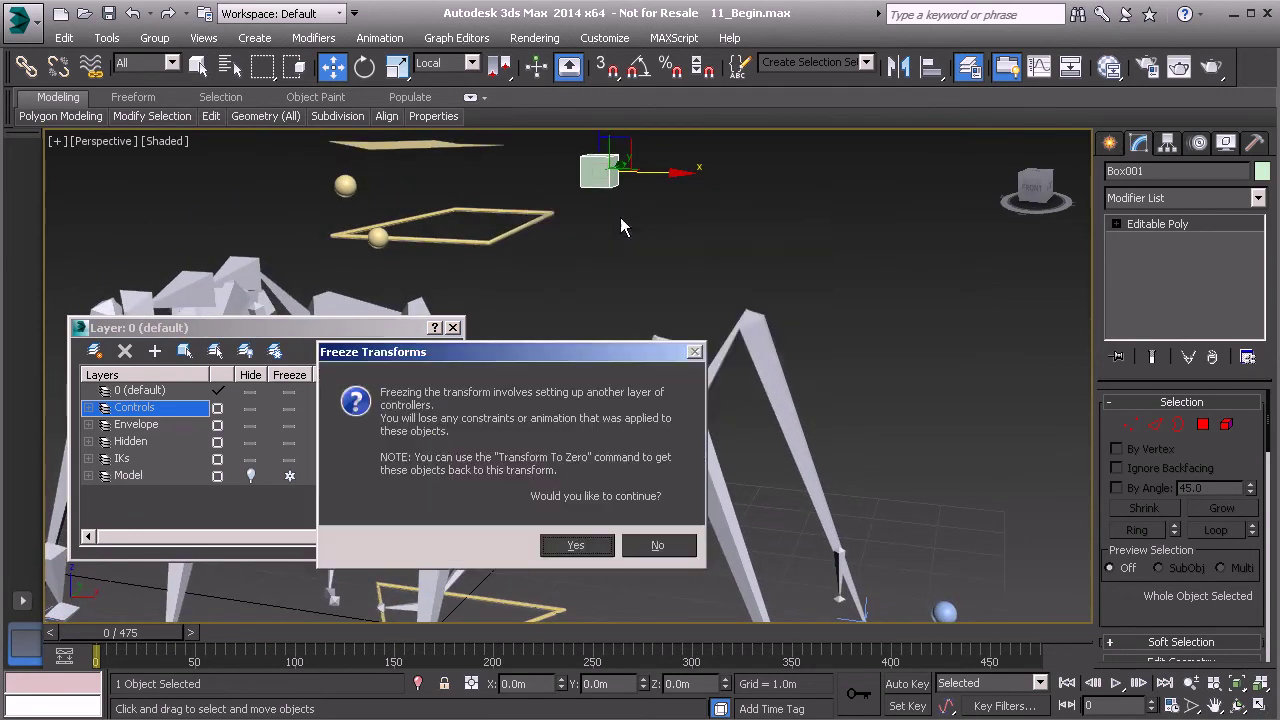
left_click(582, 544)
Align the box to the left petiole tarsus bone, pivot point to pivot point, on all position and orientation axes
middle_click_drag(726, 443, 701, 418, "alt")
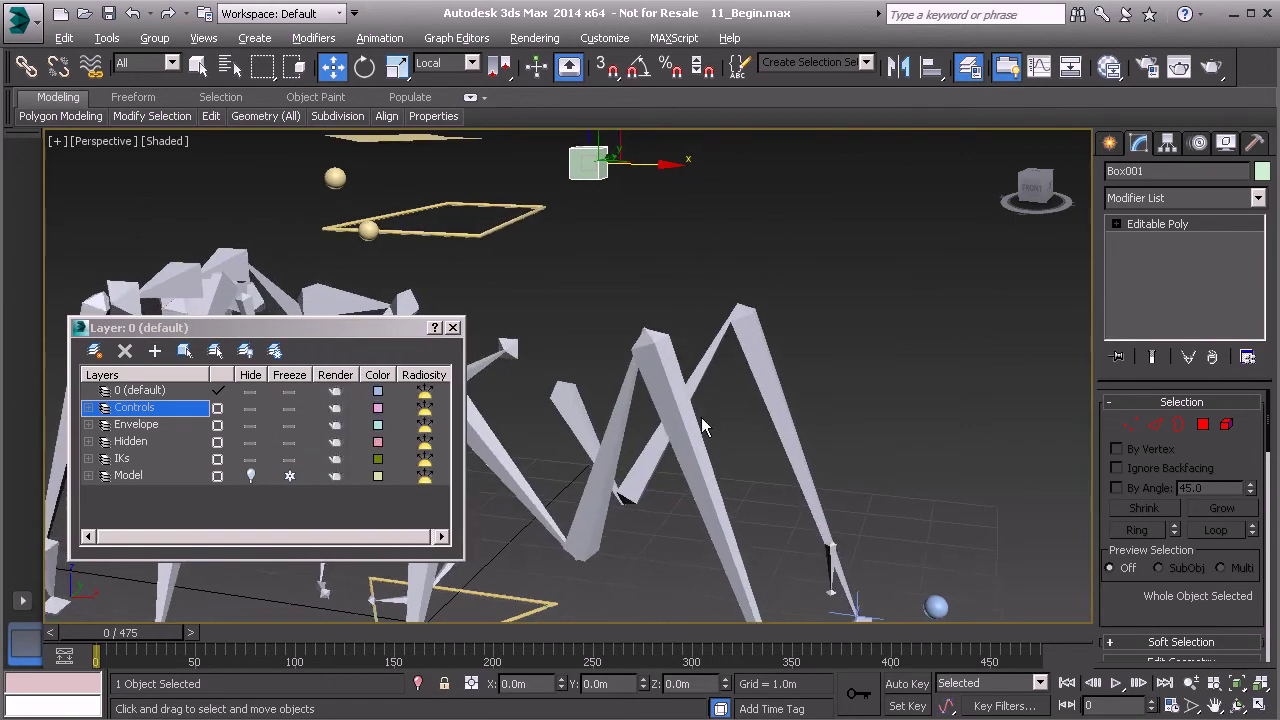
key("alt+a")
left_click(667, 370)
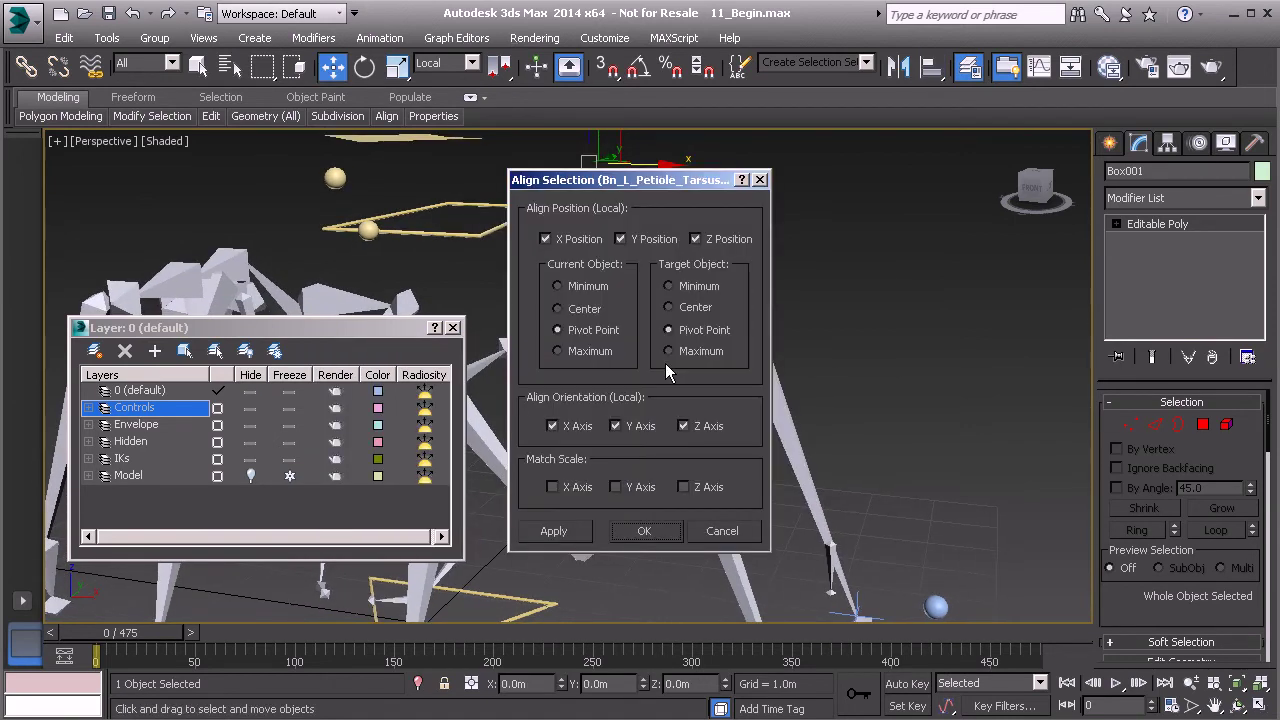
left_click(645, 530)
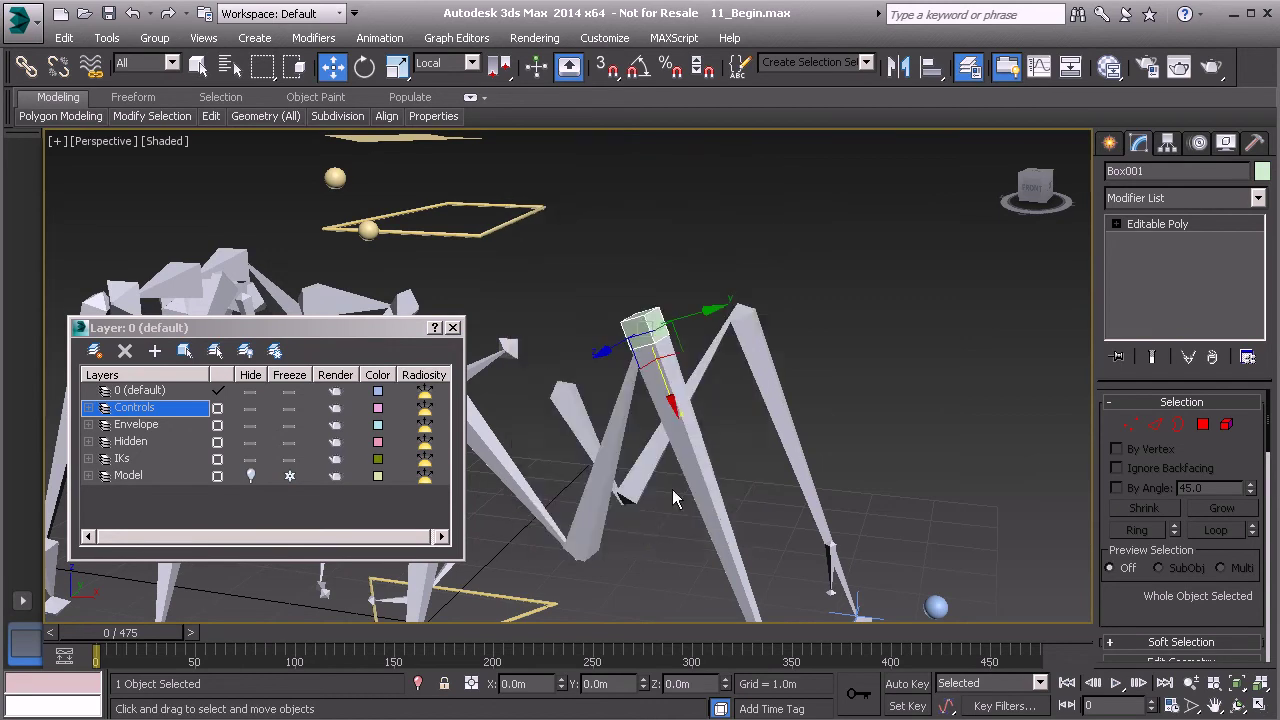
Move the box along its local X axis until it clears the leg's claw tip, showing the Model layer temporarily for reference
left_click(675, 407)
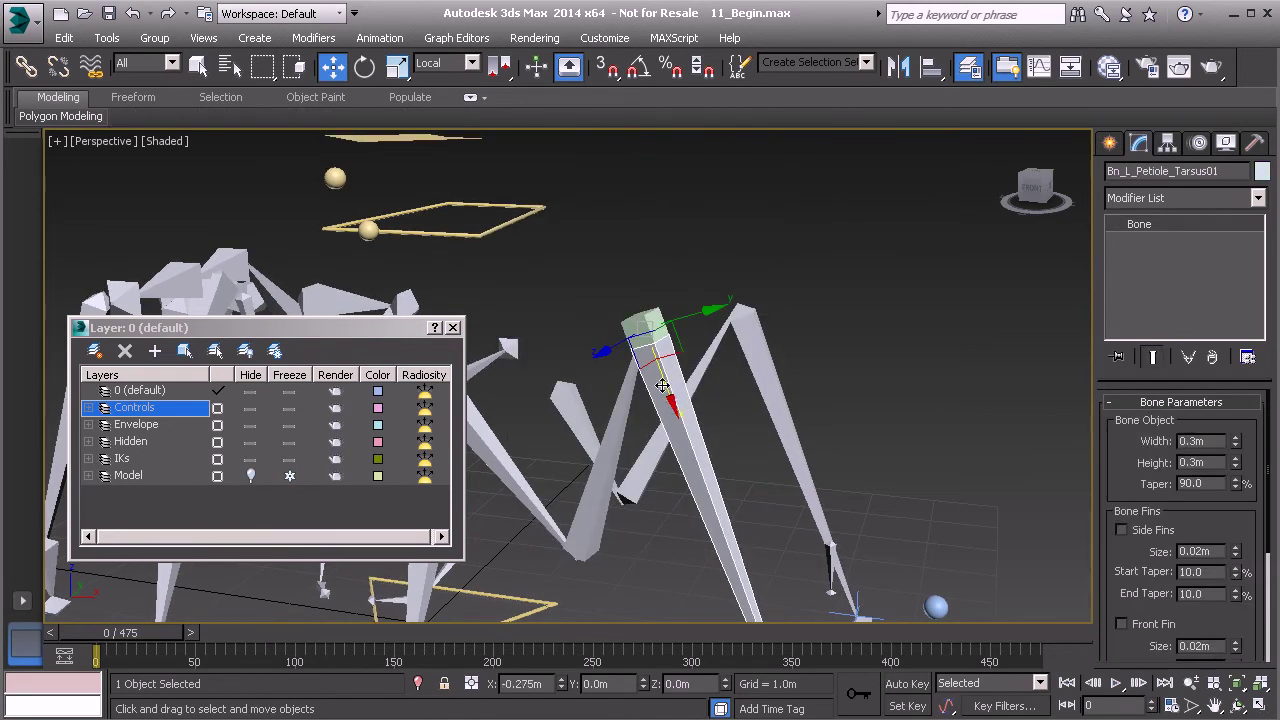
left_click(663, 386)
left_click_drag(663, 386, 608, 281)
left_click(250, 475)
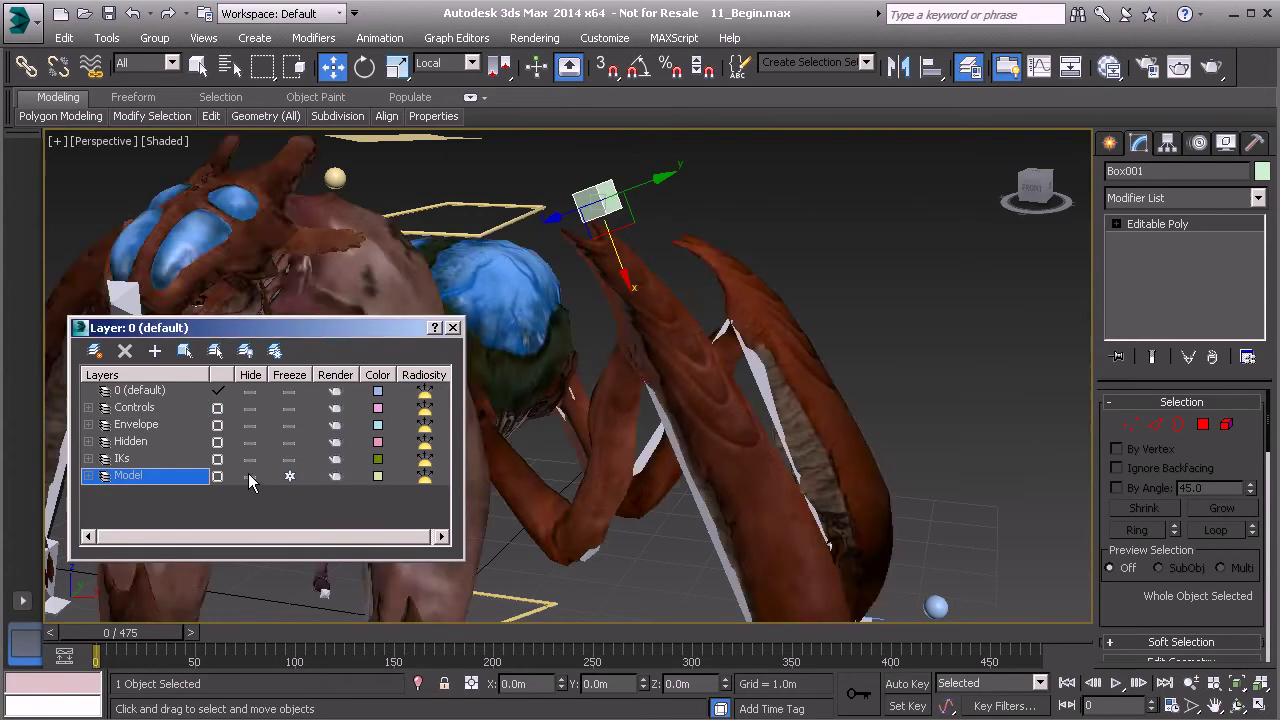
scroll(751, 457, "up", 5)
left_click_drag(751, 457, 712, 366)
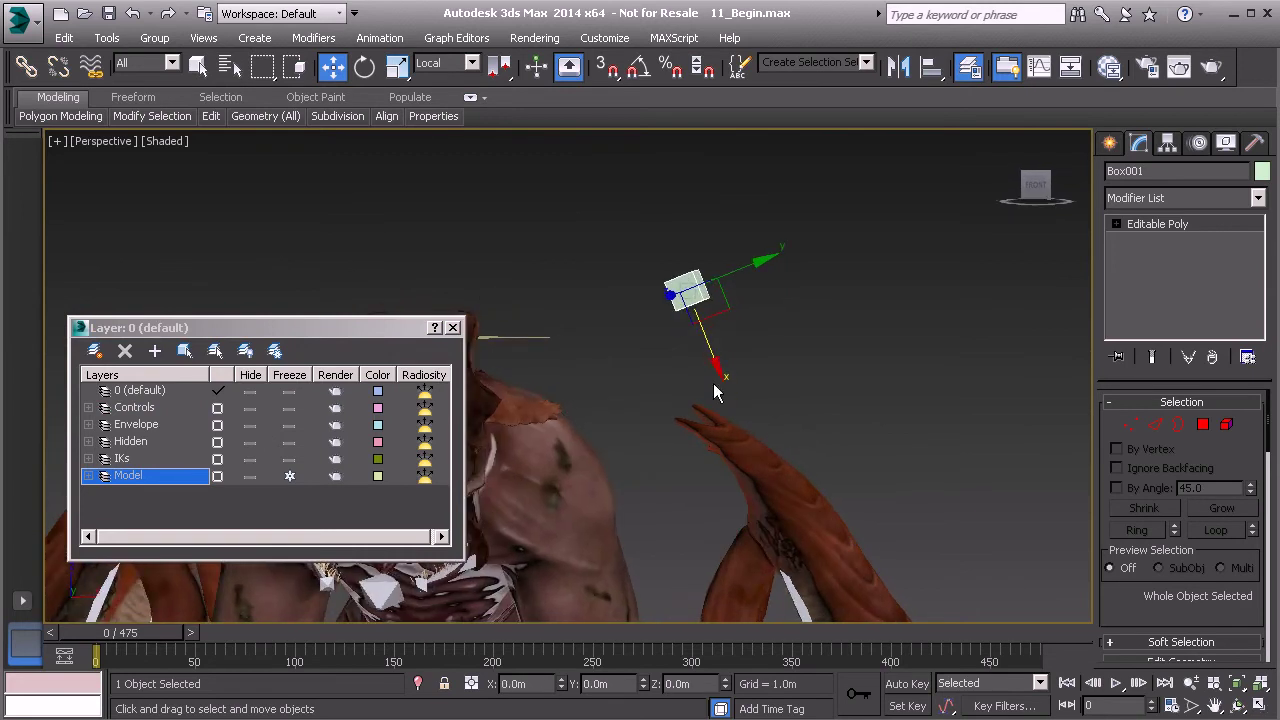
left_click(250, 476)
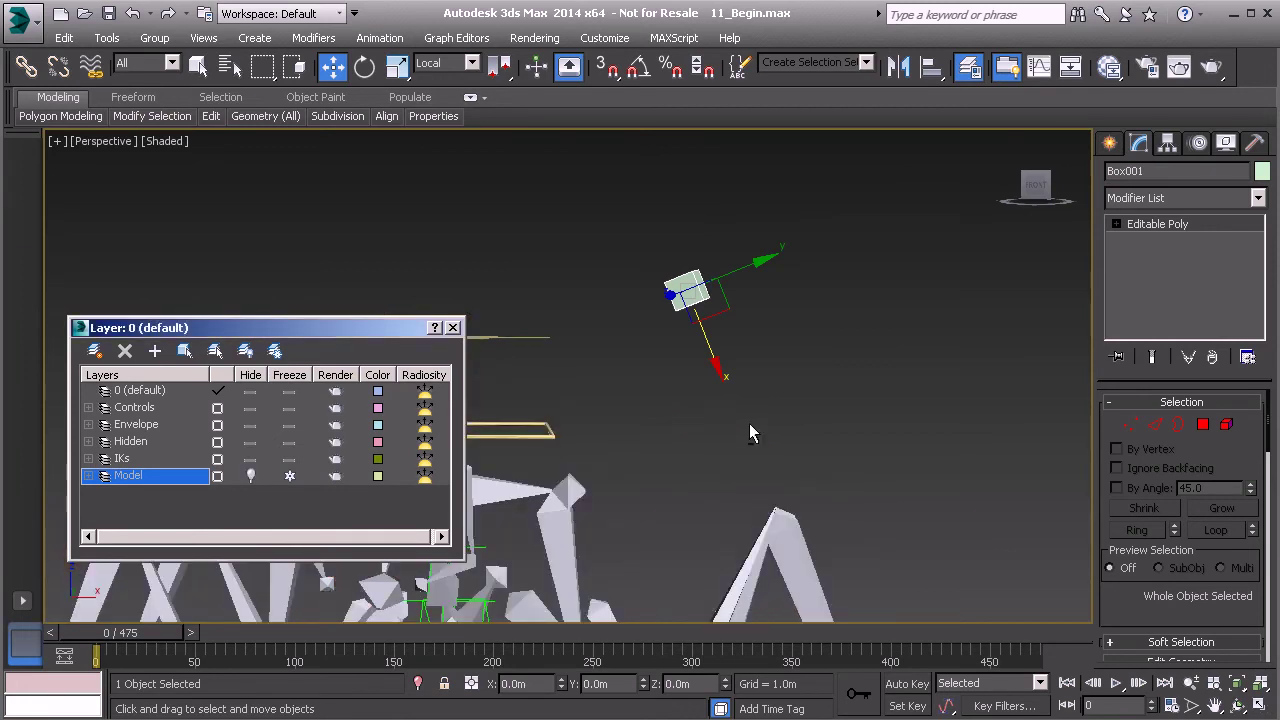
Return the raised box to its frozen orientation with Rotation To Zero
middle_click_drag(658, 461, 762, 341, "alt")
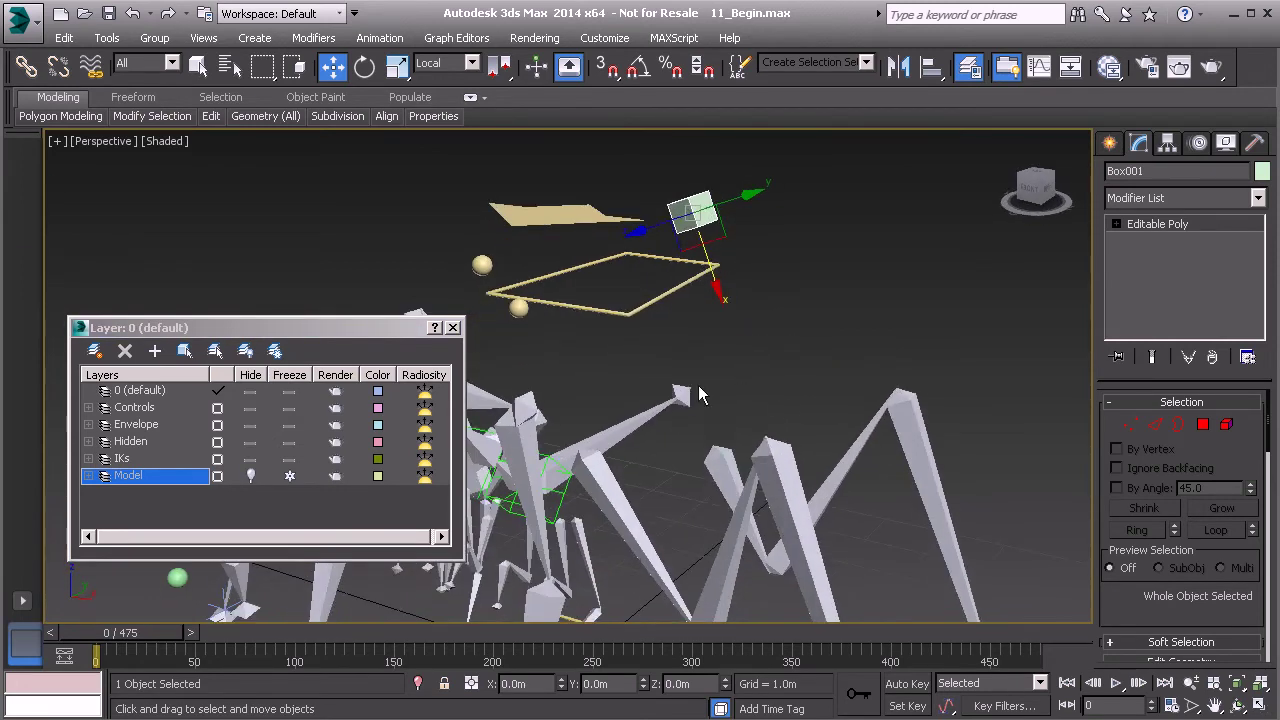
right_click(784, 274, "alt")
left_click(722, 246)
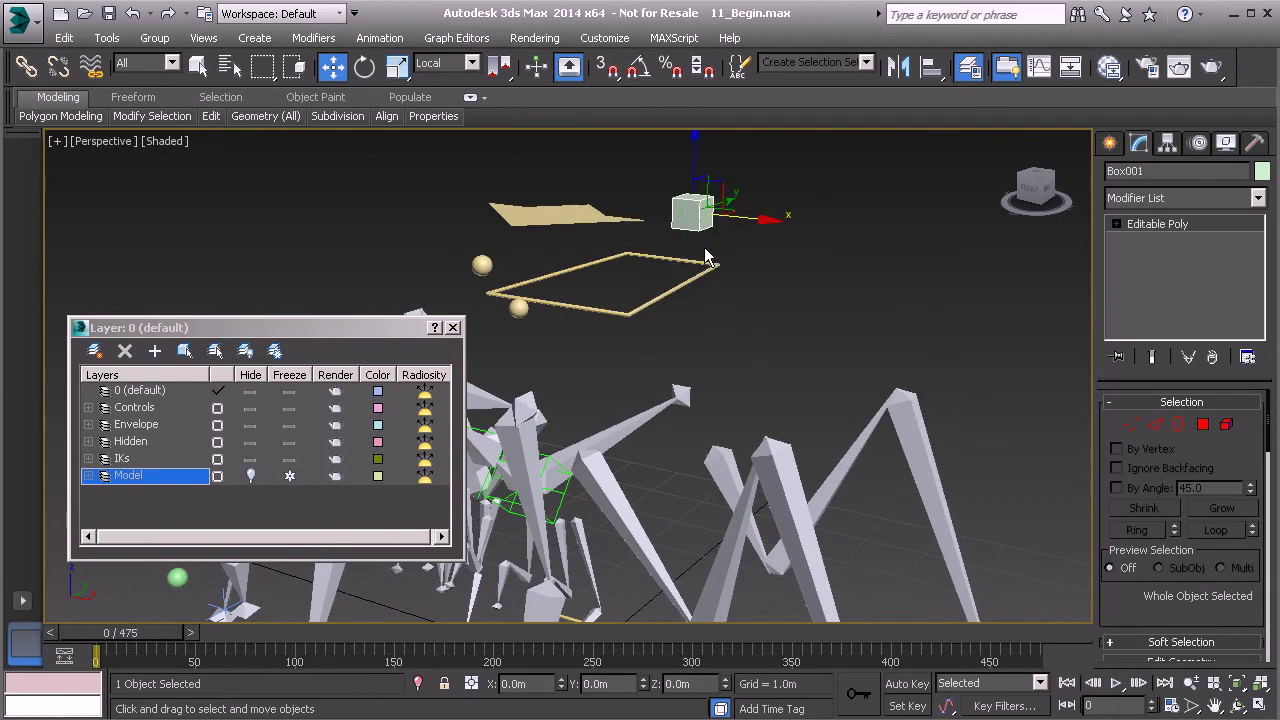
Assign the box as the IK solver plane's pick target for HIIK_L_Petiole_Leg01
middle_click_drag(699, 364, 779, 493, "alt")
left_click(797, 511)
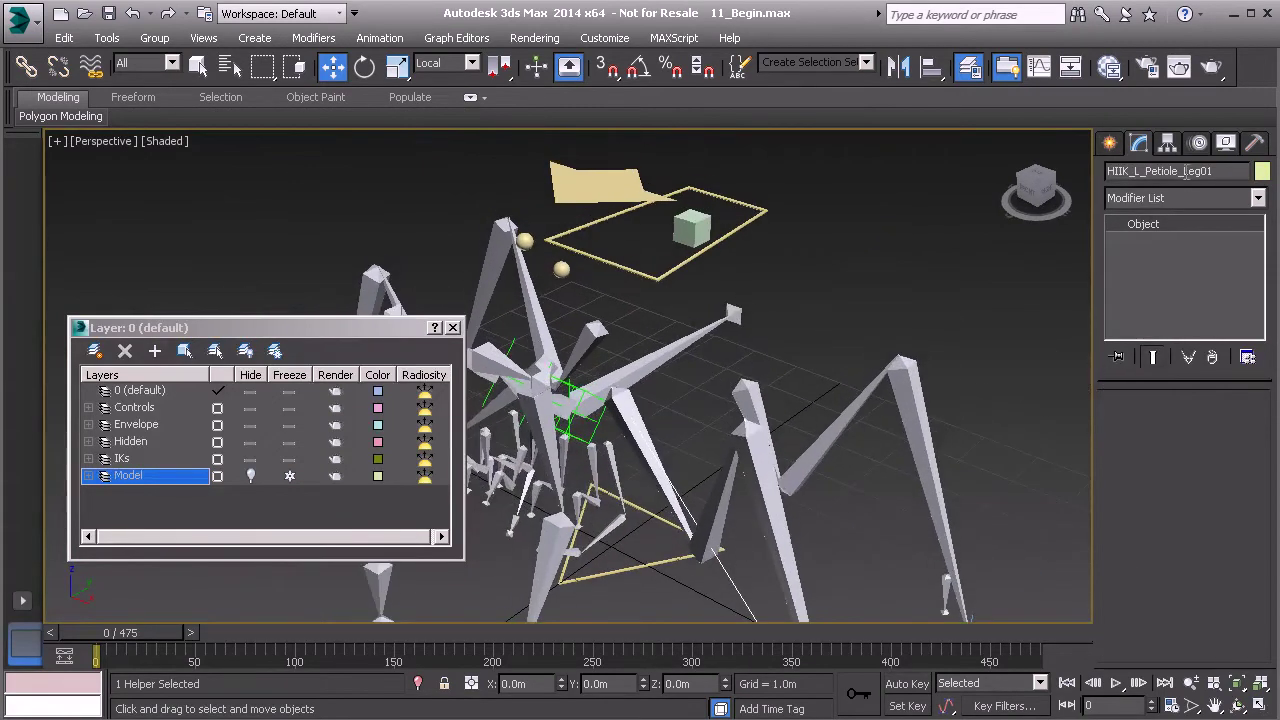
left_click(1199, 143)
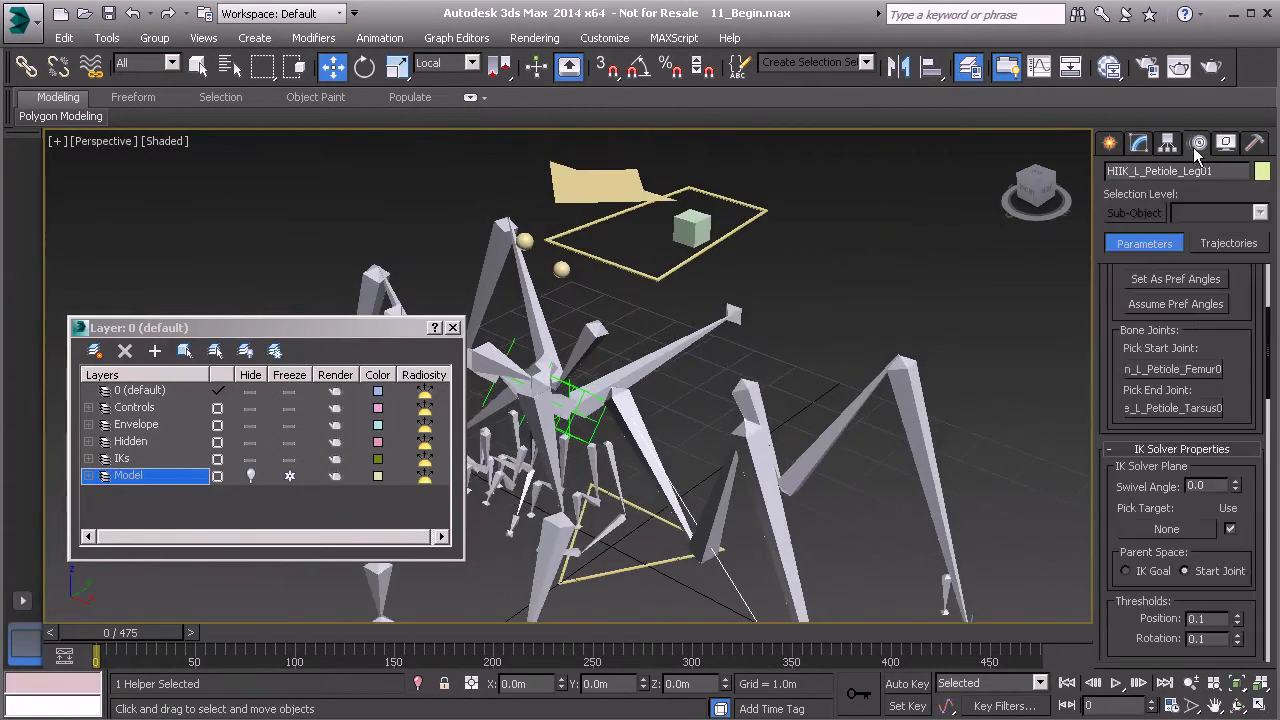
left_click(1166, 530)
left_click(692, 226)
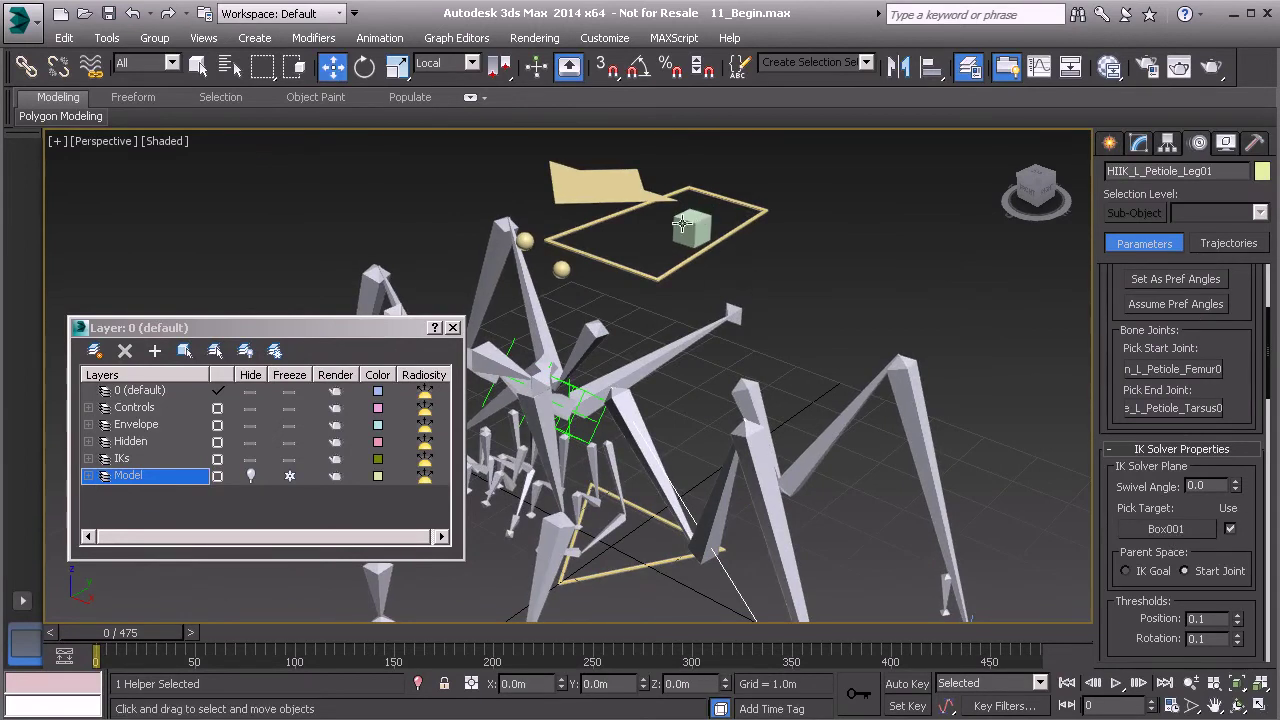
right_click(808, 298)
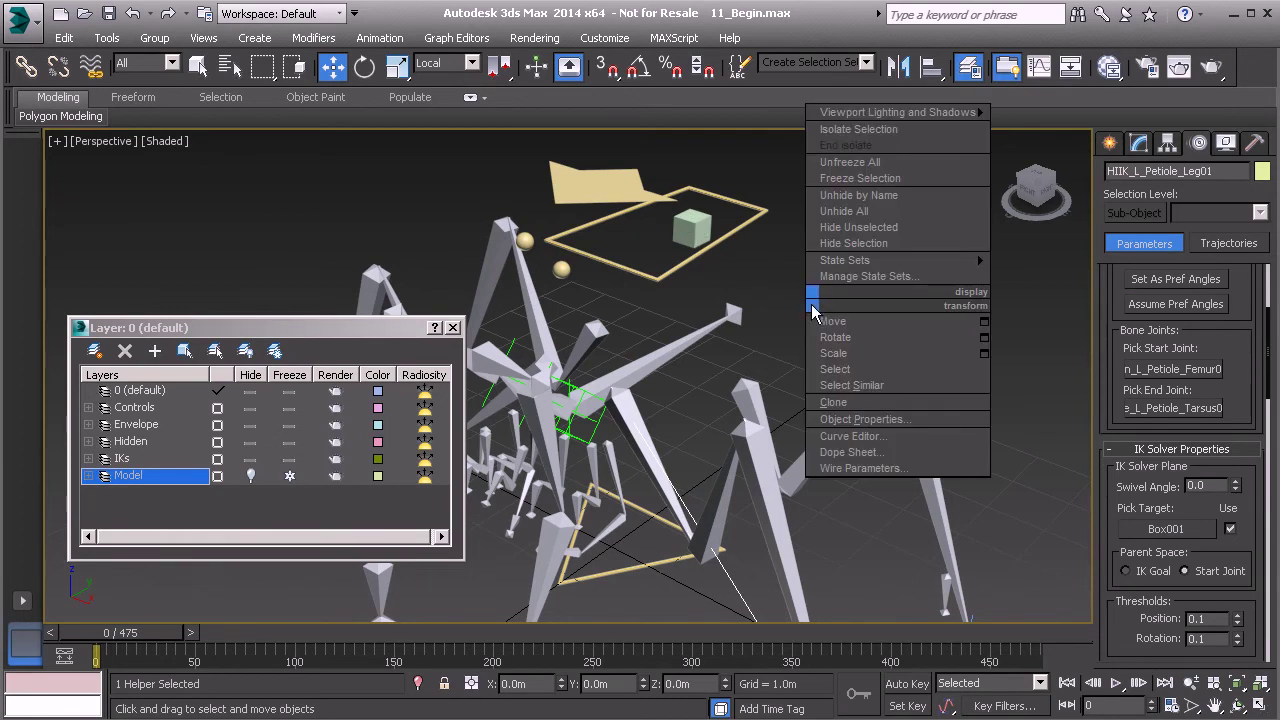
left_click(760, 342)
middle_click_drag(784, 345, 784, 317, "alt")
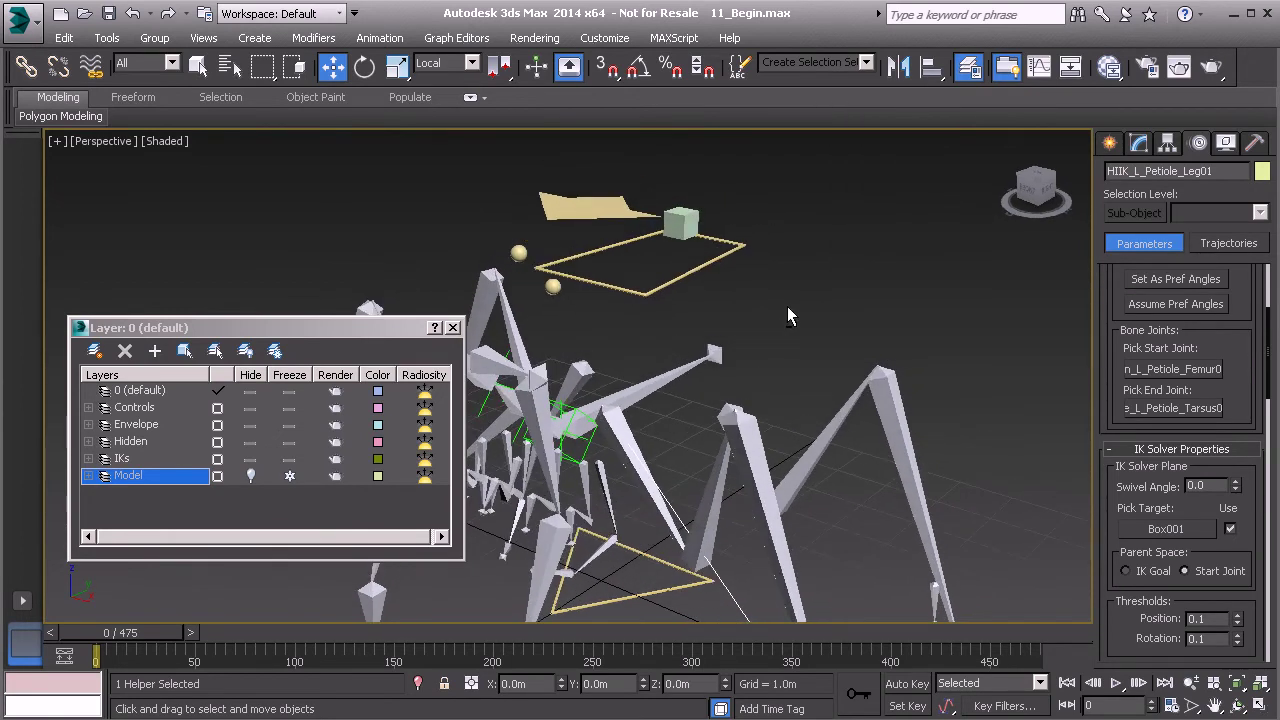
Change the petiole target box's object color to light blue
left_click(684, 222)
middle_click_drag(706, 263, 788, 241, "alt")
left_click(1261, 172)
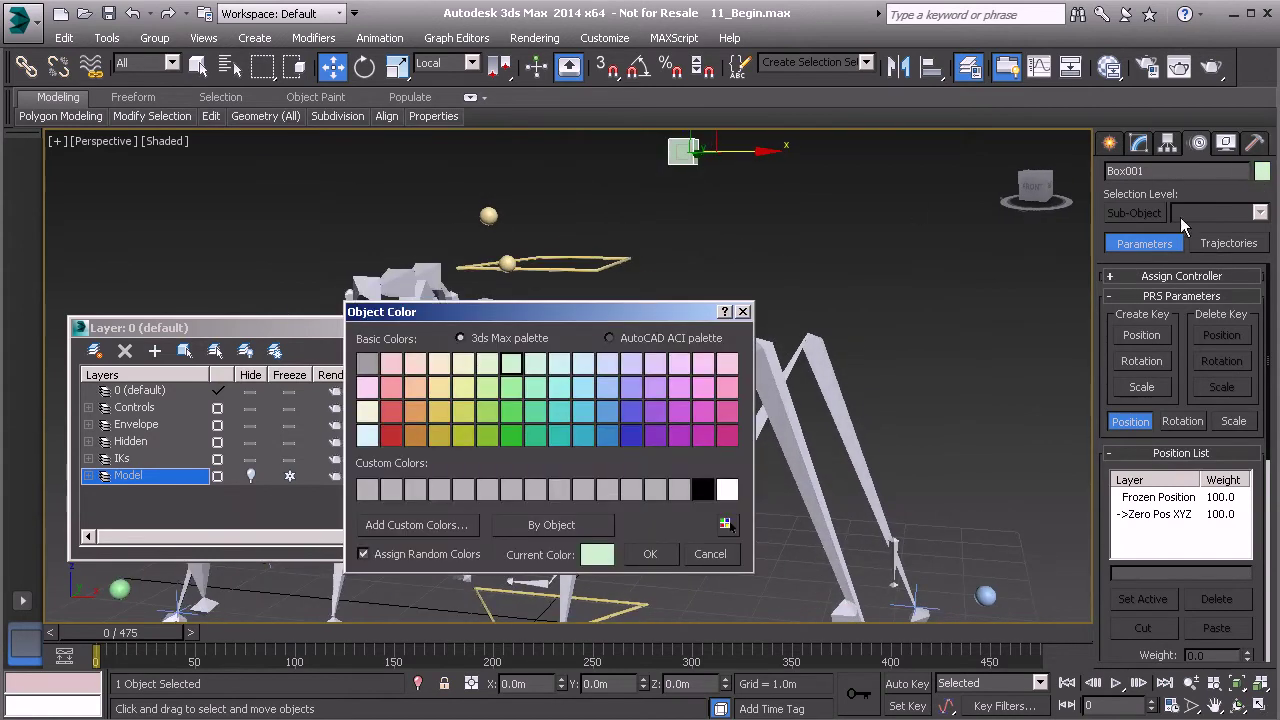
left_click(605, 388)
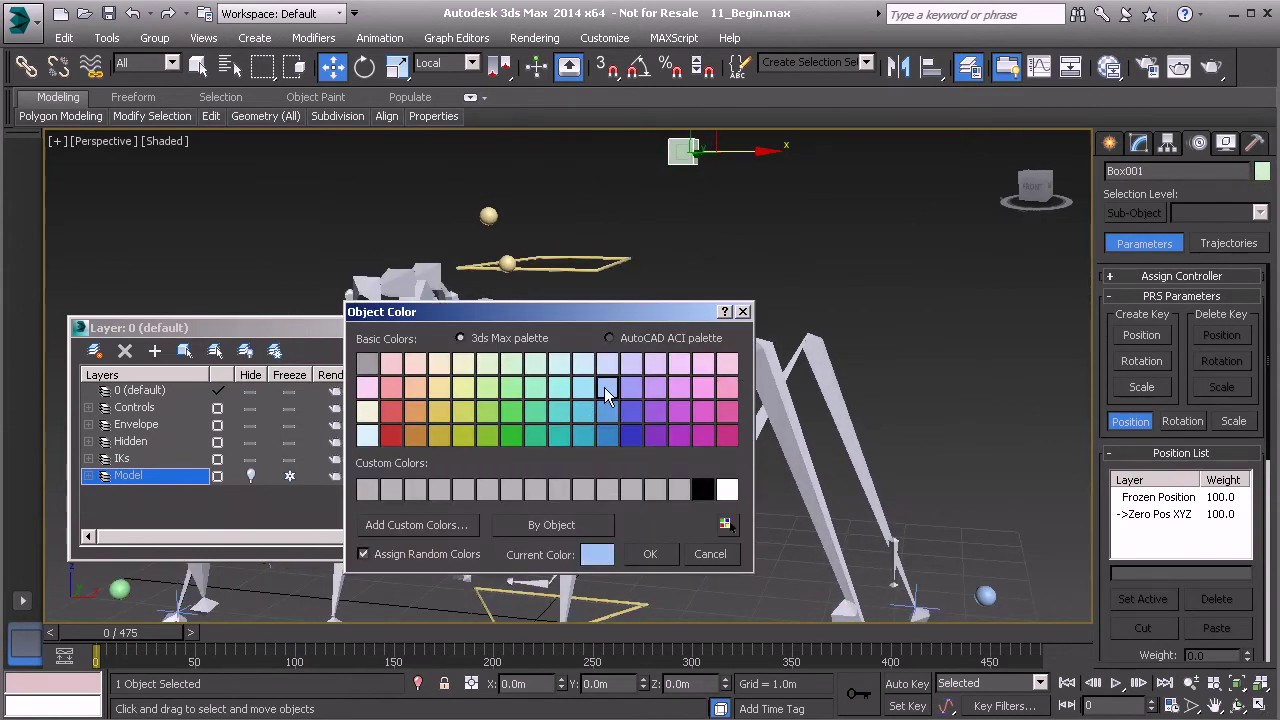
left_click(656, 553)
Rename the light blue box Anim_L_Petiole_Leg_Trgt01
middle_click_drag(660, 500, 768, 325, "alt")
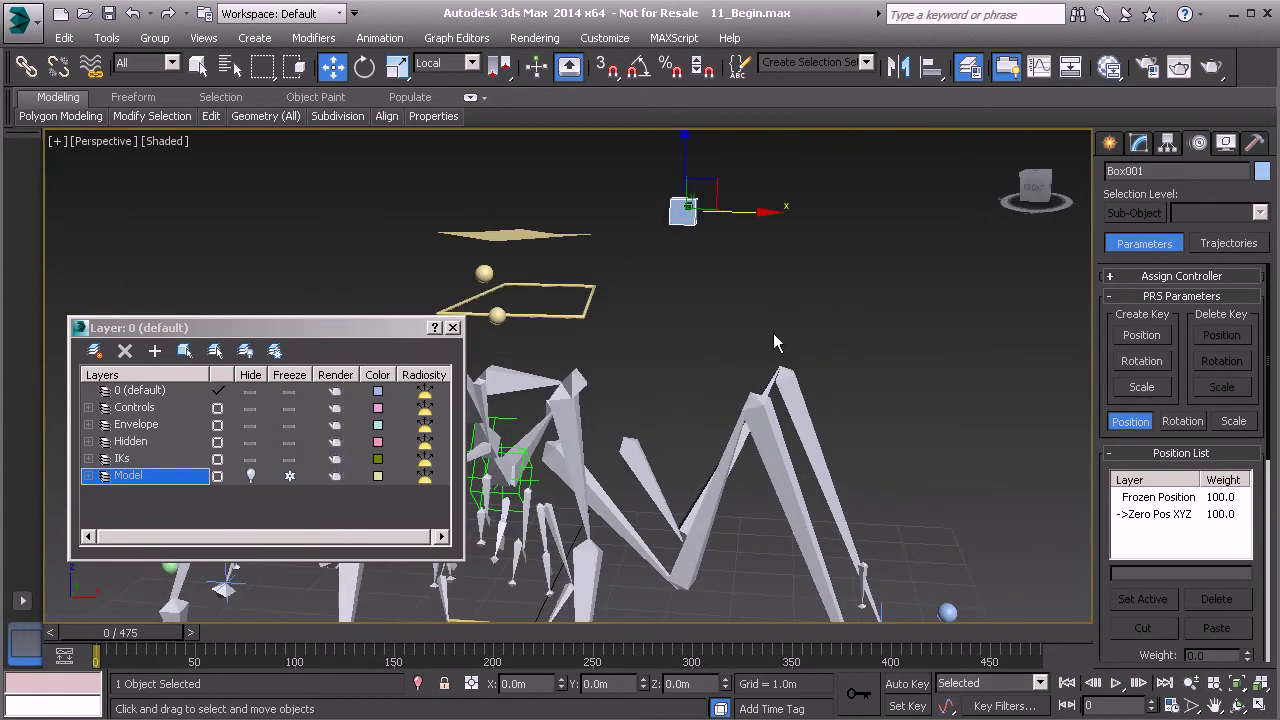
double_click(1154, 171)
type("Anim_L_")
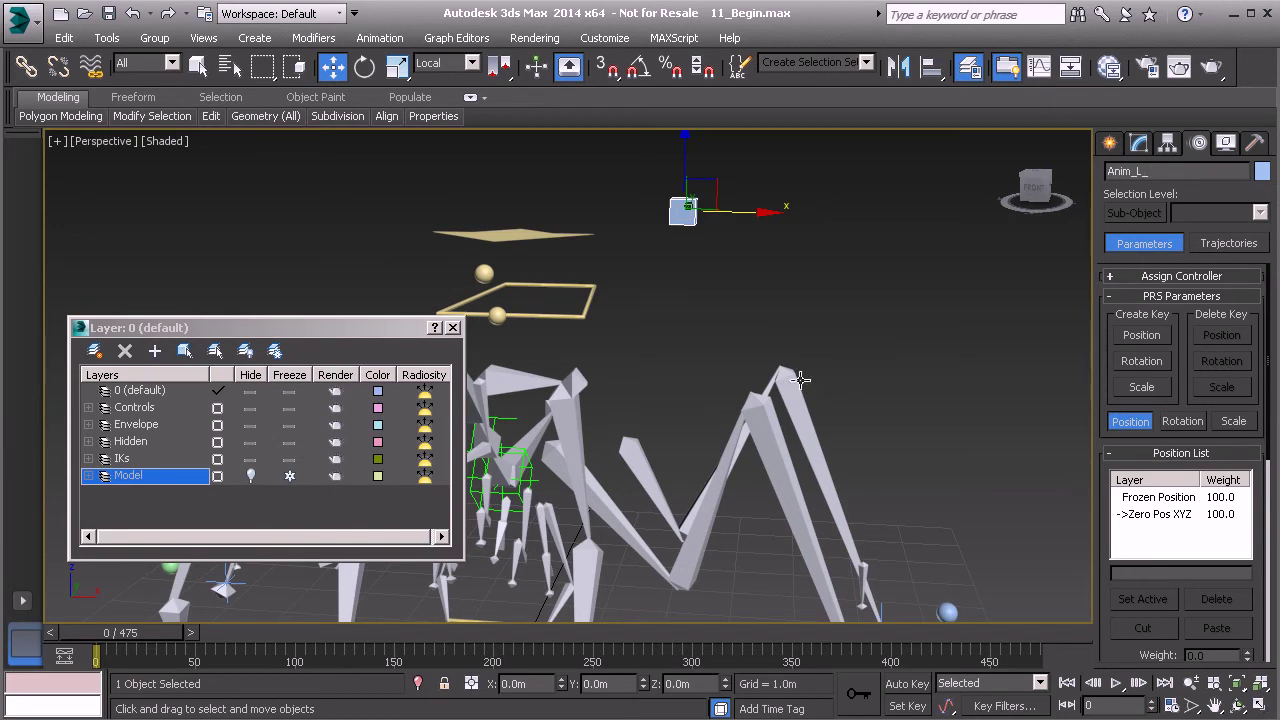
middle_click_drag(825, 390, 816, 347, "alt")
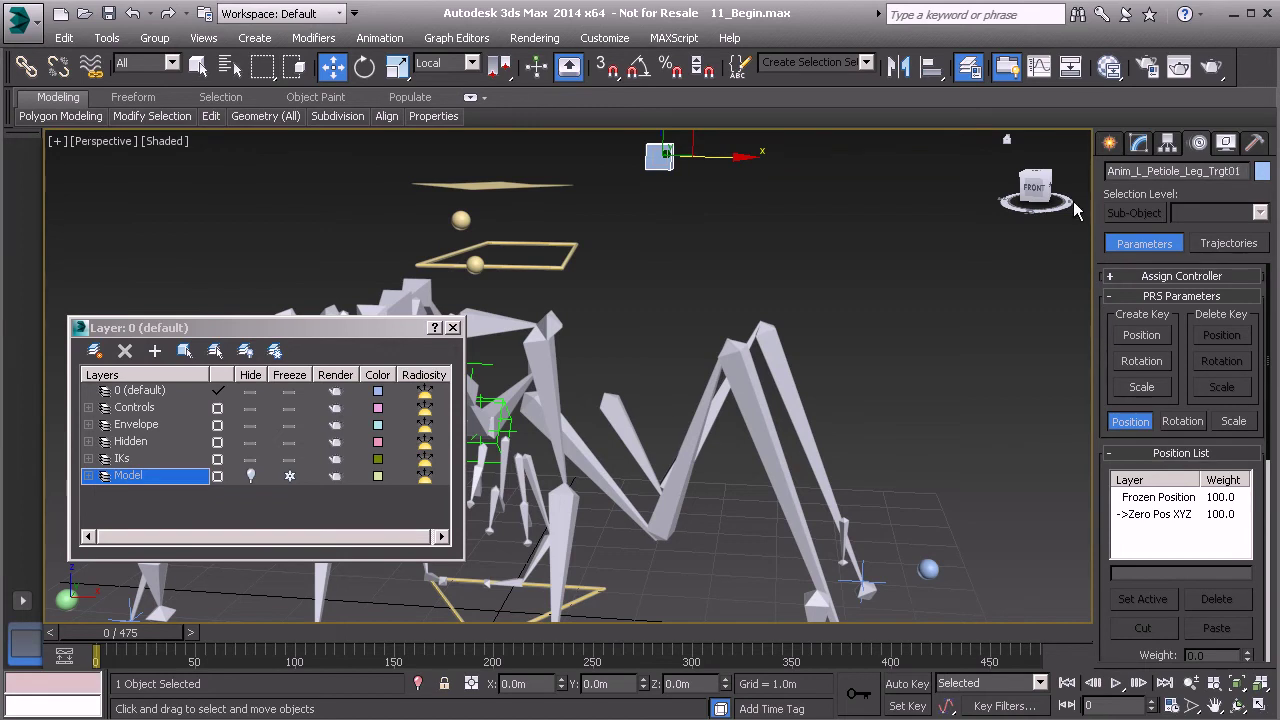
middle_click_drag(690, 290, 721, 263, "alt")
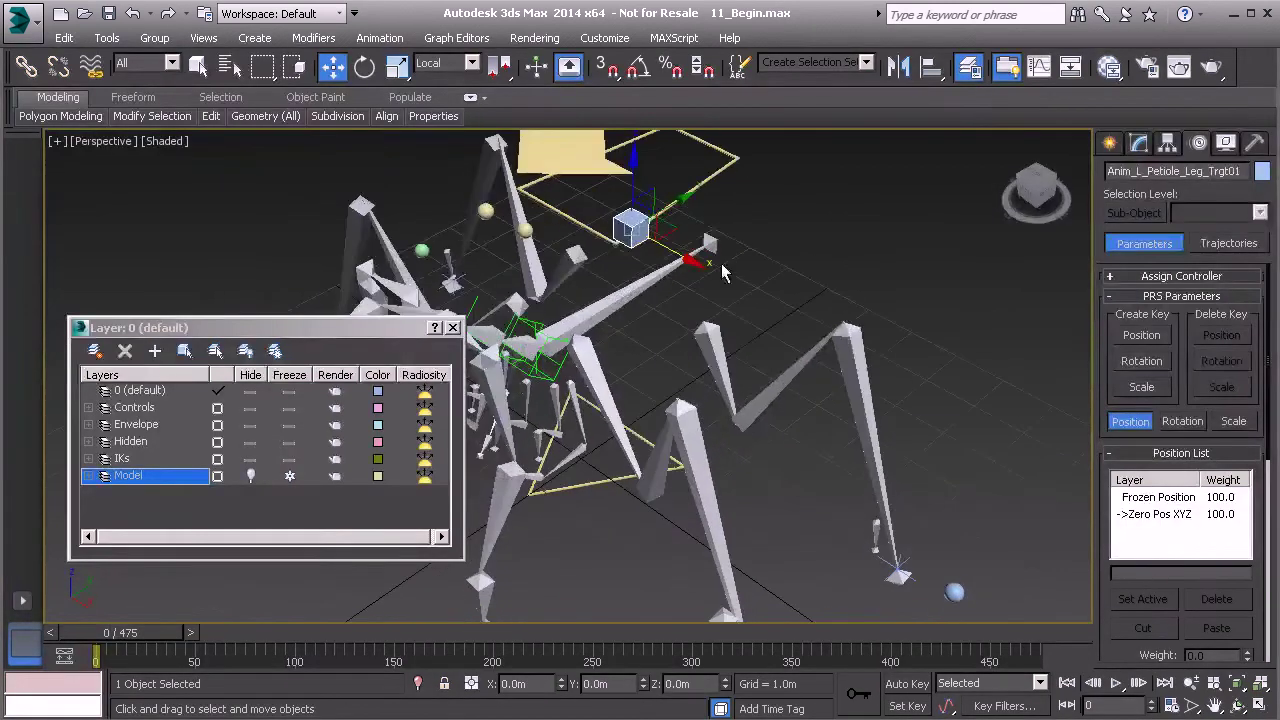
left_click(725, 166)
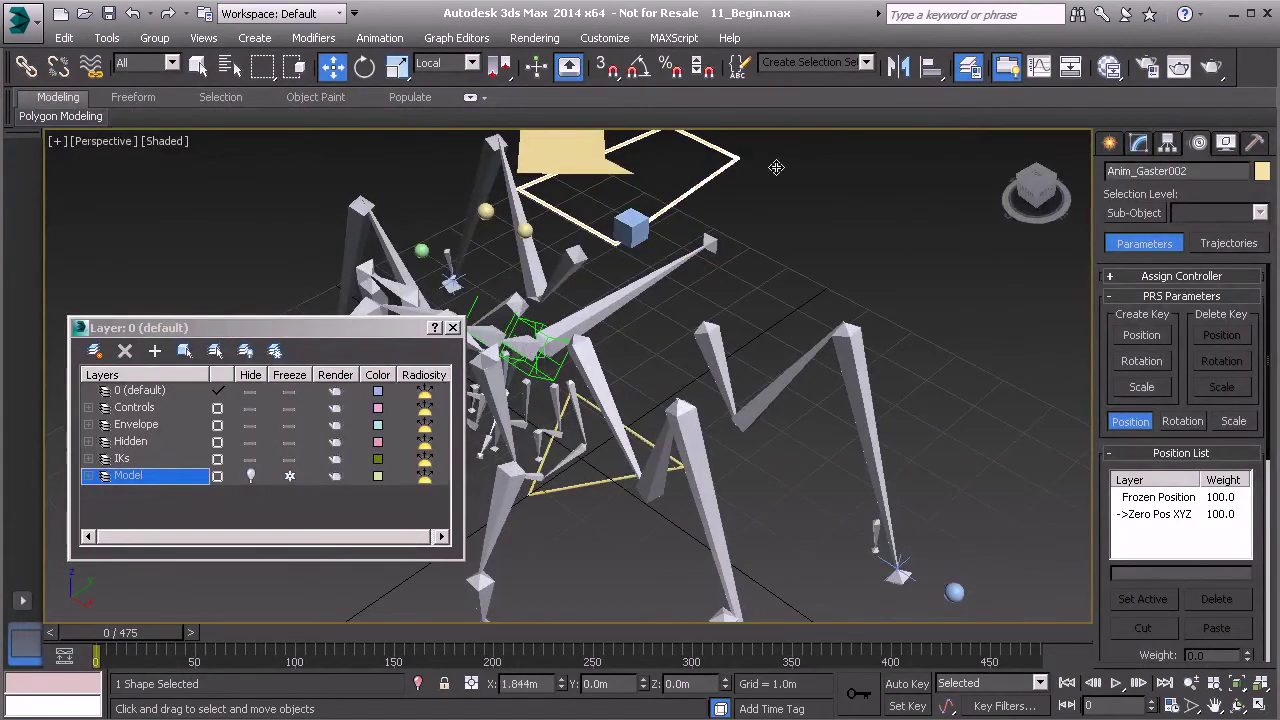
key("ctrl+v")
left_click(721, 453)
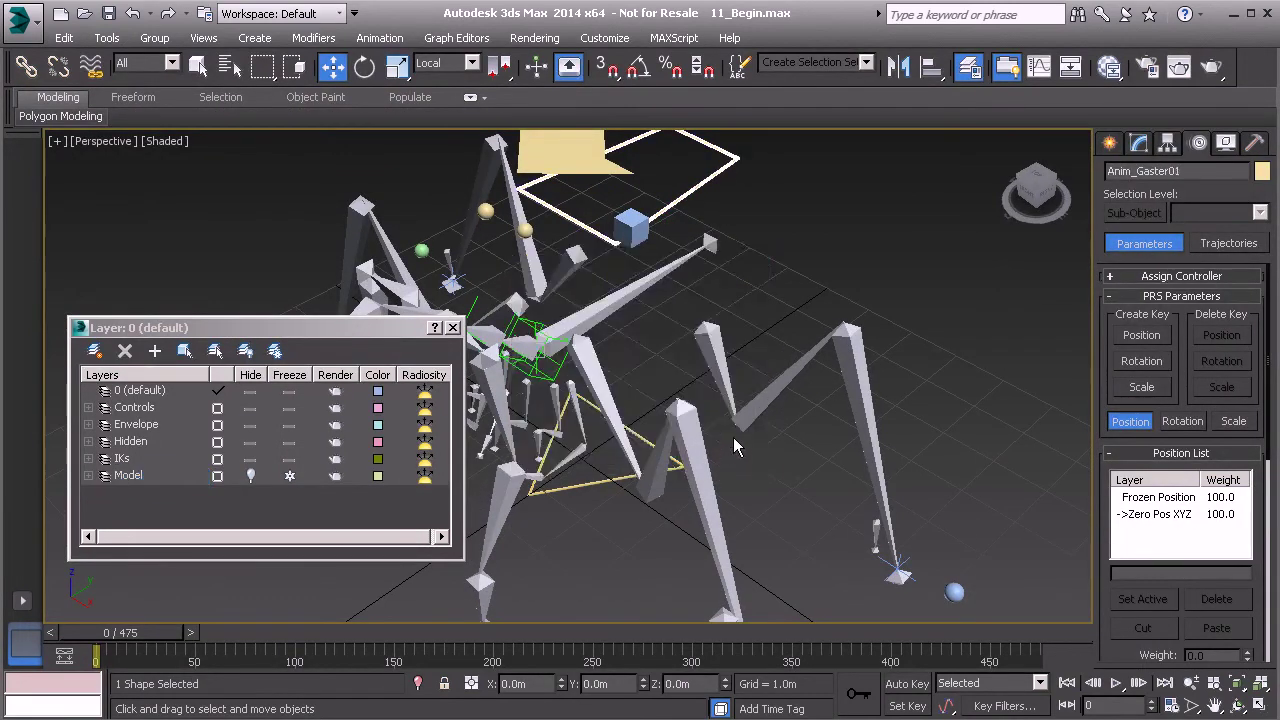
Clone the petiole target box as a single Copy beyond the original, toward the gaster leg, and name it Anim_L_Gaster_Leg_Trgt01
middle_click_drag(720, 334, 696, 316, "alt")
left_click(630, 292)
left_click_drag(678, 257, 815, 212, "shift")
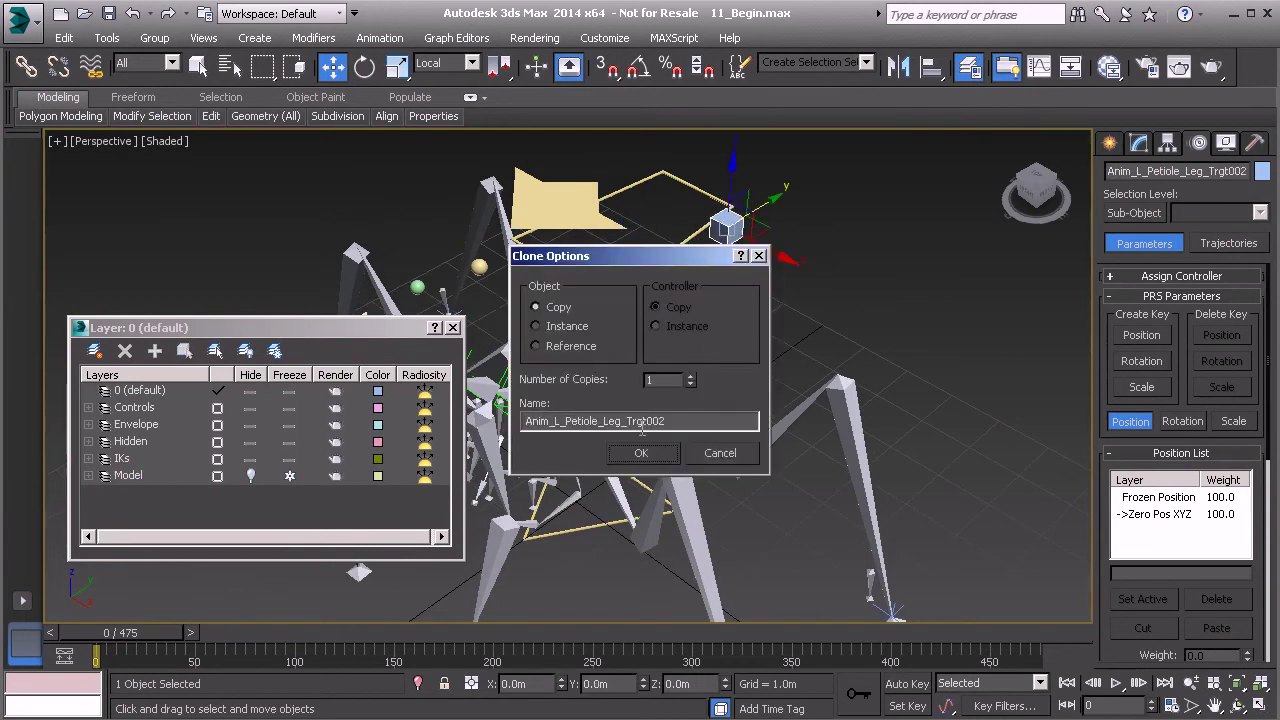
left_click_drag(567, 421, 606, 421)
type("Gas")
key("BackSpace")
type("ster")
left_click(682, 421)
key("BackSpace")
key("BackSpace")
type("1")
left_click(641, 453)
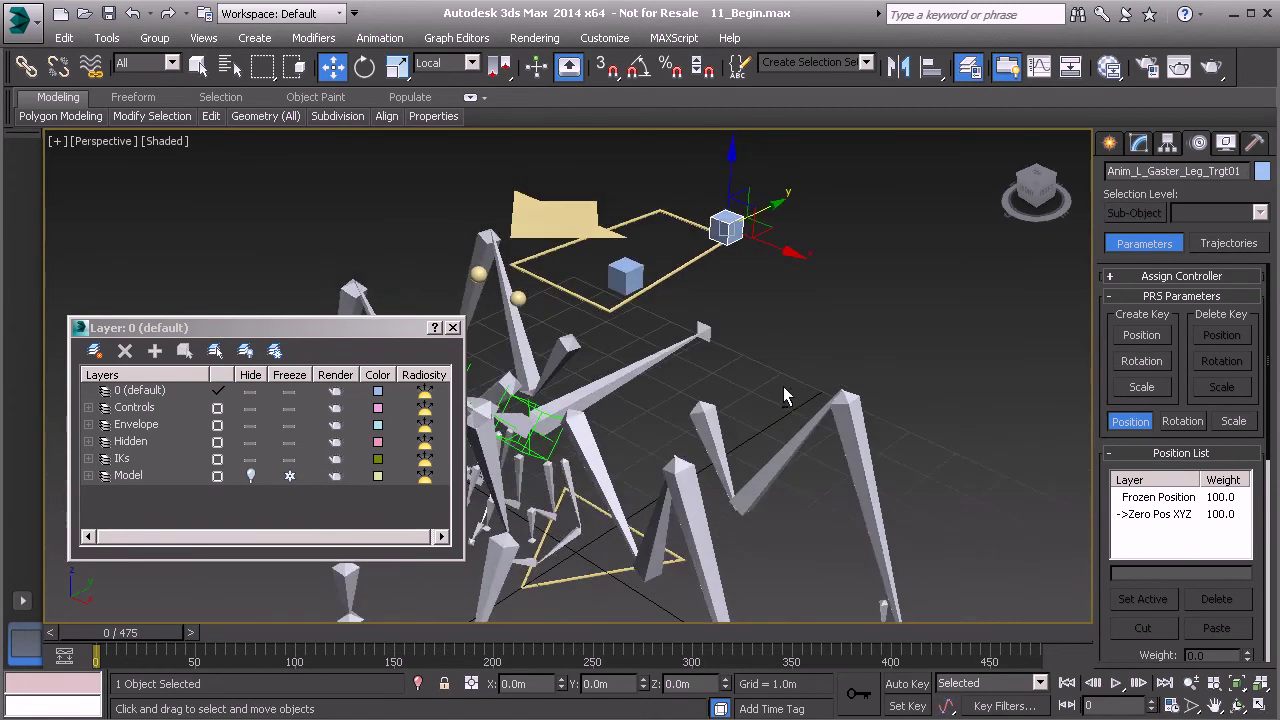
middle_click_drag(700, 370, 677, 281)
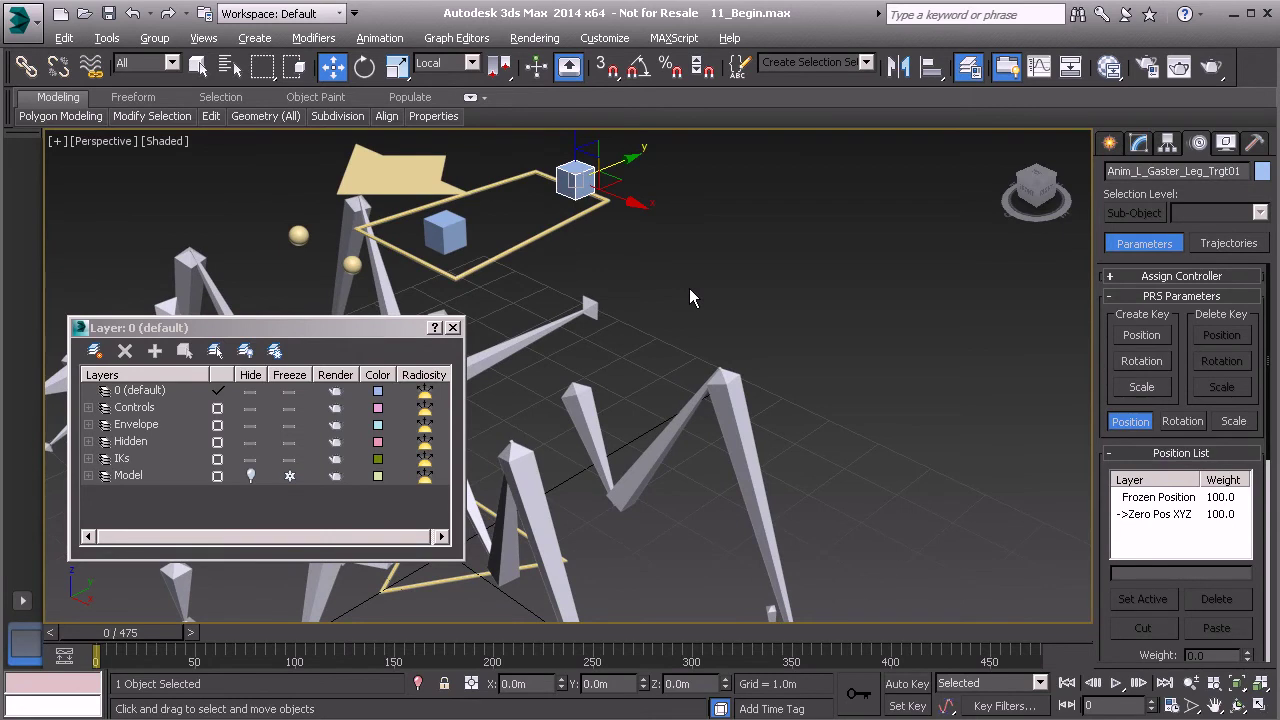
key("alt+a")
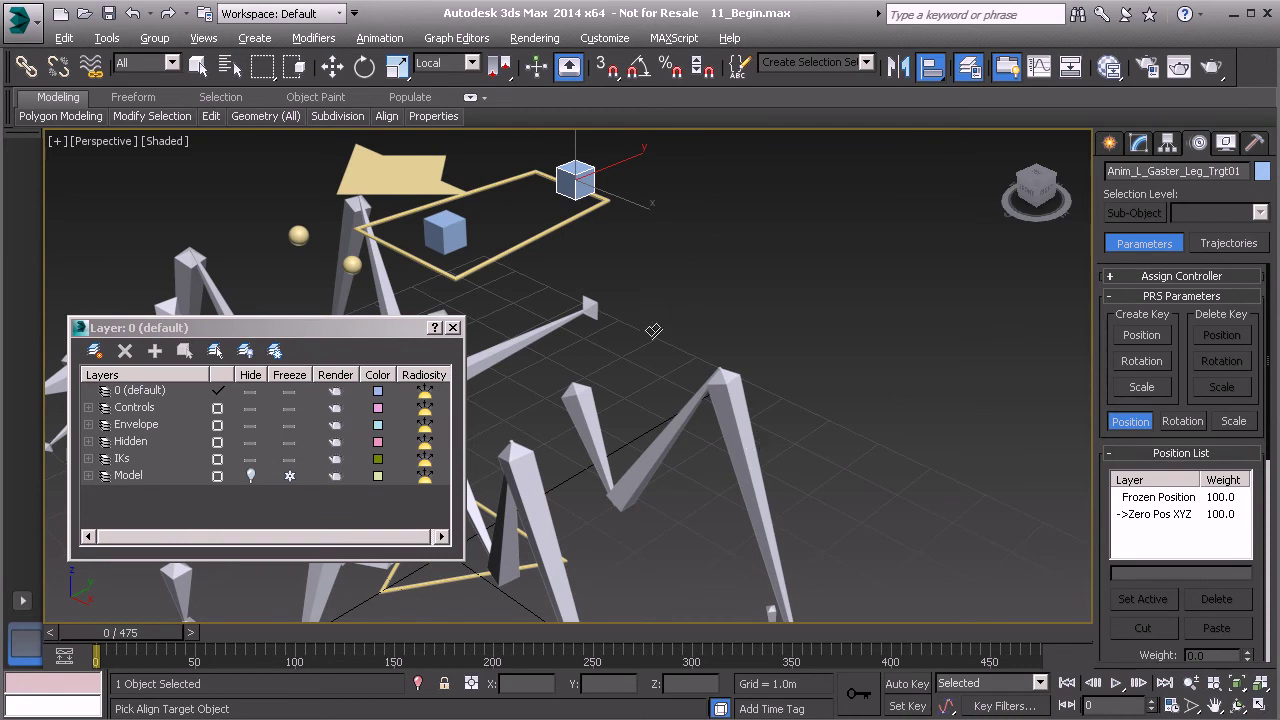
middle_click_drag(786, 415, 723, 309, "alt")
right_click(748, 309)
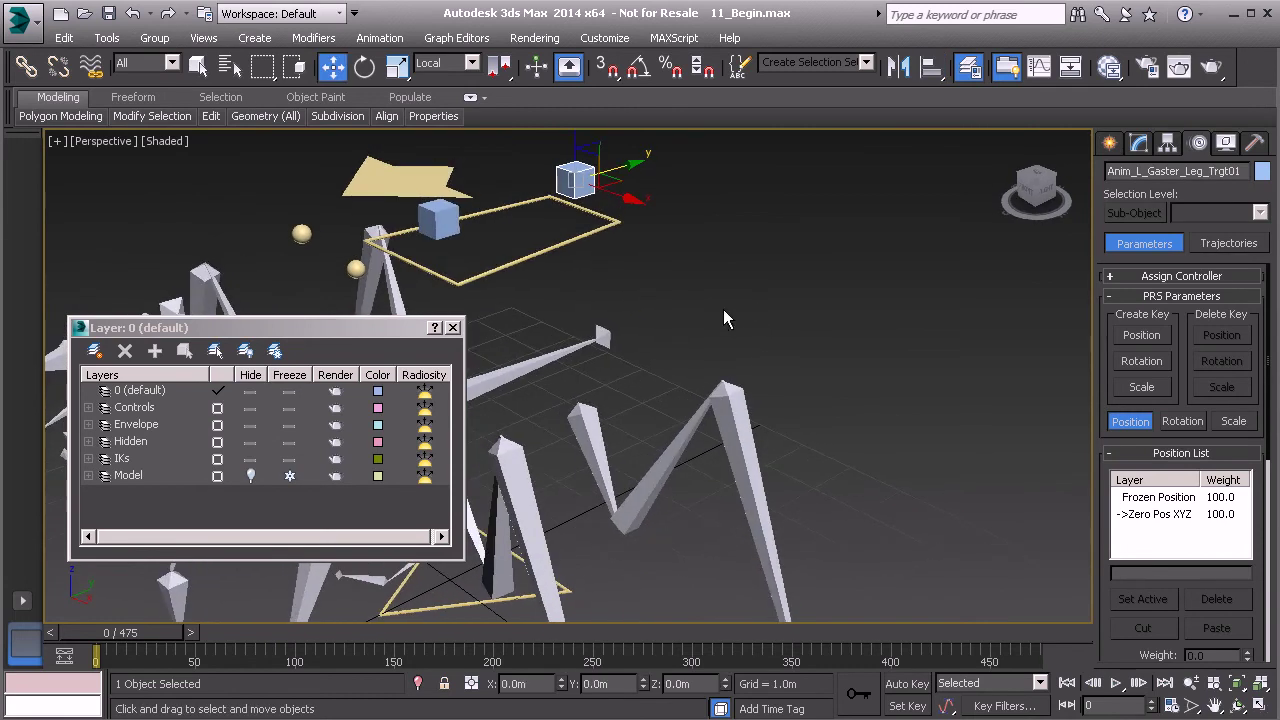
Freeze the transform of the Anim_L_Gaster_Leg_Trgt01 box at its cloned position
right_click(698, 265)
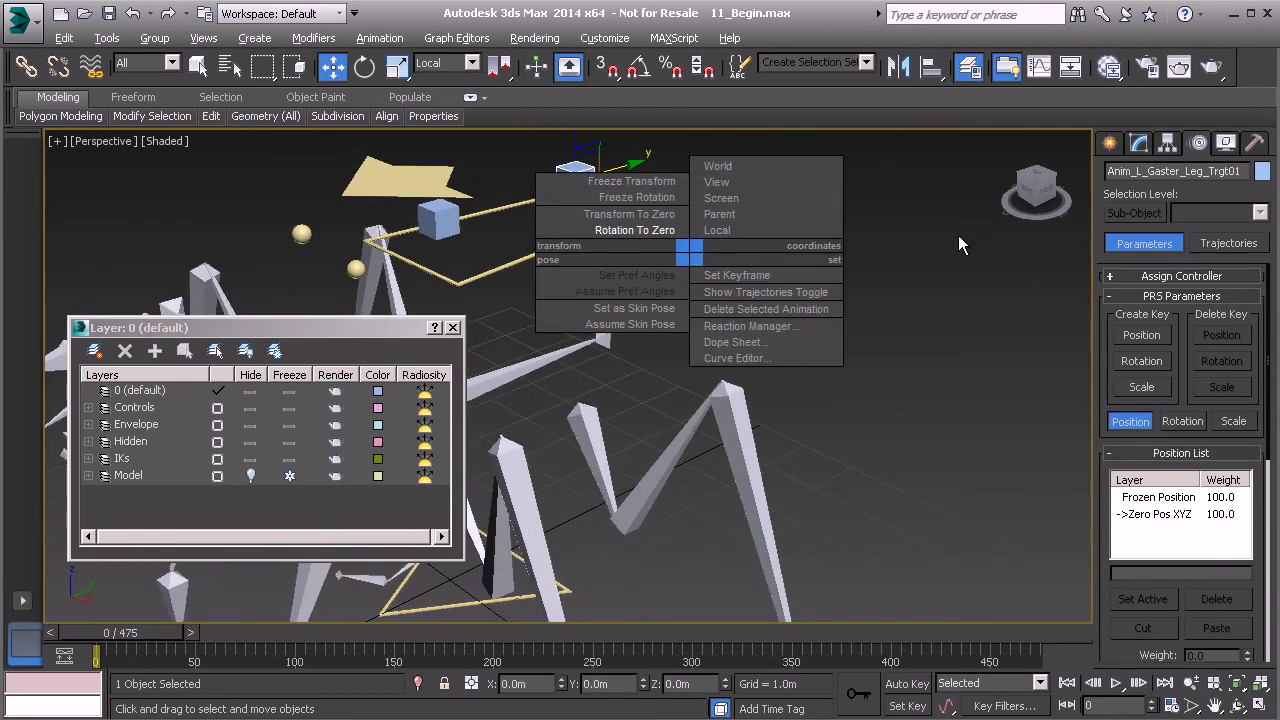
middle_click_drag(903, 271, 584, 222, "alt")
left_click(504, 226)
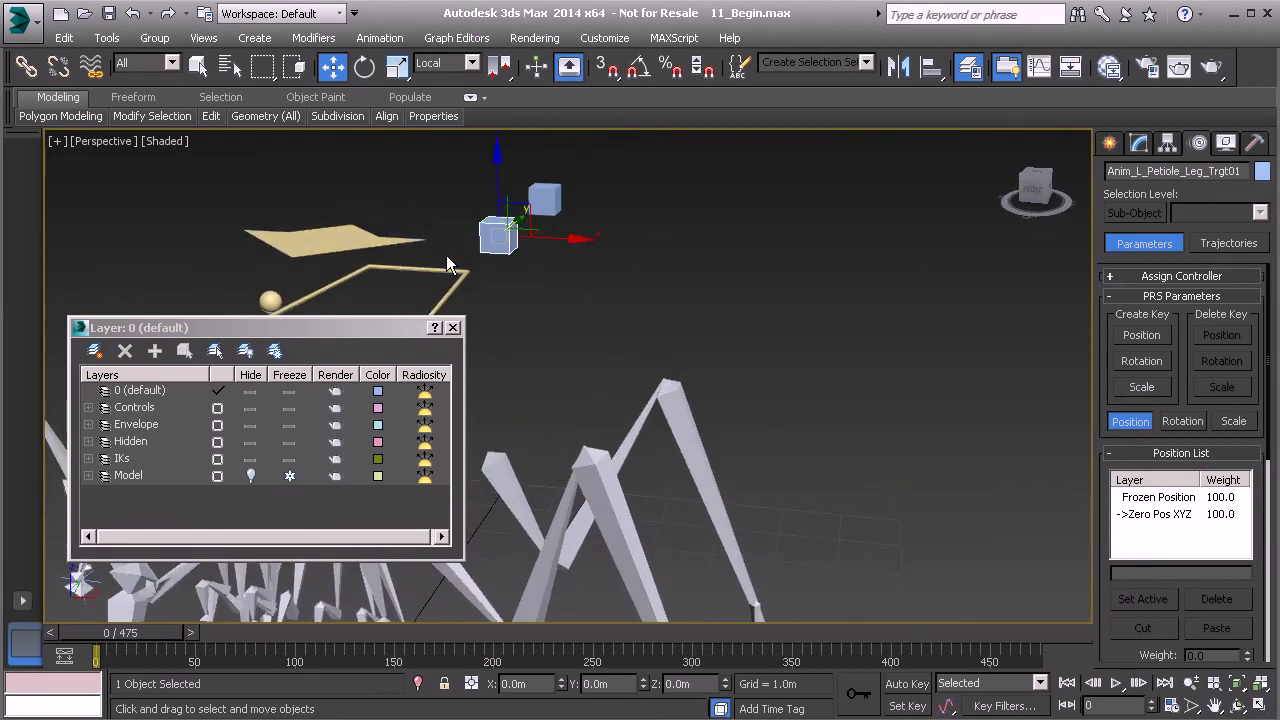
middle_click_drag(610, 229, 587, 215, "alt")
left_click(578, 197)
right_click(669, 244)
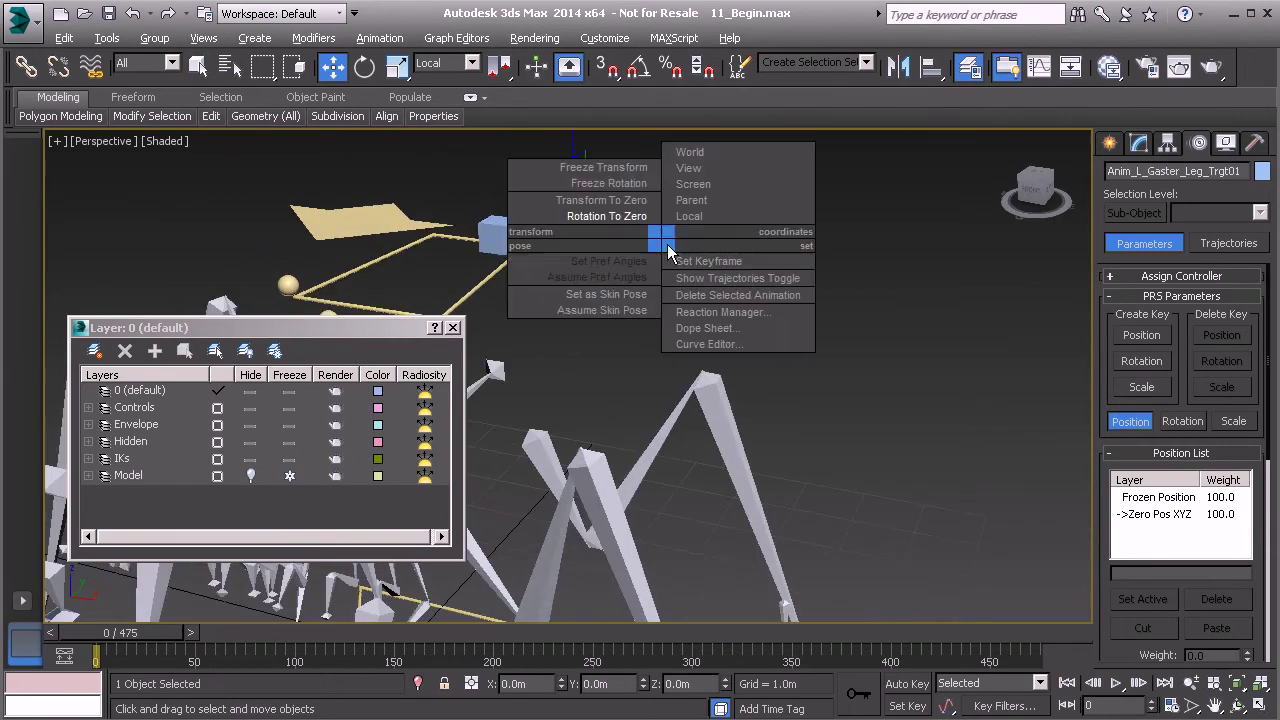
left_click(597, 172)
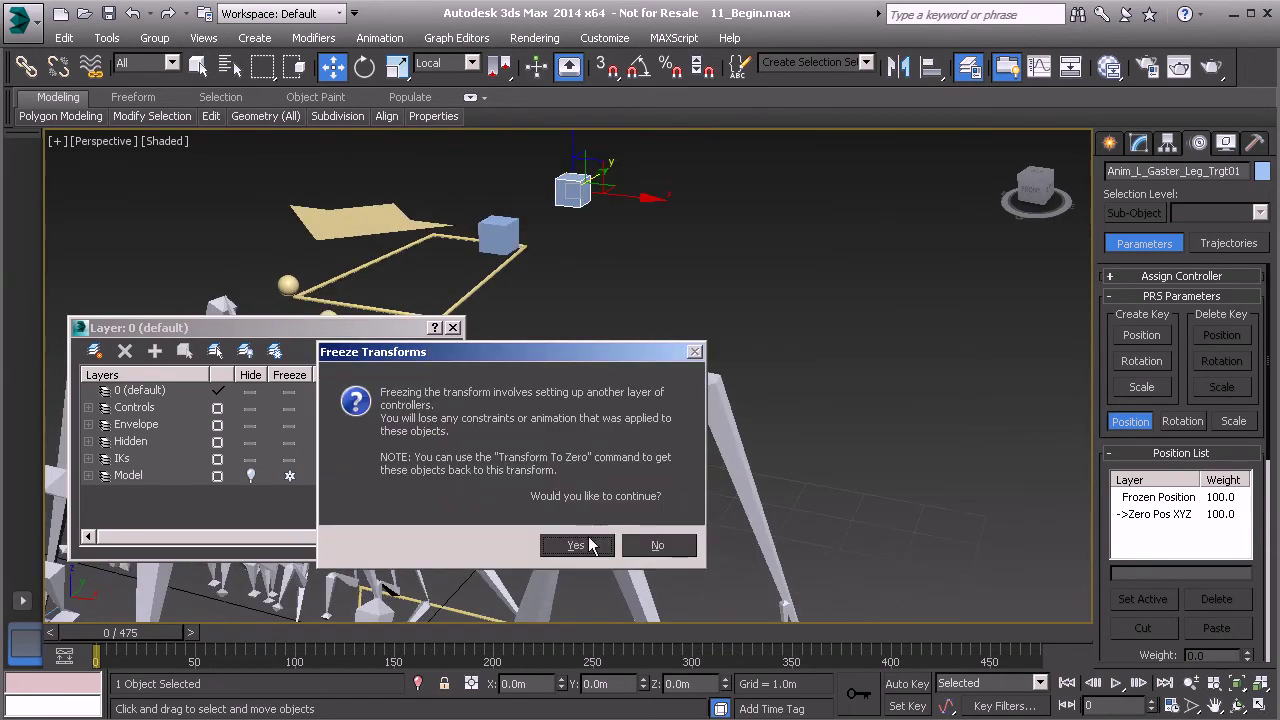
left_click(590, 542)
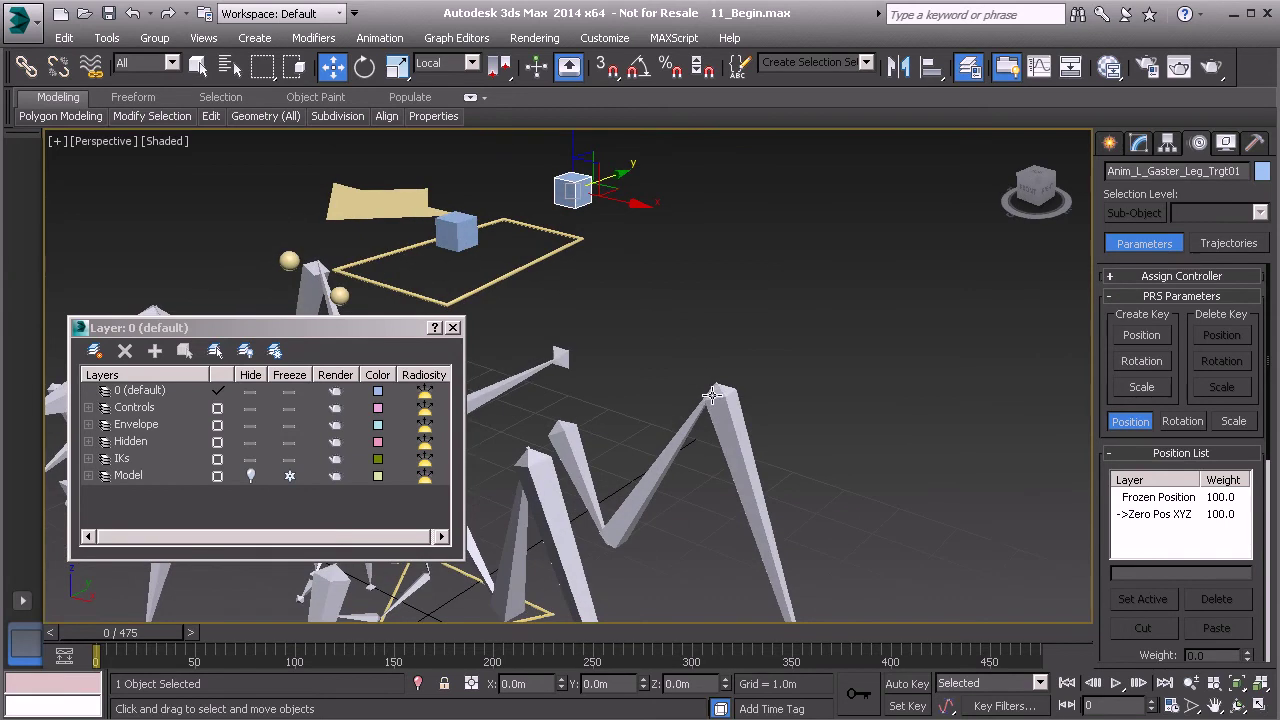
Align the Anim_L_Gaster_Leg_Trgt01 box to the left gaster tarsus bone, pivot to pivot, on all position and orientation axes
key("alt+a")
left_click(725, 430)
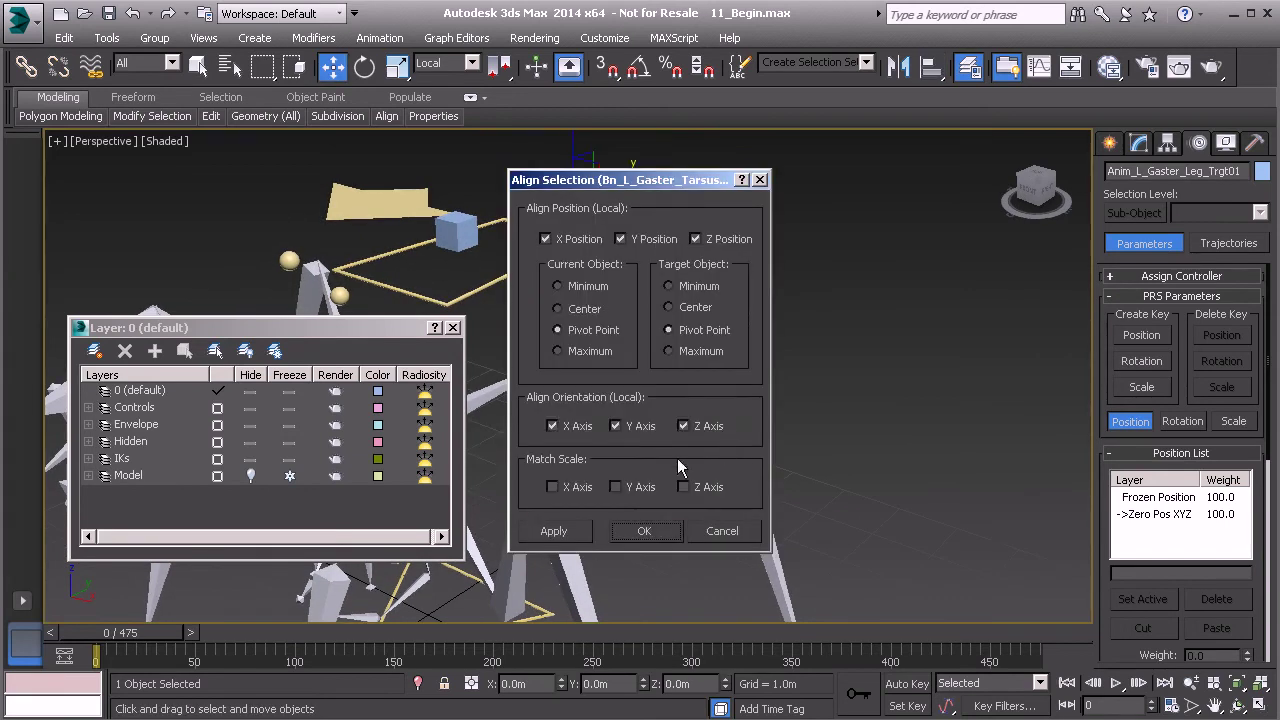
left_click(645, 531)
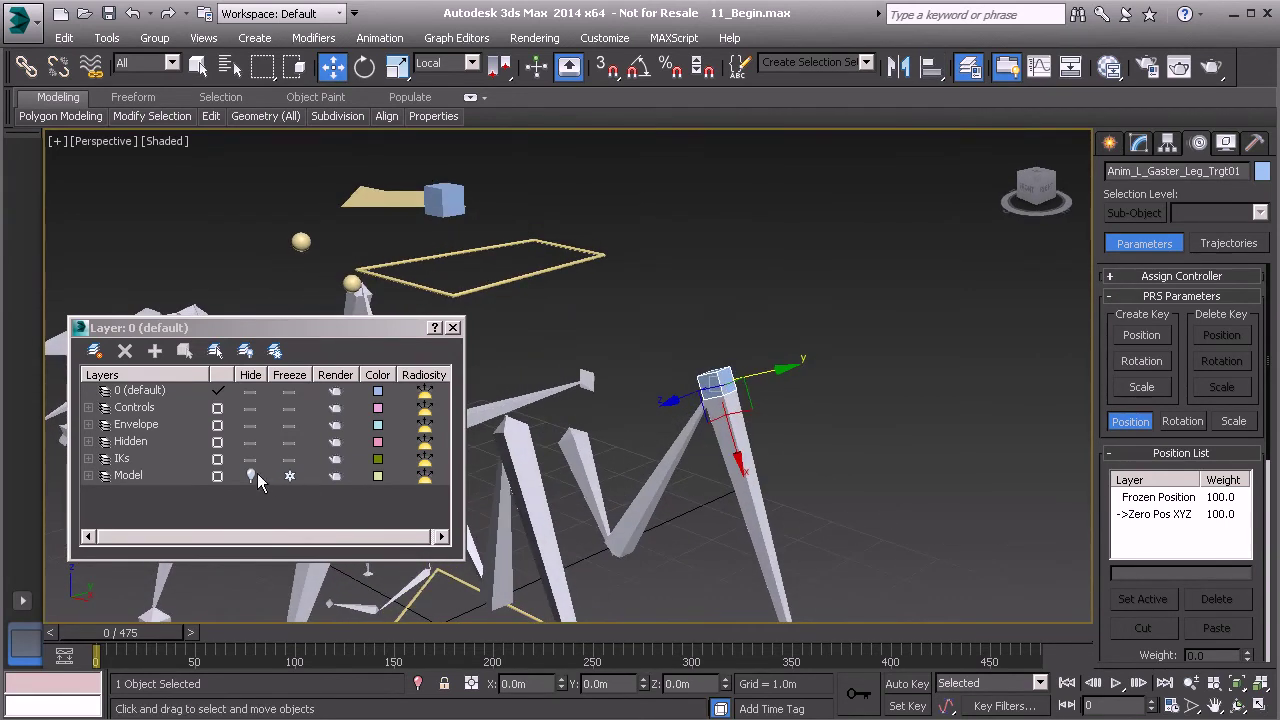
Unhide the Model layer and move the gaster target box along its local X axis to sit above the leg mesh
left_click(256, 476)
left_click_drag(740, 463, 669, 270)
middle_click_drag(699, 310, 758, 307, "alt")
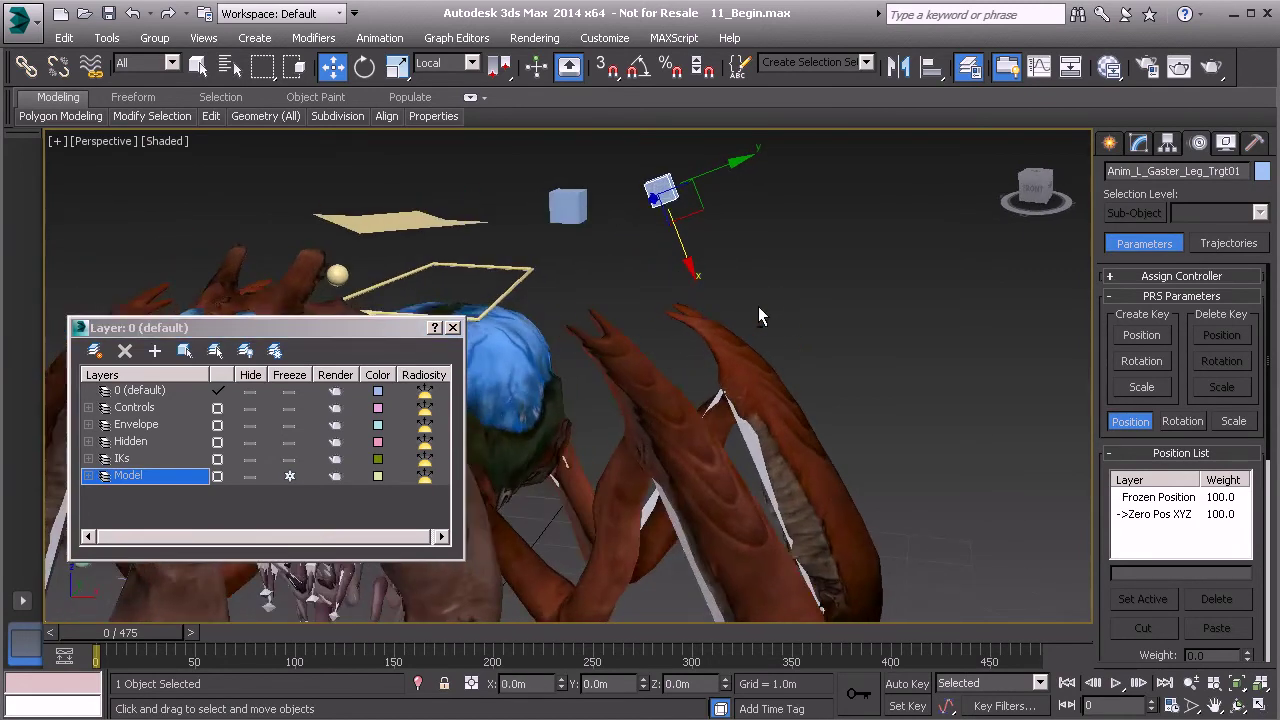
Reset the gaster target box's rotation with Rotation To Zero
right_click(774, 232, "alt")
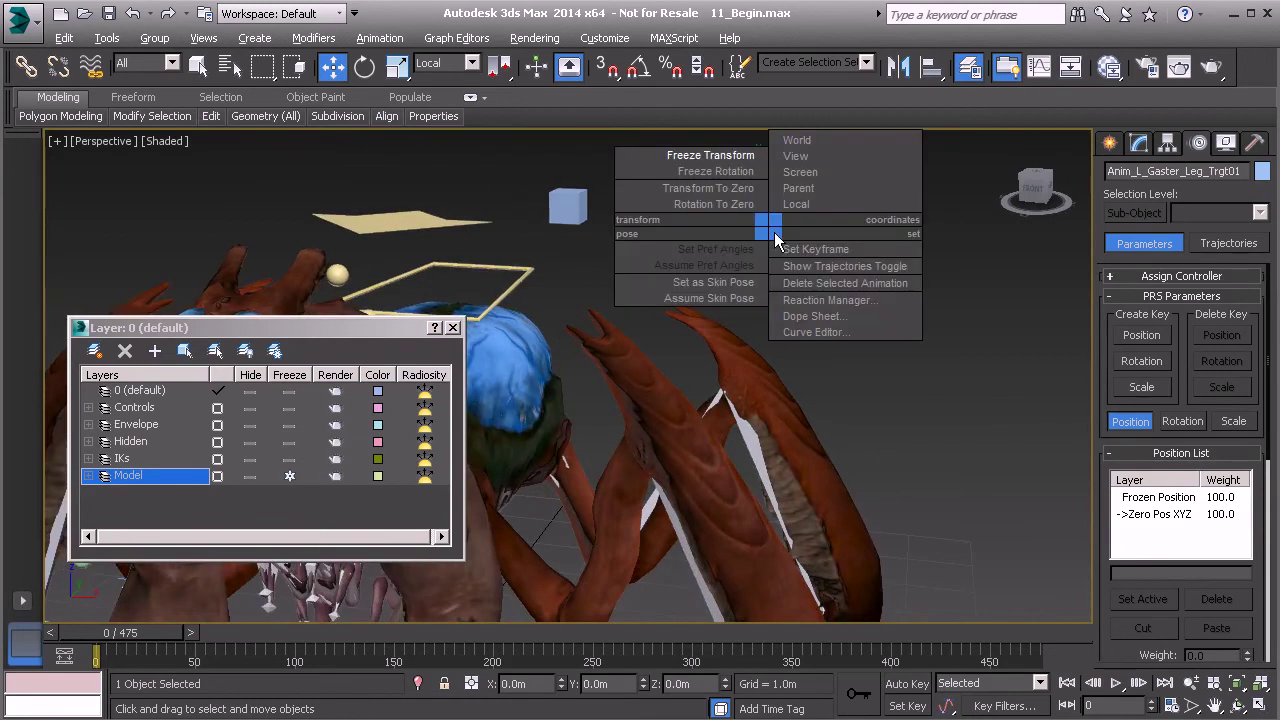
left_click(708, 204)
middle_click_drag(677, 206, 732, 259, "alt")
middle_click_drag(755, 307, 756, 247)
scroll(756, 247, "down", 5)
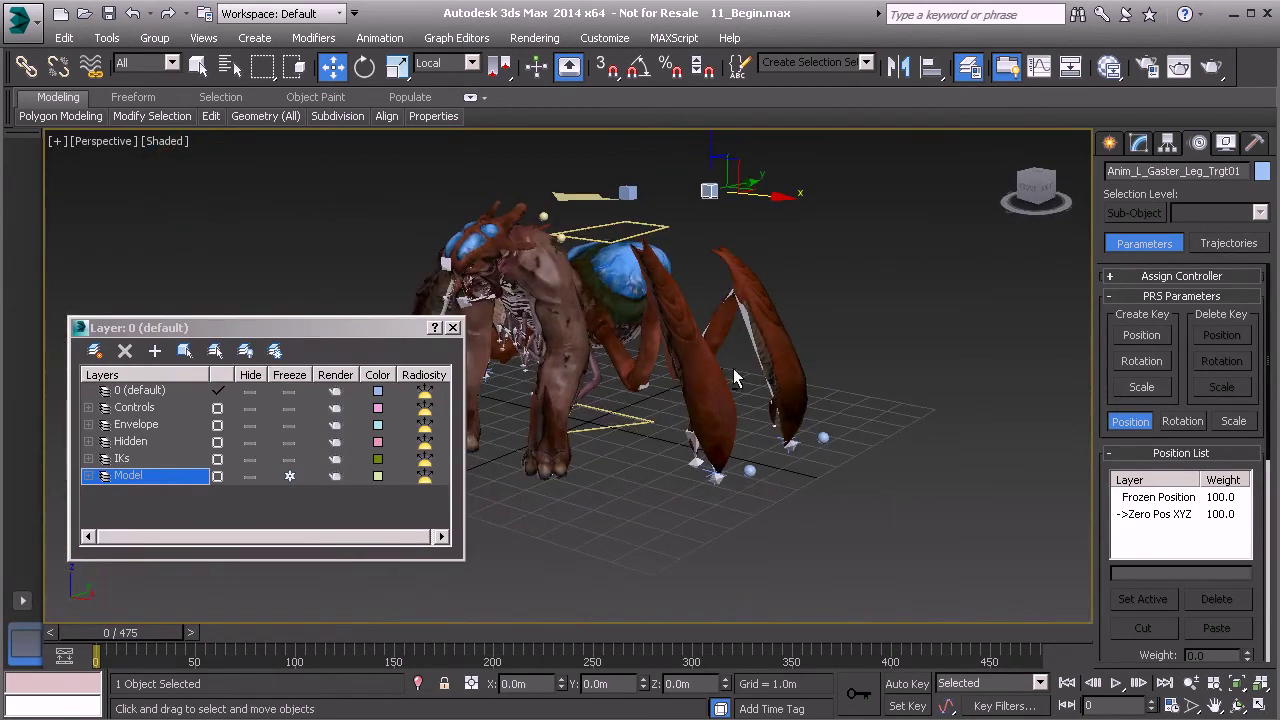
Hide the Model layer and assign Anim_L_Gaster_Leg_Trgt01 as the IK solver plane target of HIIK_L_Gaster_Leg01
left_click(250, 476)
middle_click_drag(720, 520, 796, 401, "alt")
left_click(770, 469)
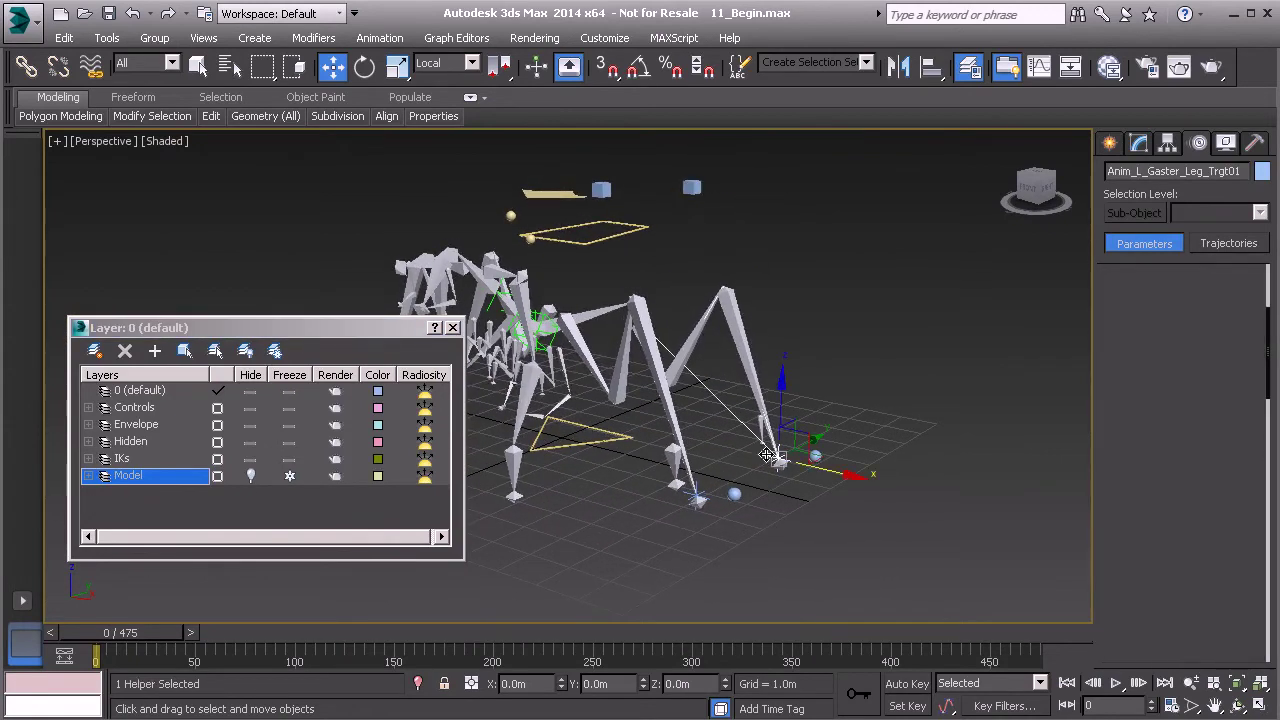
middle_click_drag(770, 469, 787, 461, "alt")
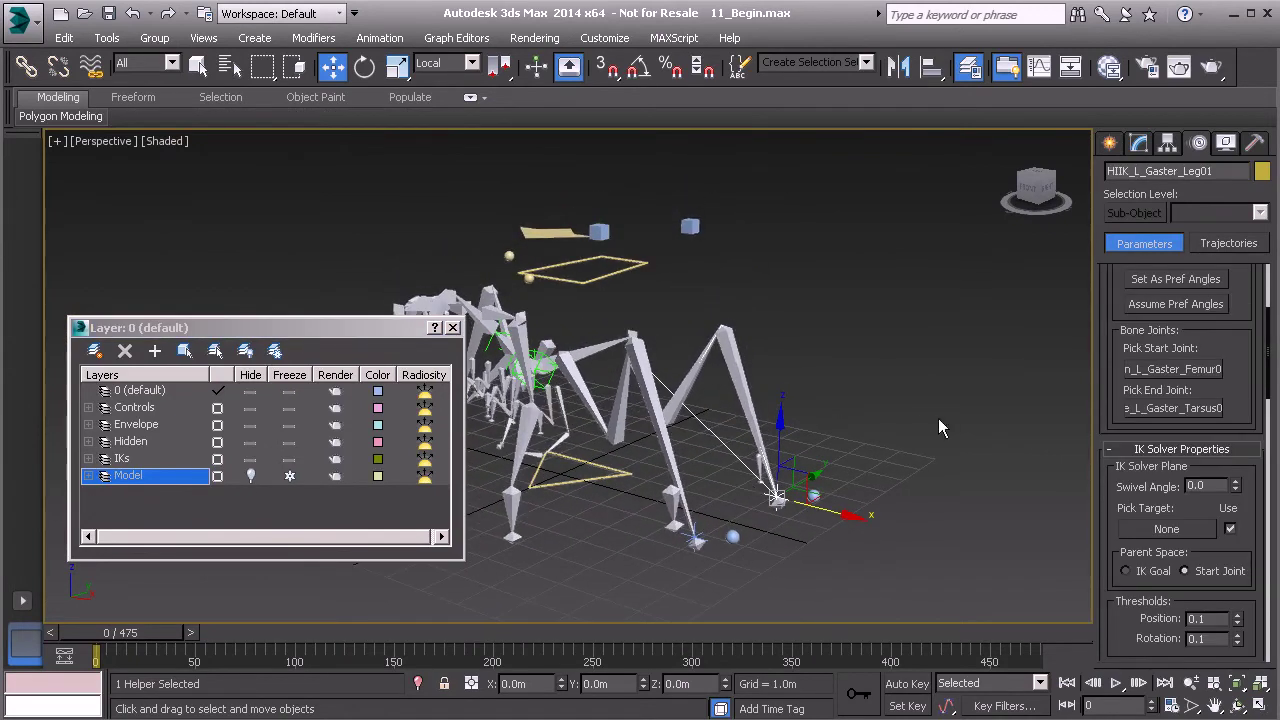
left_click(1163, 529)
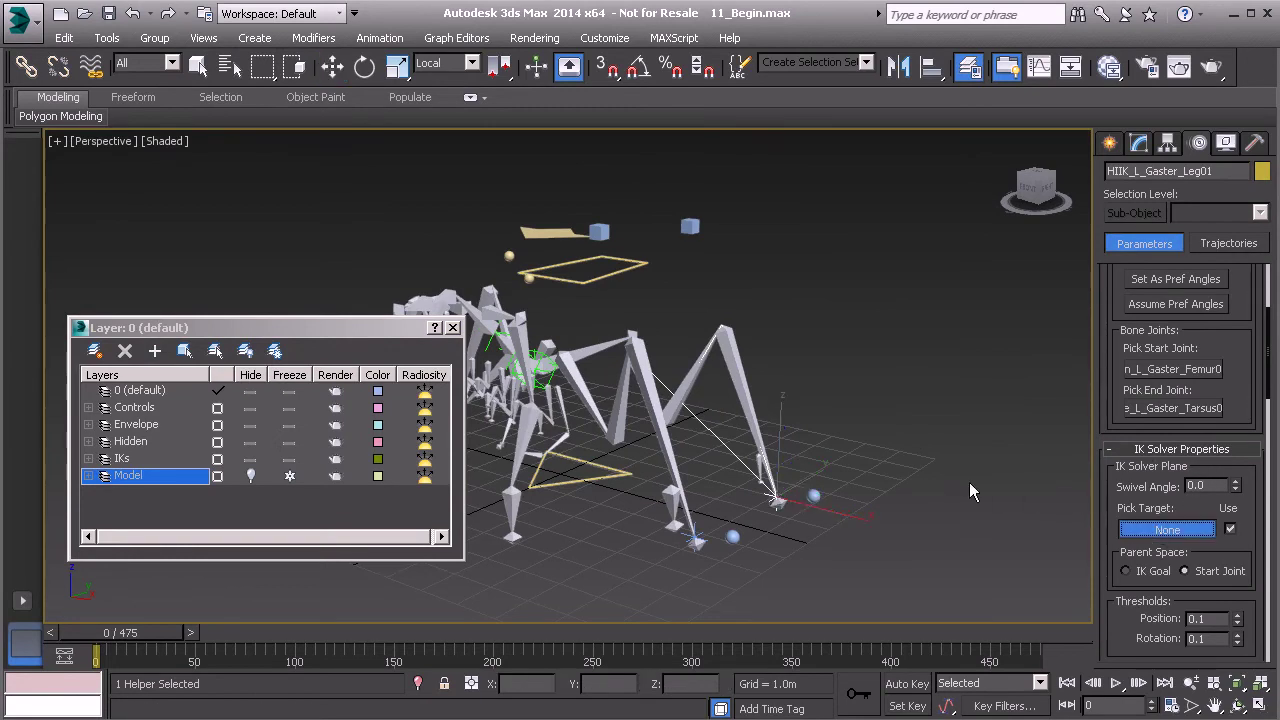
left_click(691, 226)
Test the left gaster leg's response to its target box and examine the leg setup on both sides of the skeleton
middle_click_drag(776, 270, 734, 242, "alt")
left_click(752, 217)
left_click_drag(783, 203, 803, 228)
middle_click_drag(803, 228, 775, 316, "alt")
left_click(676, 162)
middle_click_drag(731, 360, 690, 282, "alt")
middle_click_drag(690, 282, 761, 248)
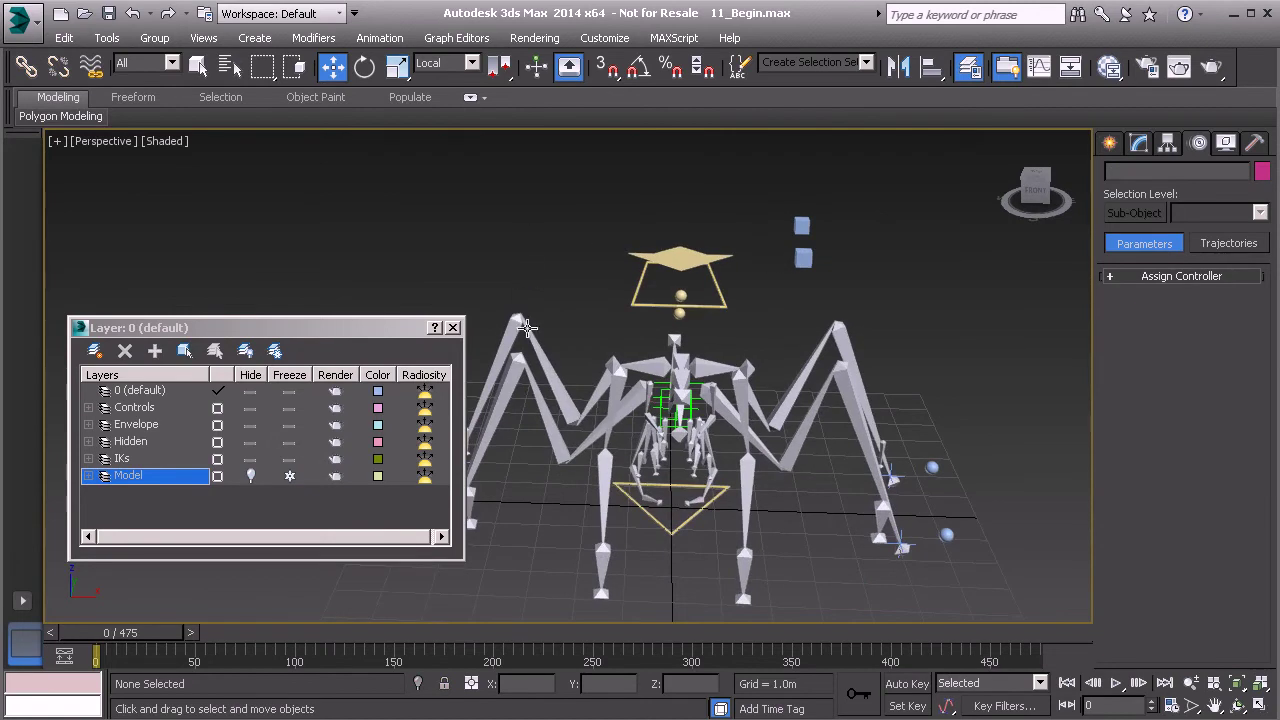
middle_click_drag(531, 282, 624, 334, "alt")
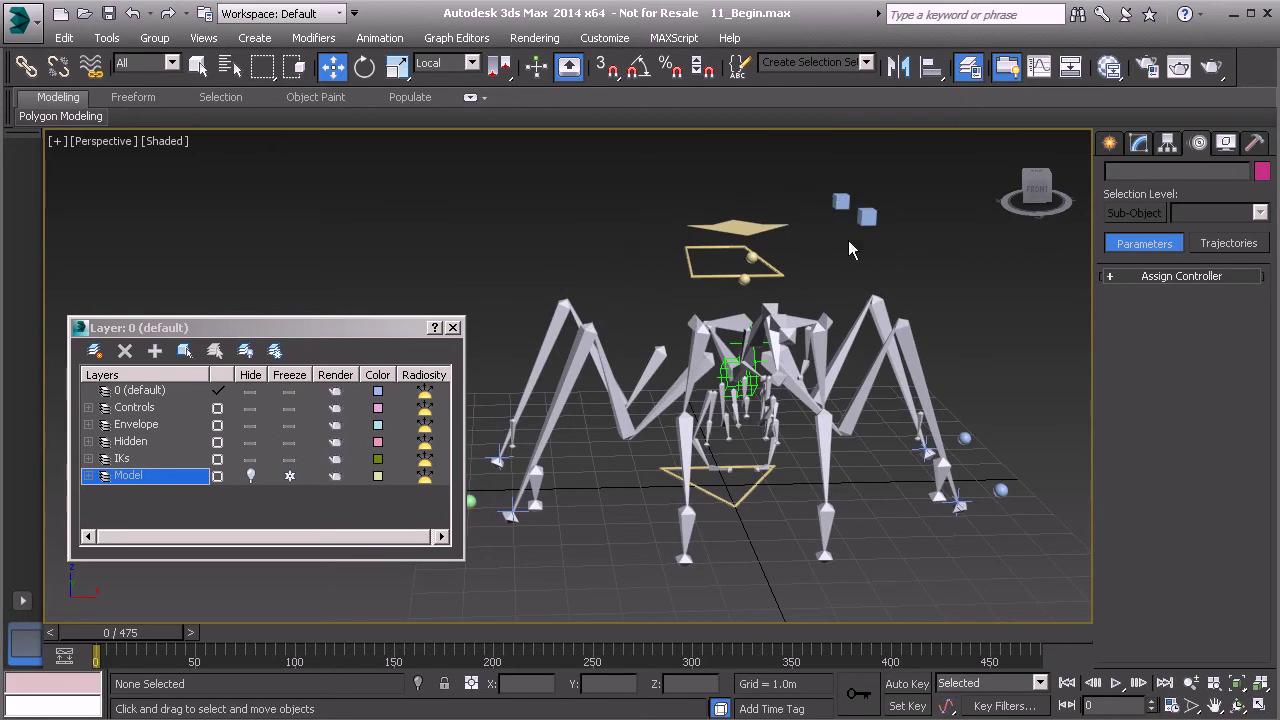
middle_click_drag(589, 292, 594, 390, "alt")
middle_click_drag(735, 317, 843, 287)
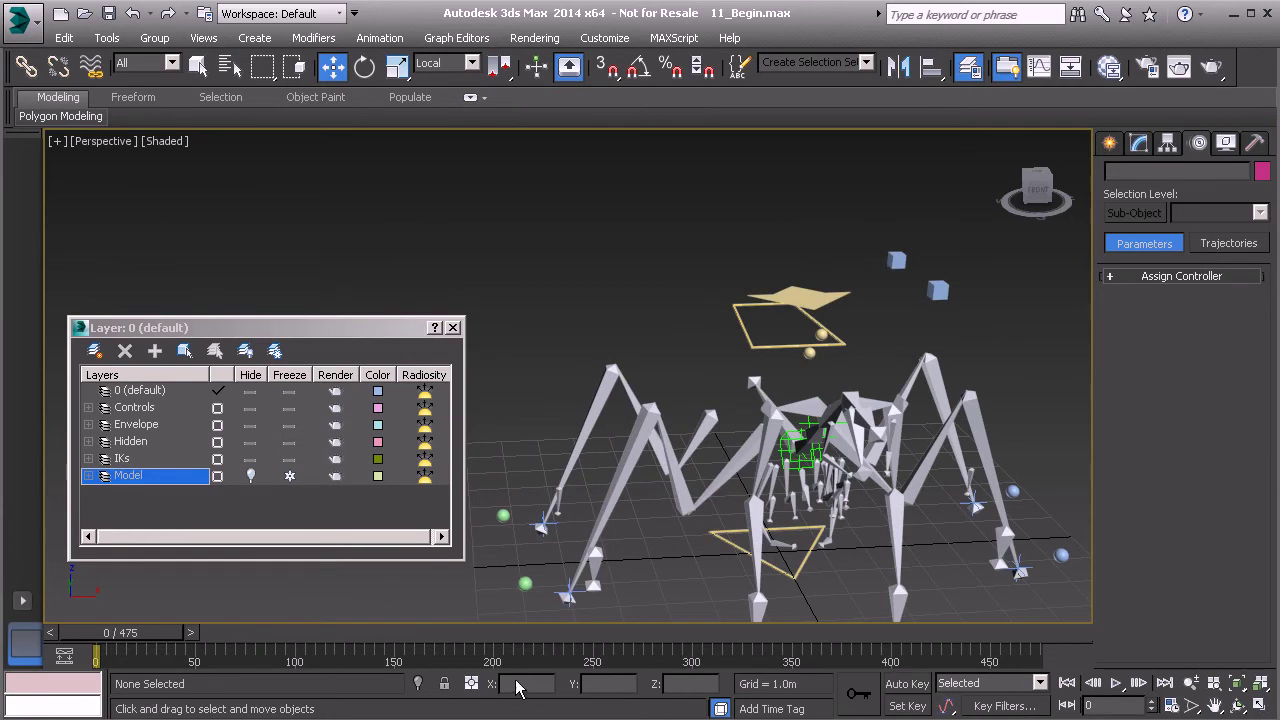
middle_click_drag(878, 285, 777, 231, "alt")
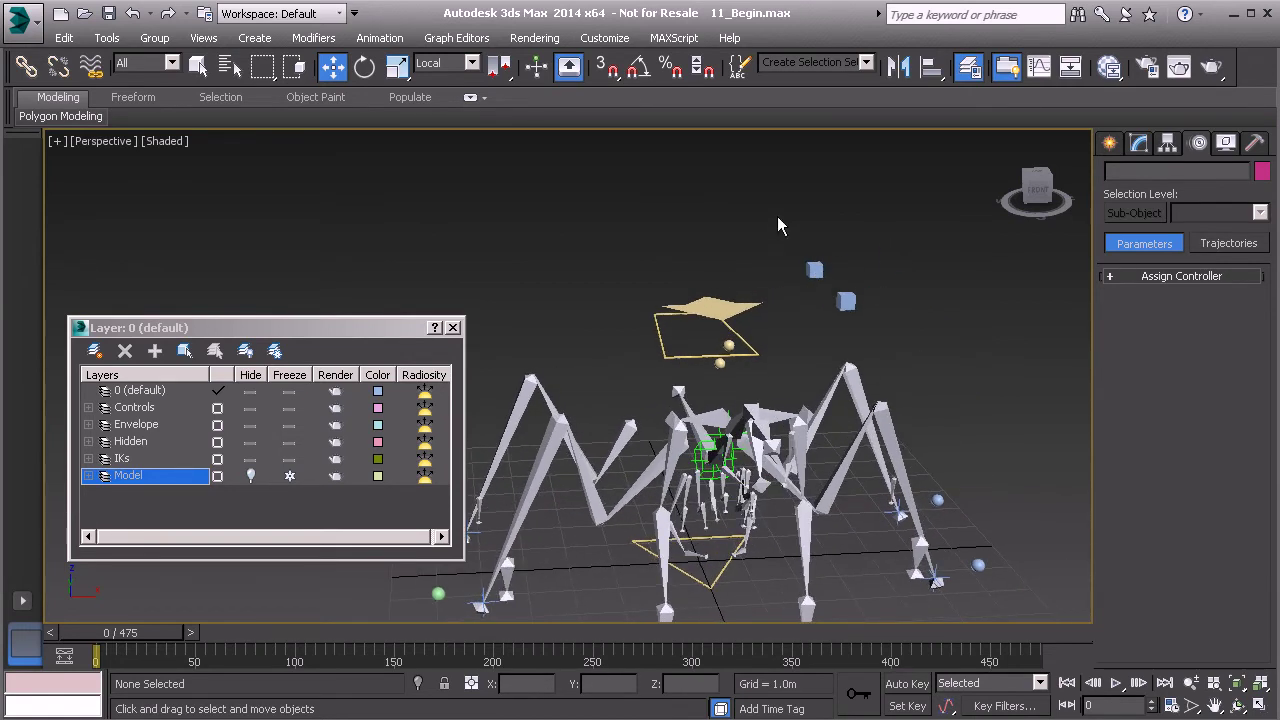
Select the left gaster target box and switch the reference coordinate system to World
left_click_drag(867, 282, 867, 282)
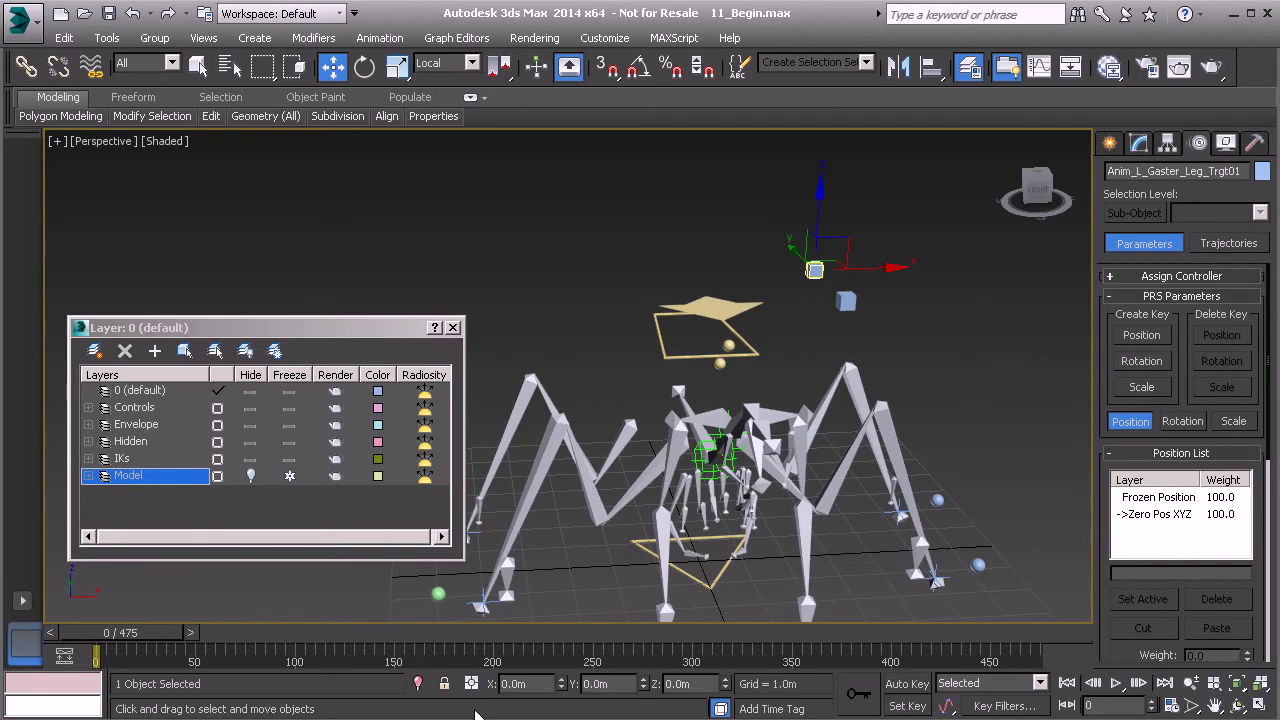
left_click(438, 63)
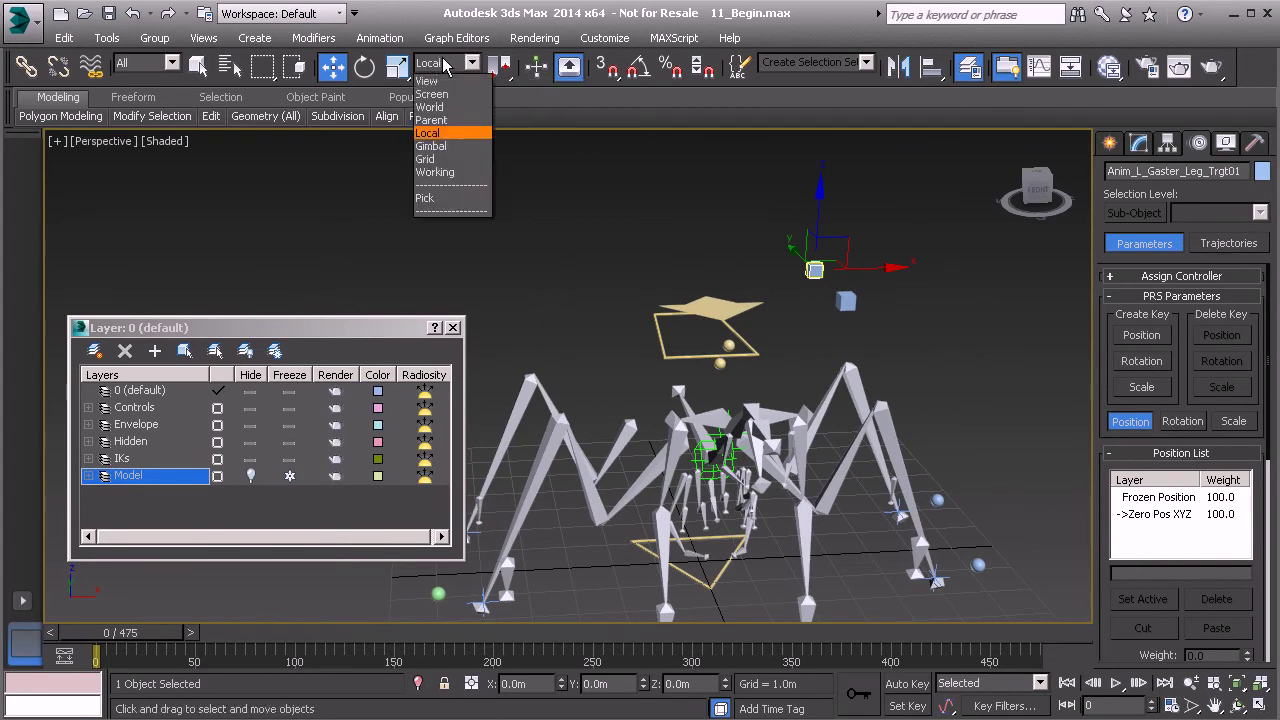
left_click(448, 107)
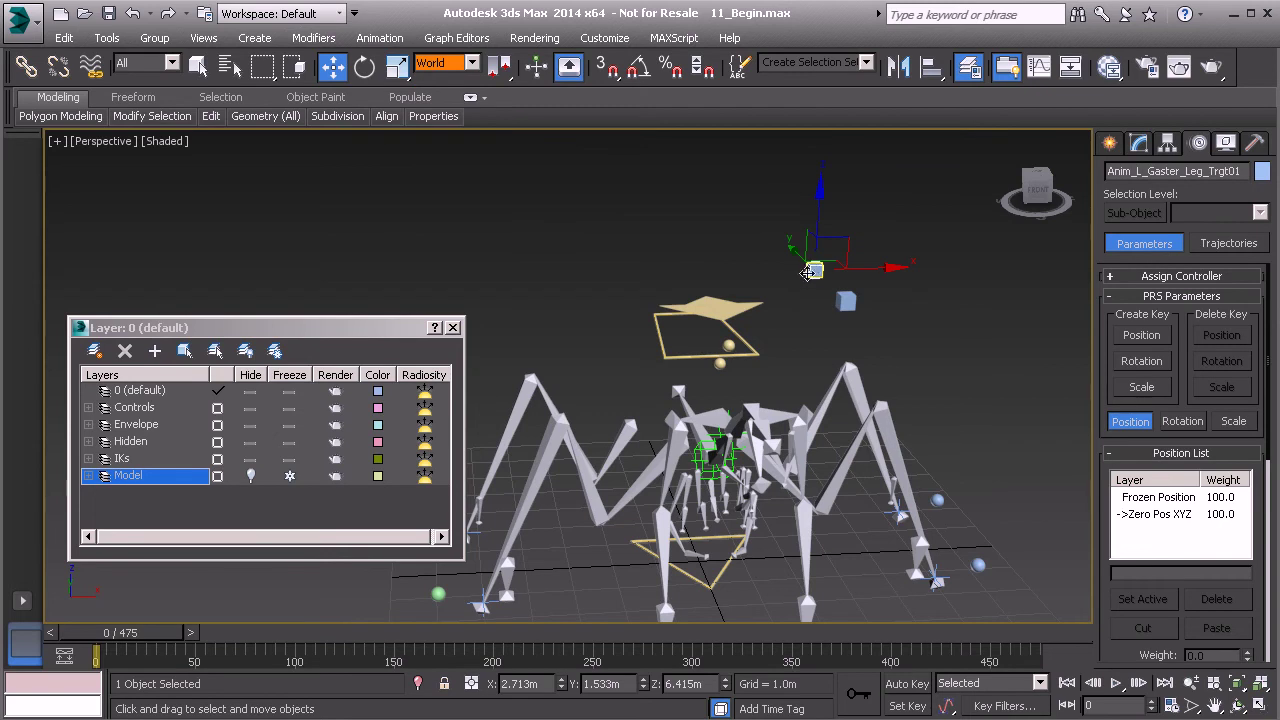
Clone both left leg target boxes as Copies and move the copies along world X to the creature's right side
middle_click_drag(814, 270, 878, 307)
left_click_drag(898, 313, 796, 201)
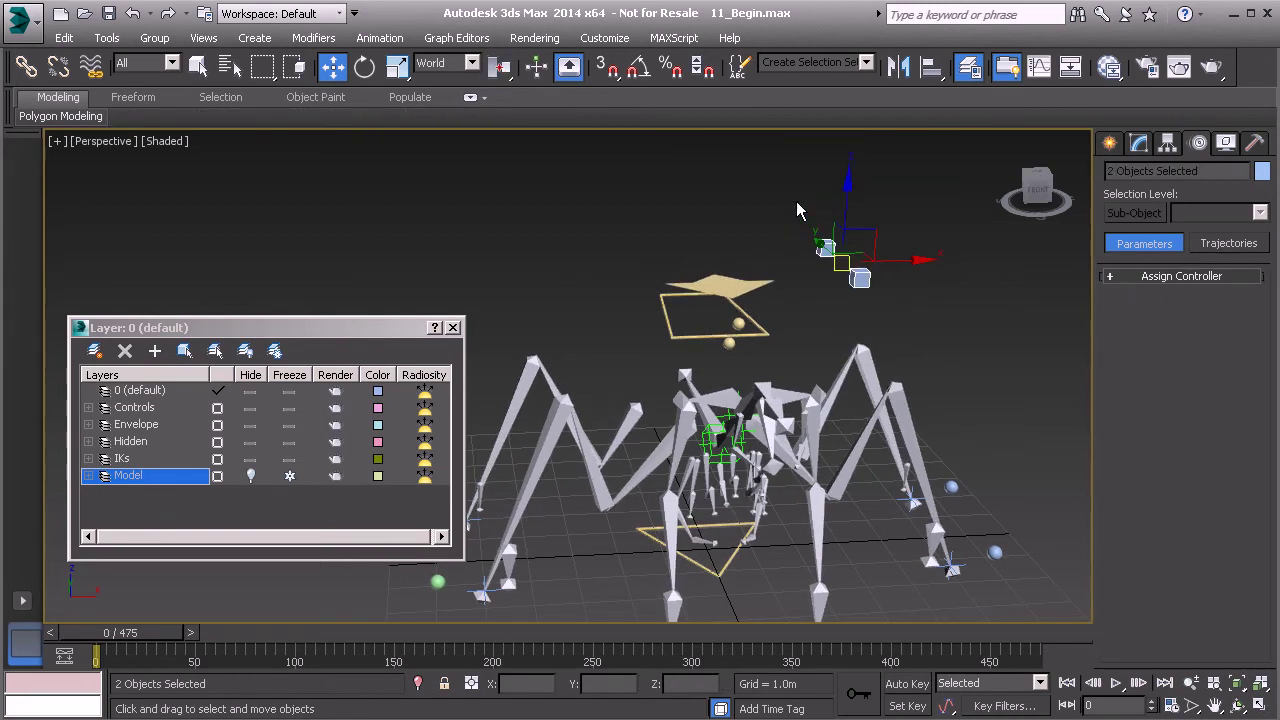
key("ctrl+v")
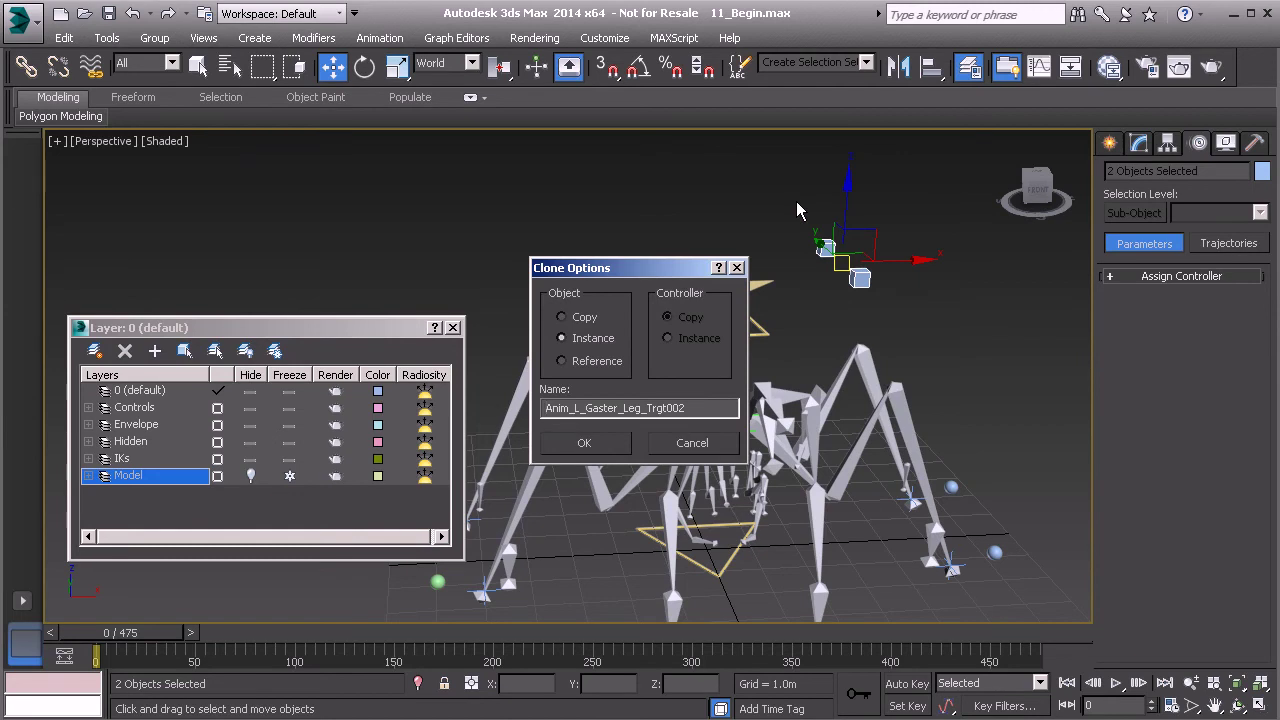
left_click(574, 316)
left_click(587, 446)
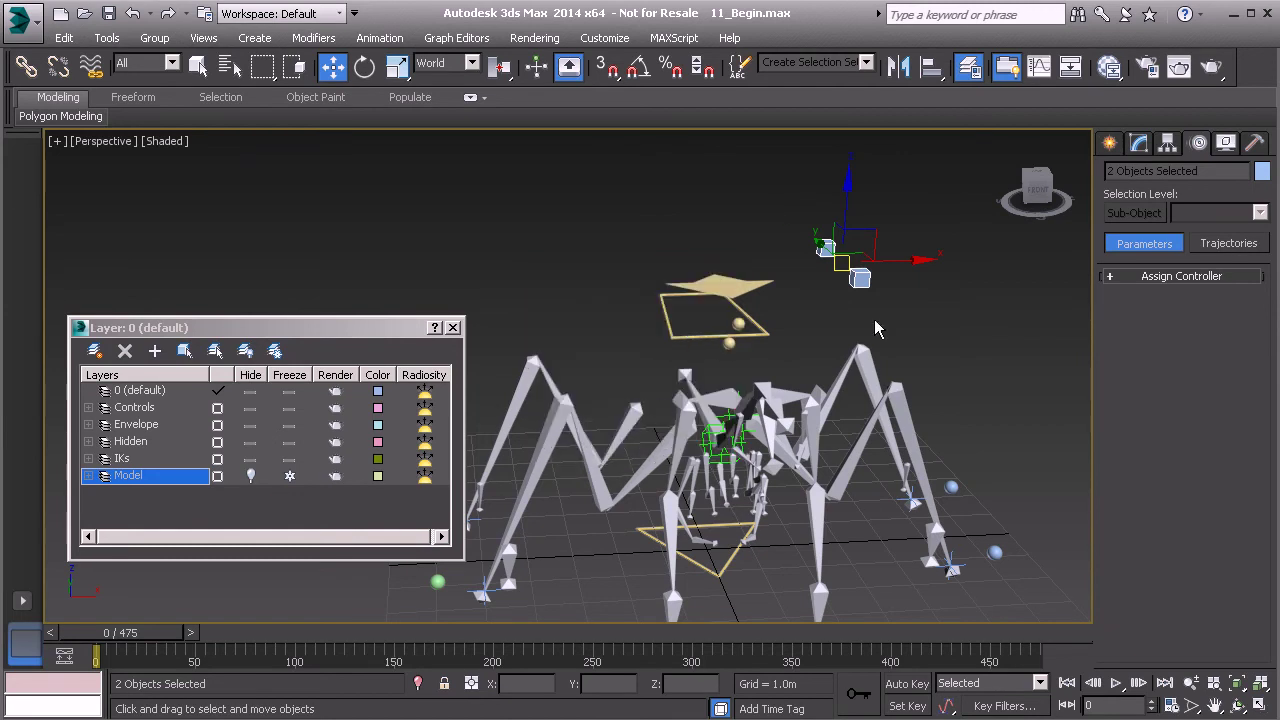
left_click_drag(920, 263, 595, 268)
Mirror the left petiole target's X value onto its right-side copy by setting the copy's X position to -2.414 m
left_click(860, 279)
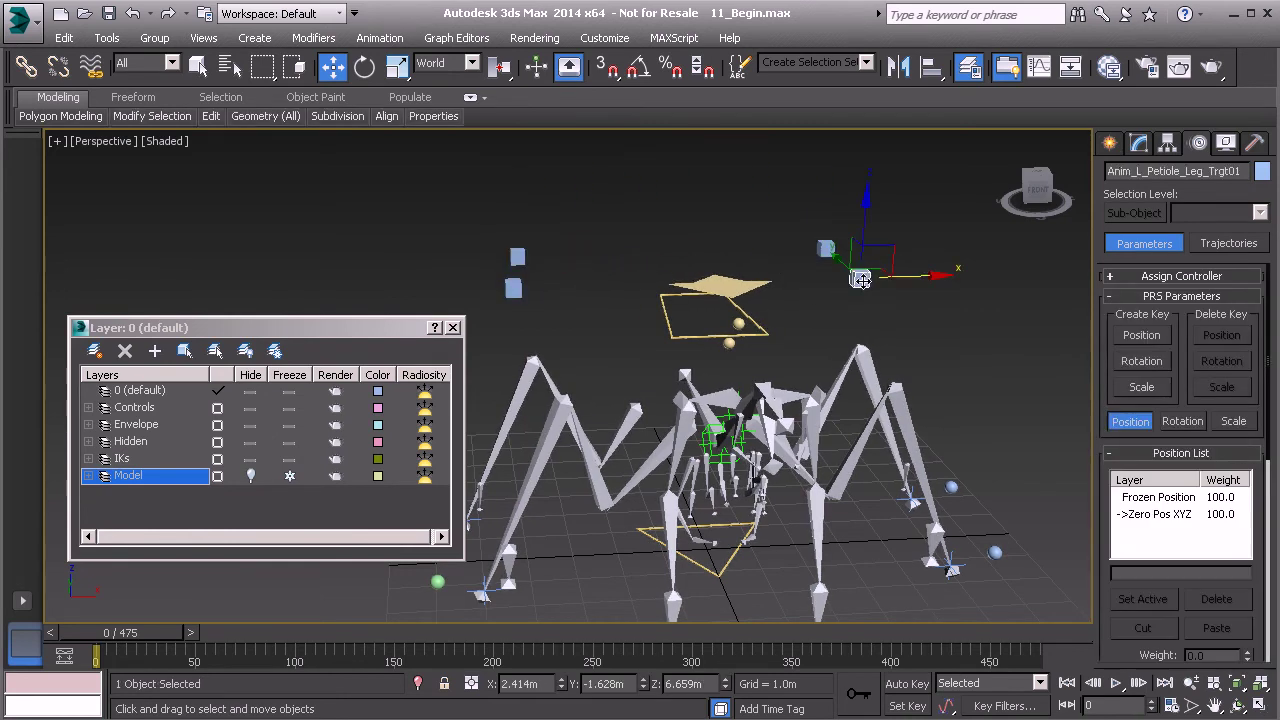
middle_click_drag(812, 294, 856, 285)
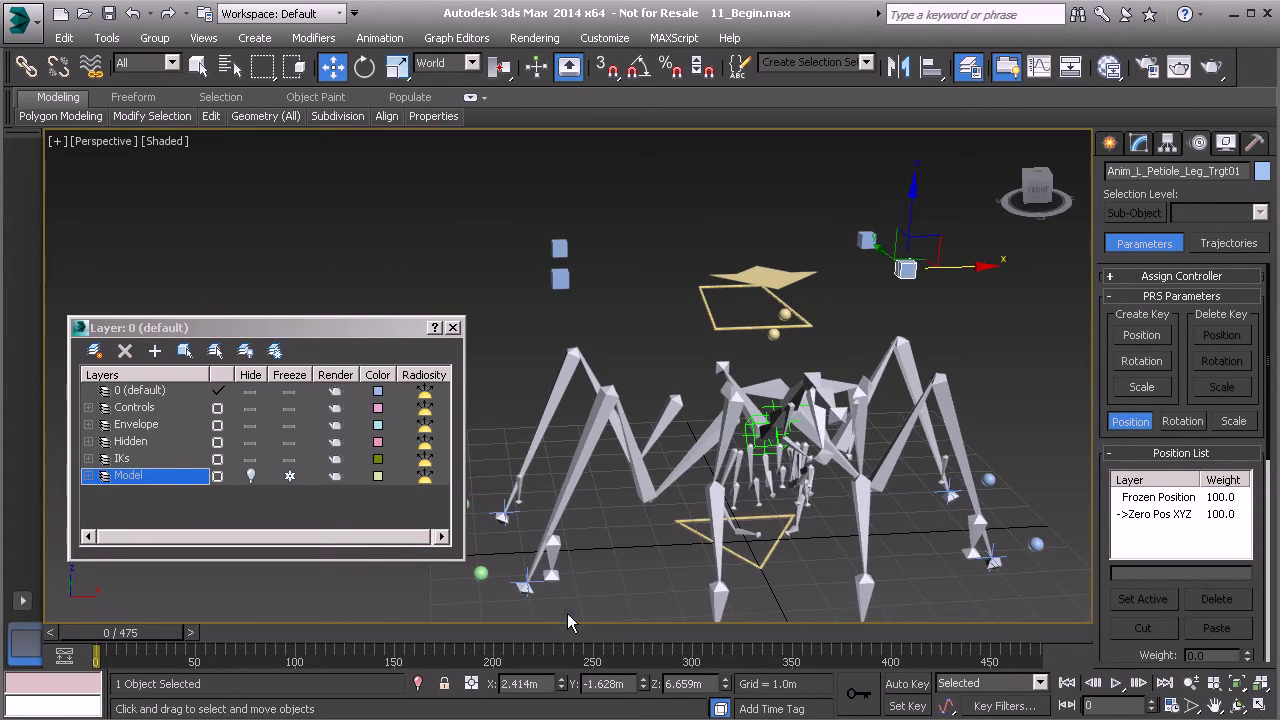
double_click(533, 684)
key("ctrl+c")
left_click(560, 279)
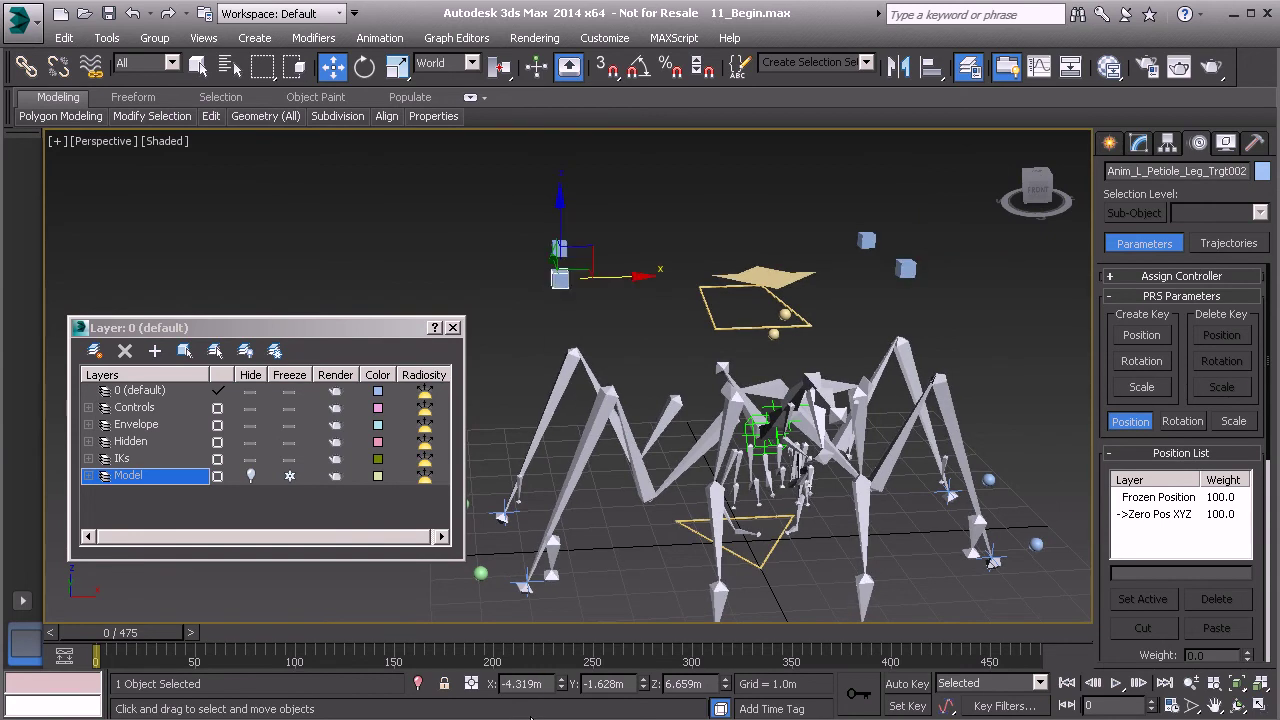
double_click(507, 684)
key("ctrl+v")
key("Return")
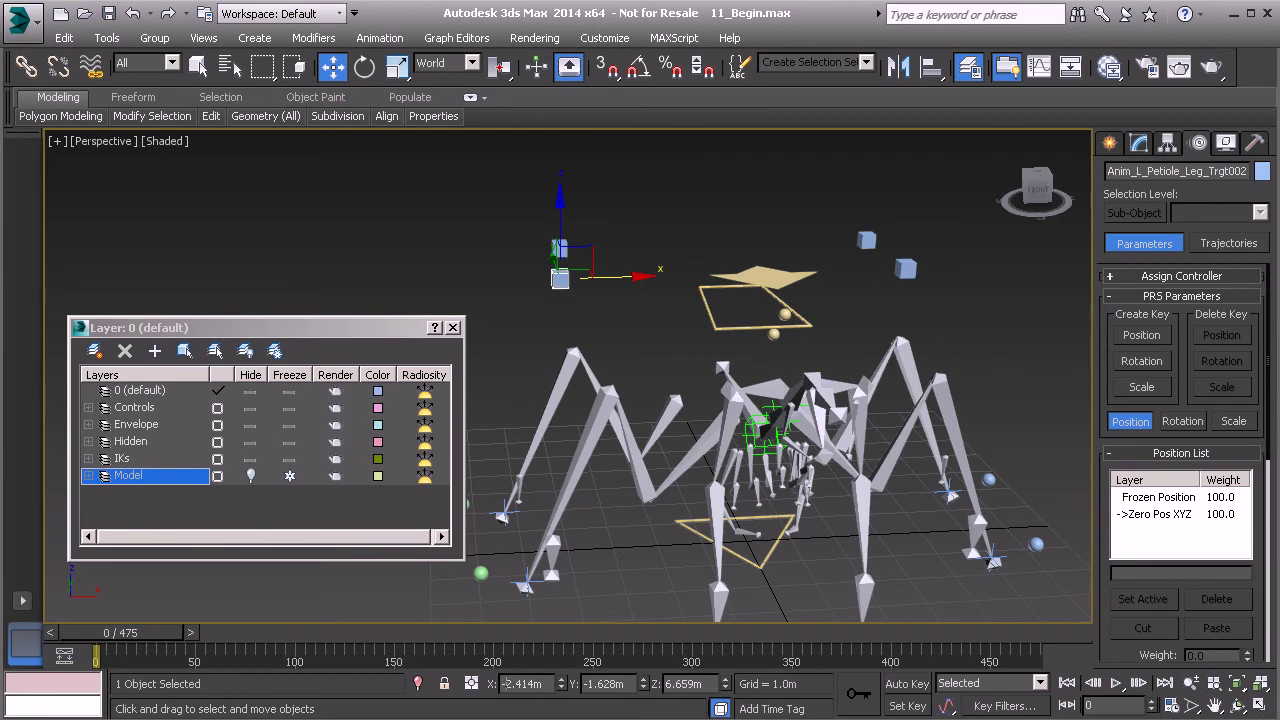
Assign the copied petiole target box as the IK solver plane target of HIIK_R_Petiole_Leg01
middle_click_drag(870, 440, 572, 528, "alt")
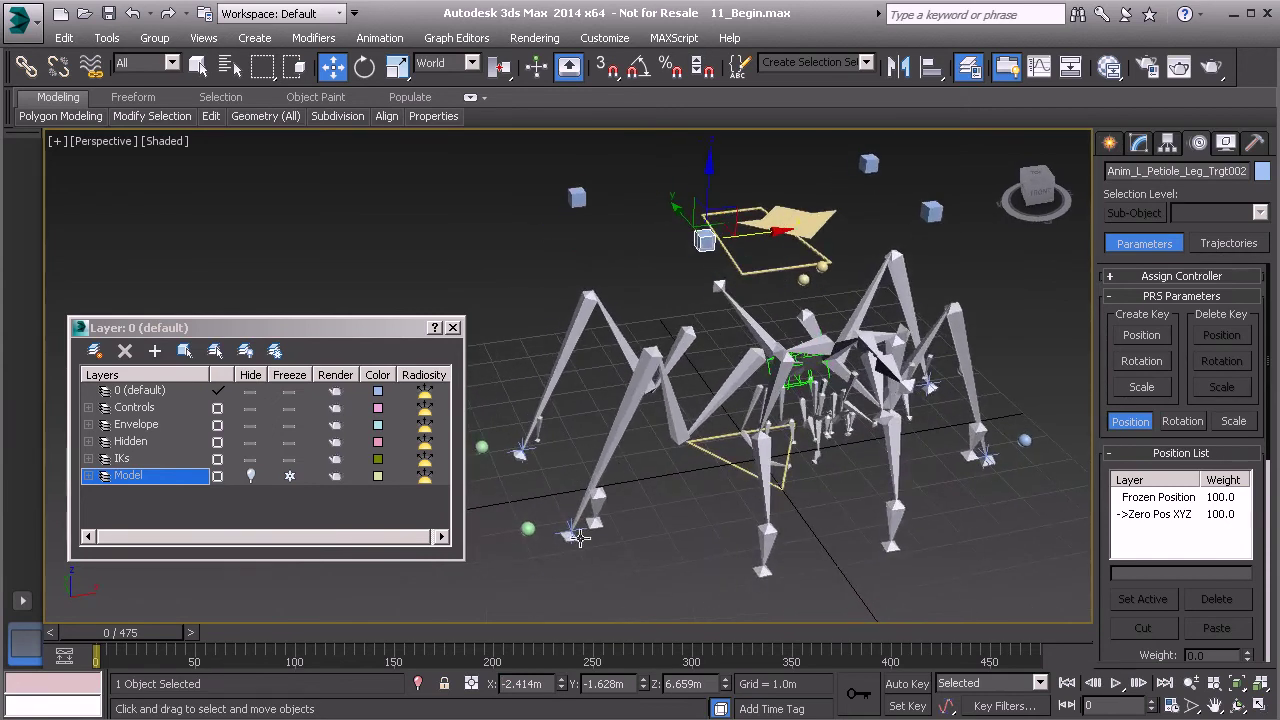
left_click(575, 530)
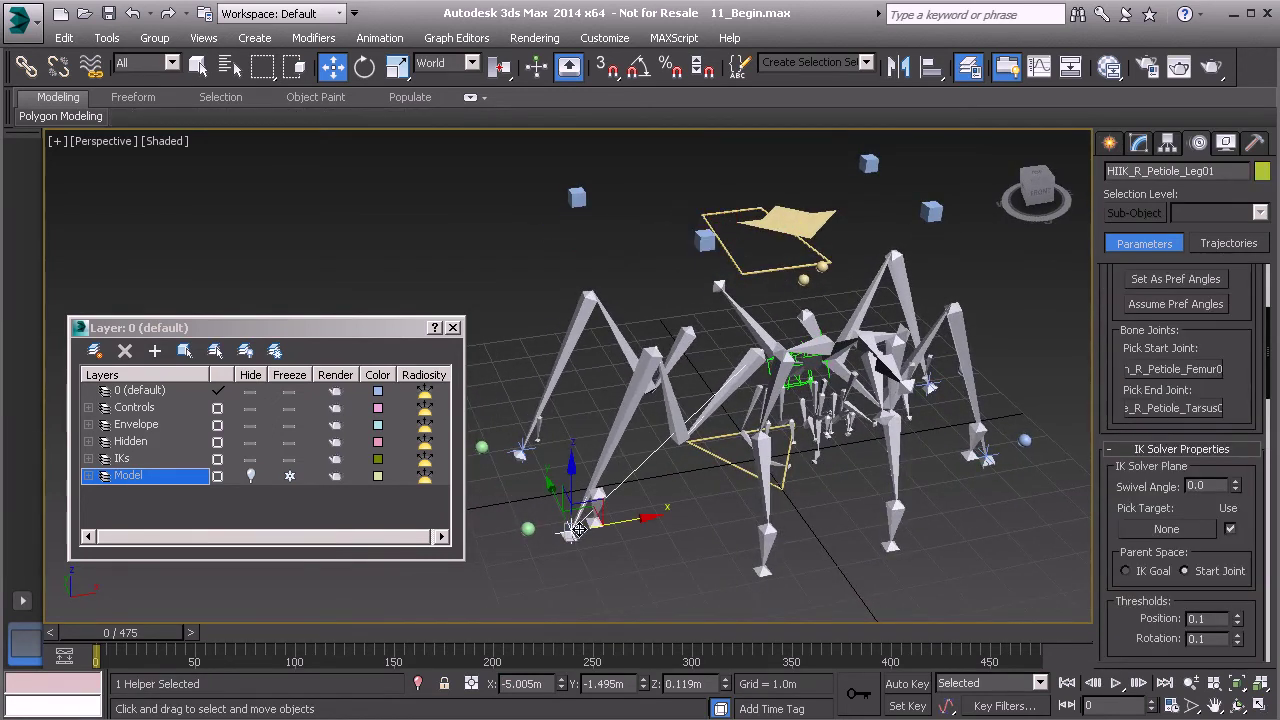
left_click(1167, 529)
left_click(704, 244)
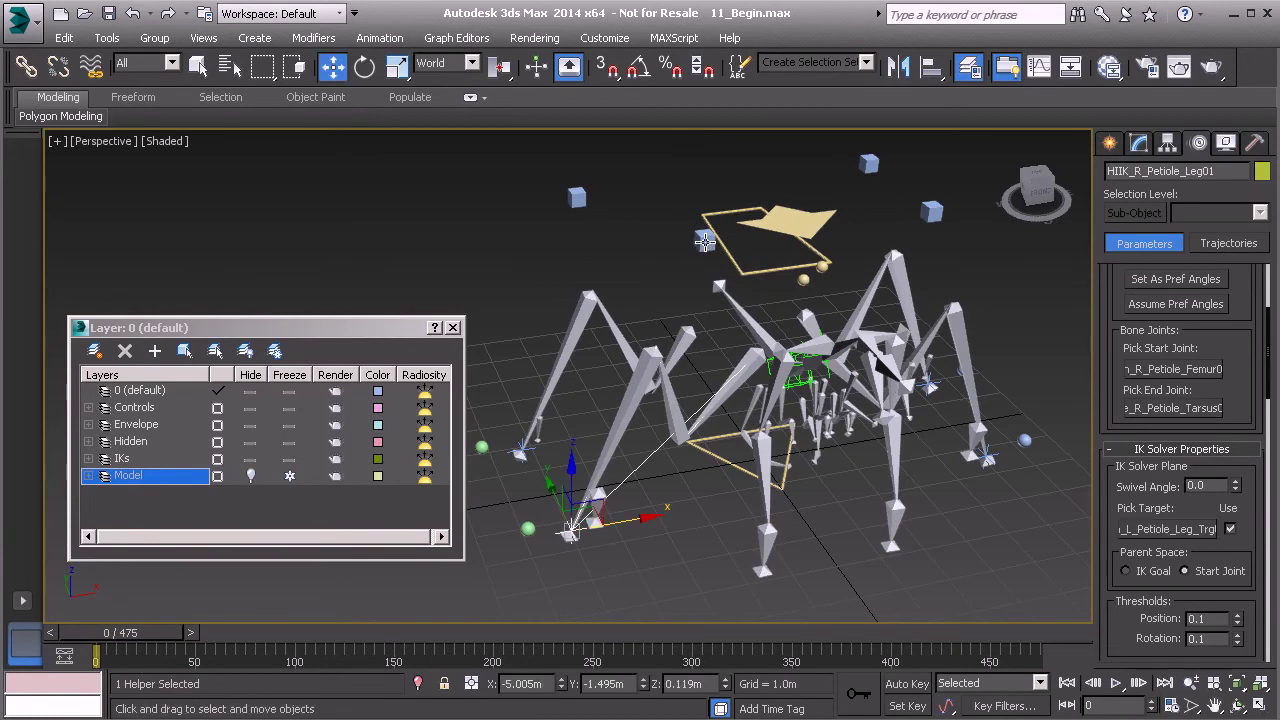
Set the copied gaster target box's X position to -2.713 m and color both right-side target boxes green
middle_click_drag(676, 370, 700, 368, "alt")
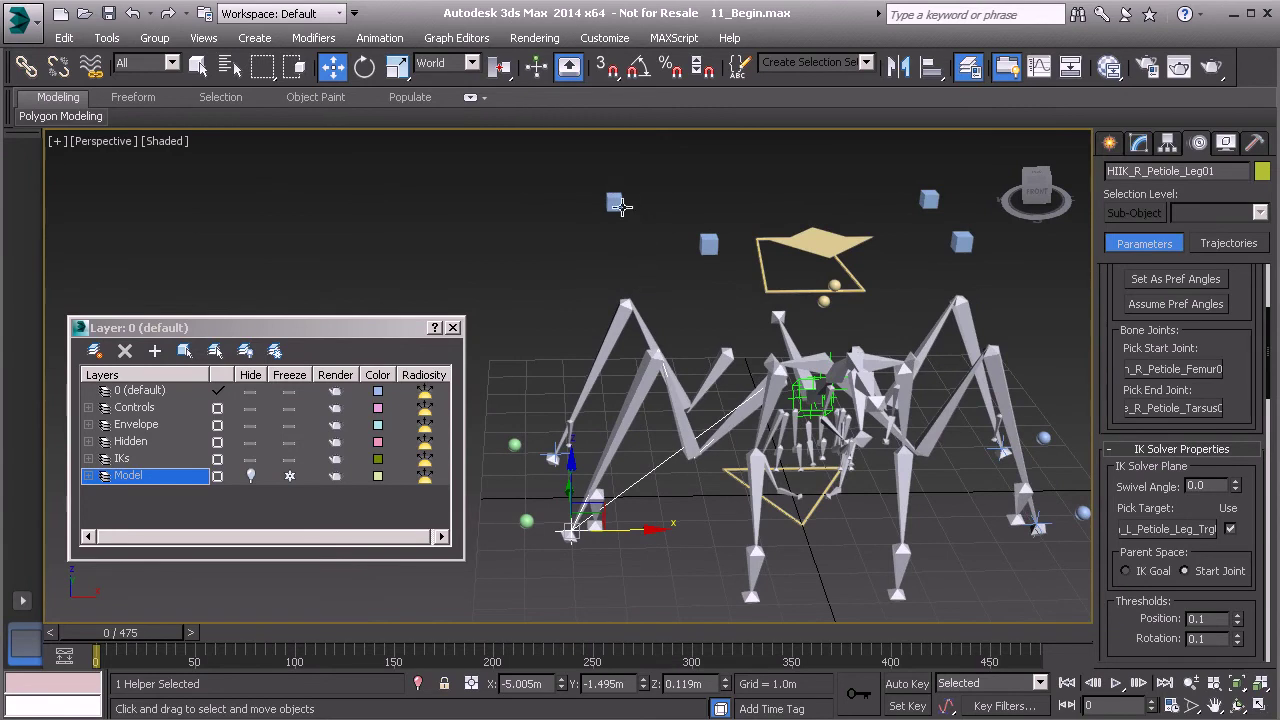
left_click(704, 244)
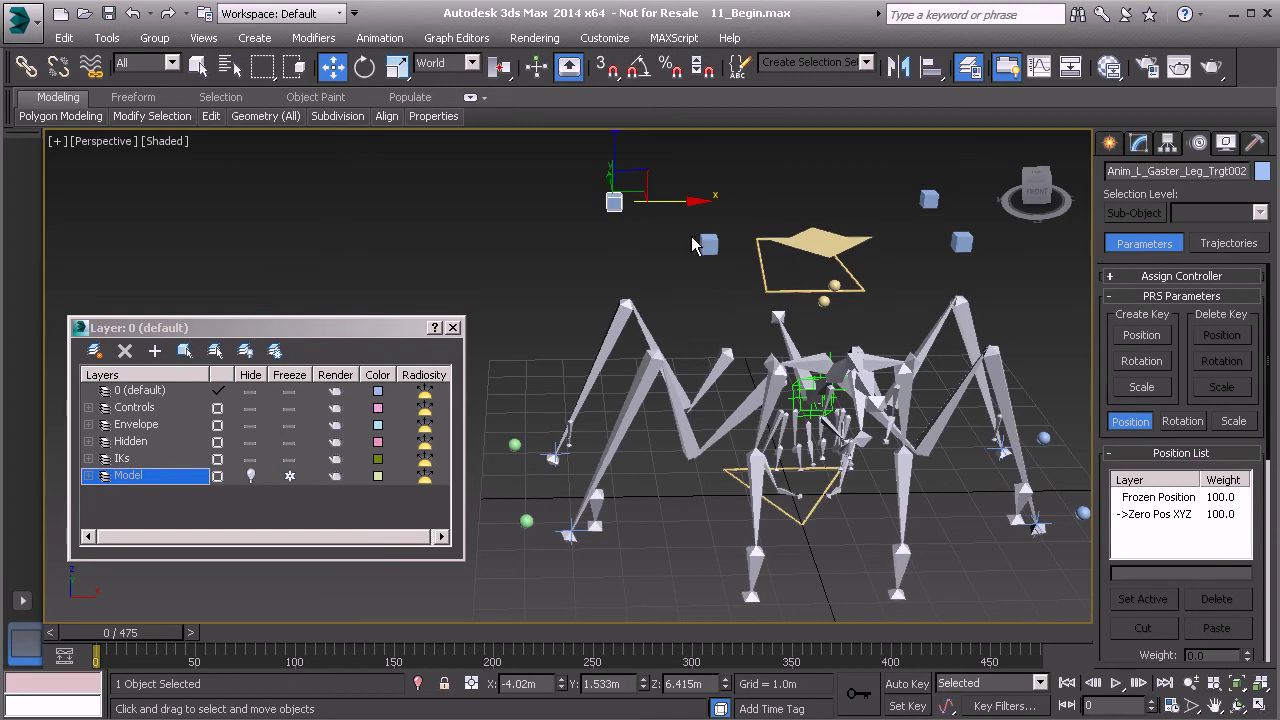
middle_click_drag(736, 283, 684, 291)
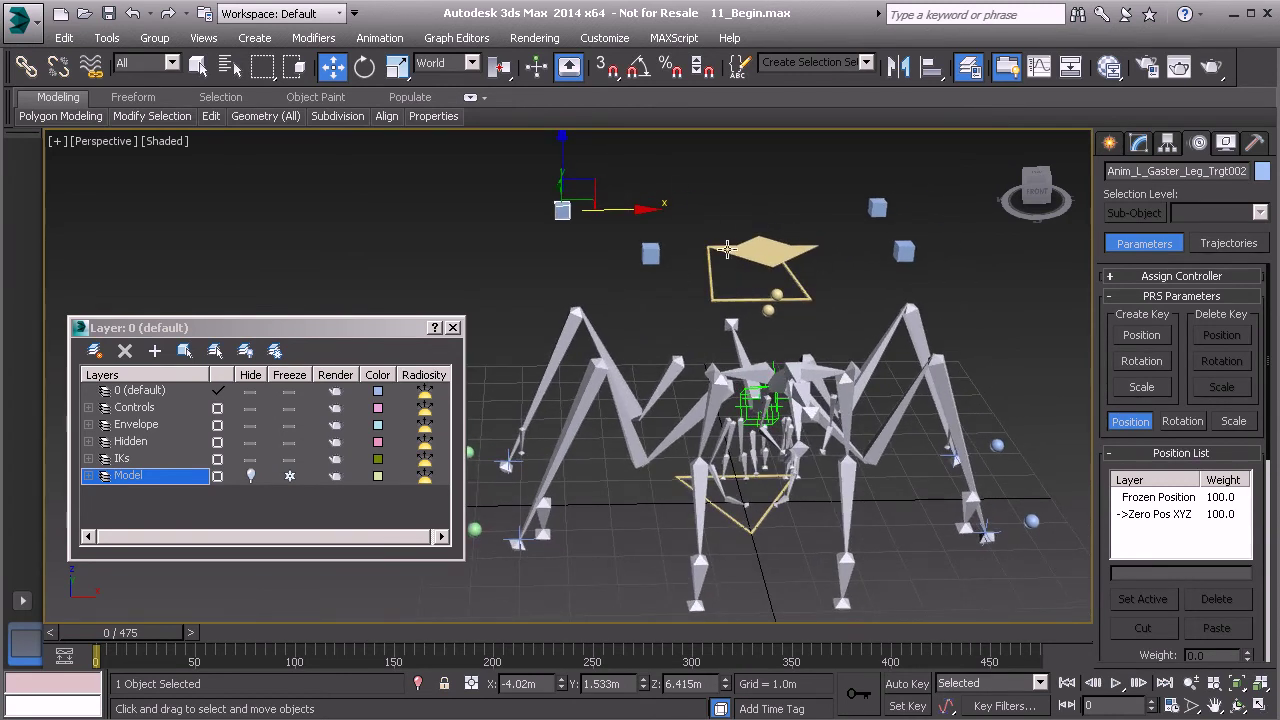
left_click(692, 210)
middle_click_drag(692, 210, 496, 231, "alt")
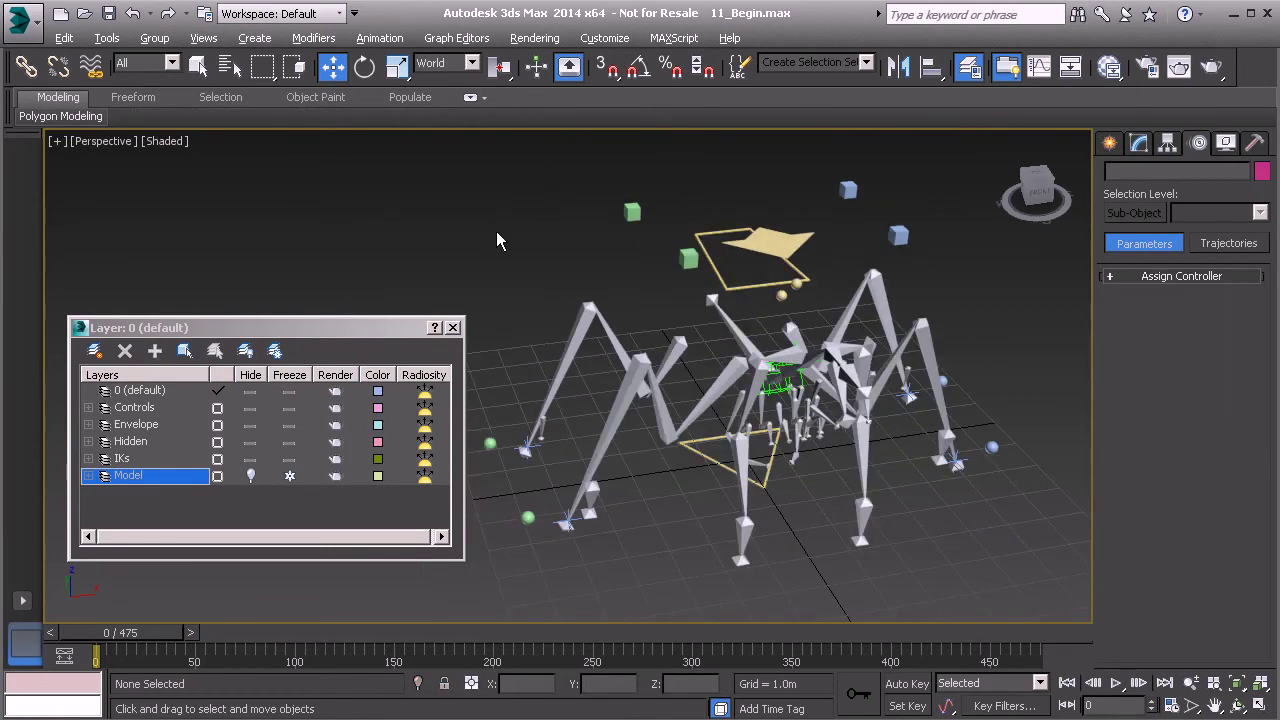
Test the Anim_R_Petiole_Leg_Trgt01 and Anim_R_Gaster_Leg_Trgt01 boxes with trial moves and cancel the moves
left_click(632, 212)
mouse_move(632, 214)
middle_mouse_down("alt")
mouse_move(665, 246)
mouse_move(642, 222)
middle_mouse_up("alt")
left_click_drag(642, 222, 650, 231)
middle_click_drag(650, 231, 660, 285, "alt")
left_click(661, 288)
left_click_drag(661, 285, 626, 293)
mouse_move(626, 293)
middle_mouse_down("alt")
mouse_move(626, 271)
mouse_move(655, 306)
mouse_move(620, 271)
mouse_move(642, 277)
middle_mouse_up("alt")
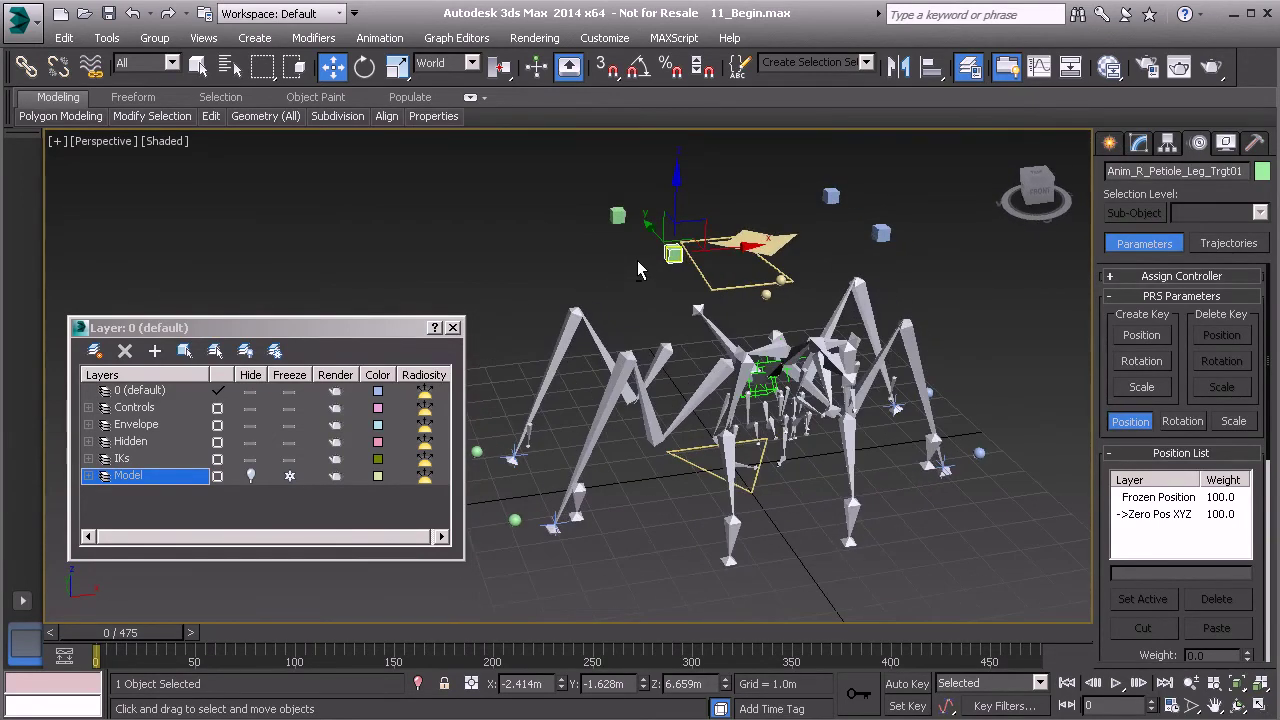
left_click(609, 208)
middle_click_drag(609, 208, 655, 212)
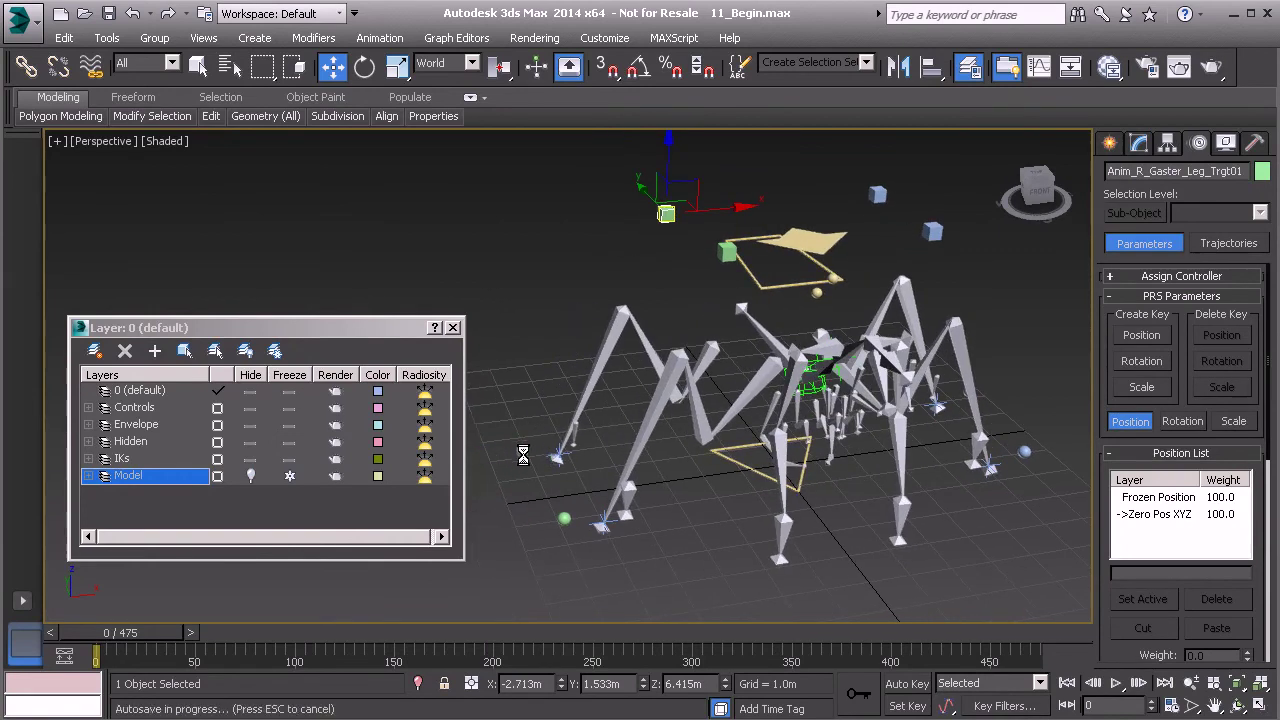
middle_click_drag(523, 450, 666, 218, "alt")
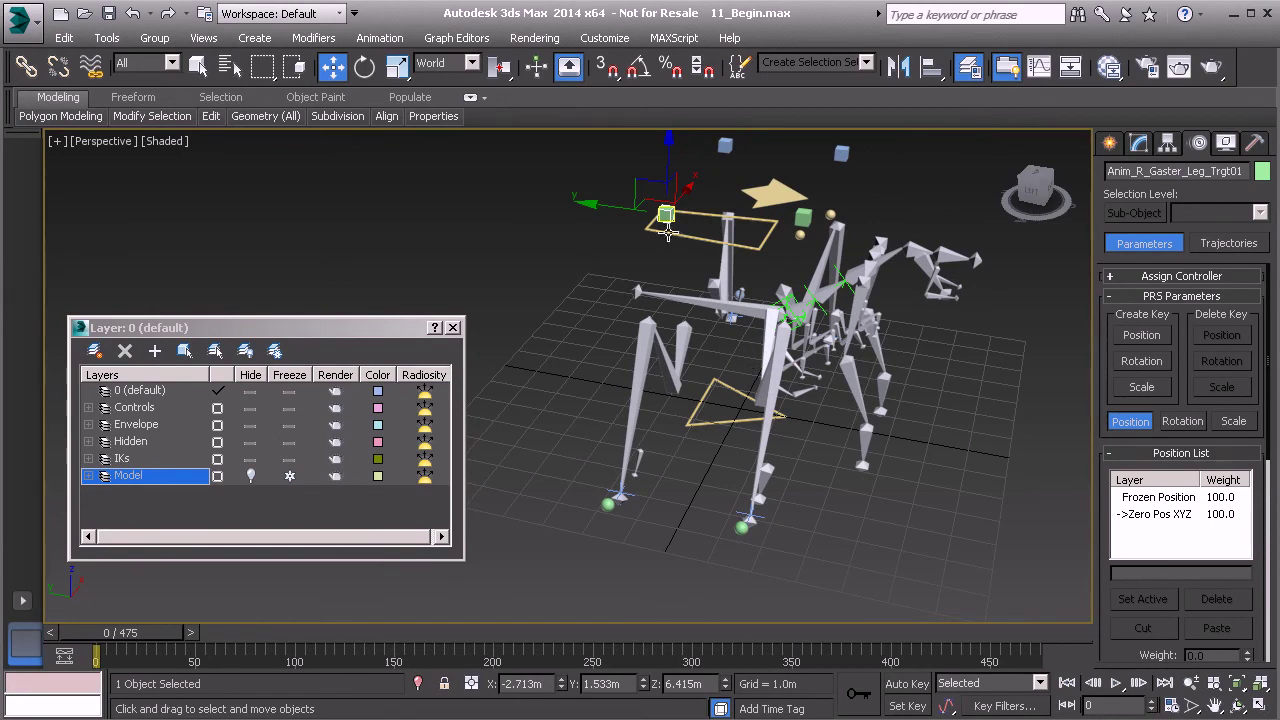
left_click_drag(666, 214, 730, 230)
right_click(709, 231)
Select all four leg target boxes and link them to the yellow triangular control on the ground as their parent
middle_click_drag(670, 265, 724, 290, "alt")
left_click(759, 279, "ctrl")
left_click(804, 180, "ctrl")
left_click(896, 214, "ctrl")
middle_click_drag(896, 214, 870, 220, "alt")
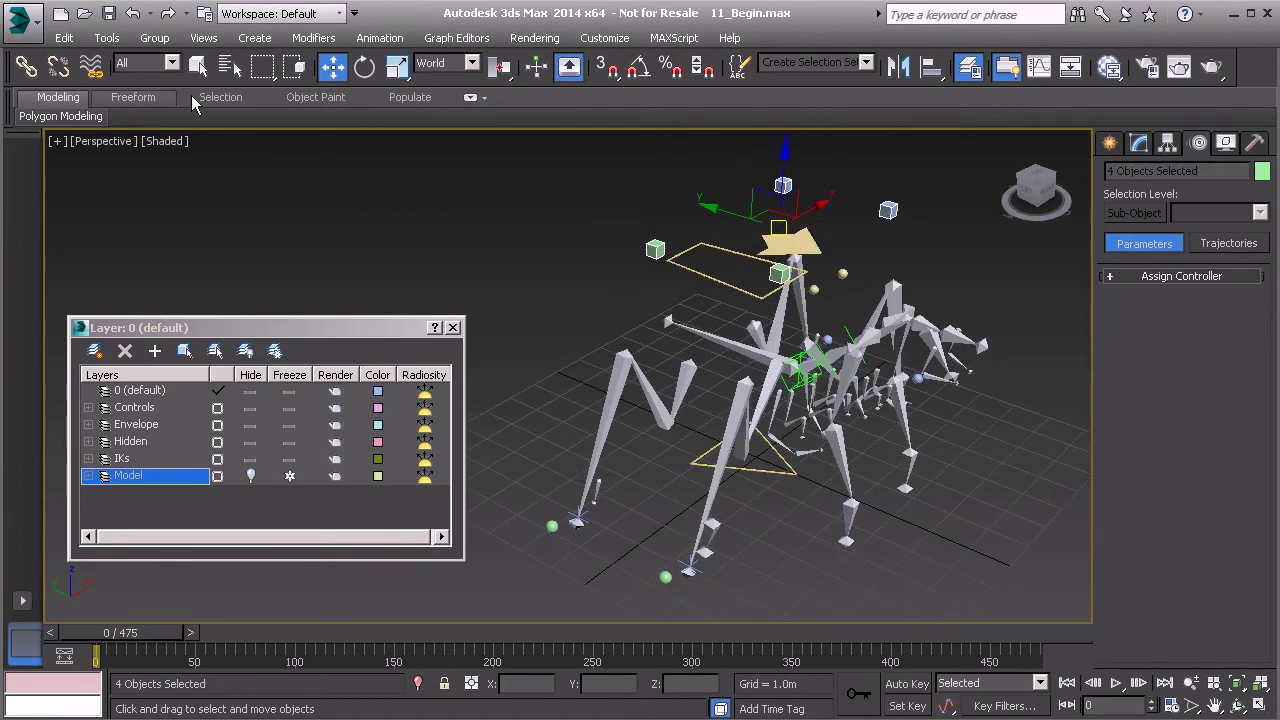
left_click(26, 66)
middle_click_drag(620, 270, 660, 250, "alt")
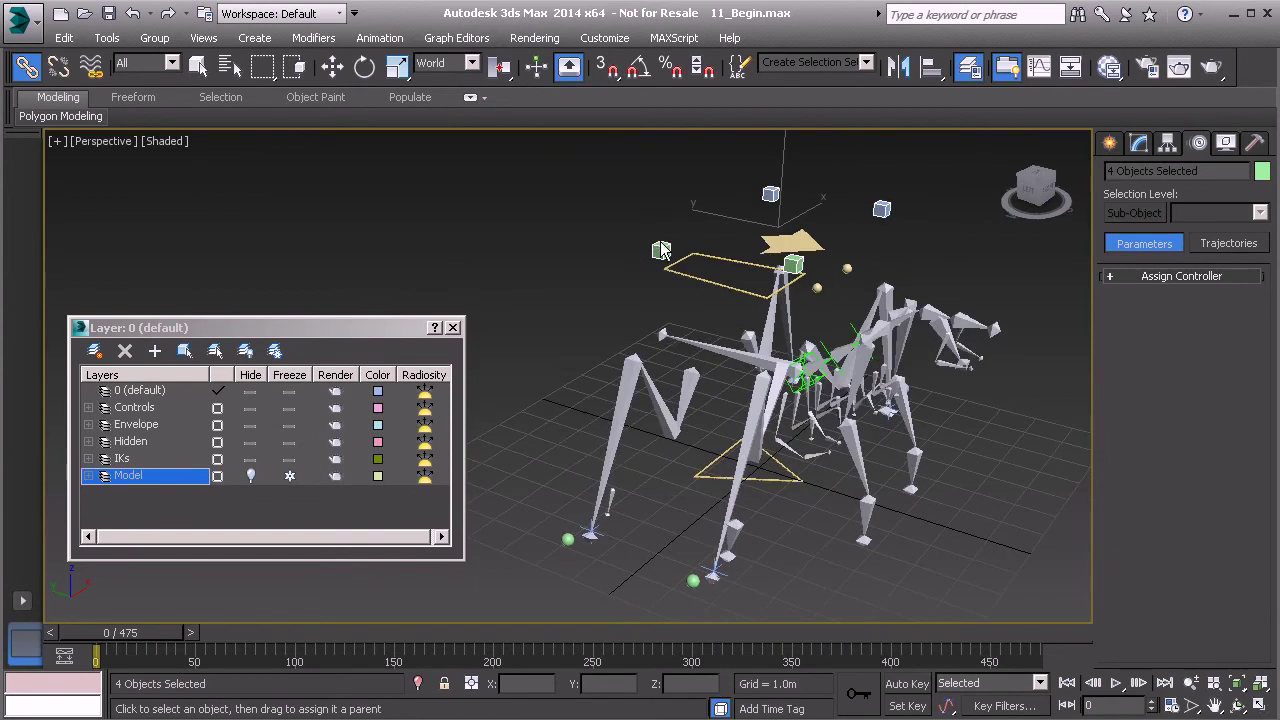
left_click_drag(660, 250, 709, 476)
middle_click_drag(709, 476, 670, 380, "alt")
Freeze the transforms of the four selected leg target boxes and make them non-renderable
right_click(536, 247)
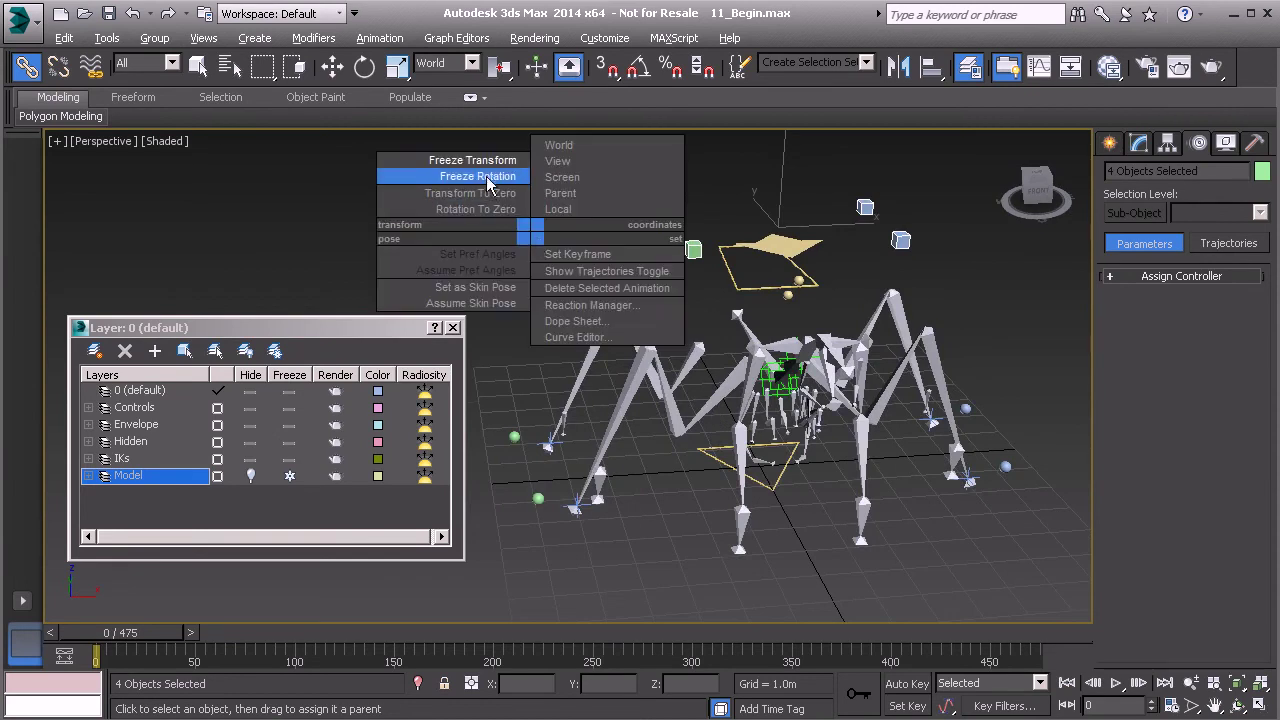
left_click(491, 160)
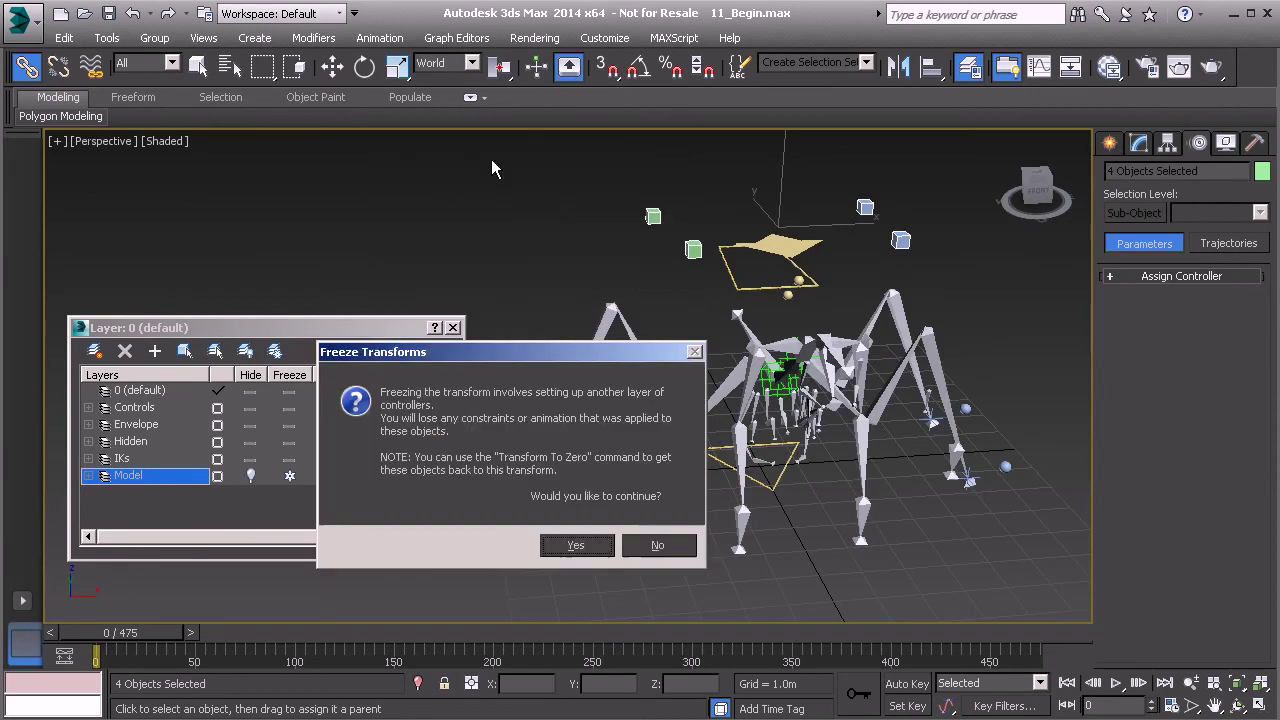
left_click(577, 545)
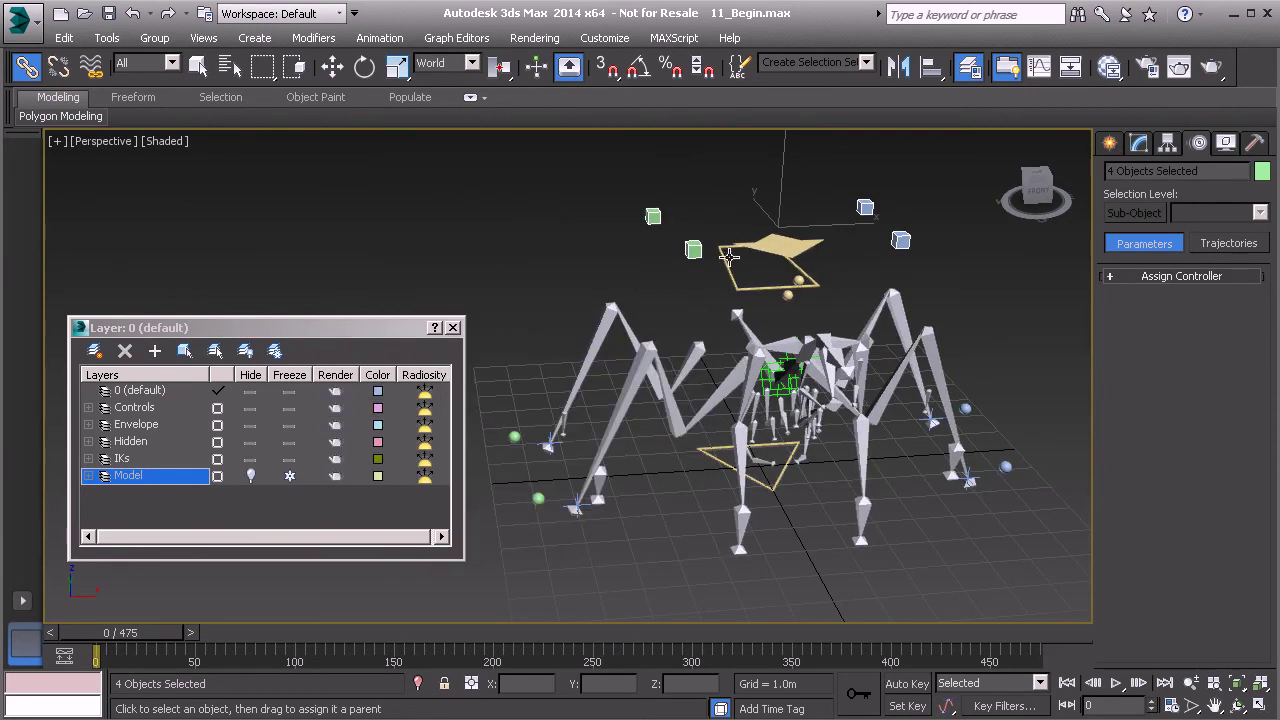
right_click(534, 183)
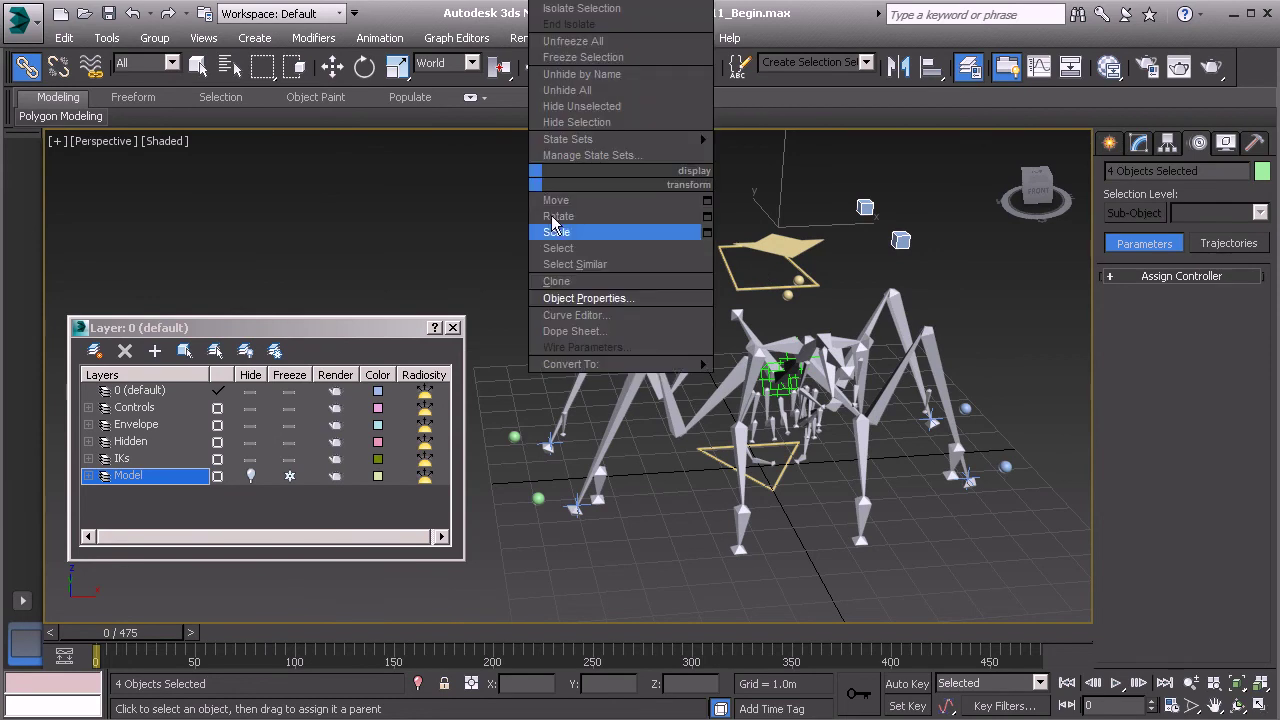
left_click(591, 300)
left_click(653, 332)
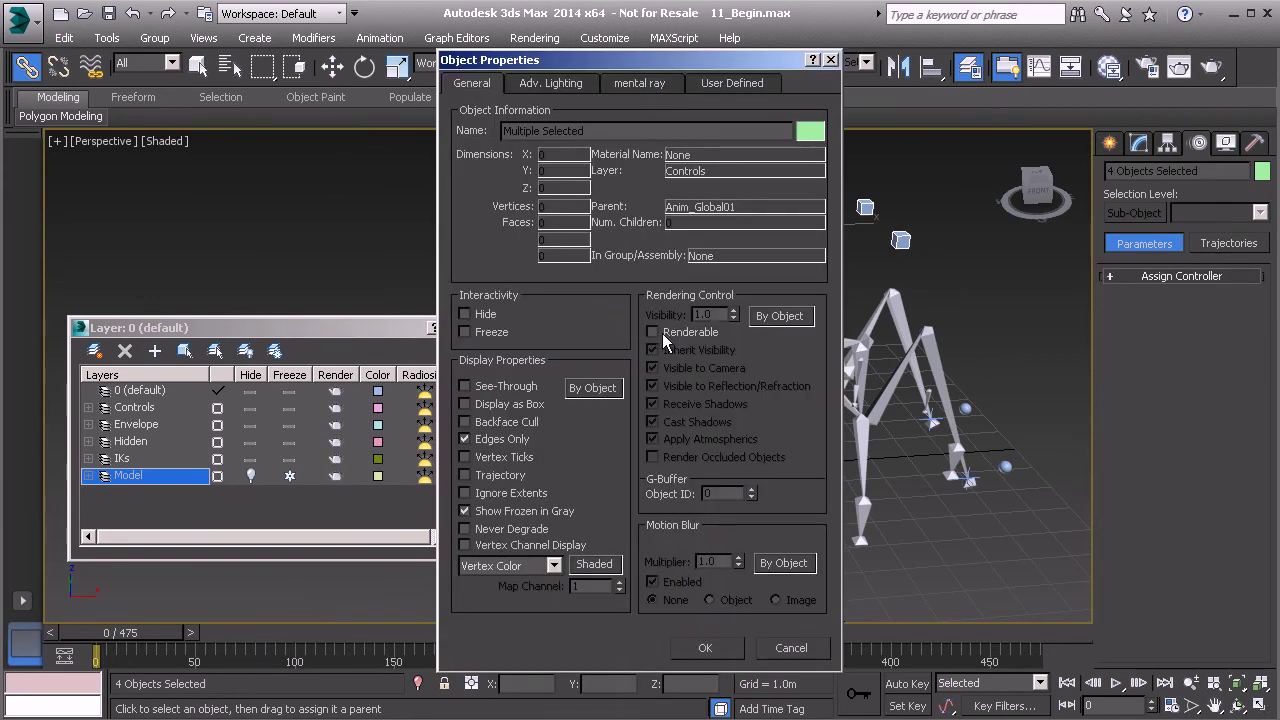
left_click(707, 648)
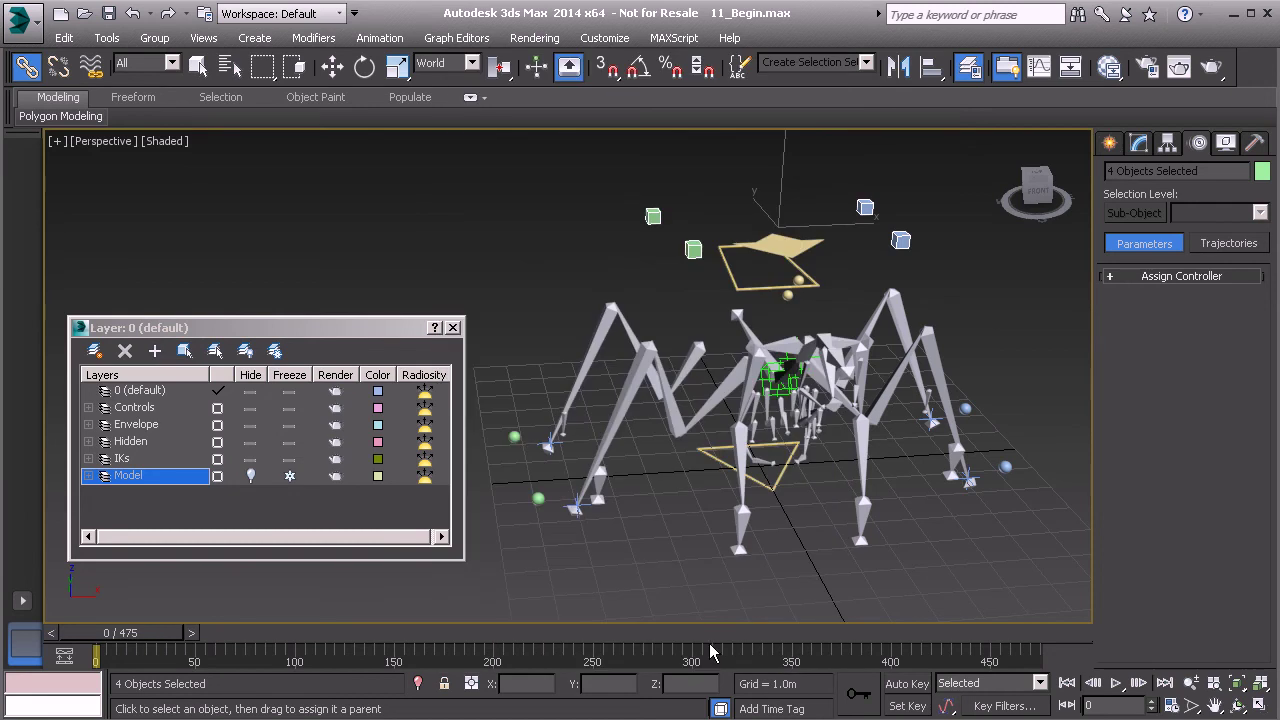
Select the Anim_L_Petiole_Leg01 sphere control and add an Attribute Holder modifier to it
middle_click_drag(606, 294, 880, 310, "alt")
scroll(860, 300, "up", 6)
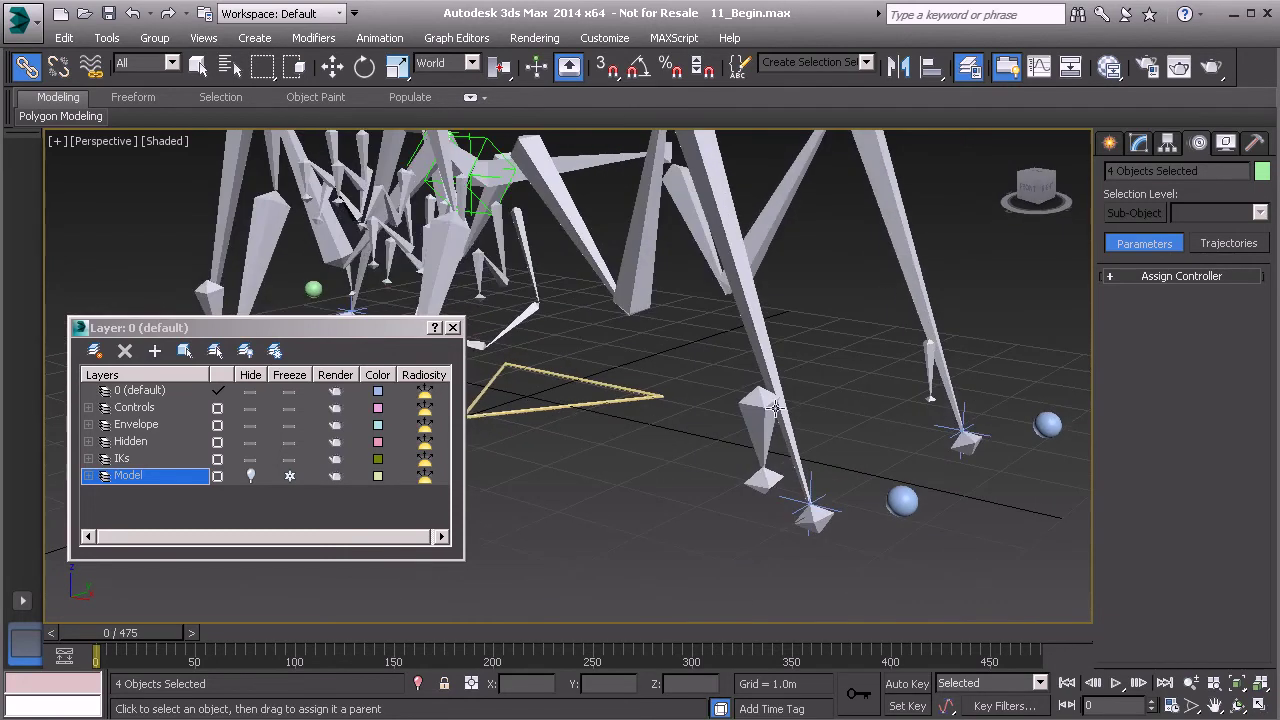
left_click(902, 500)
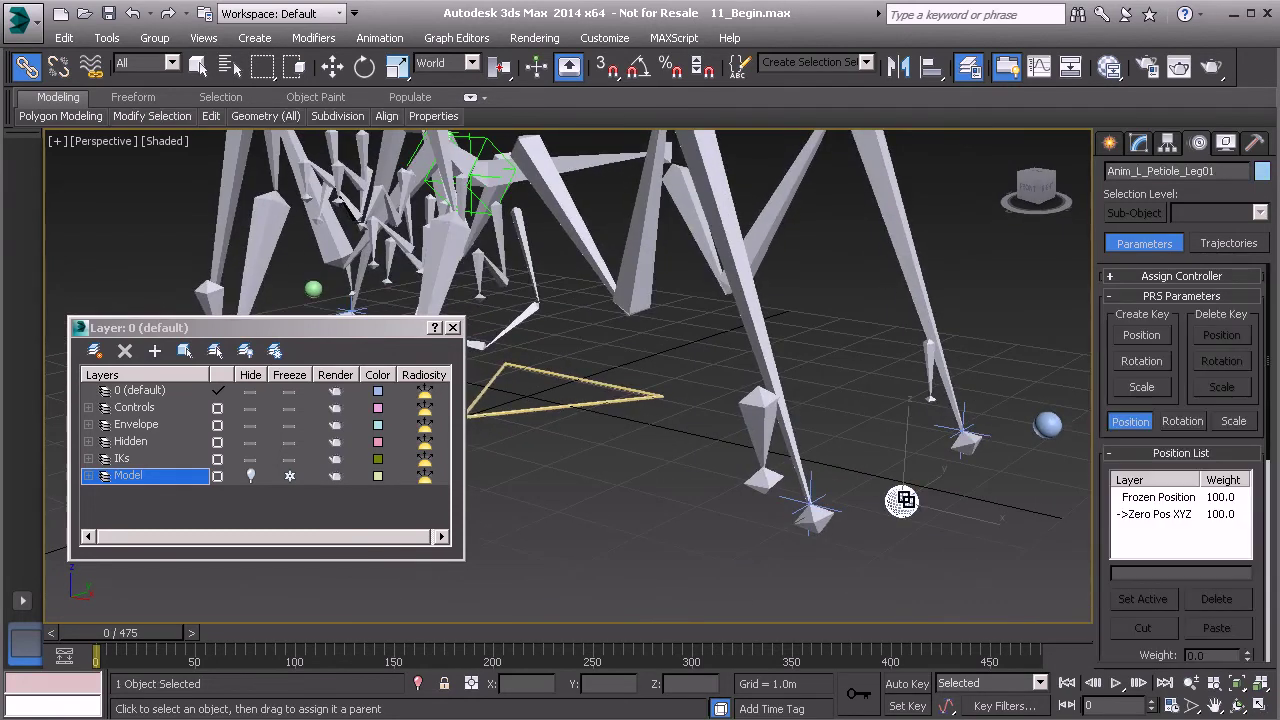
middle_click_drag(763, 414, 812, 459, "alt")
key("q")
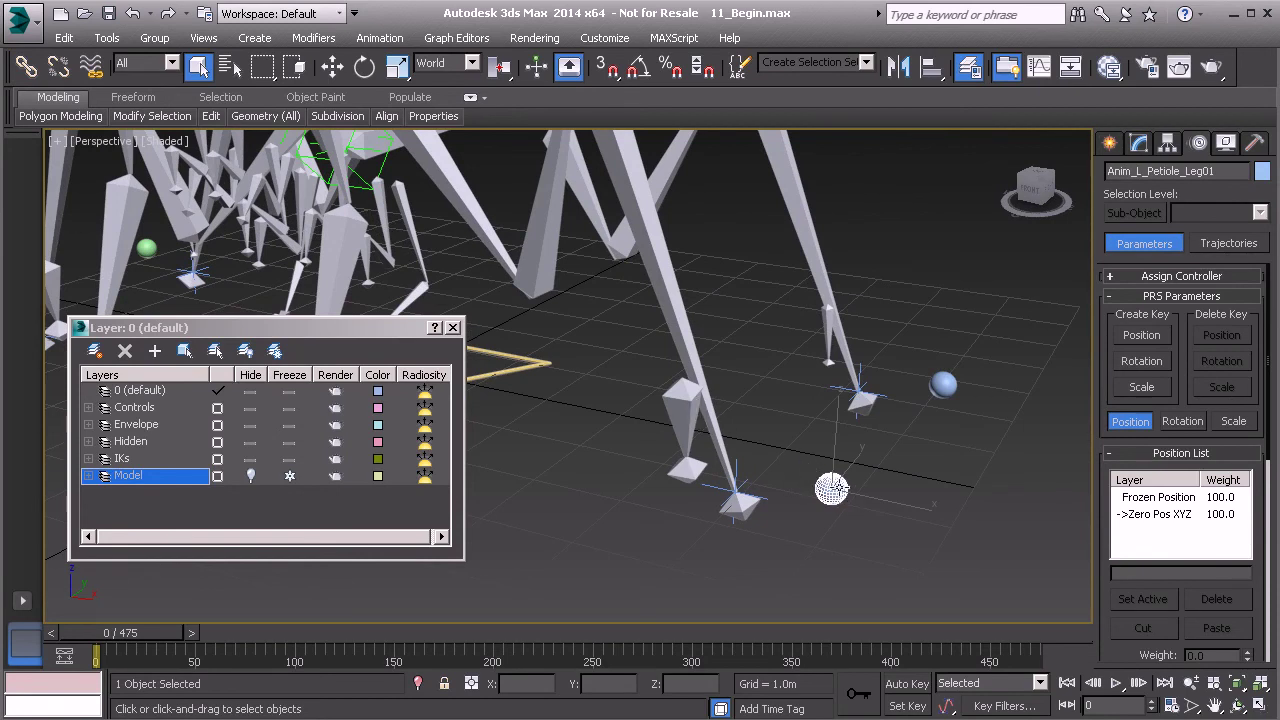
middle_click_drag(747, 433, 762, 457)
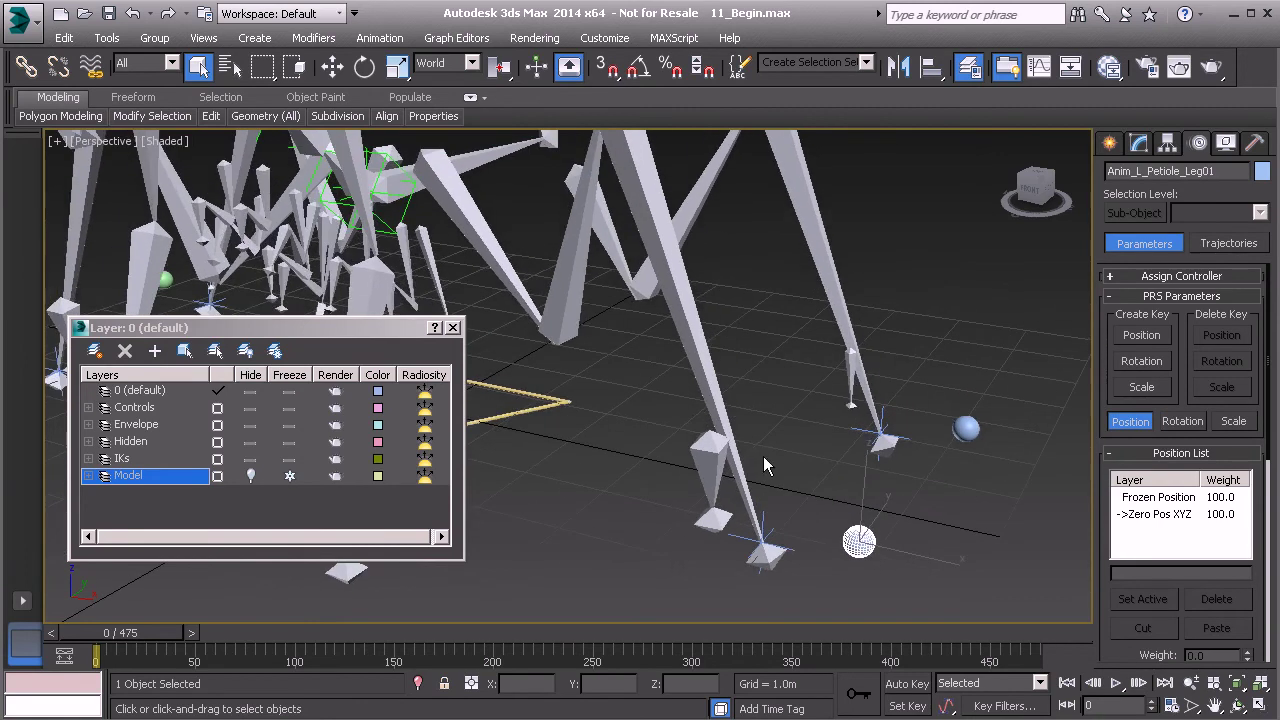
middle_click_drag(712, 377, 662, 381)
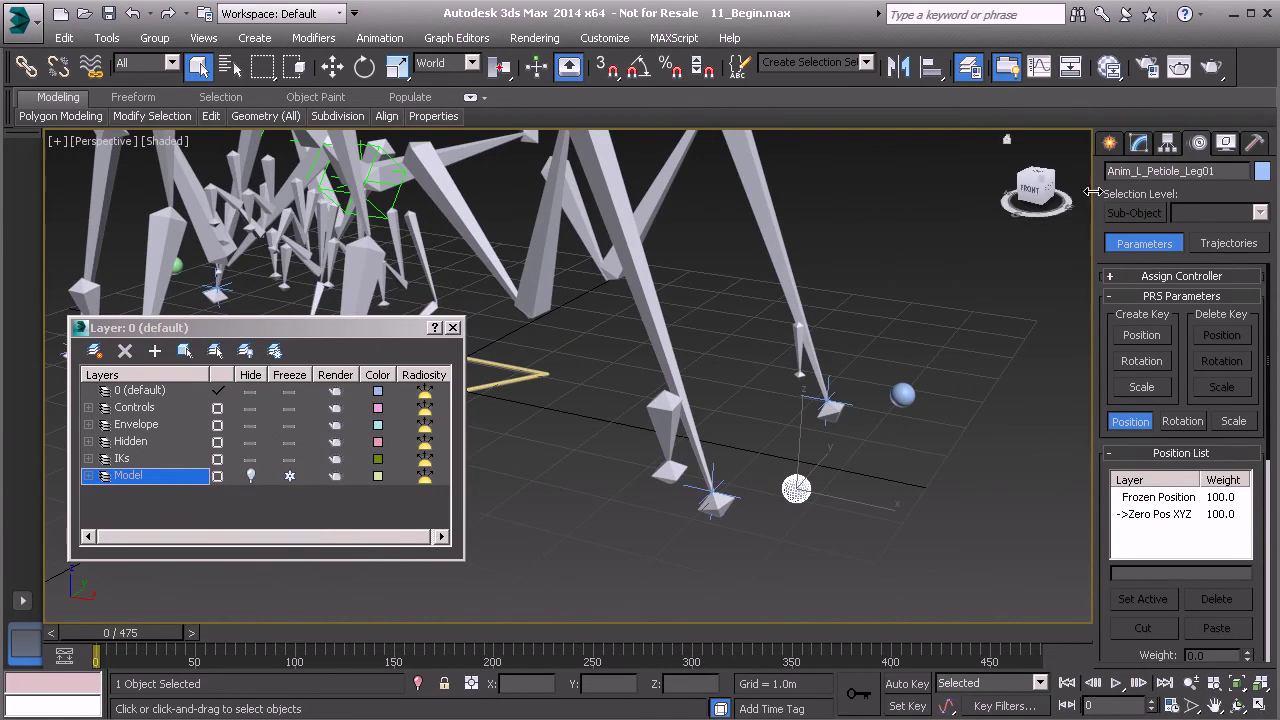
left_click(1138, 143)
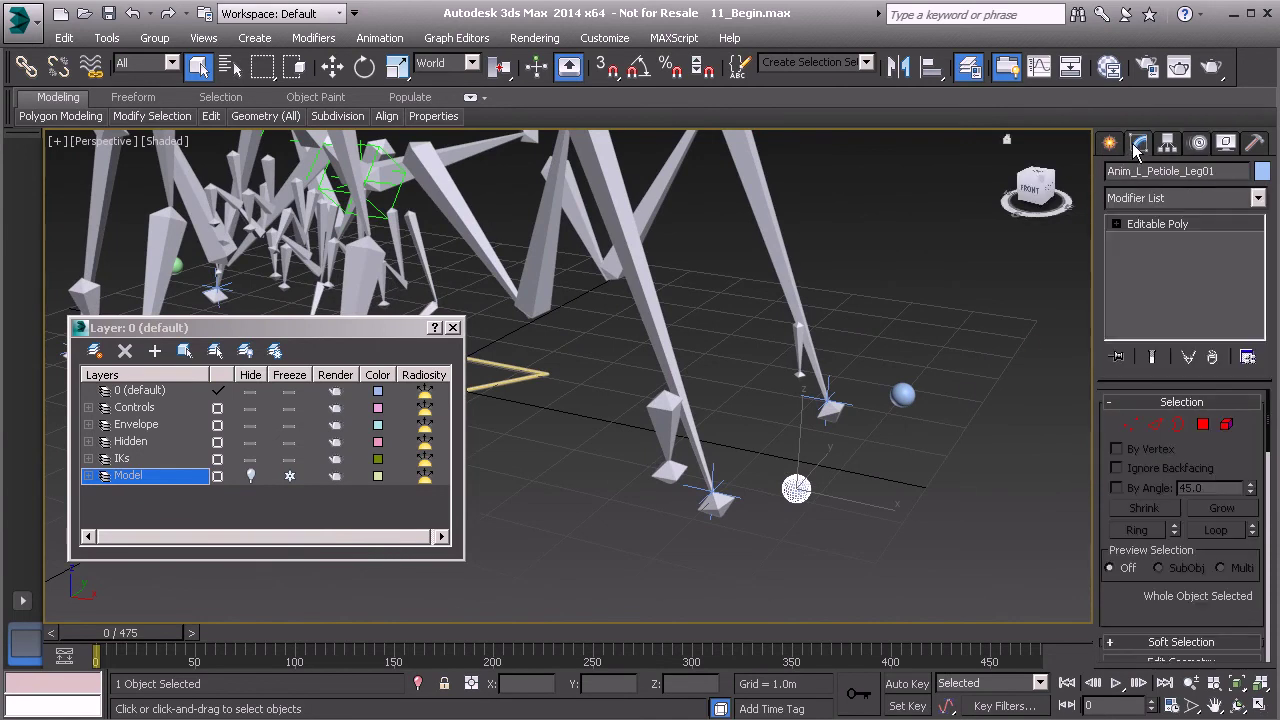
left_click(1158, 200)
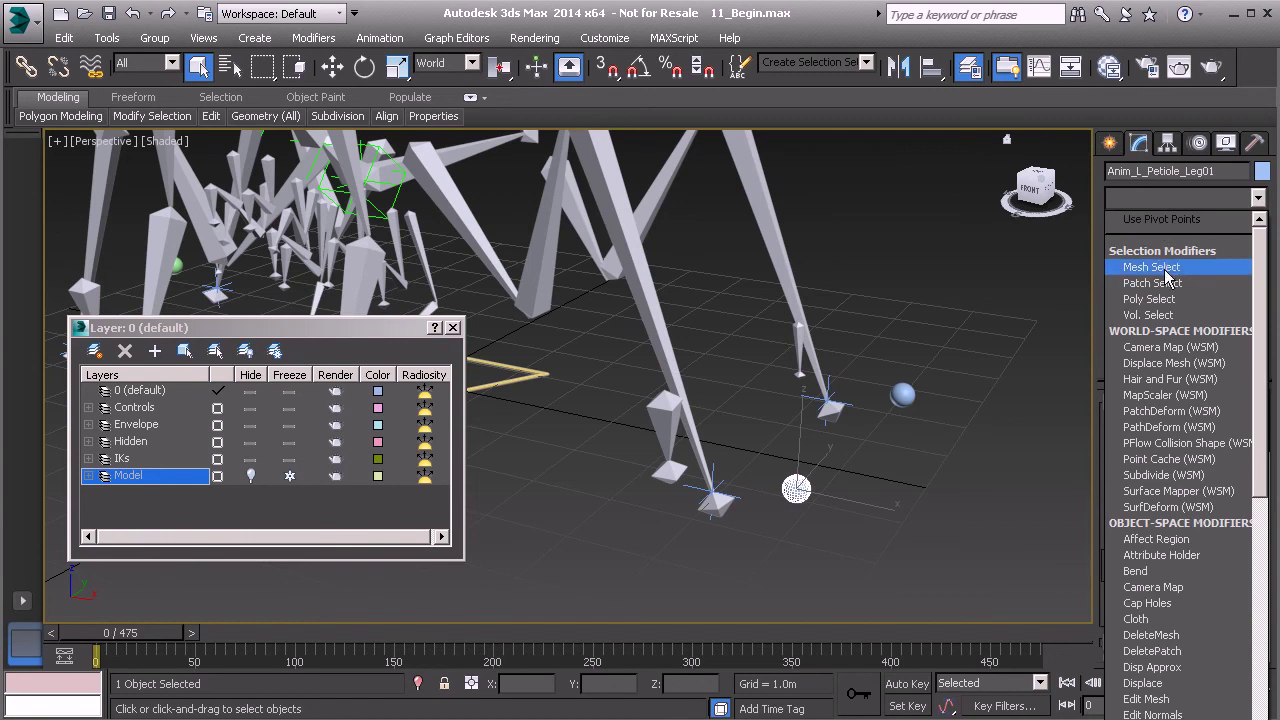
scroll(1170, 260, "down", 7)
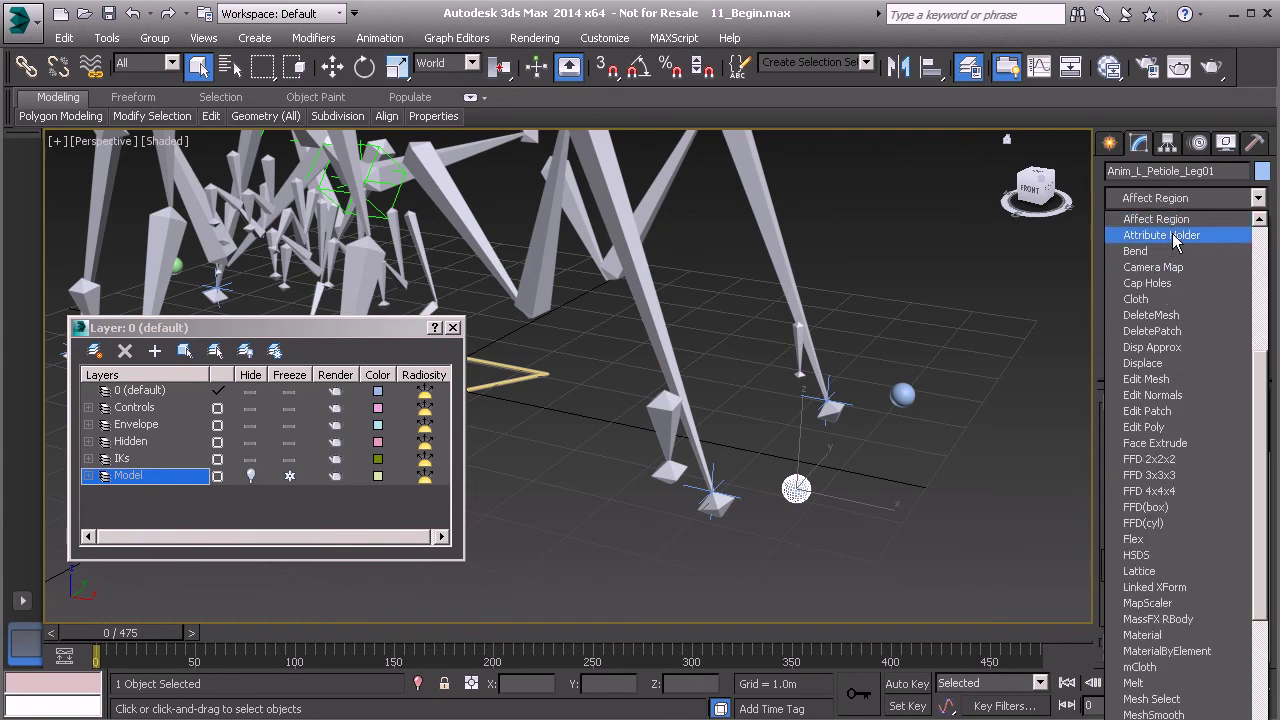
left_click(1176, 238)
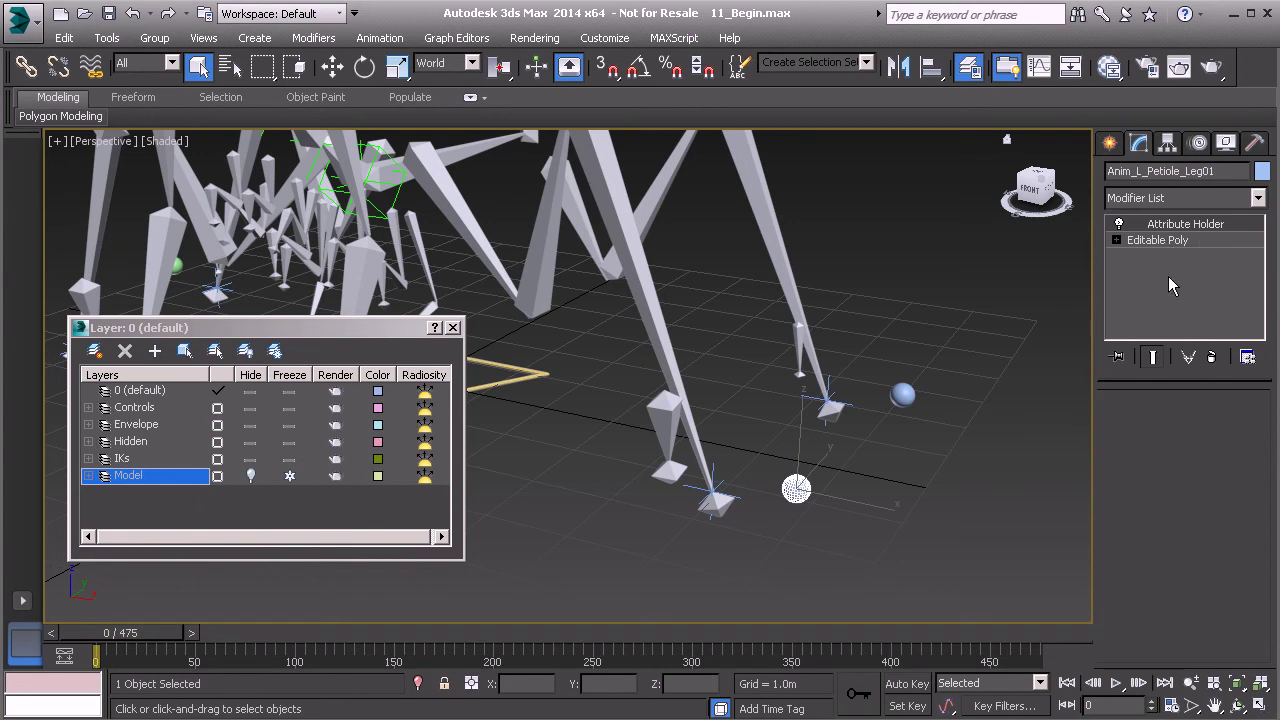
Review the sphere's base Editable Poly parameters and rename its Attribute Holder modifier ExtraControls
left_click(1178, 241)
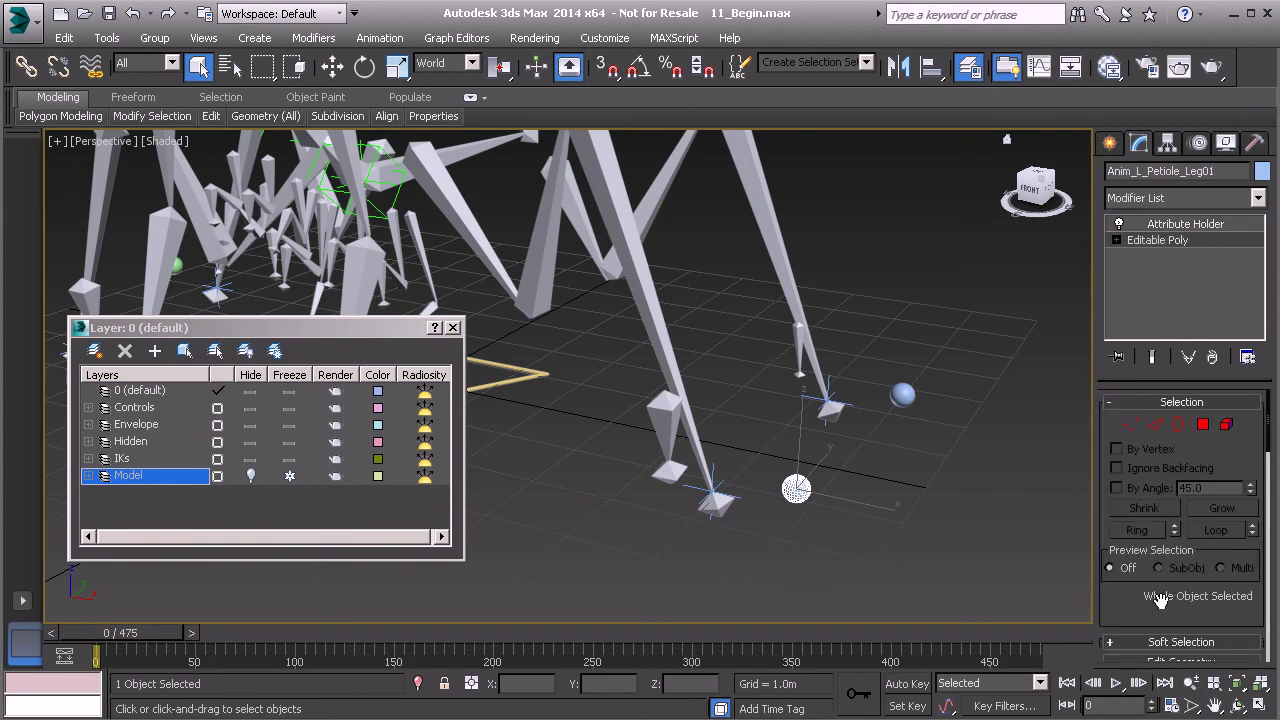
scroll(1120, 590, "down", 10)
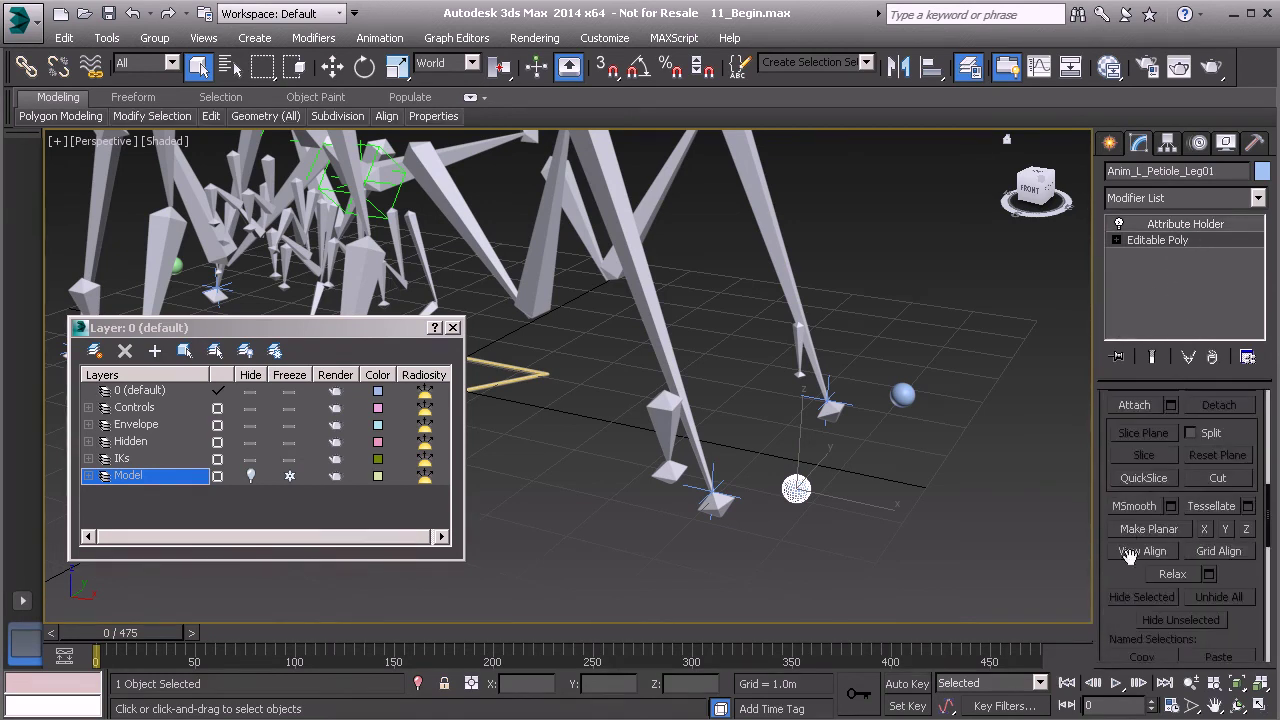
scroll(1118, 584, "down", 10)
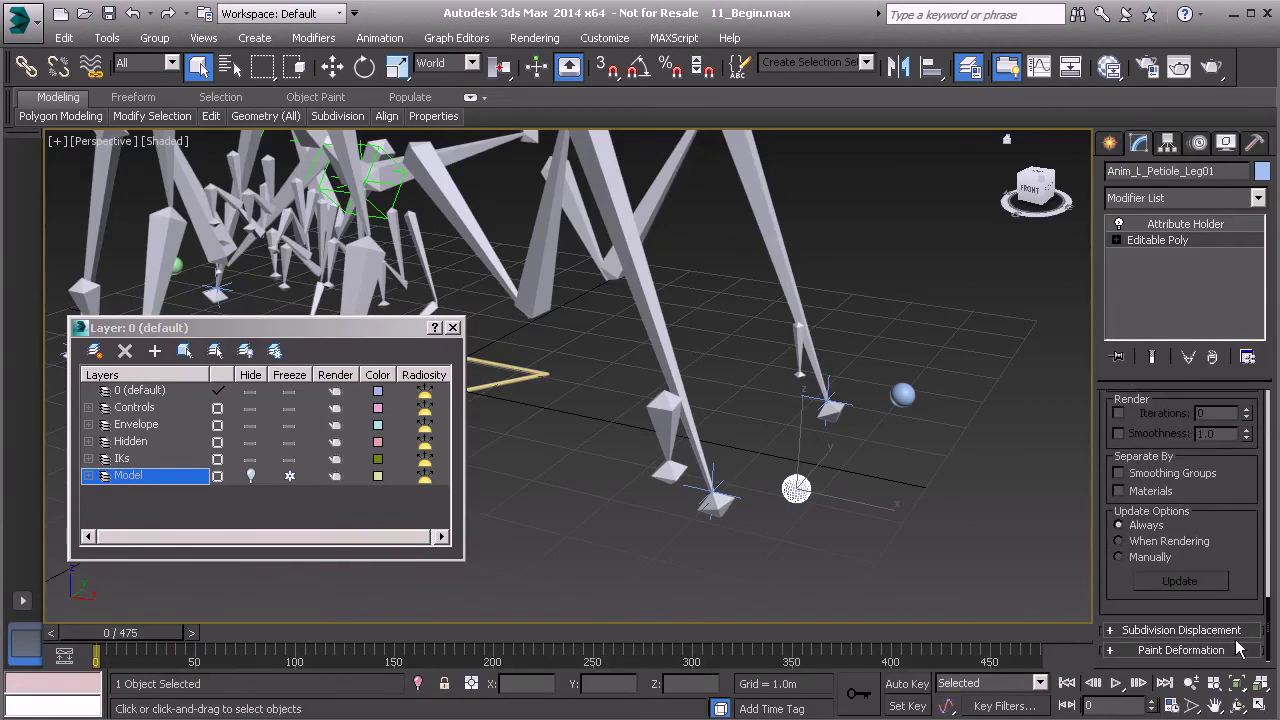
scroll(1106, 424, "up", 10)
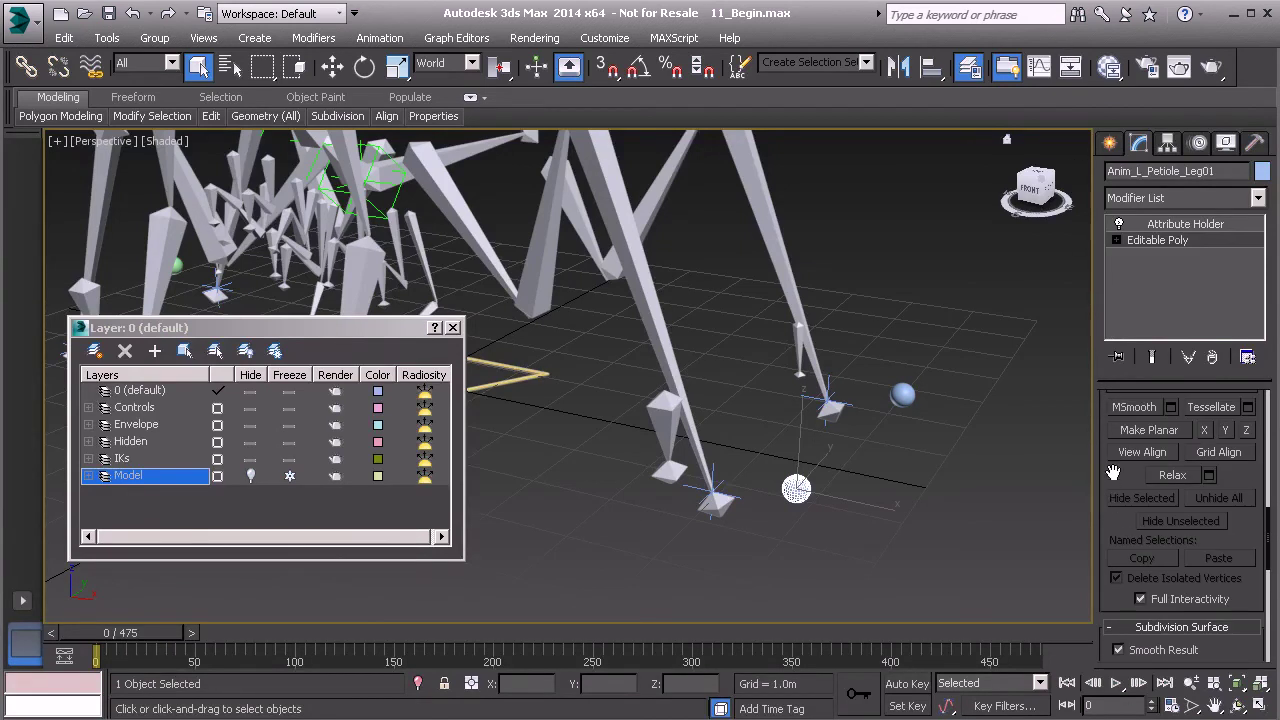
left_click_drag(1106, 417, 1106, 567)
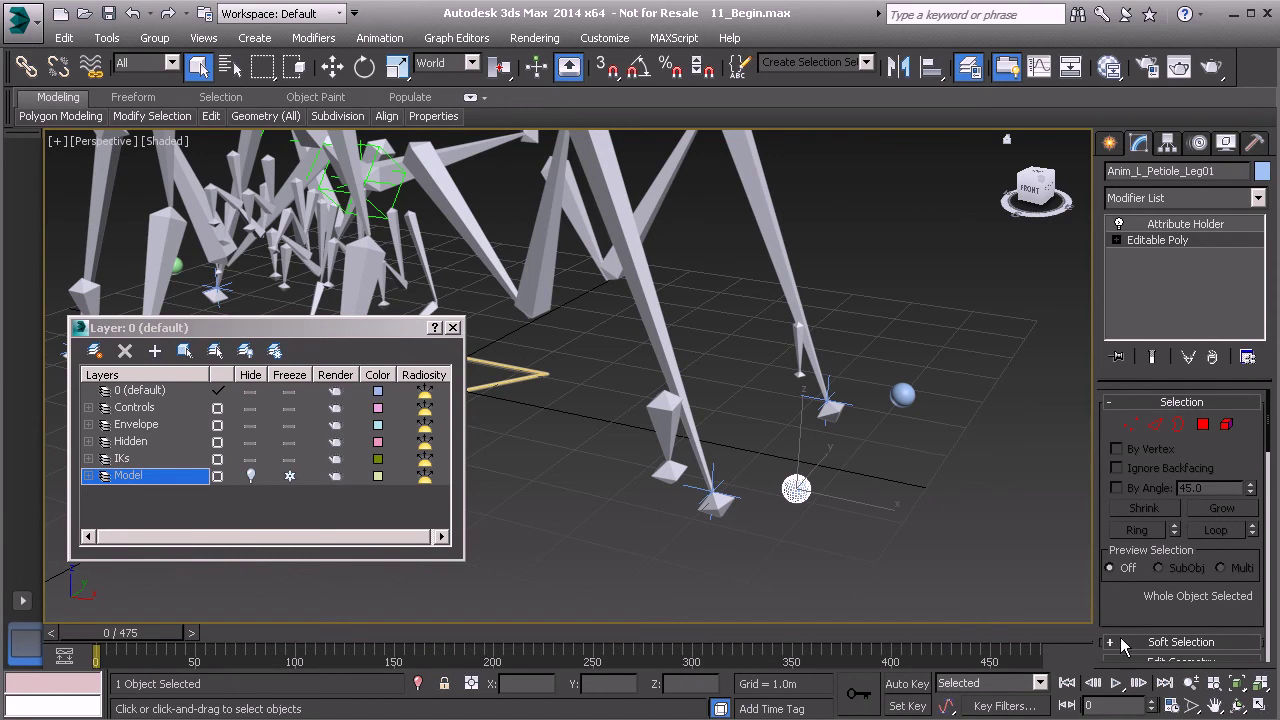
left_click(1204, 227)
right_click(1168, 230)
left_click(1176, 231)
type("ExtraControls")
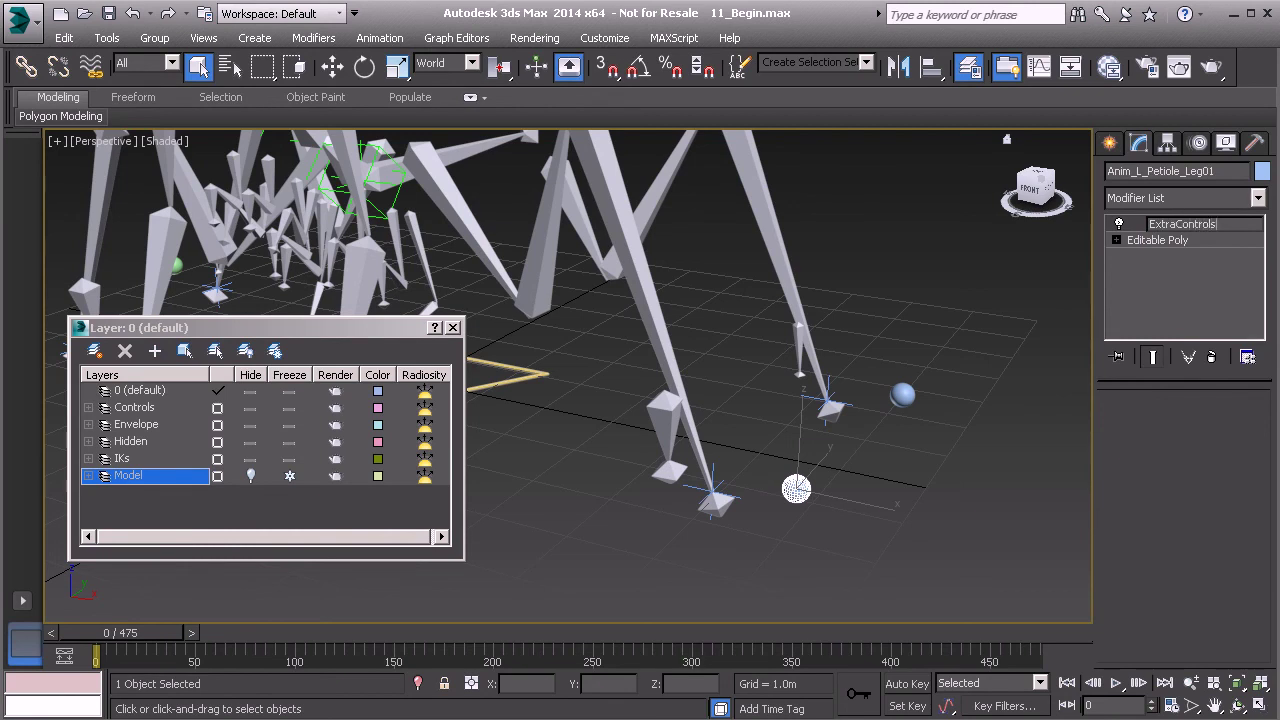
key("Return")
Open the Parameter Editor for the ExtraControls modifier and name the new Float spinner attribute Claw
middle_click_drag(570, 445, 697, 446, "alt")
key("alt+1")
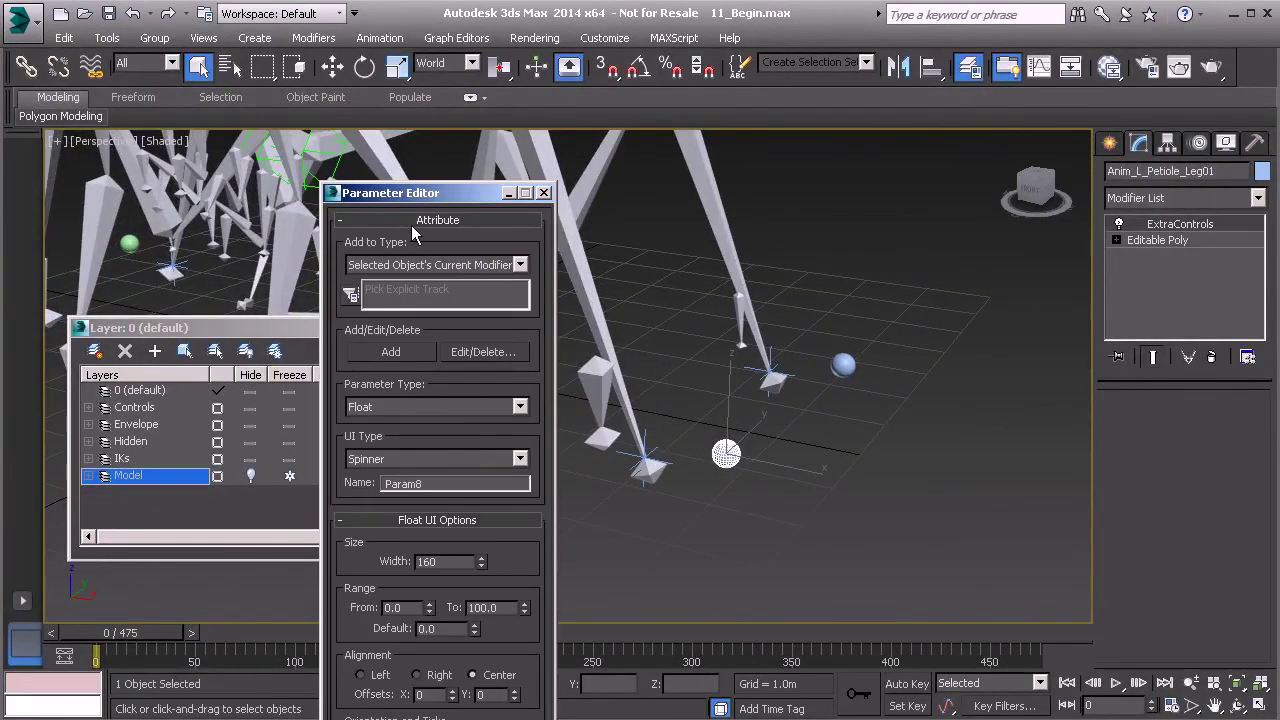
left_click(380, 39)
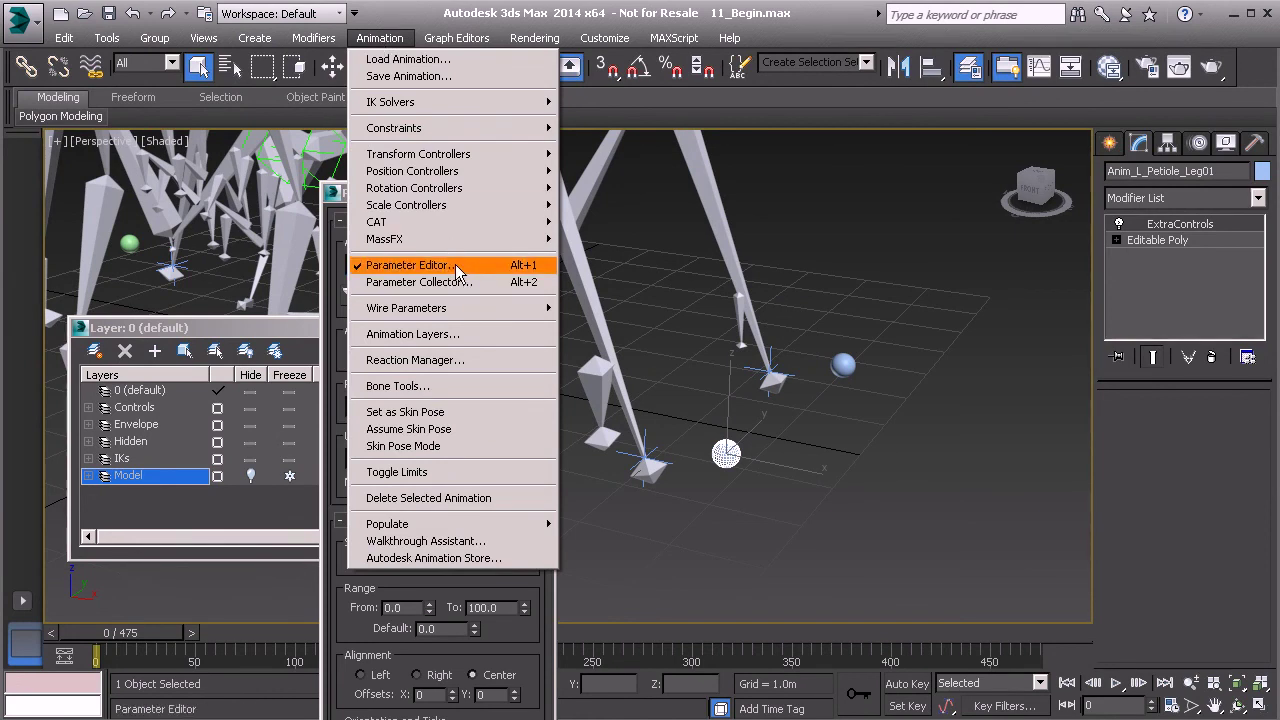
left_click(820, 100)
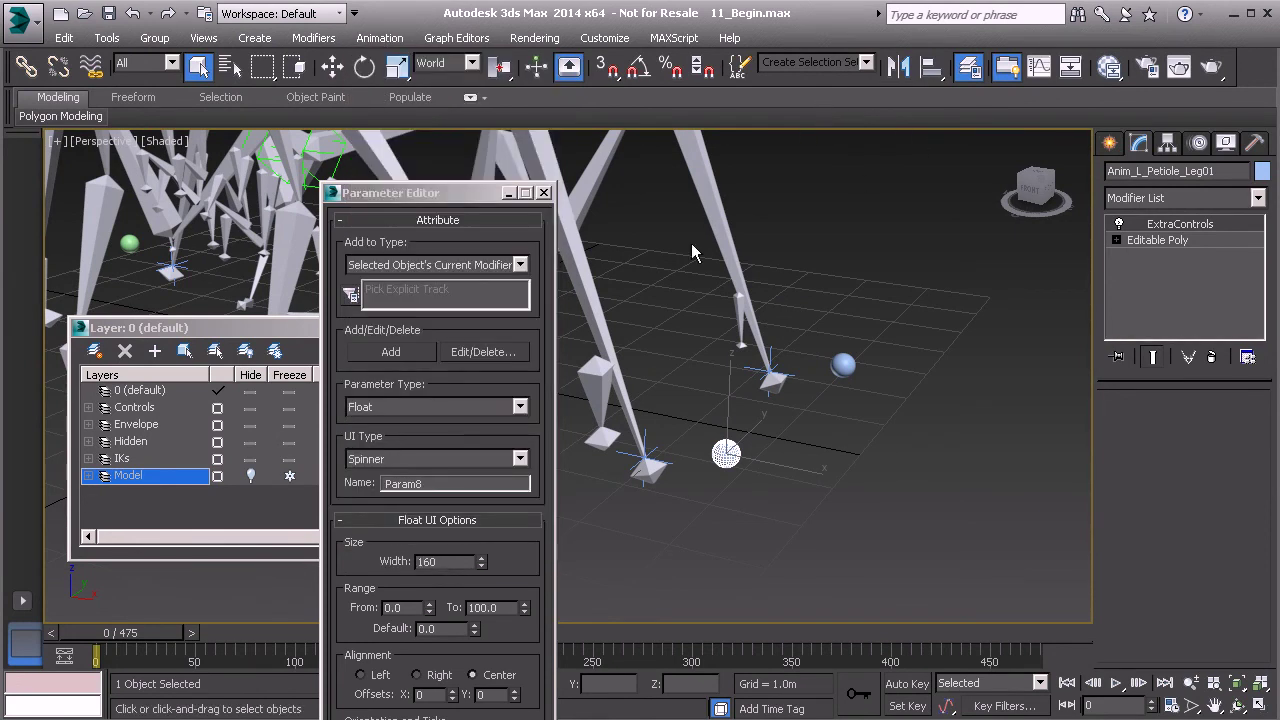
left_click_drag(446, 200, 382, 156)
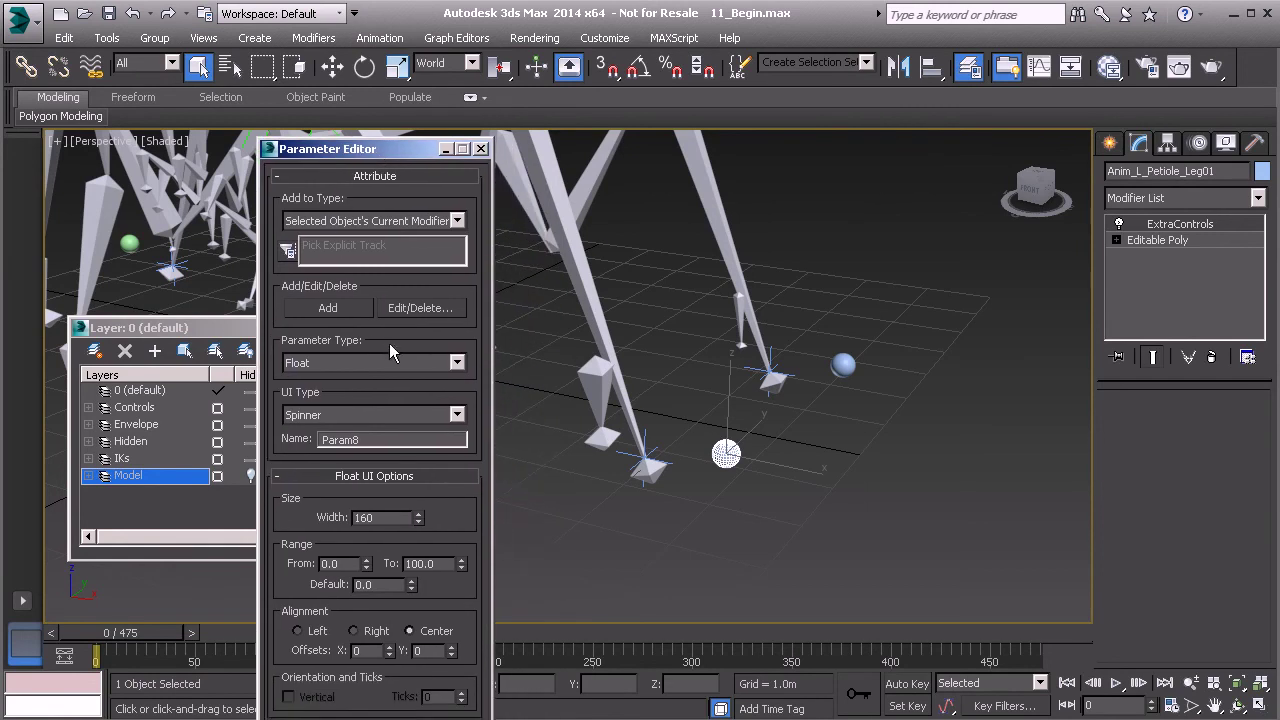
double_click(364, 439)
type("Claw")
Set the Claw attribute's range from -360 to 360, add it to the ExtraControls modifier and close the editor
left_click_drag(394, 151, 394, 110)
left_click(335, 520)
double_click(335, 521)
type("-36")
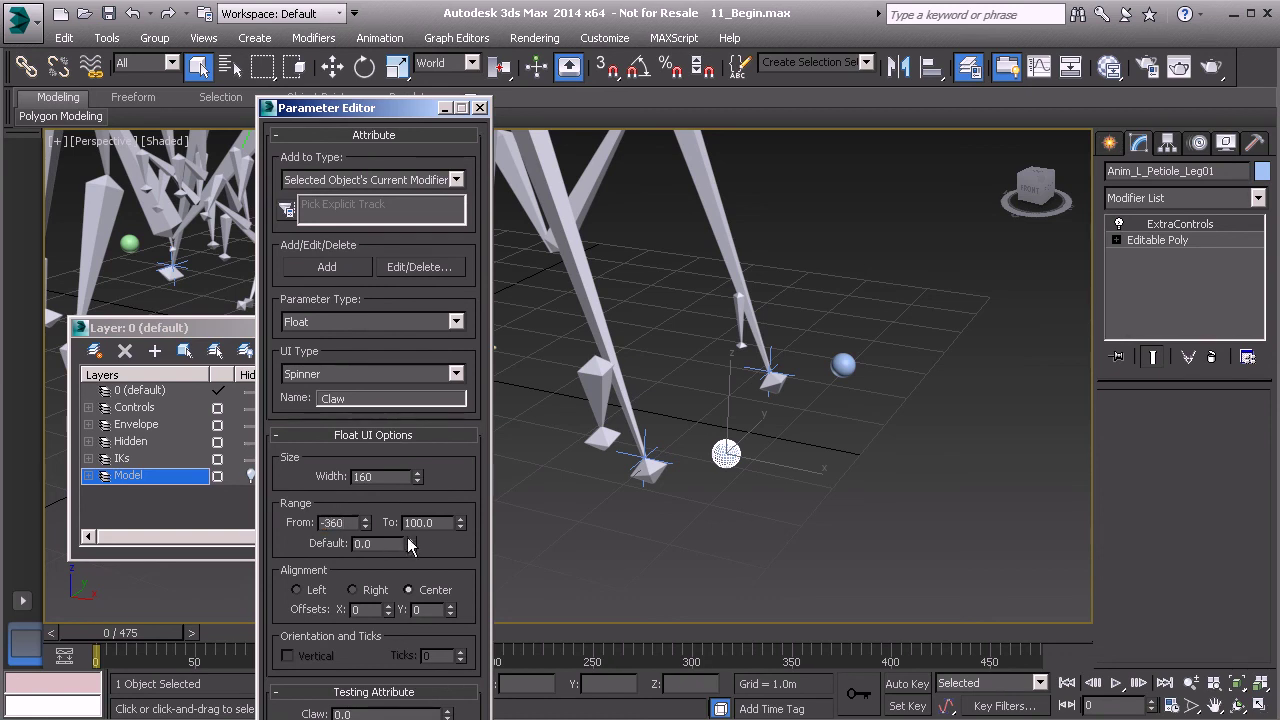
double_click(418, 523)
type("360")
left_click(328, 268)
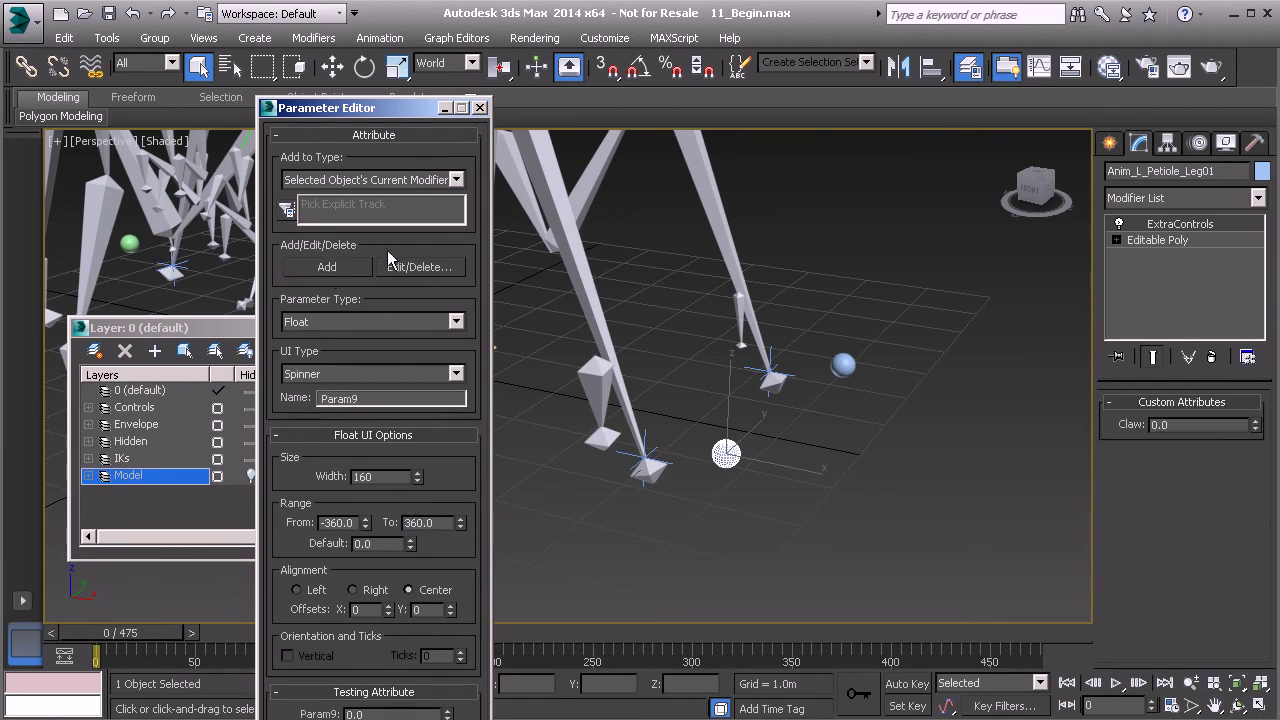
left_click(480, 107)
Select the Bn_L_Petiole_Tarsus_Claw01 bone, set the rotation reference system to Gimbal and test its Z rotation
scroll(578, 419, "up", 5)
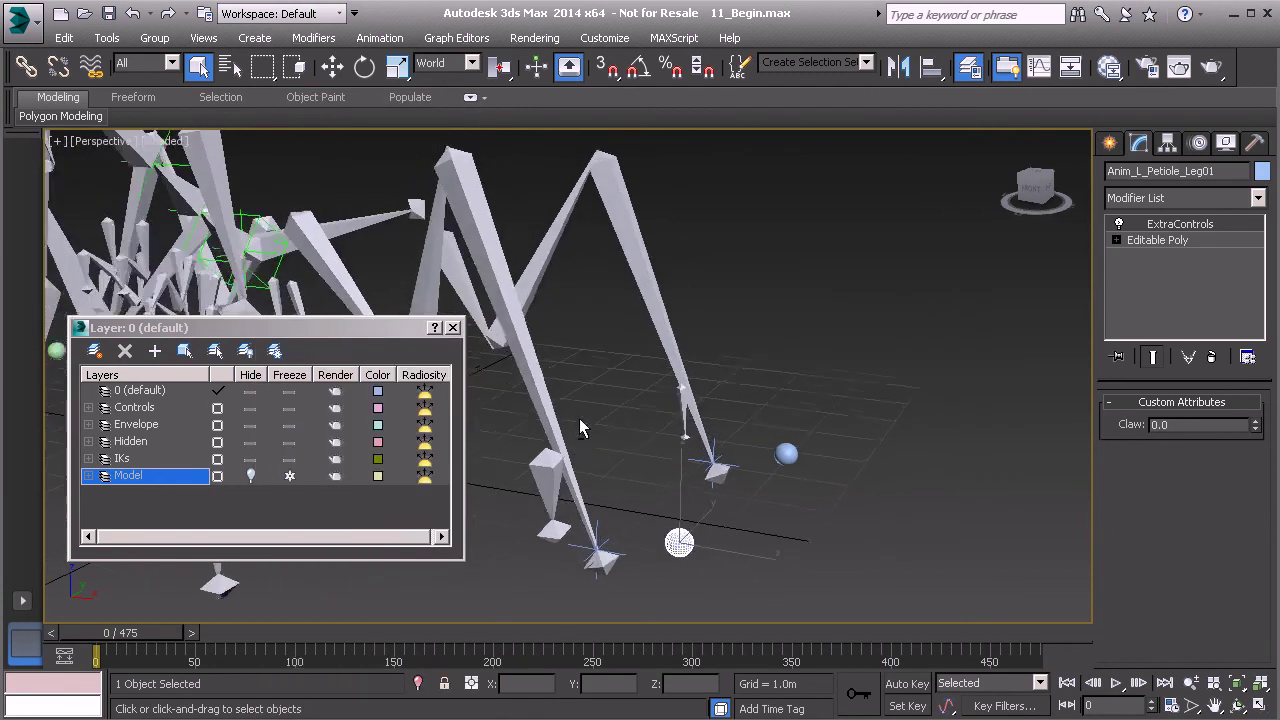
left_click(557, 478)
scroll(557, 478, "up", 8)
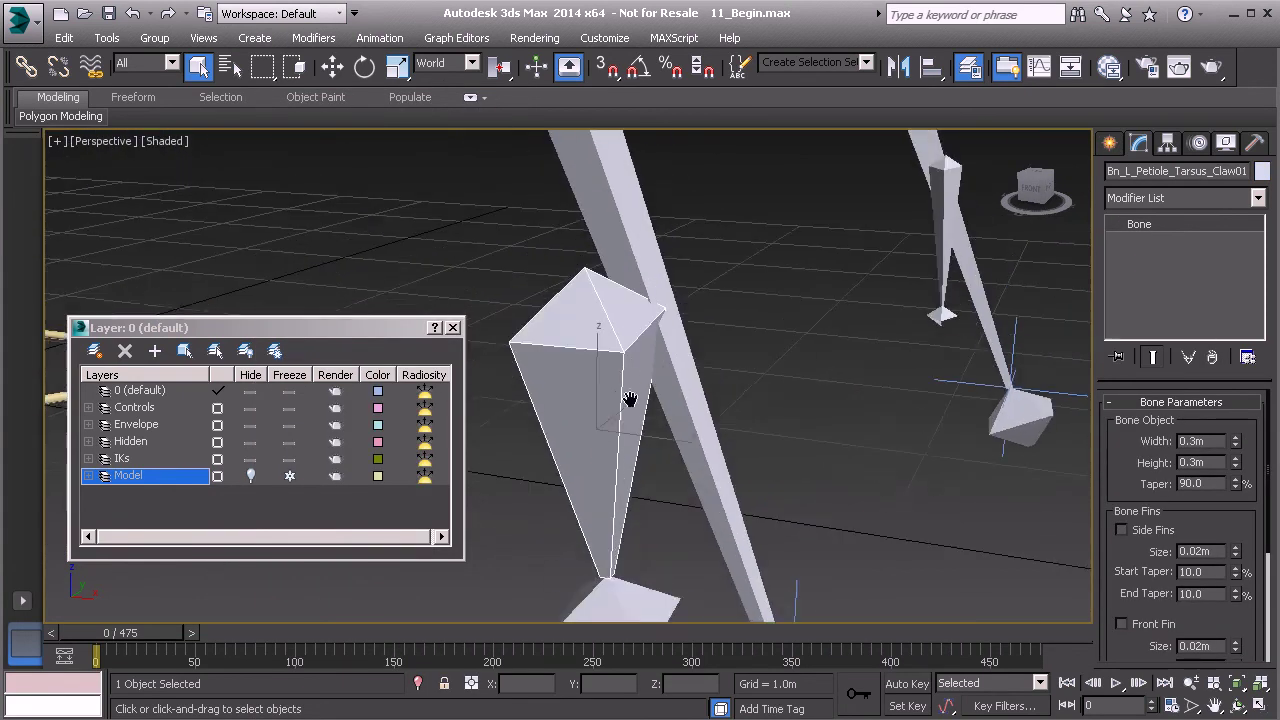
scroll(626, 356, "down", 6)
scroll(595, 400, "up", 2)
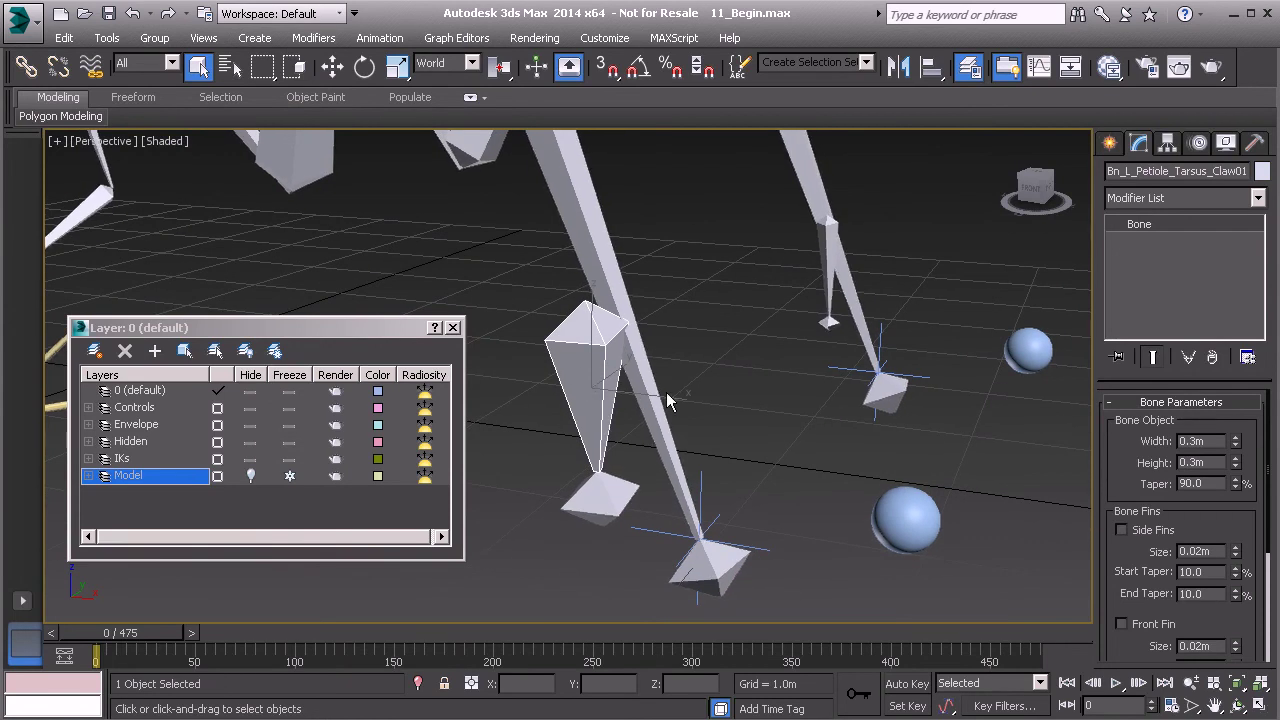
key("e")
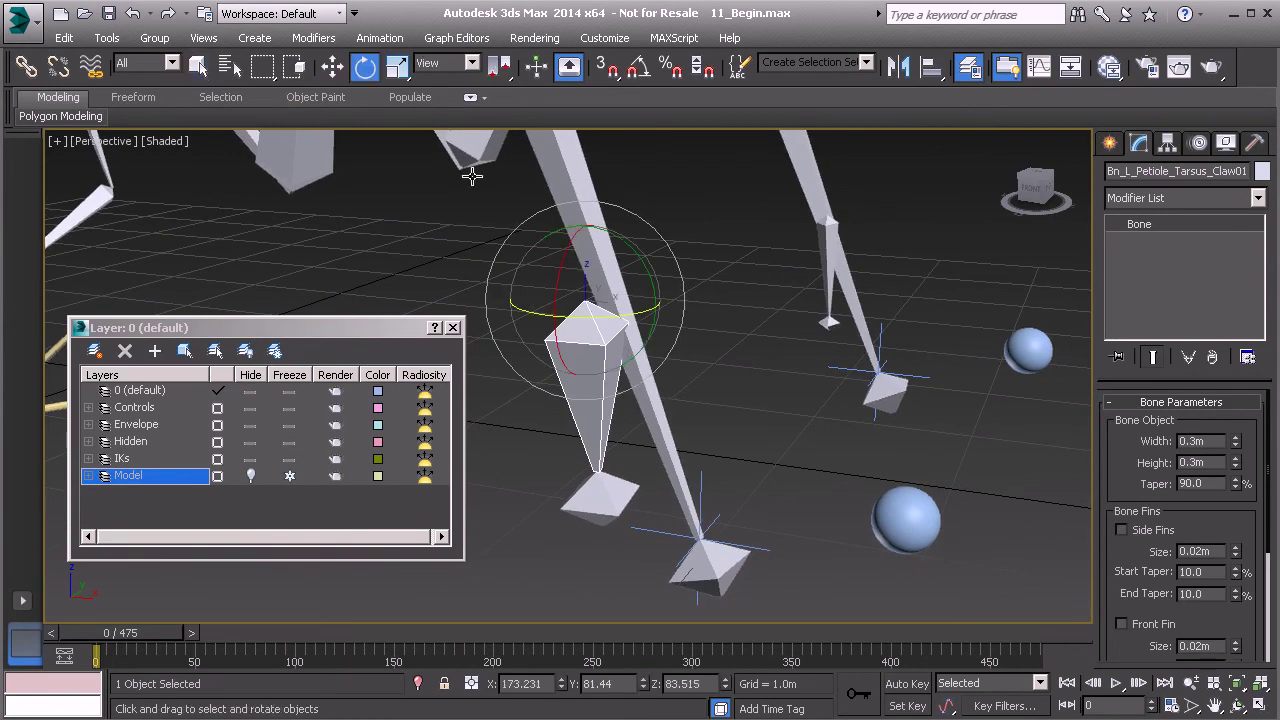
left_click(443, 63)
left_click(448, 146)
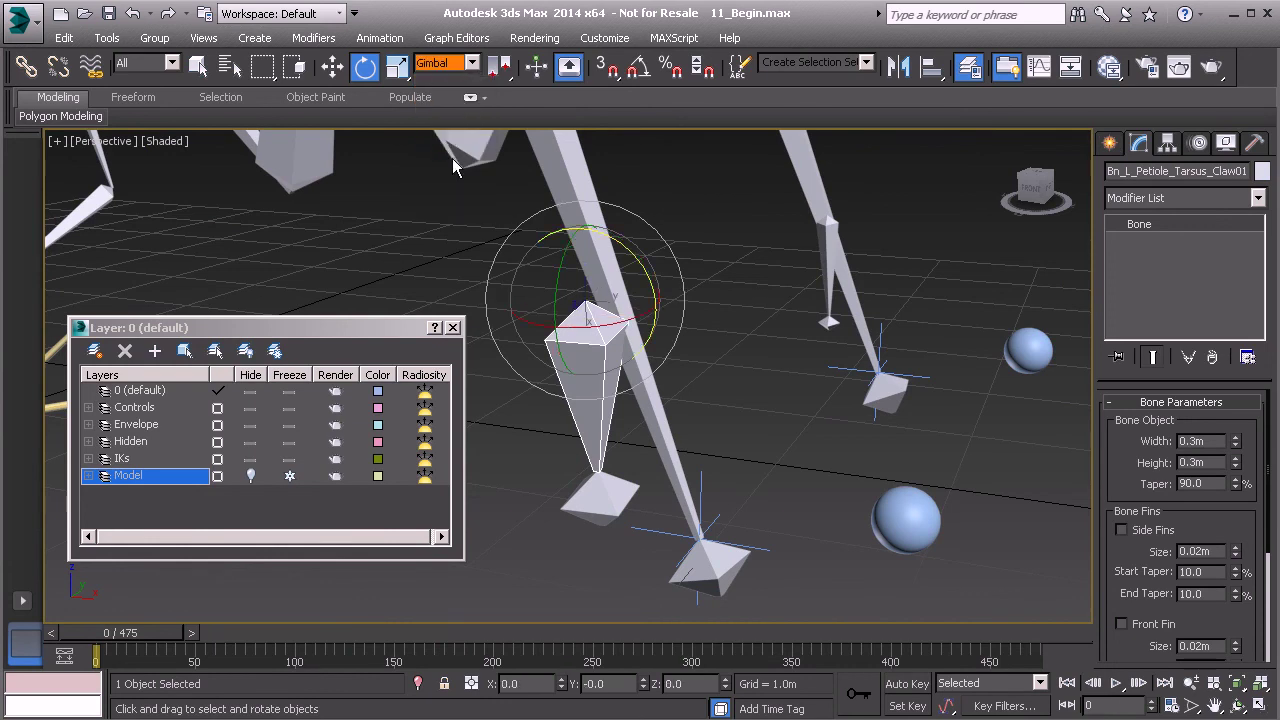
left_click_drag(624, 268, 658, 330)
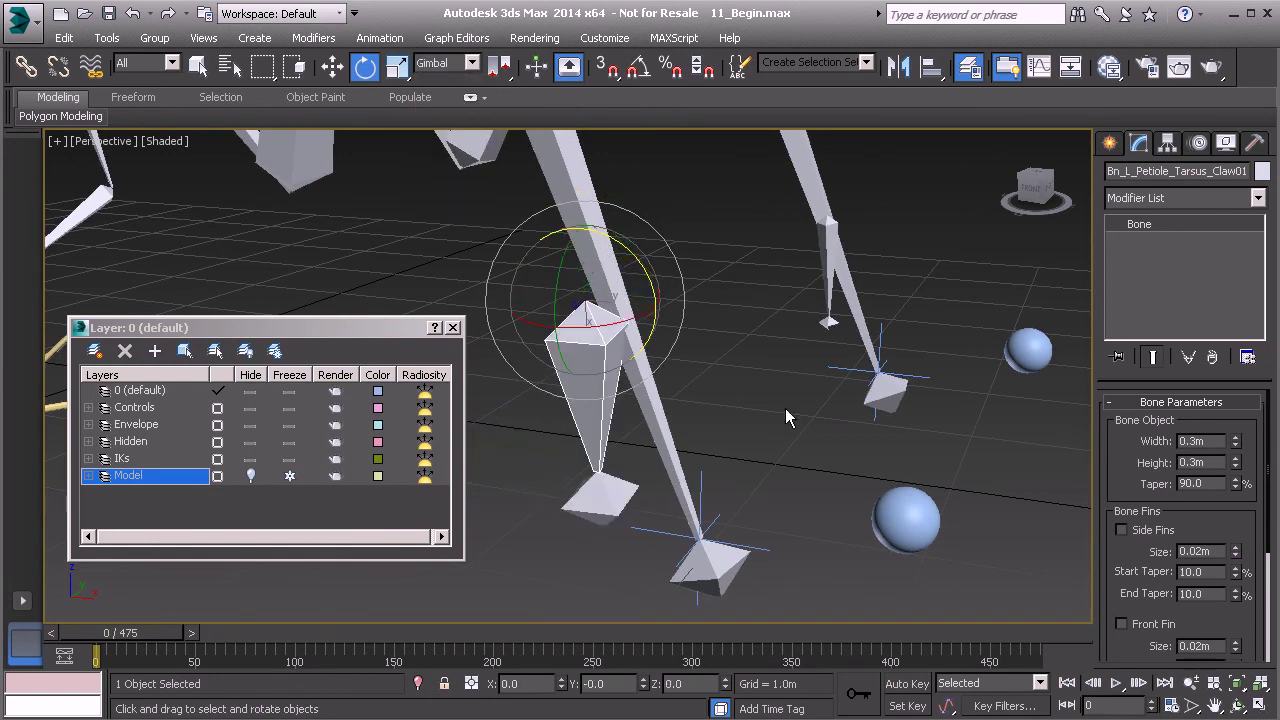
Select the Anim_L_Petiole_Leg01 control sphere and start wiring its ExtraControls Claw attribute
left_click(905, 510)
middle_click_drag(875, 485, 826, 430)
right_click(691, 286)
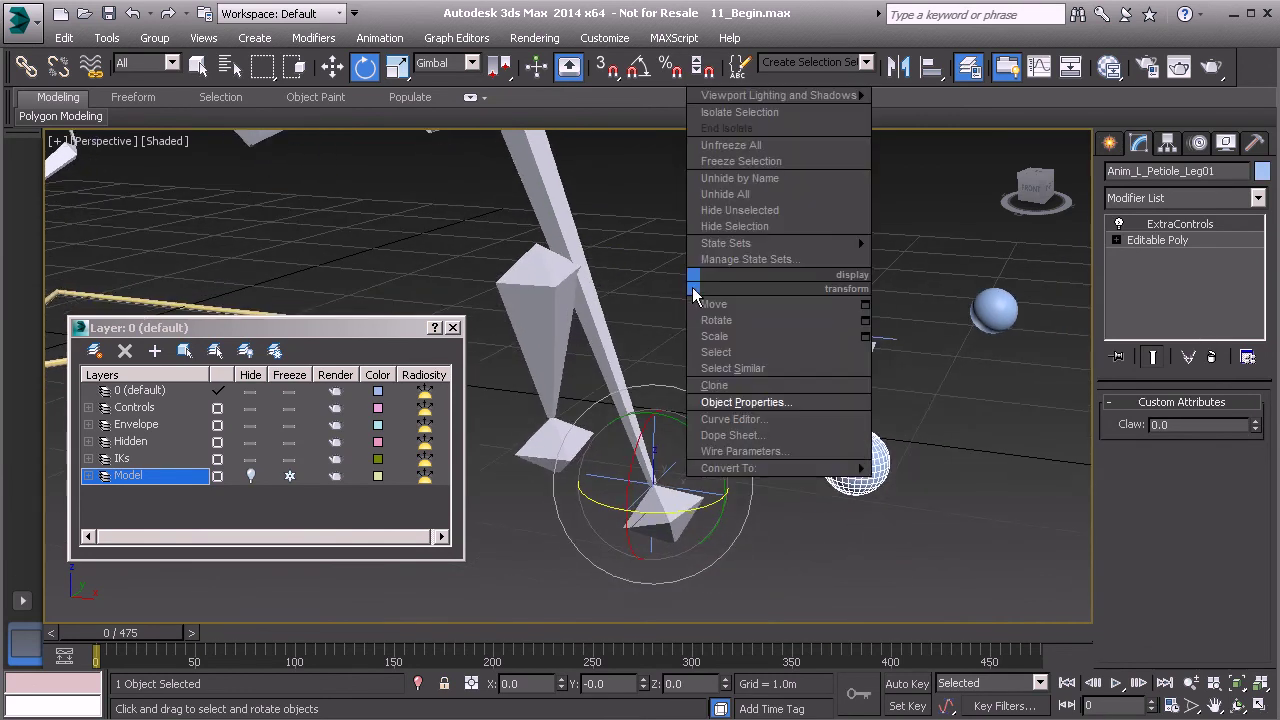
left_click(803, 456)
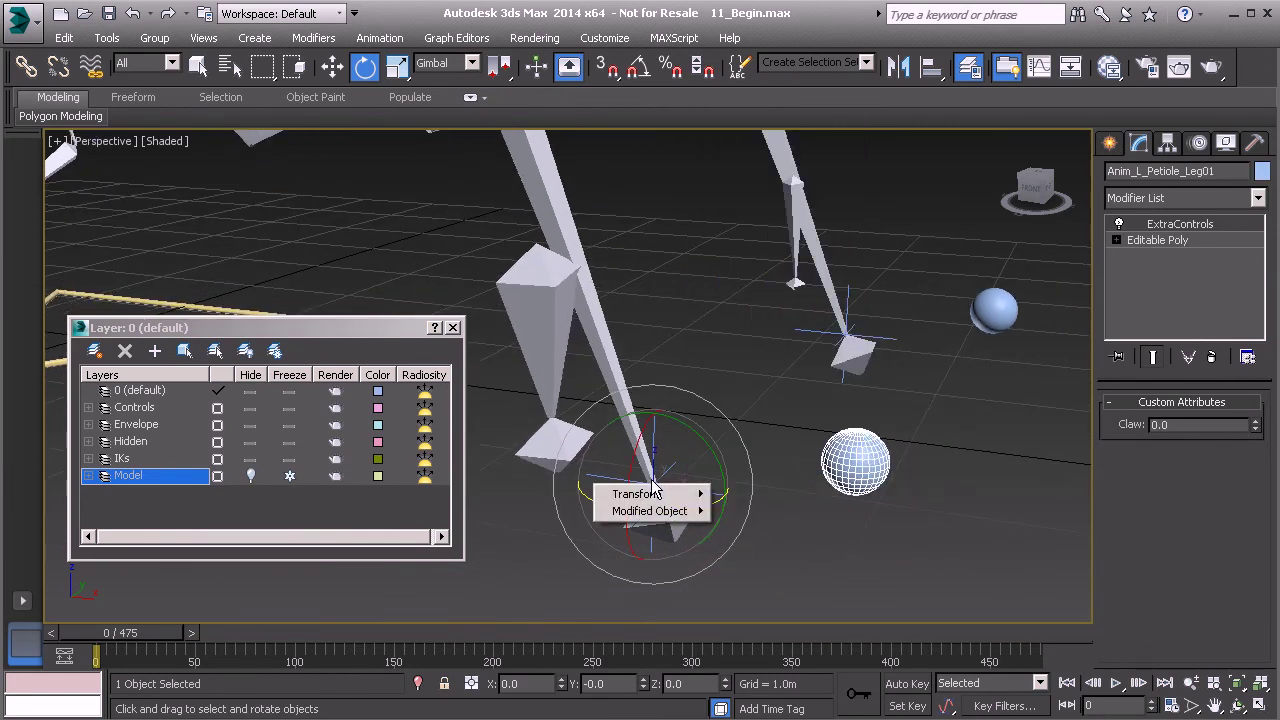
mouse_move(670, 517)
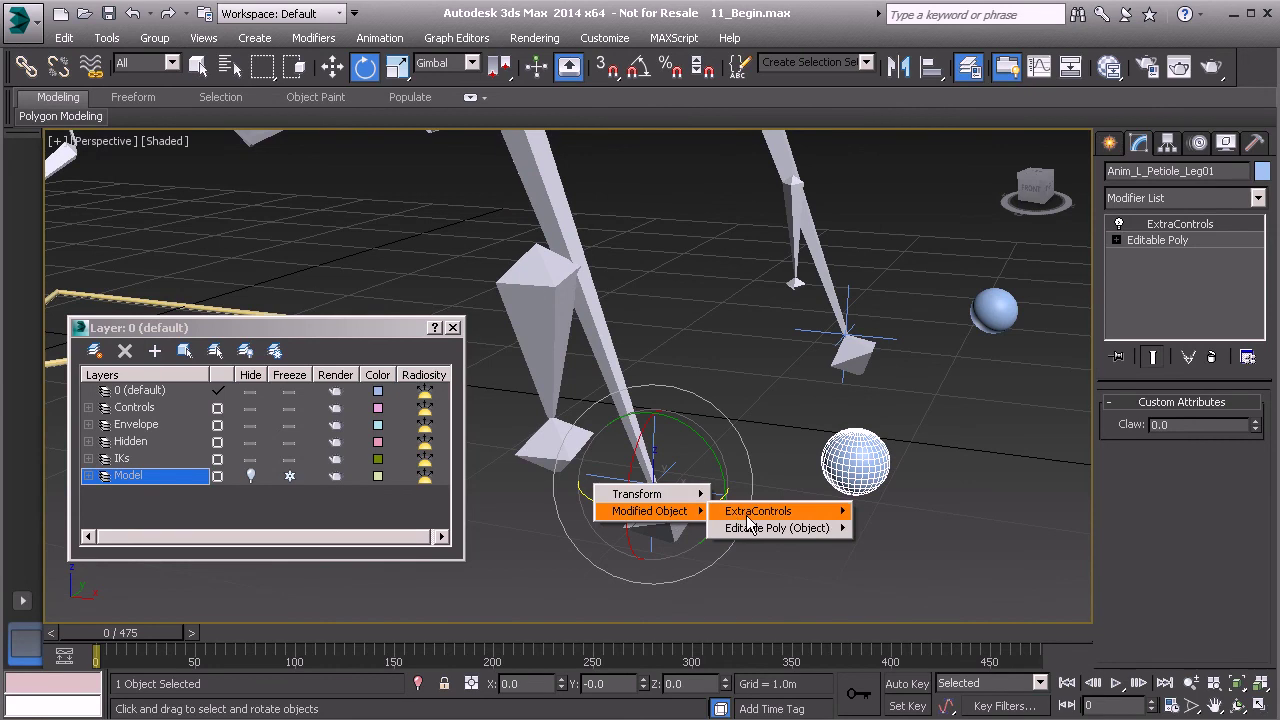
mouse_move(748, 520)
mouse_move(915, 514)
left_click(1009, 512)
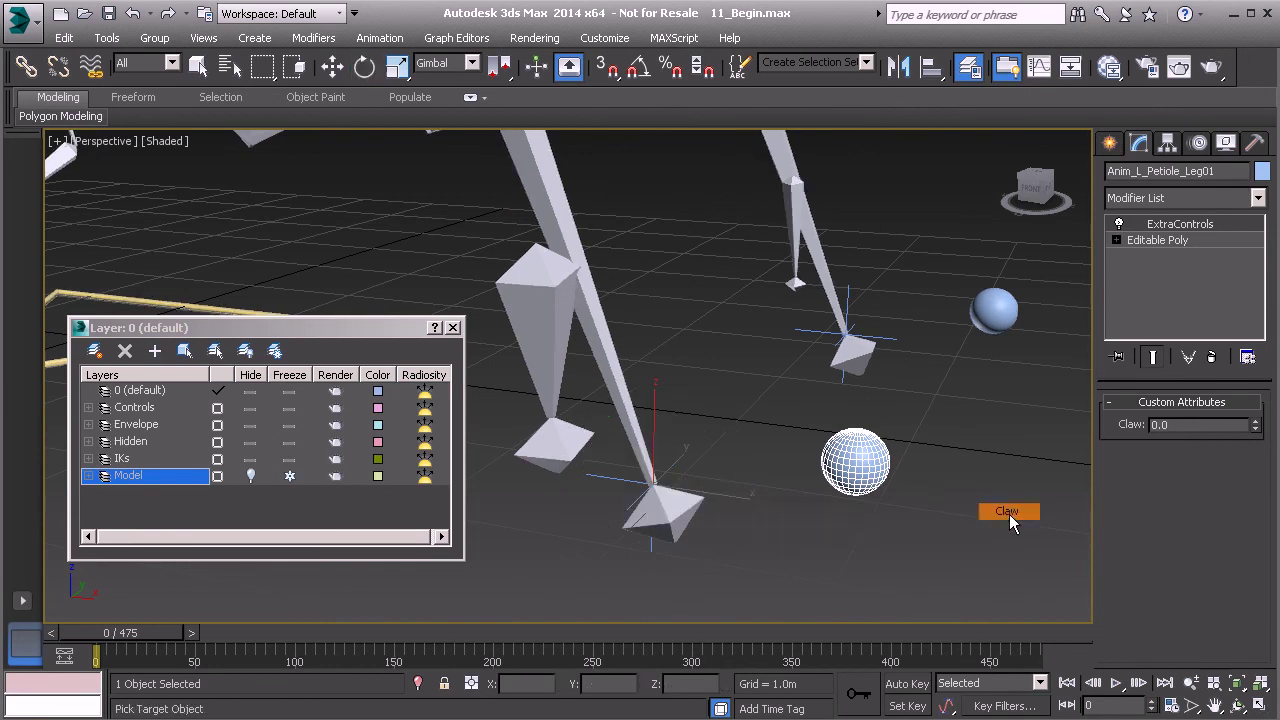
Wire Claw one-way to the Zero Euler XYZ Z Rotation of the Bn_L_Petiole_Tarsus_Claw01 bone and connect them
left_click(521, 330)
mouse_move(530, 338)
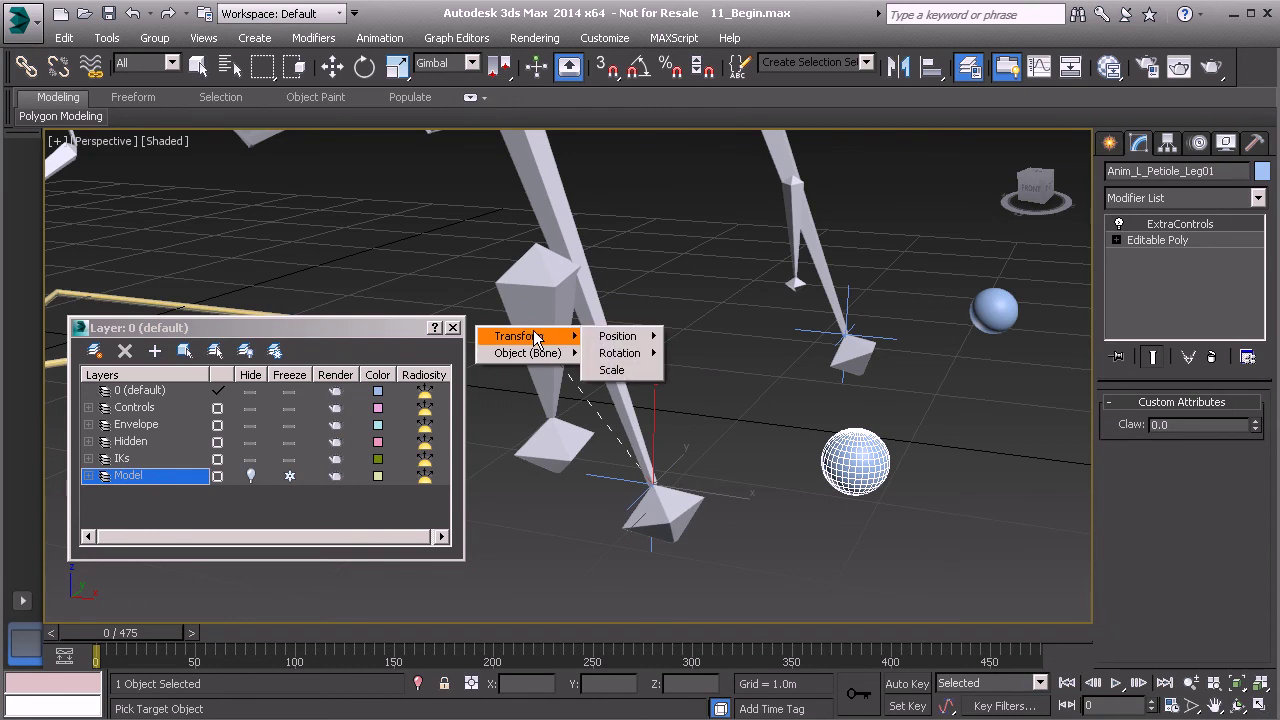
mouse_move(647, 365)
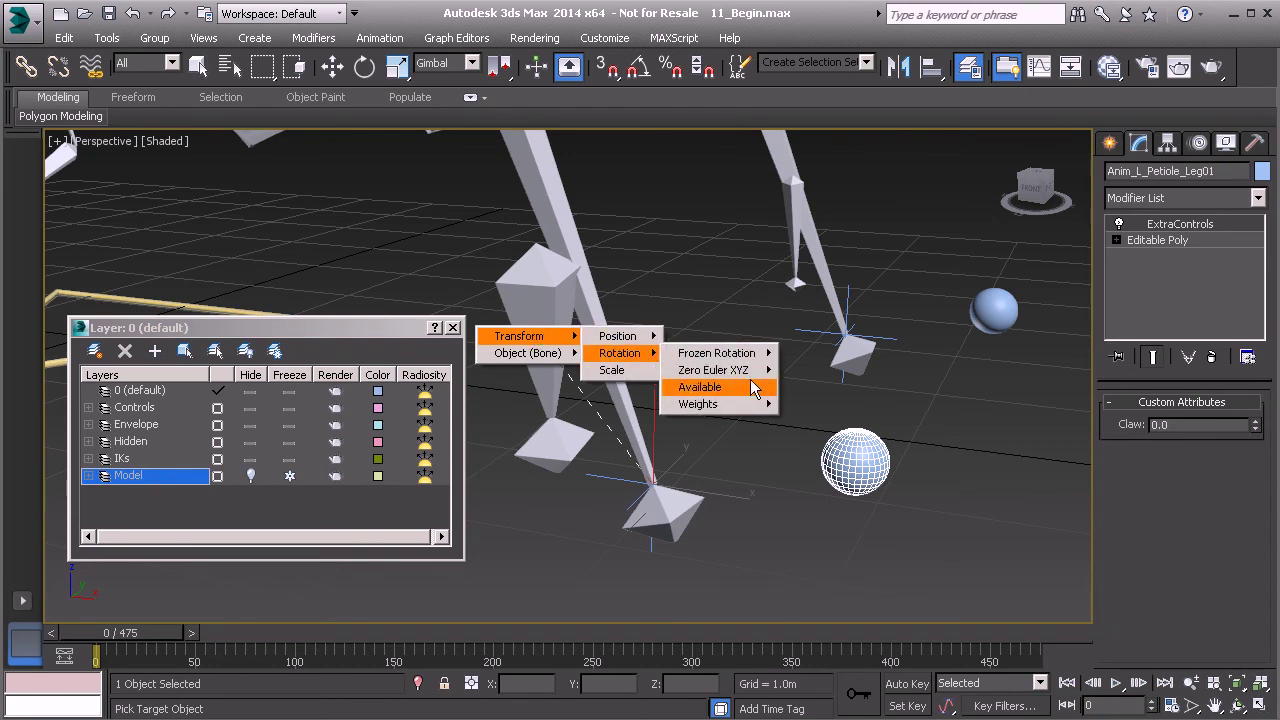
mouse_move(752, 378)
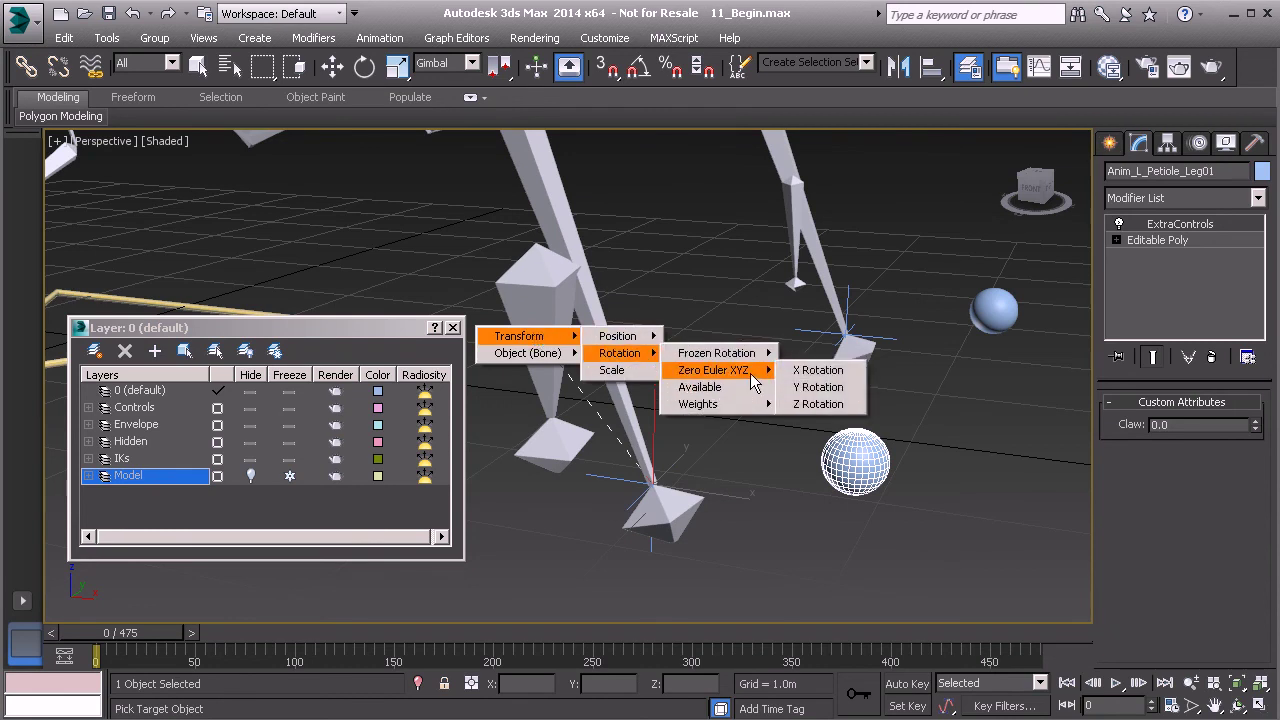
left_click(843, 405)
left_click(640, 333)
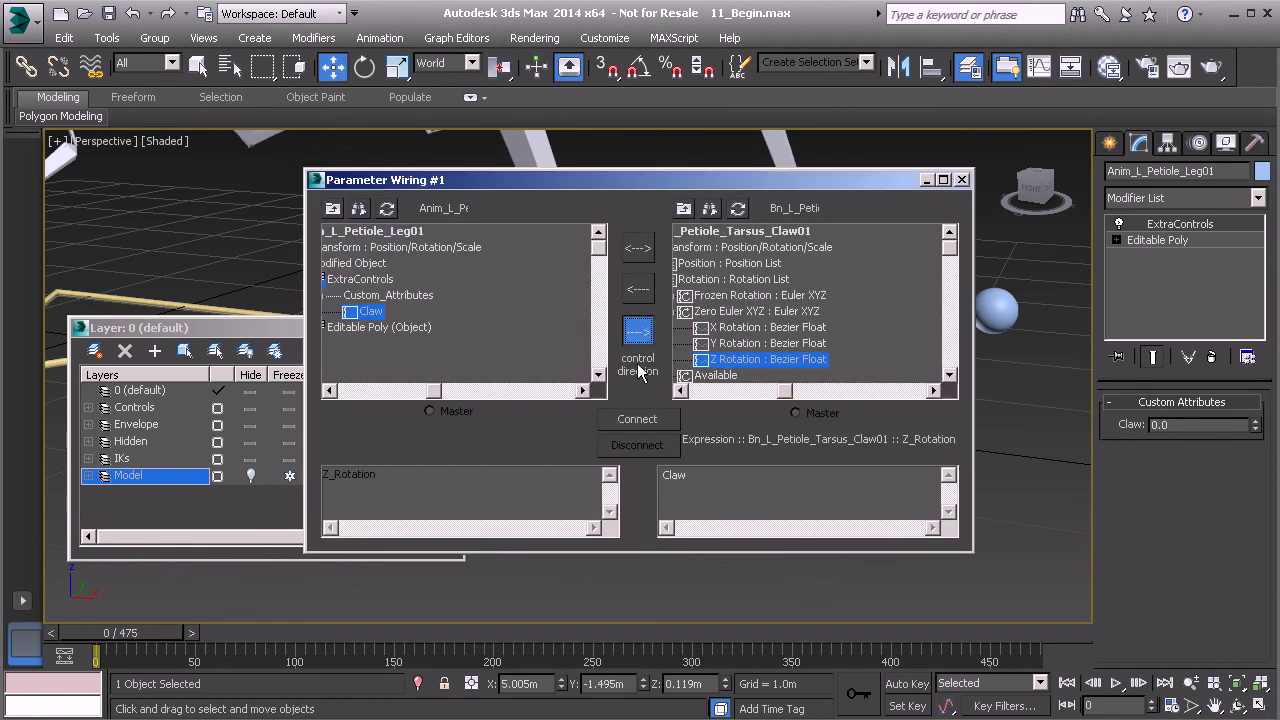
left_click(644, 419)
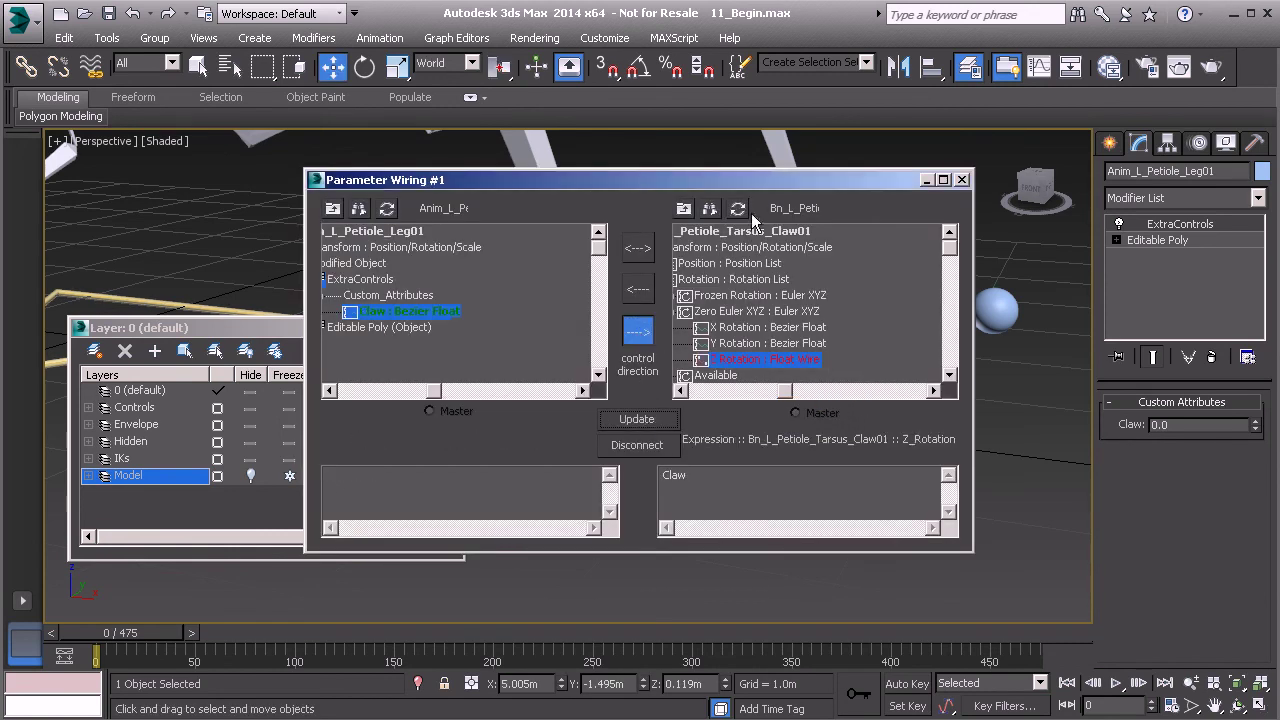
Uncover the claw in the viewport, test the wiring by varying the Claw value slightly, and reset it to 0
left_click_drag(775, 190, 640, 573)
mouse_move(1255, 425)
left_mouse_down()
mouse_move(1252, 410)
mouse_move(1242, 440)
mouse_move(1239, 410)
mouse_move(1254, 430)
left_mouse_up()
right_click(1255, 428)
Change the Z Rotation wiring expression to DegToRad(Claw), update the connection and close the Parameter Wiring dialog
left_click_drag(697, 562, 758, 250)
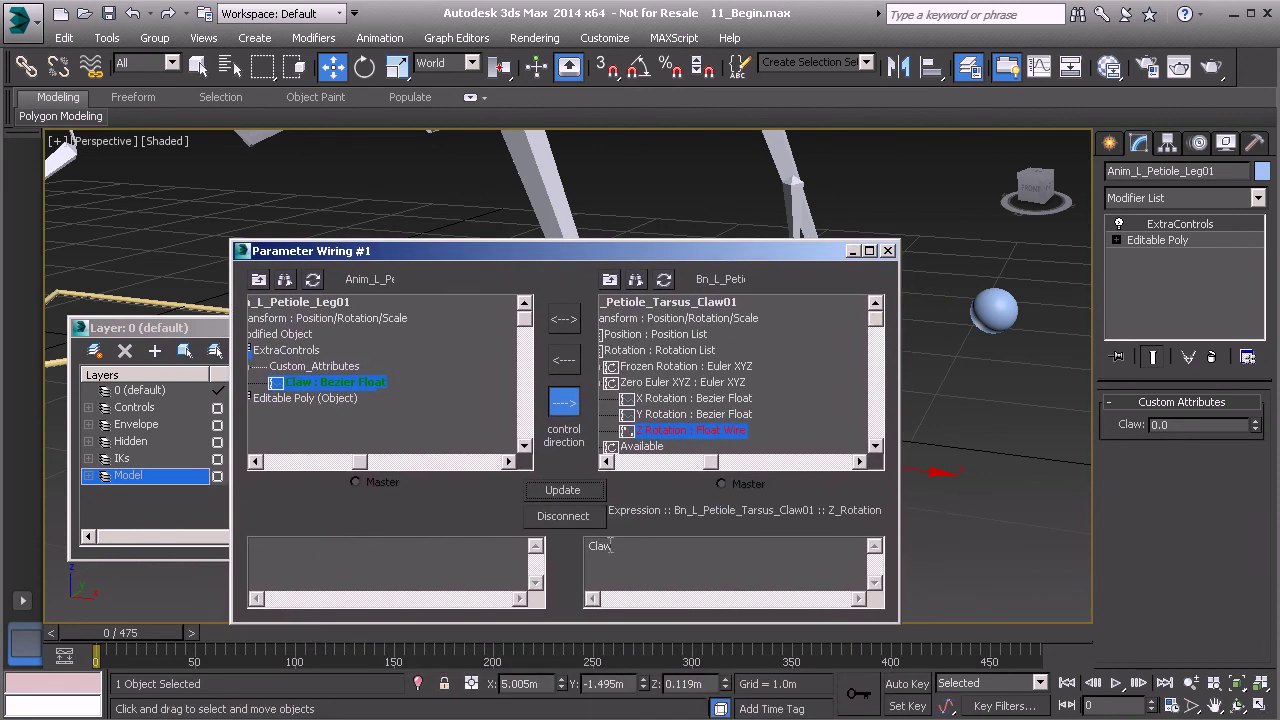
left_click(589, 551)
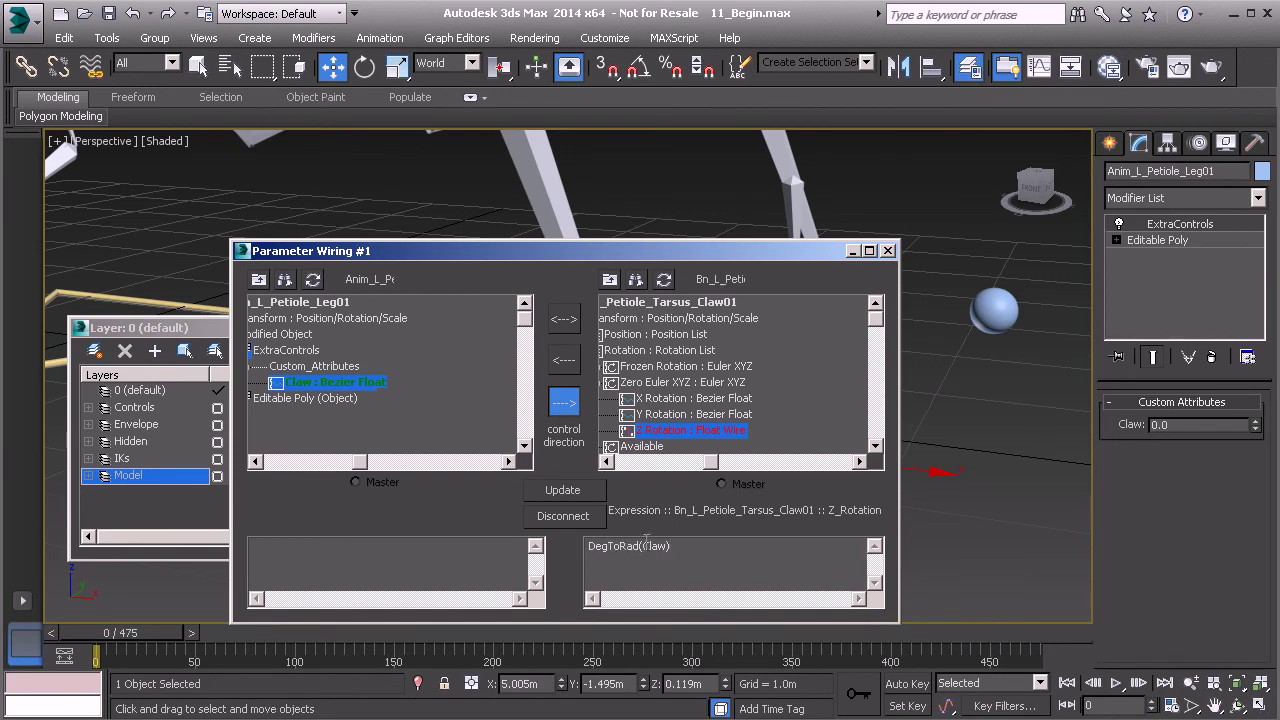
left_click(558, 492)
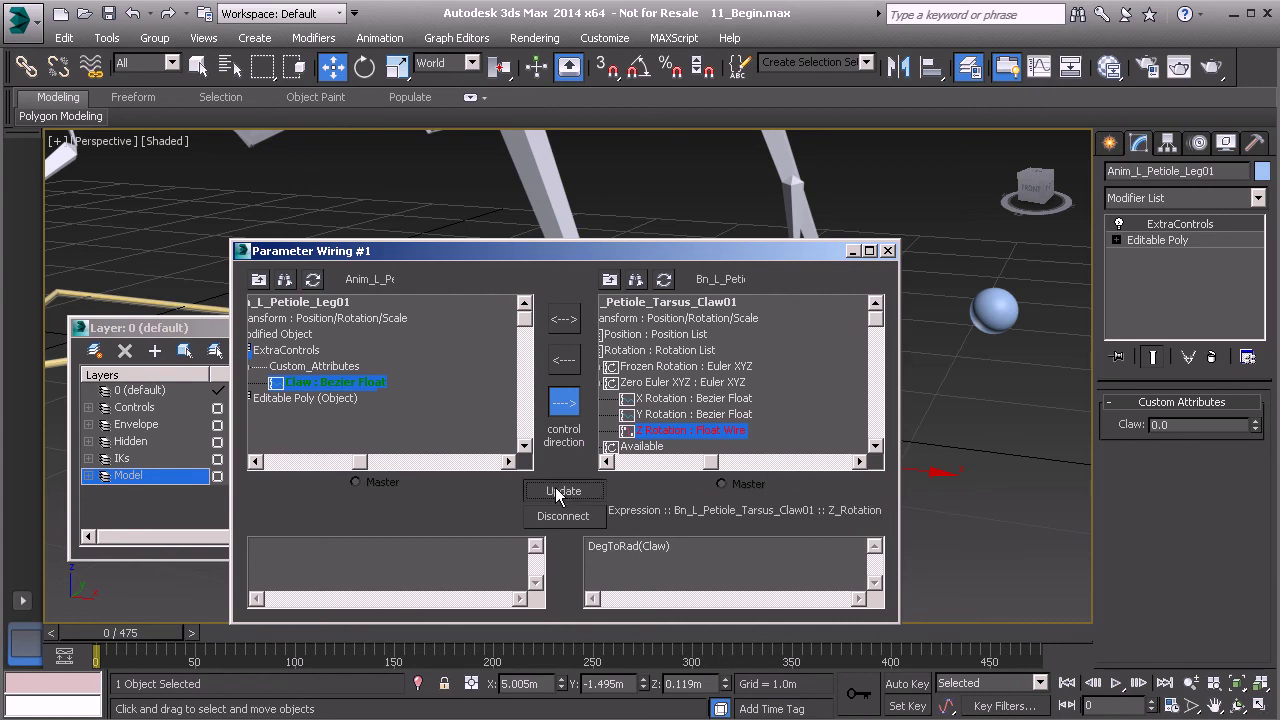
left_click(888, 251)
Test the claw's rotation by changing the Claw value to about -30, and undo the test change
left_click_drag(1255, 428, 1241, 708)
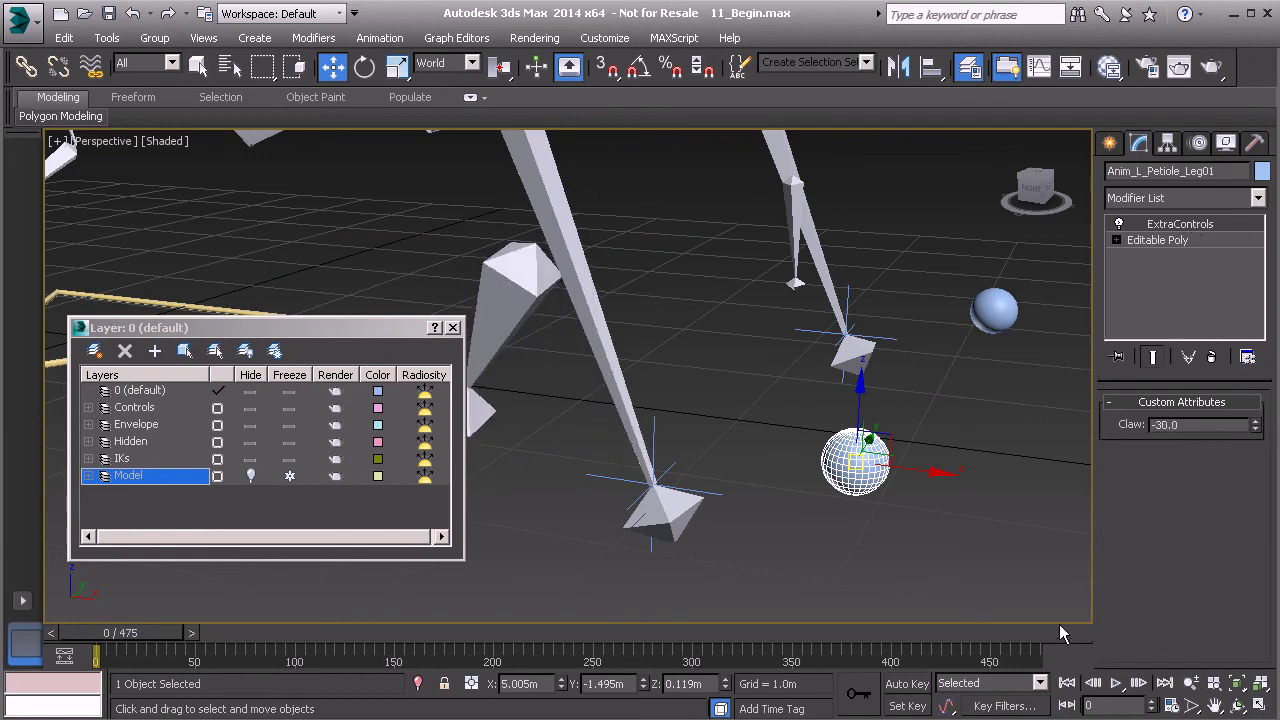
key("ctrl+z")
middle_click_drag(800, 320, 838, 478)
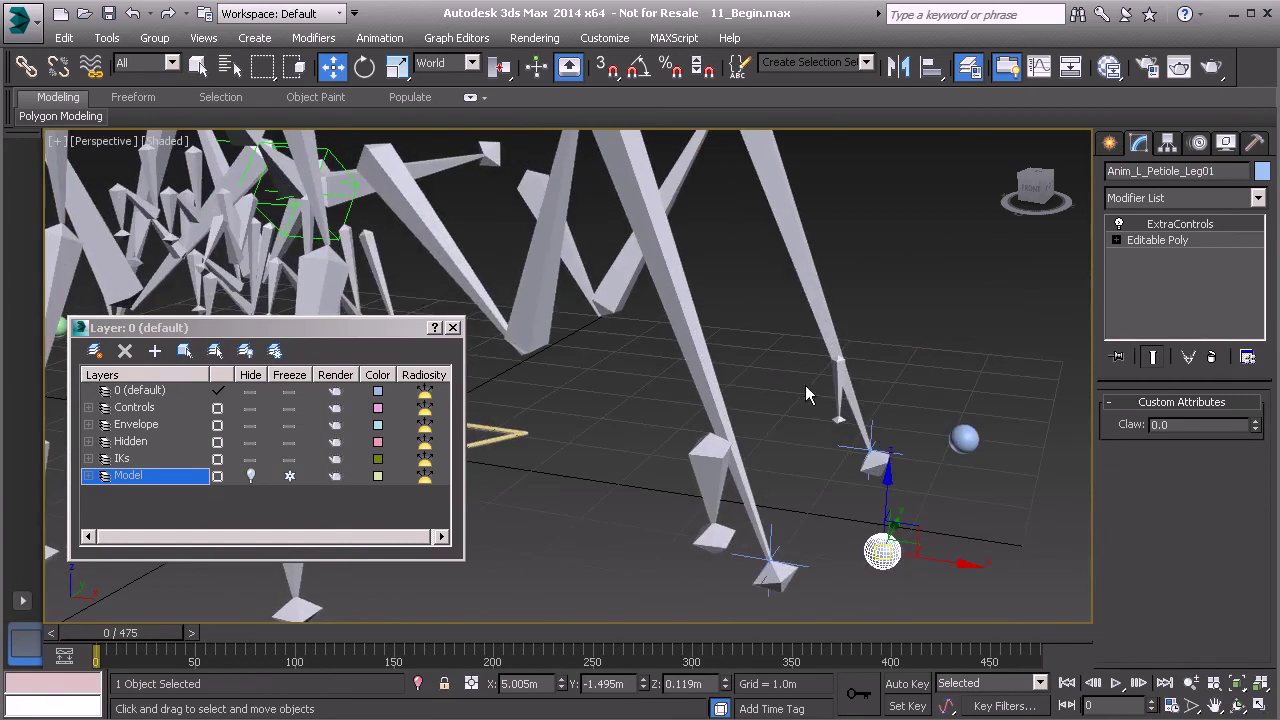
scroll(867, 379, "down", 8)
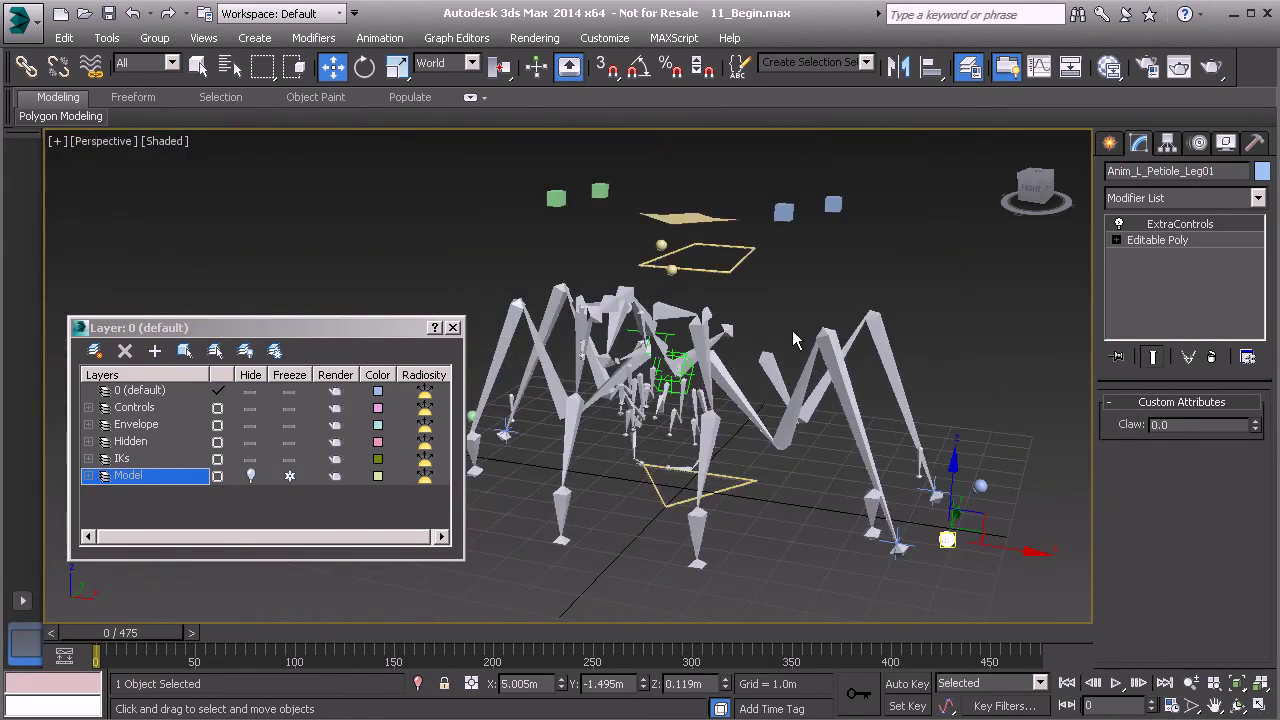
middle_click_drag(826, 389, 797, 372)
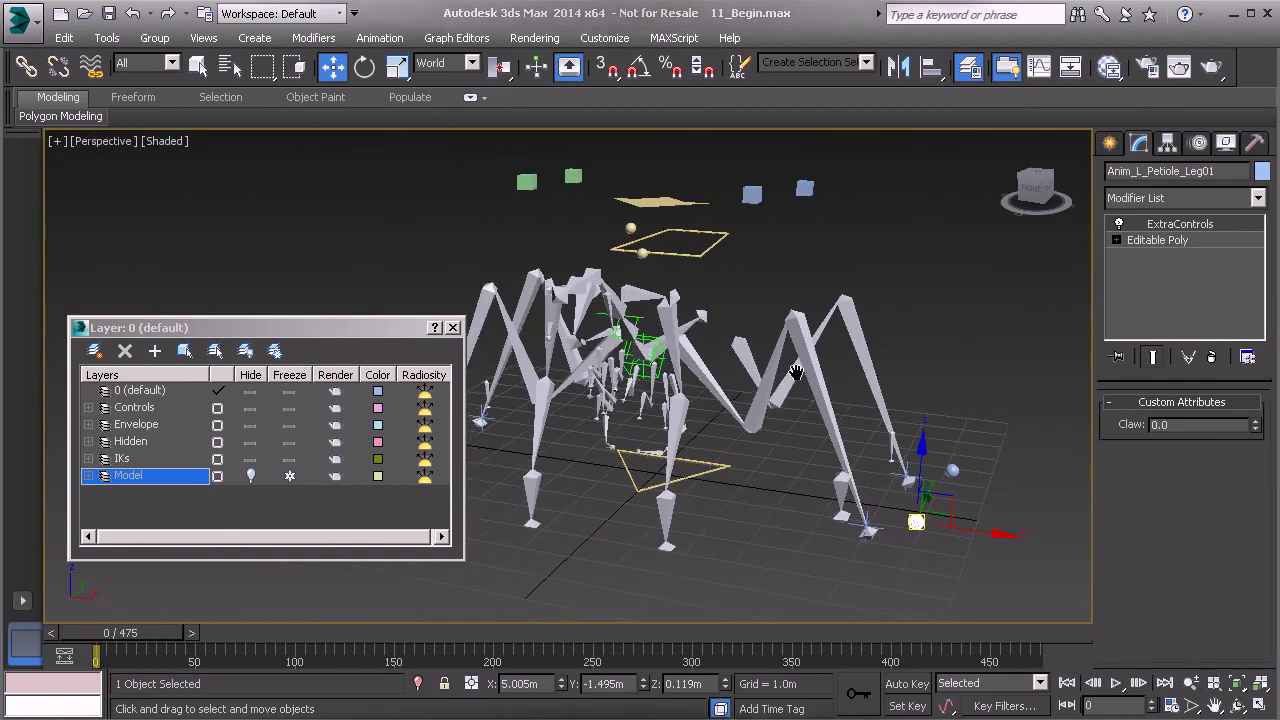